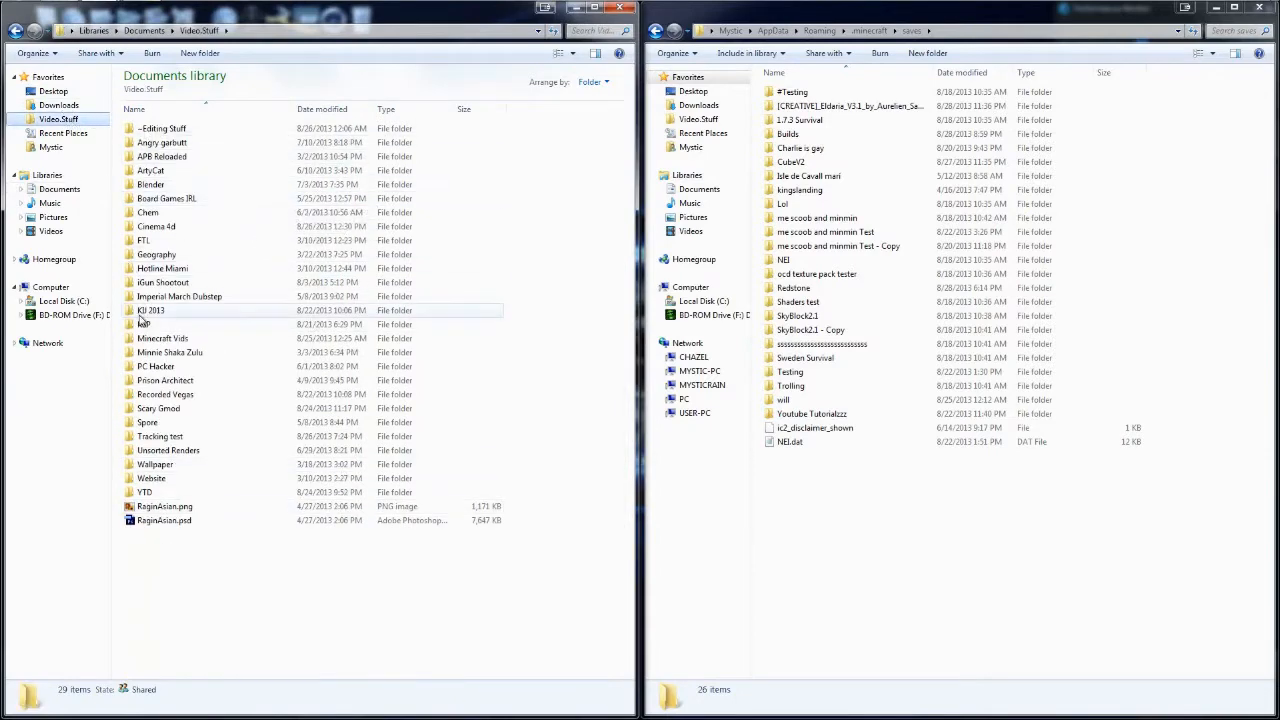
Open the JMC folder inside the Cinema 4d folder and select jMc2Obj-dev_r281.jar
double_click(156, 226)
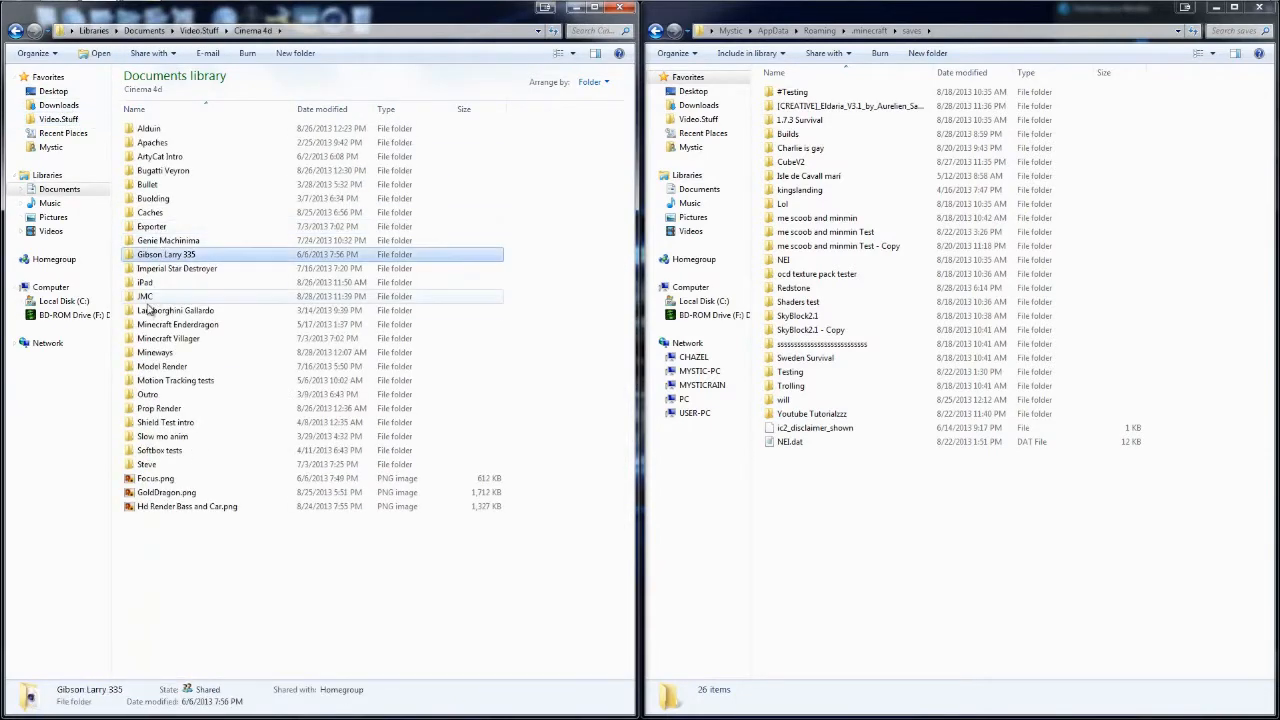
double_click(148, 296)
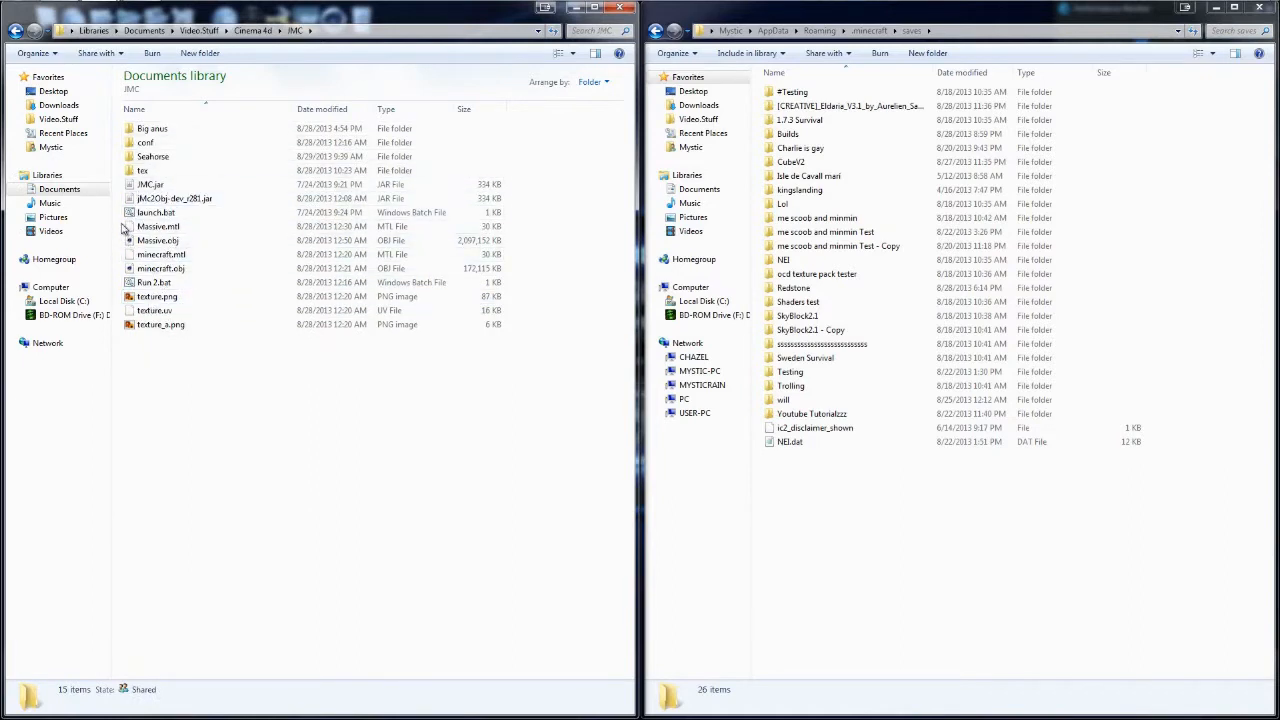
left_click(168, 199)
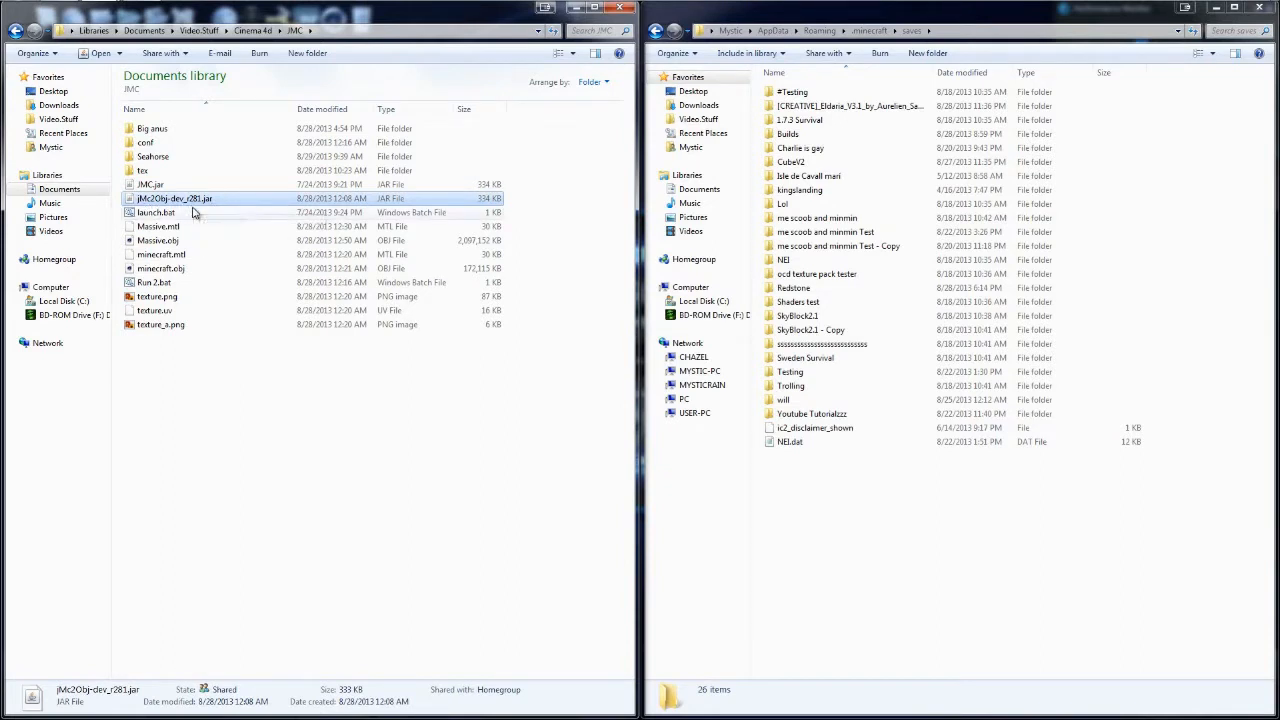
Open Run 2.bat for editing, examine its launch command and the referenced jar file name, and close it
left_click(197, 287)
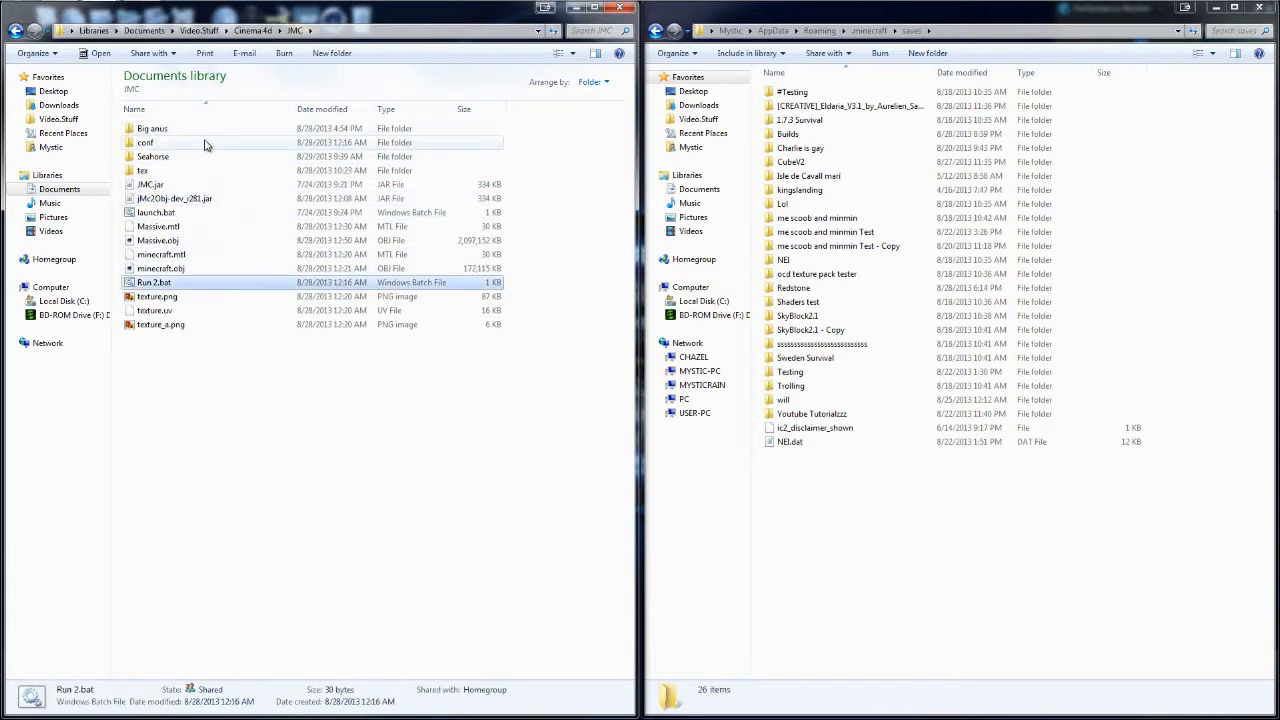
right_click(197, 288)
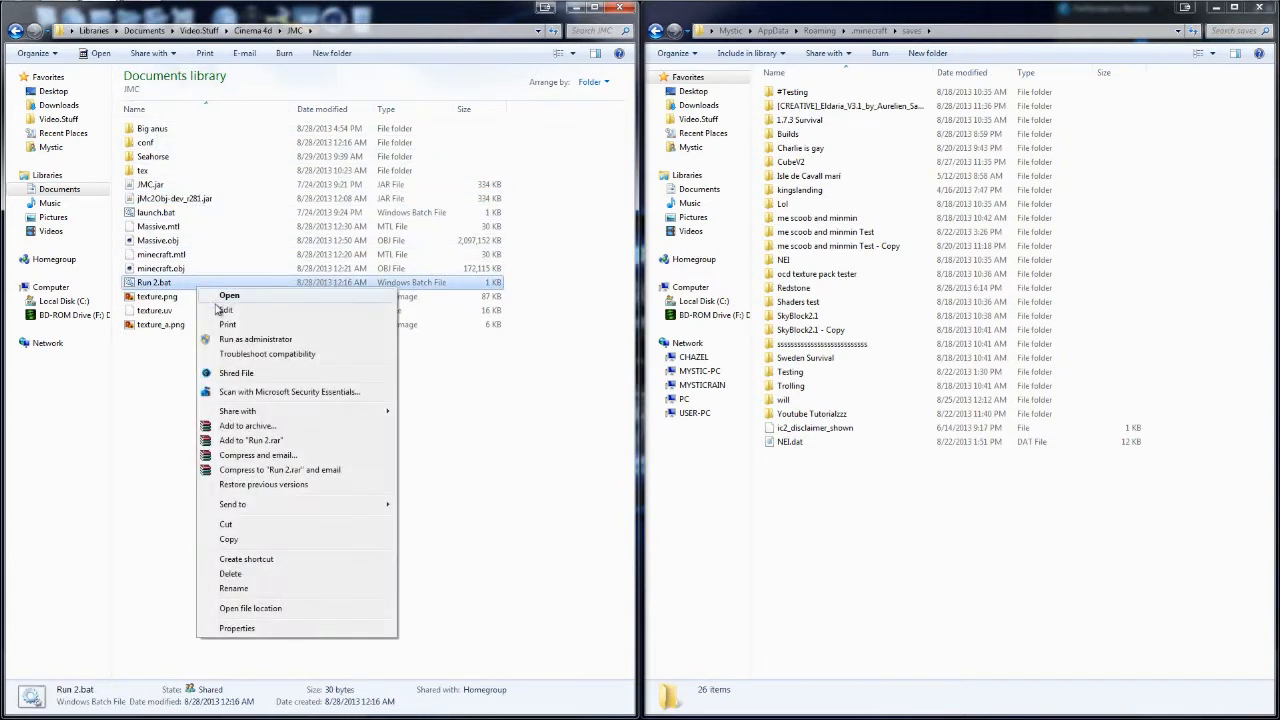
left_click(220, 310)
left_click_drag(784, 204, 667, 198)
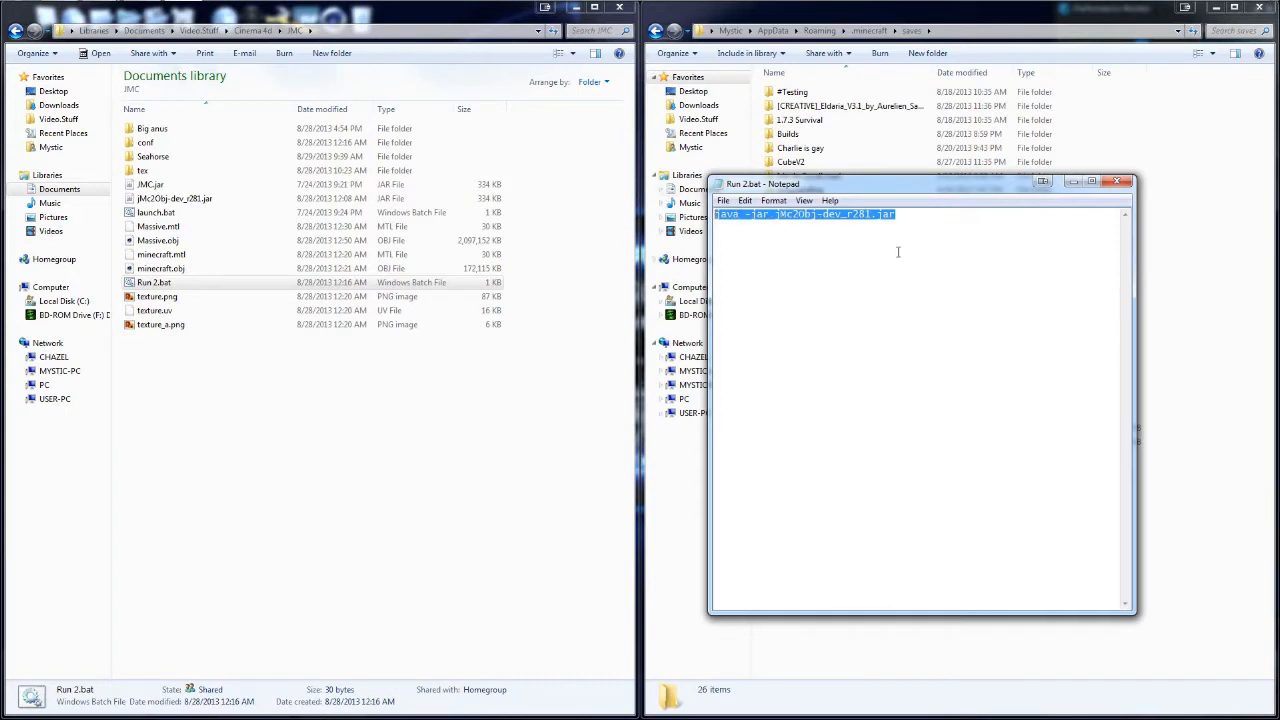
left_click(913, 245)
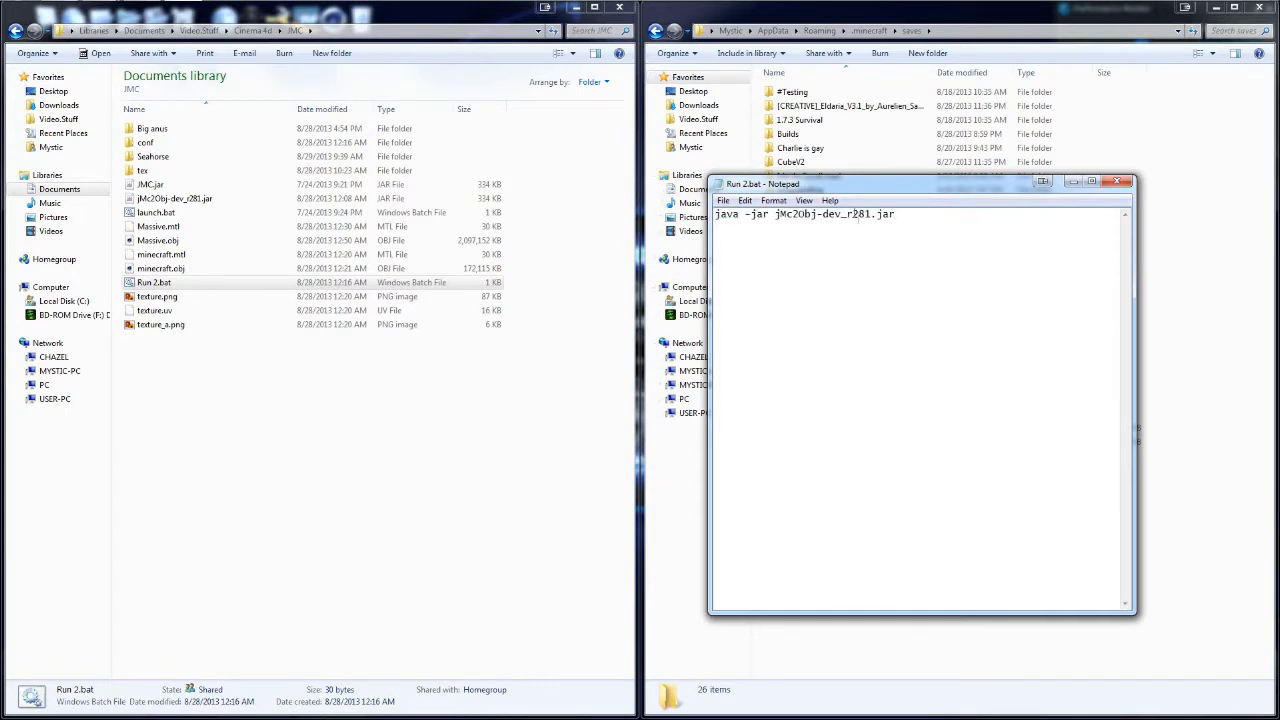
left_click_drag(871, 214, 776, 226)
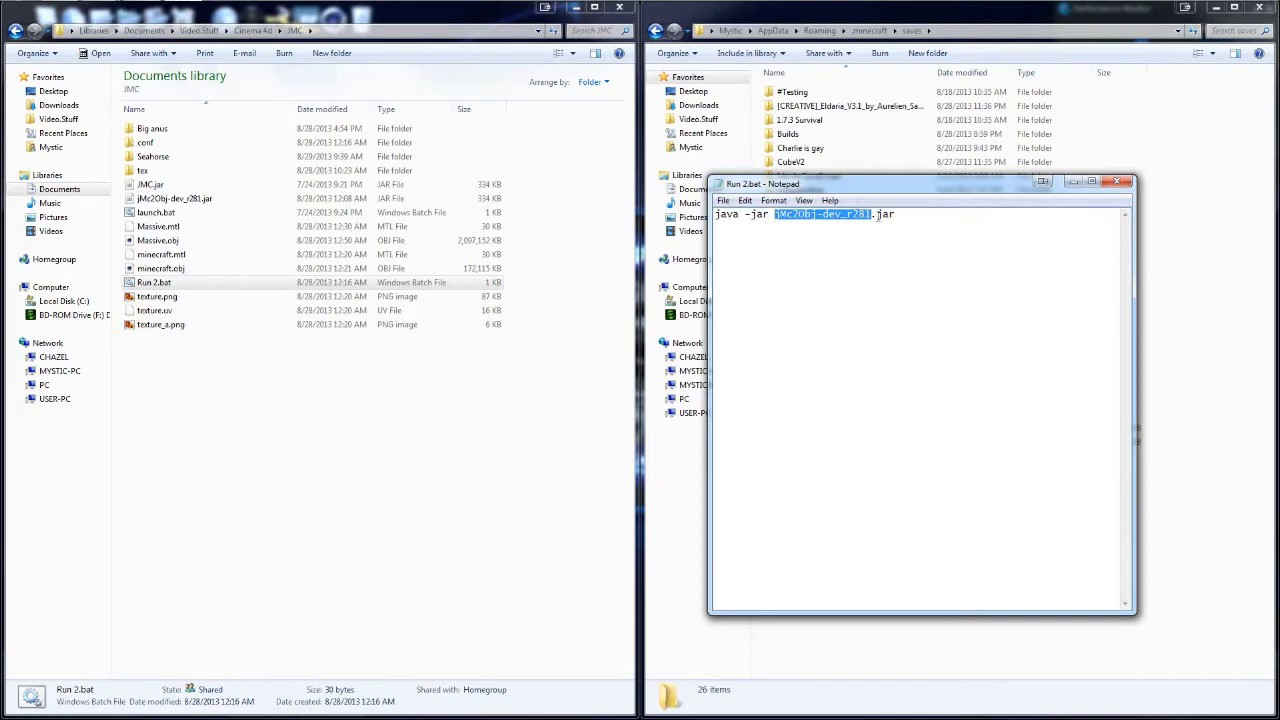
left_click(1117, 183)
Launch jMc2Obj with Run 2.bat and maximize its window
double_click(155, 283)
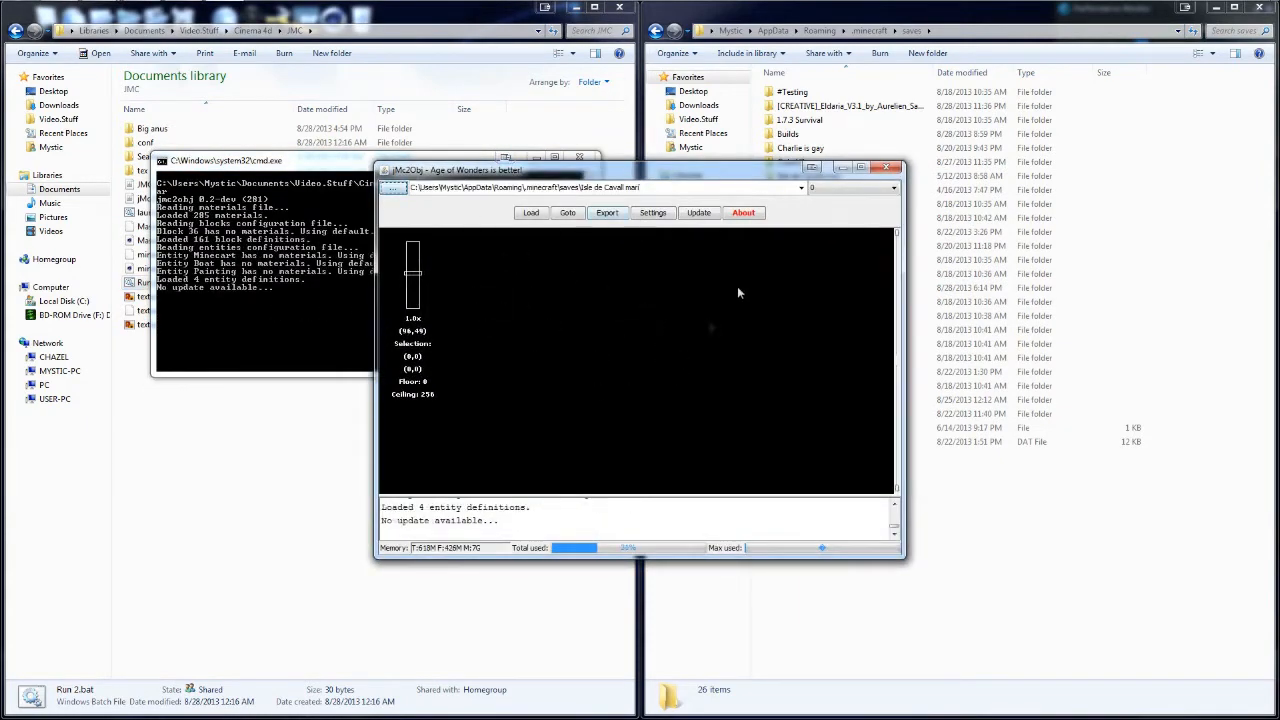
left_click(862, 168)
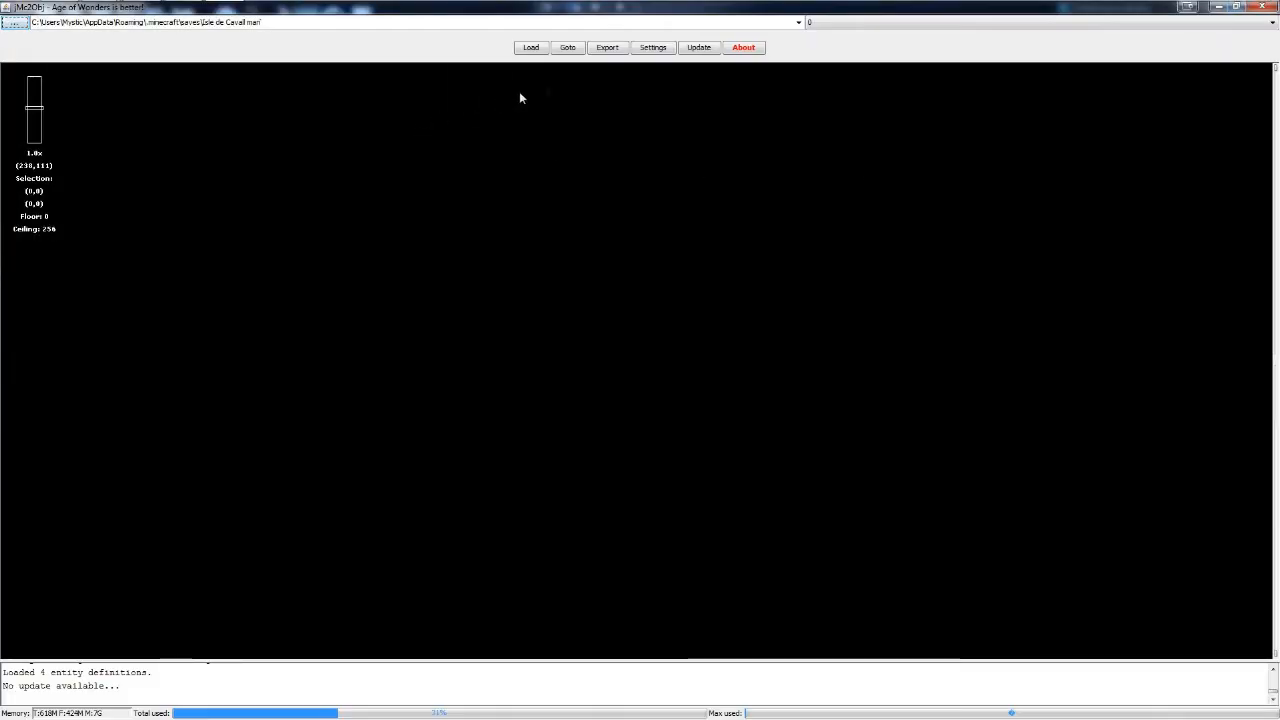
left_click(540, 52)
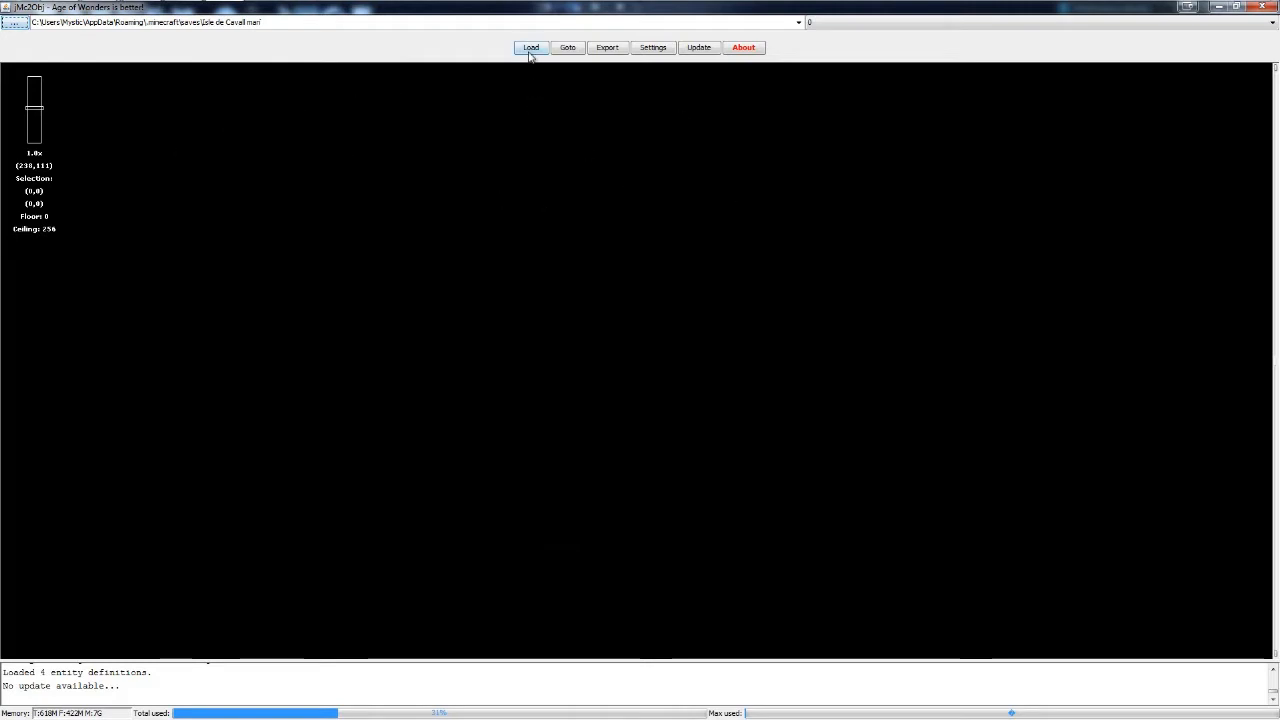
Choose the Isle de Cavall mari world from the Minecraft saves and load its map
left_click(798, 22)
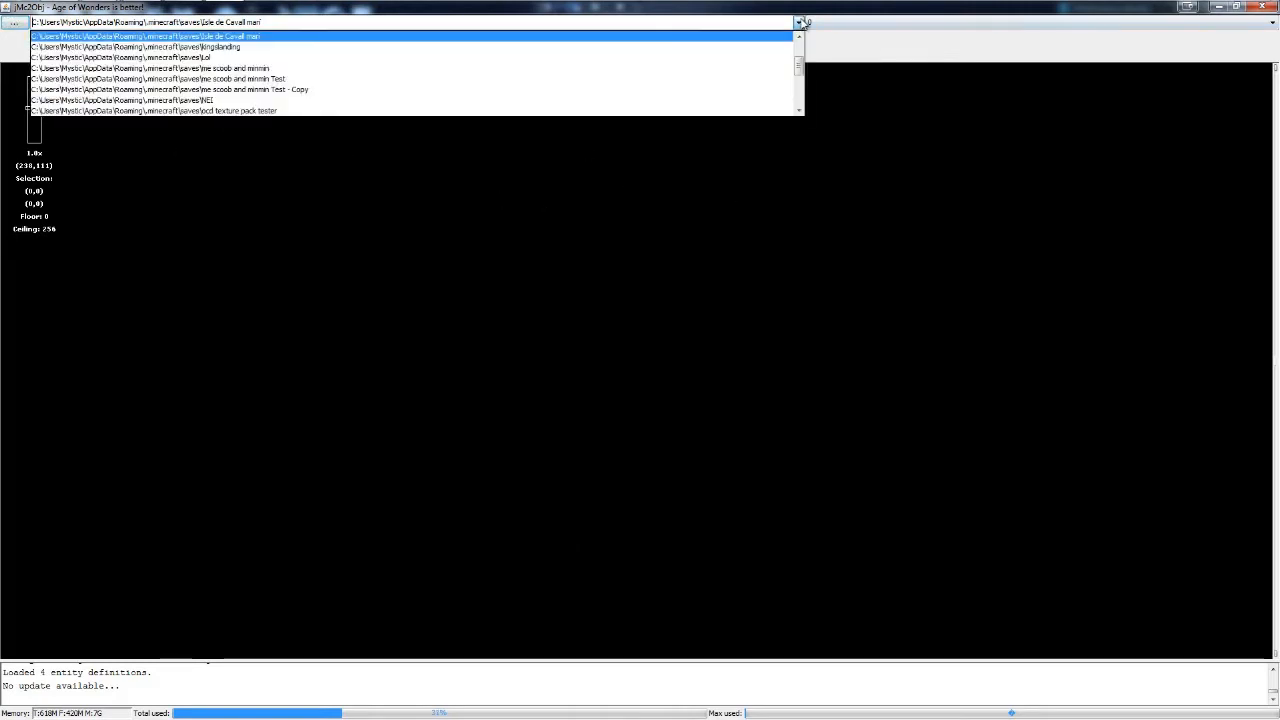
left_click(254, 38)
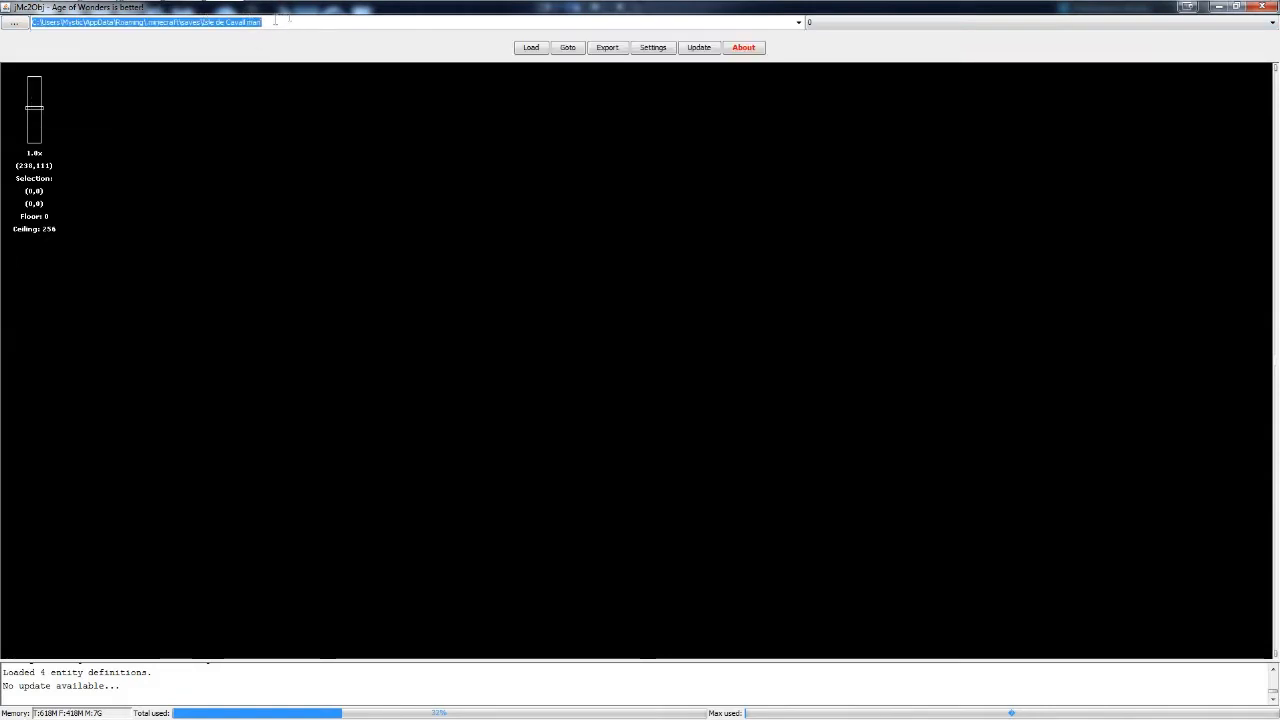
mouse_move(100, 13)
left_click(150, 57)
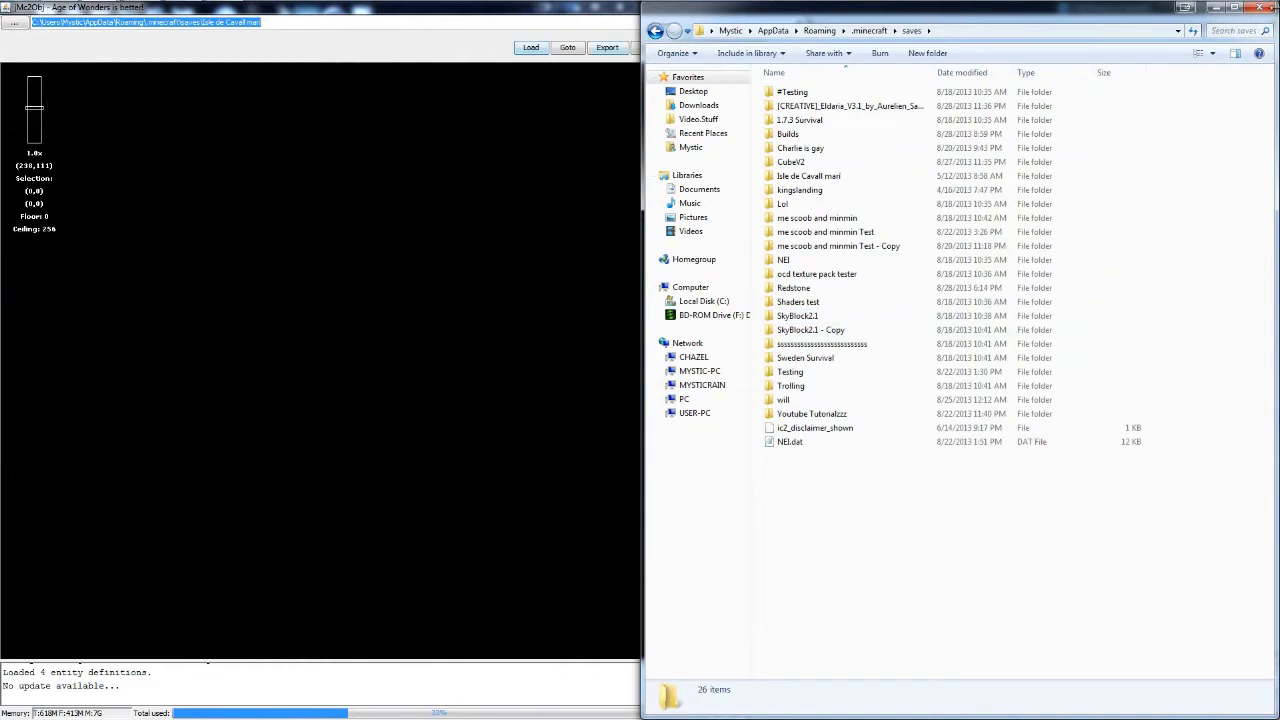
left_click(1272, 8)
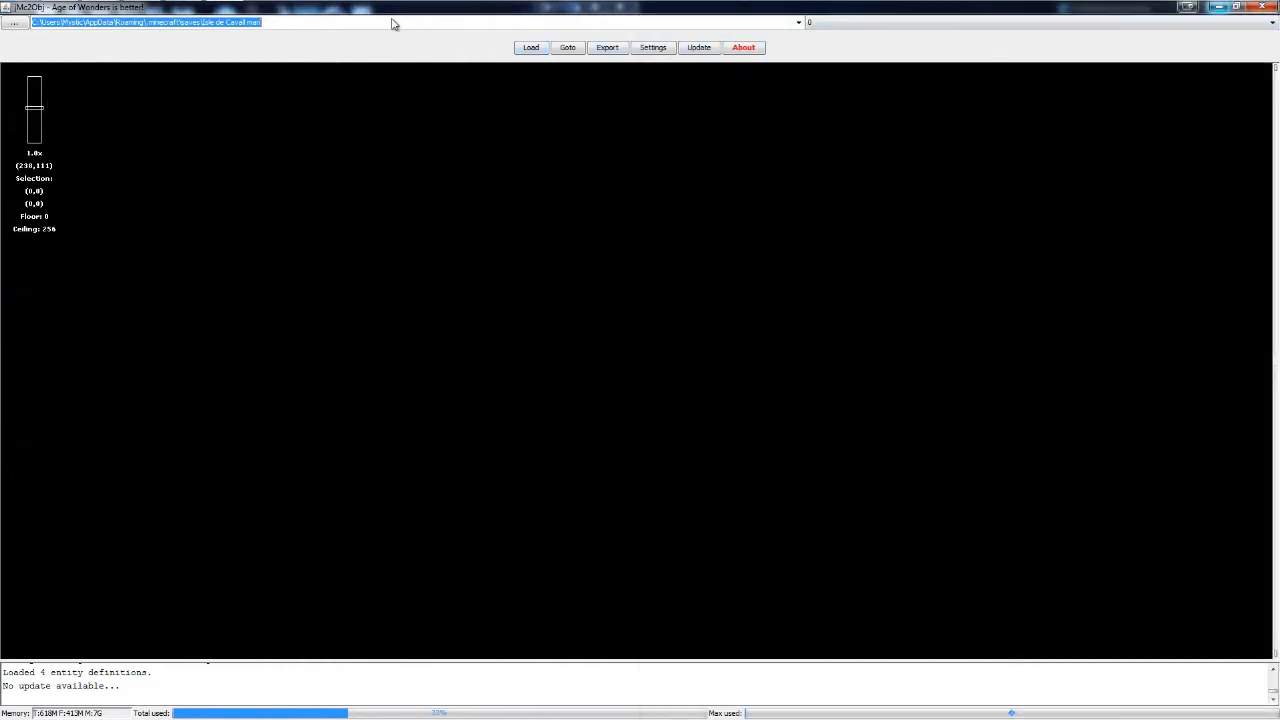
left_click(798, 23)
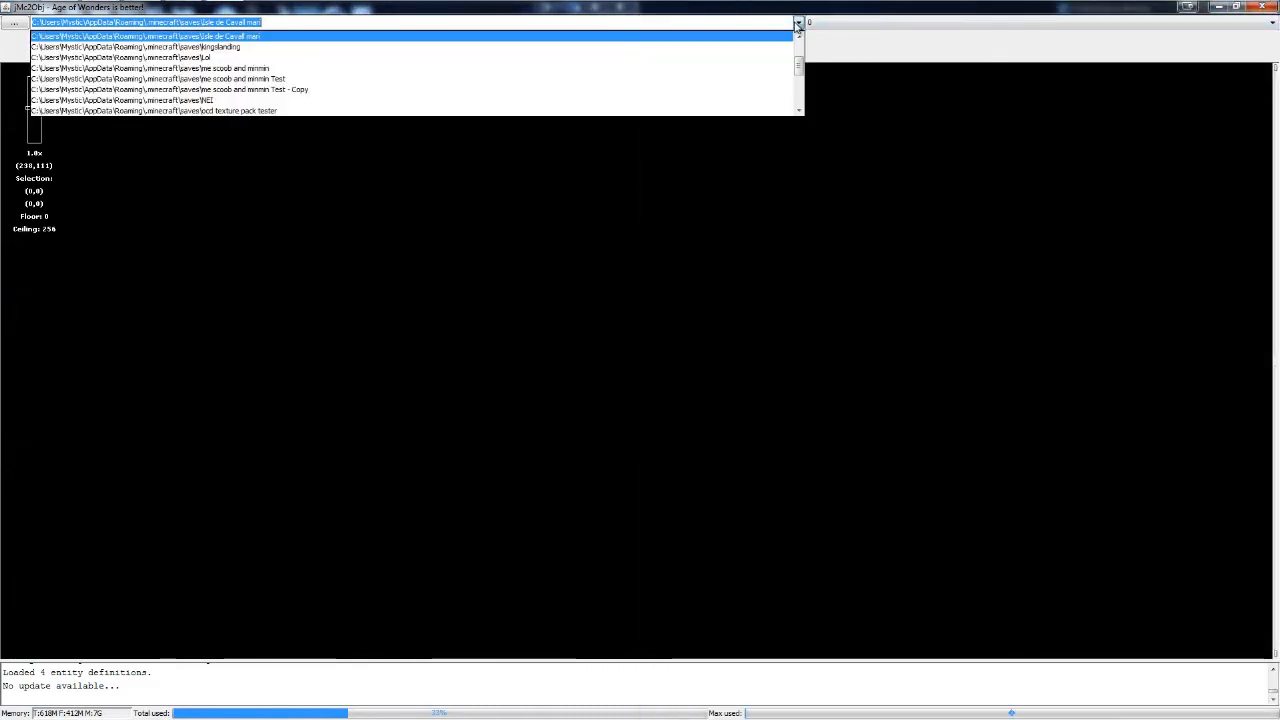
left_click(777, 38)
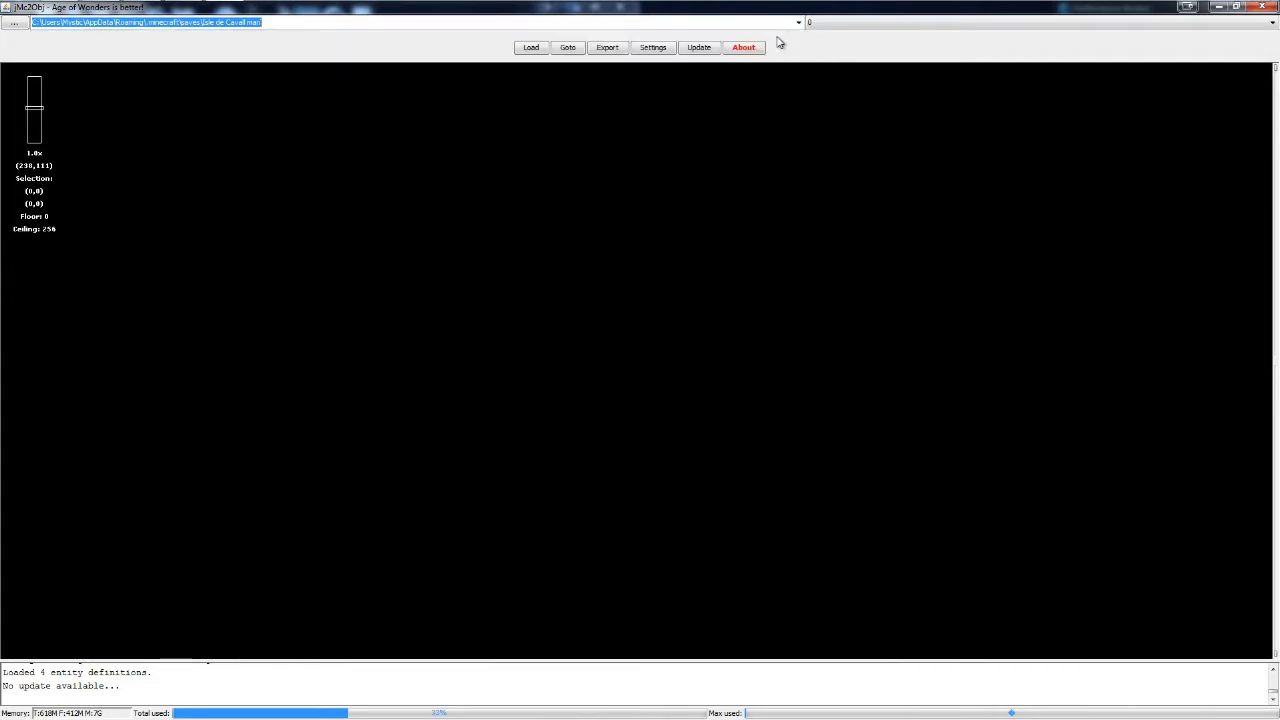
left_click(528, 53)
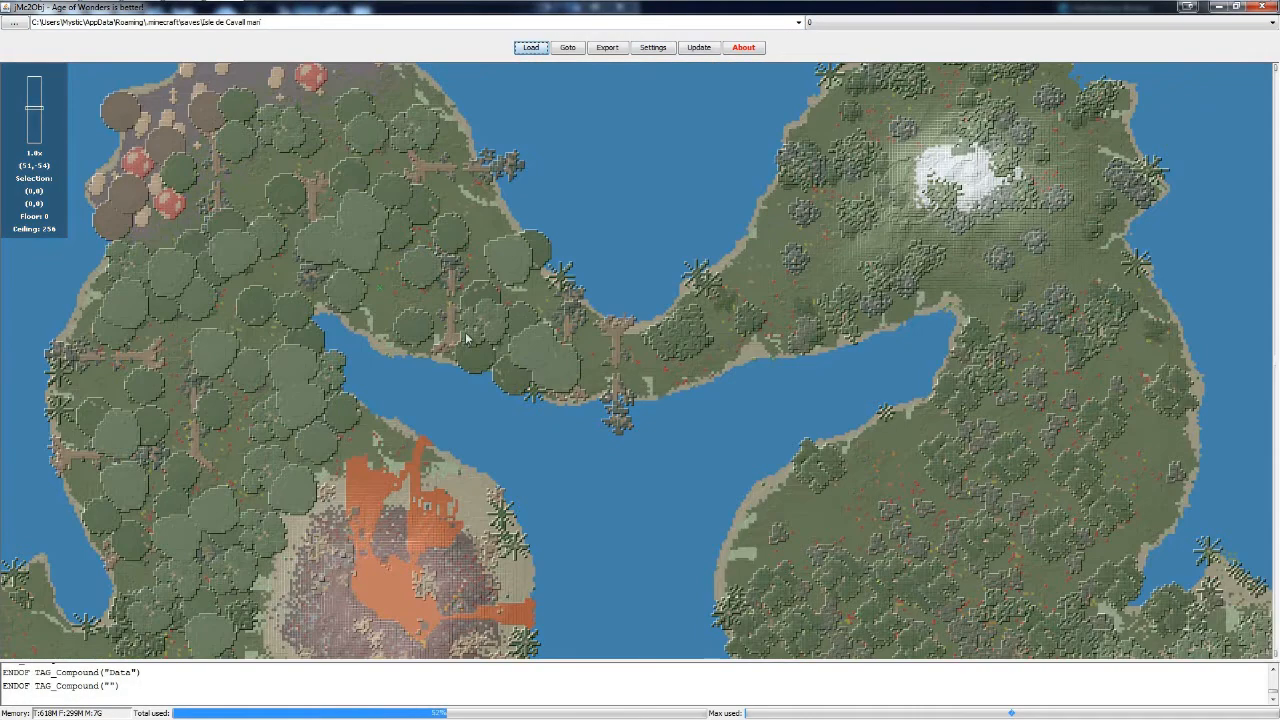
Select a rectangular map area around both seahorse-shaped islands, from about (-346, -249) to (449, 376)
scroll(628, 222, "down", 2)
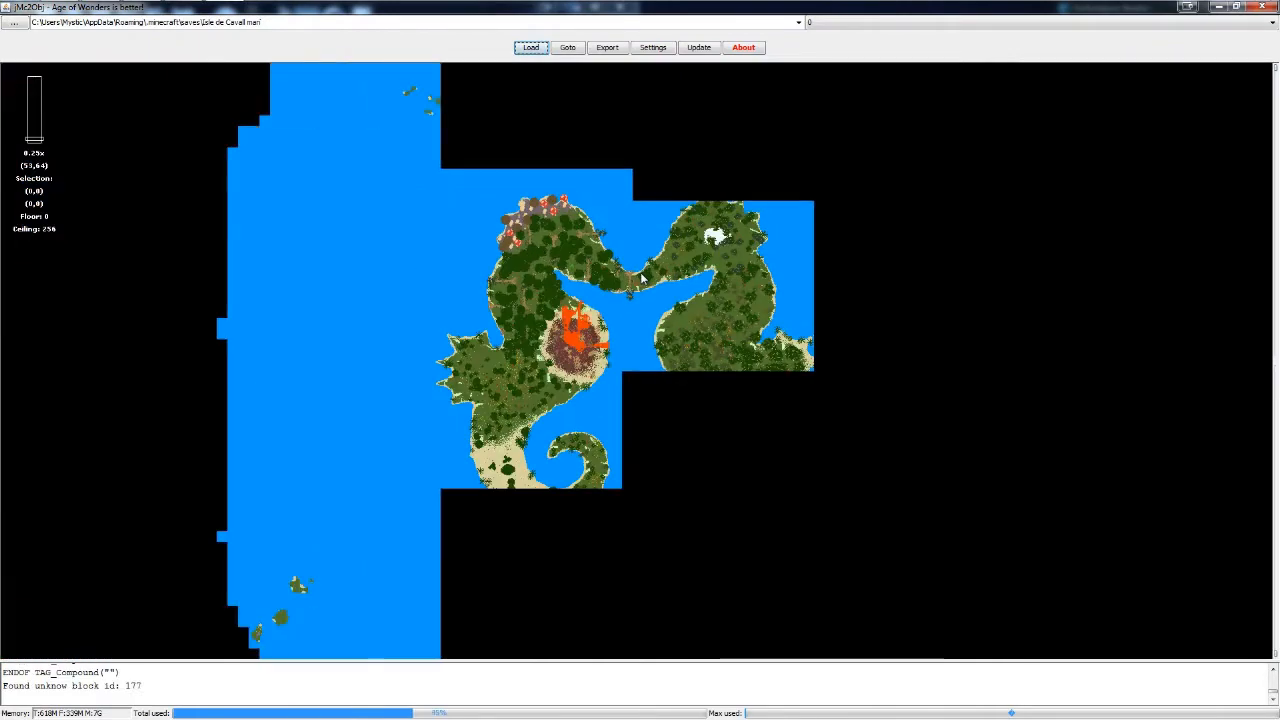
mouse_move(680, 382)
right_mouse_down()
mouse_move(678, 323)
mouse_move(660, 327)
mouse_move(684, 371)
right_mouse_up()
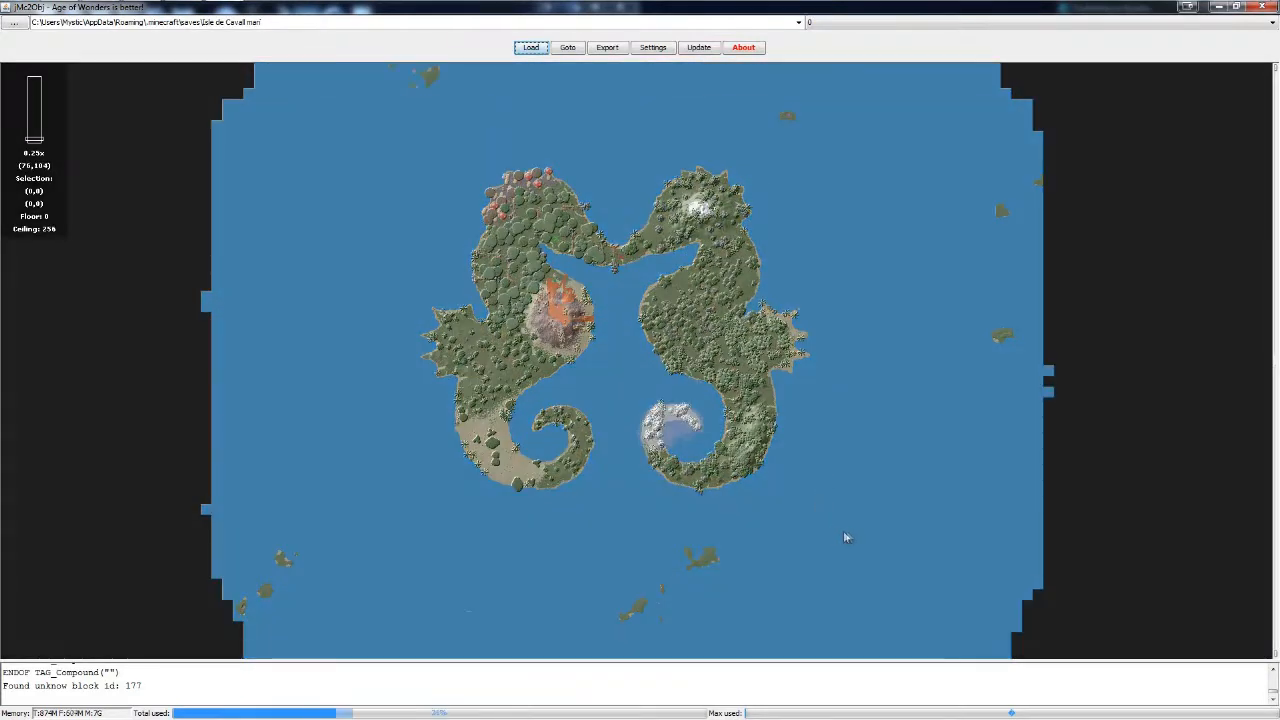
left_click_drag(854, 536, 885, 542)
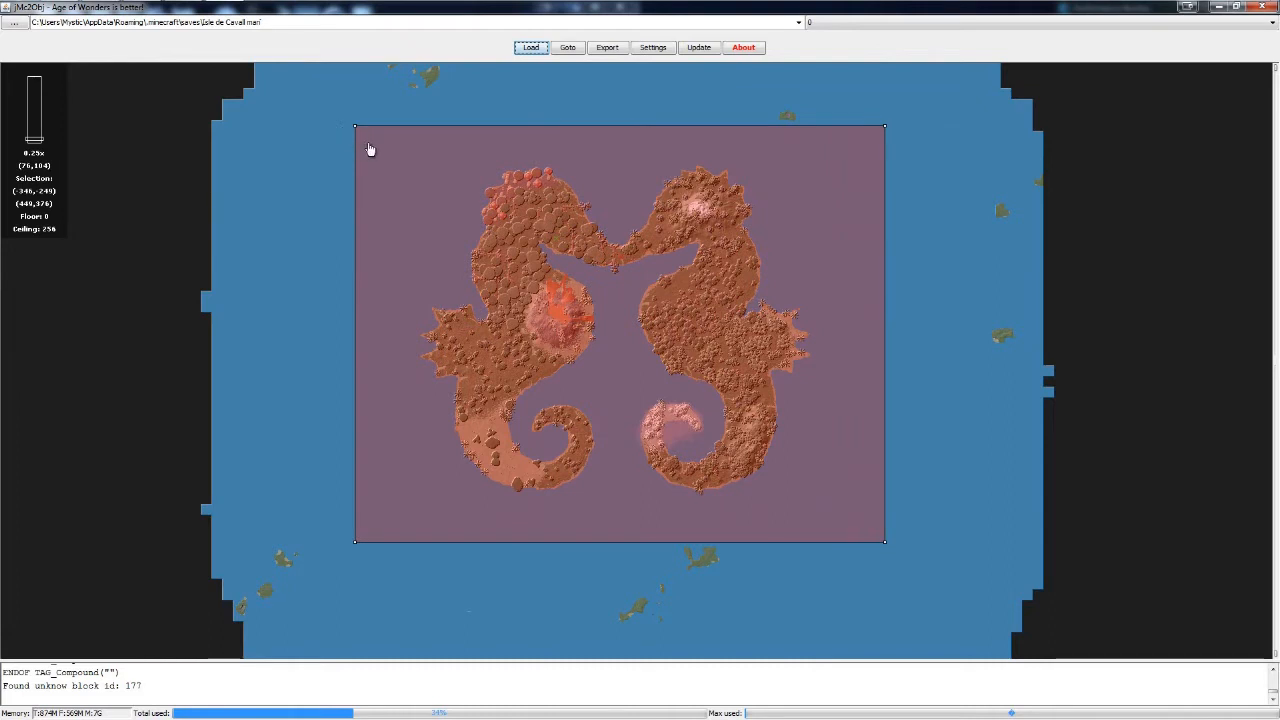
Start exporting the selected area and expand both the general export options and the texture options
left_click(606, 48)
left_click_drag(642, 322, 588, 109)
left_click(586, 141)
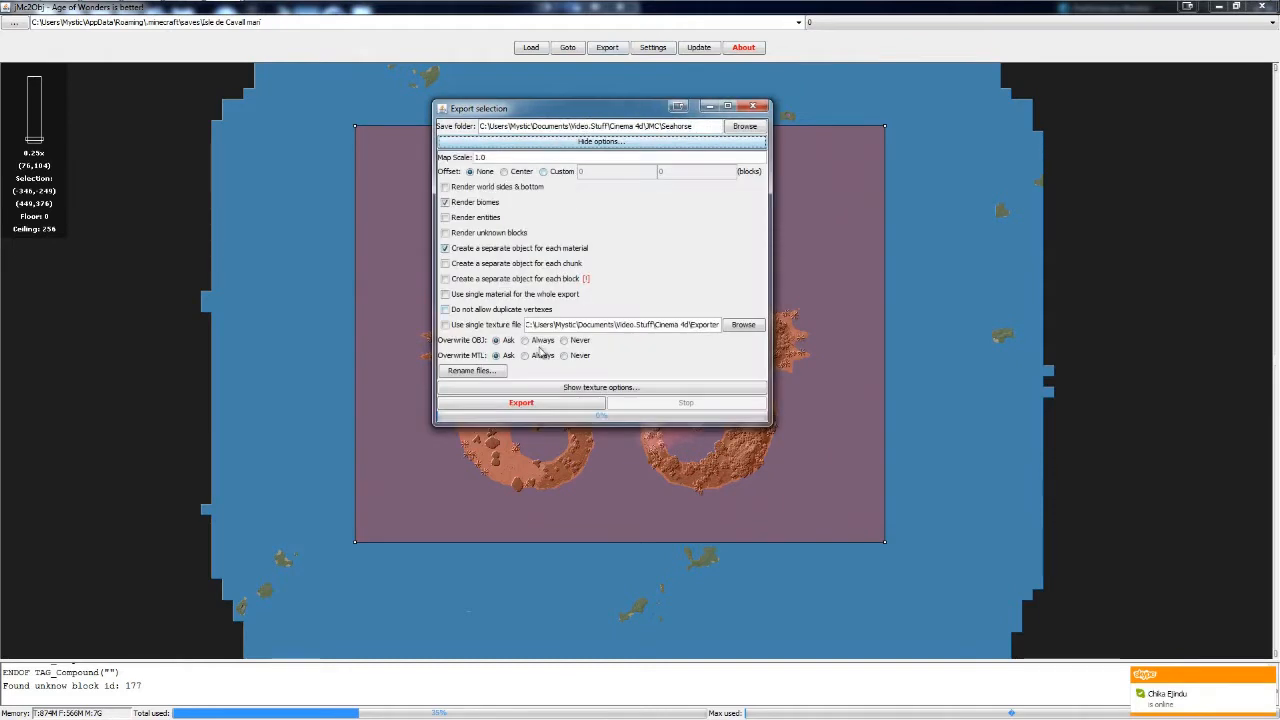
left_click(549, 388)
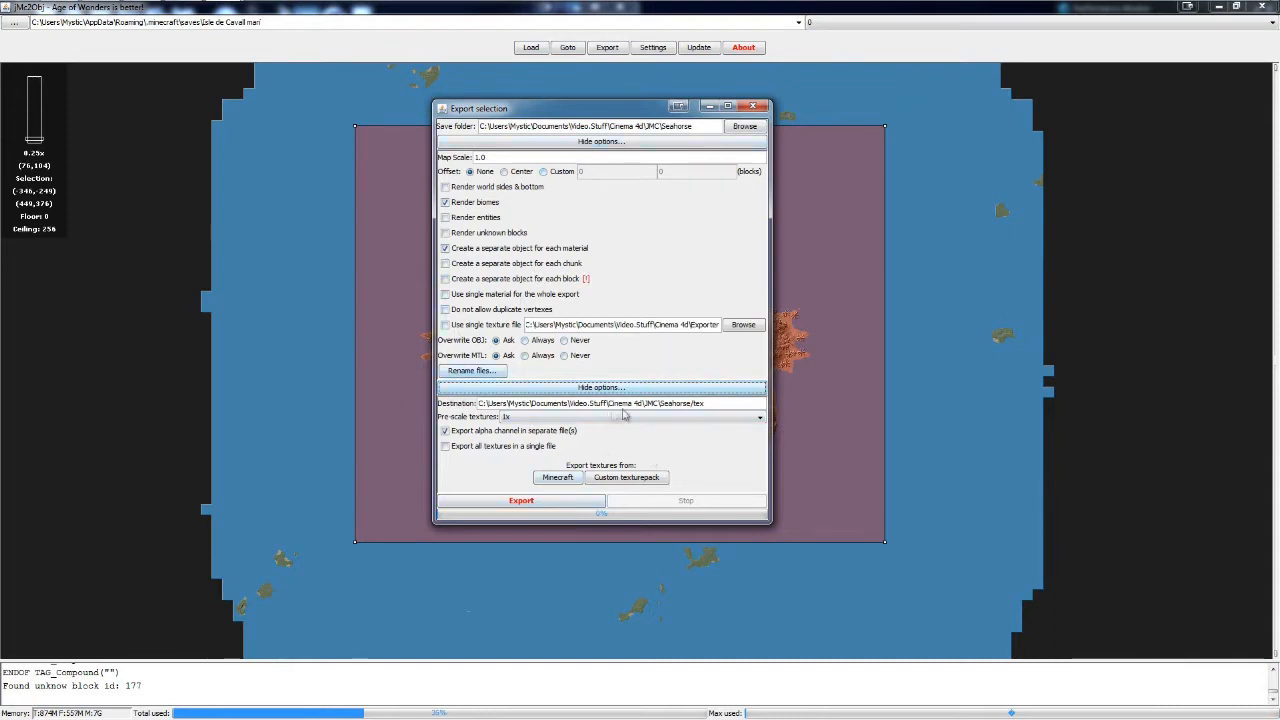
Create a folder named "Seahorse for youtubez" inside the JMC folder and set it as the export's save folder
left_click(744, 126)
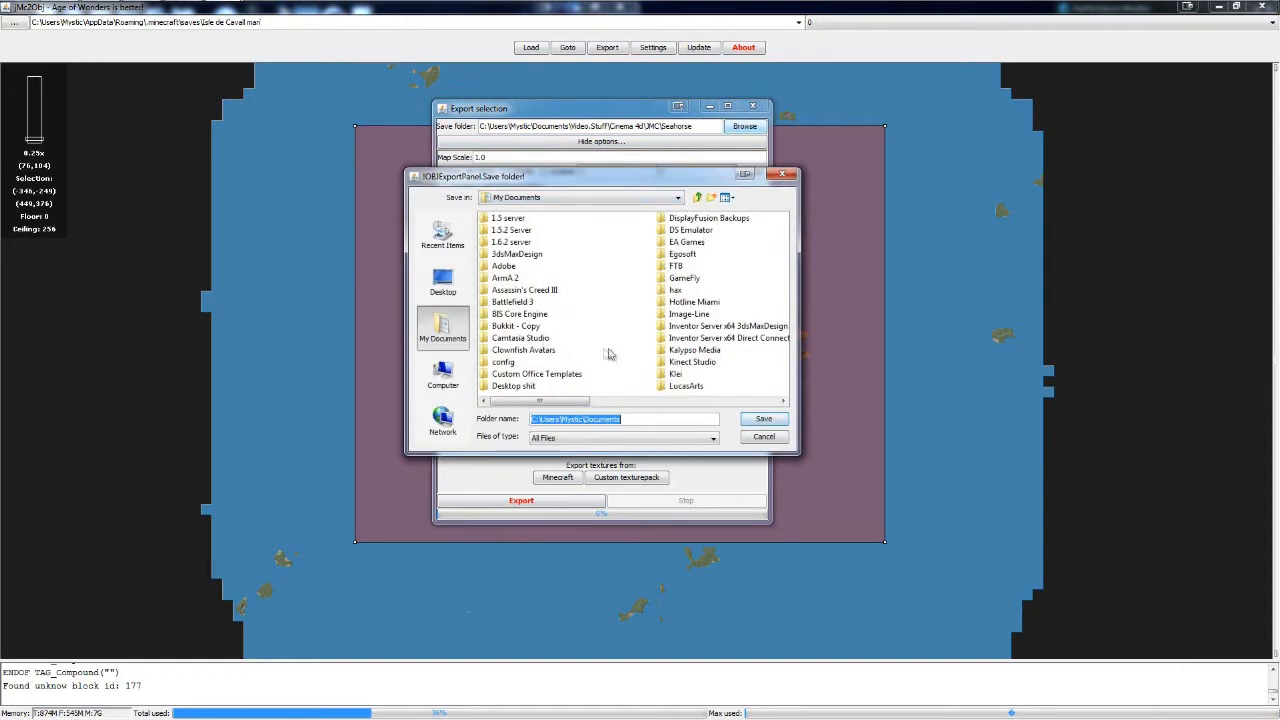
left_click(456, 238)
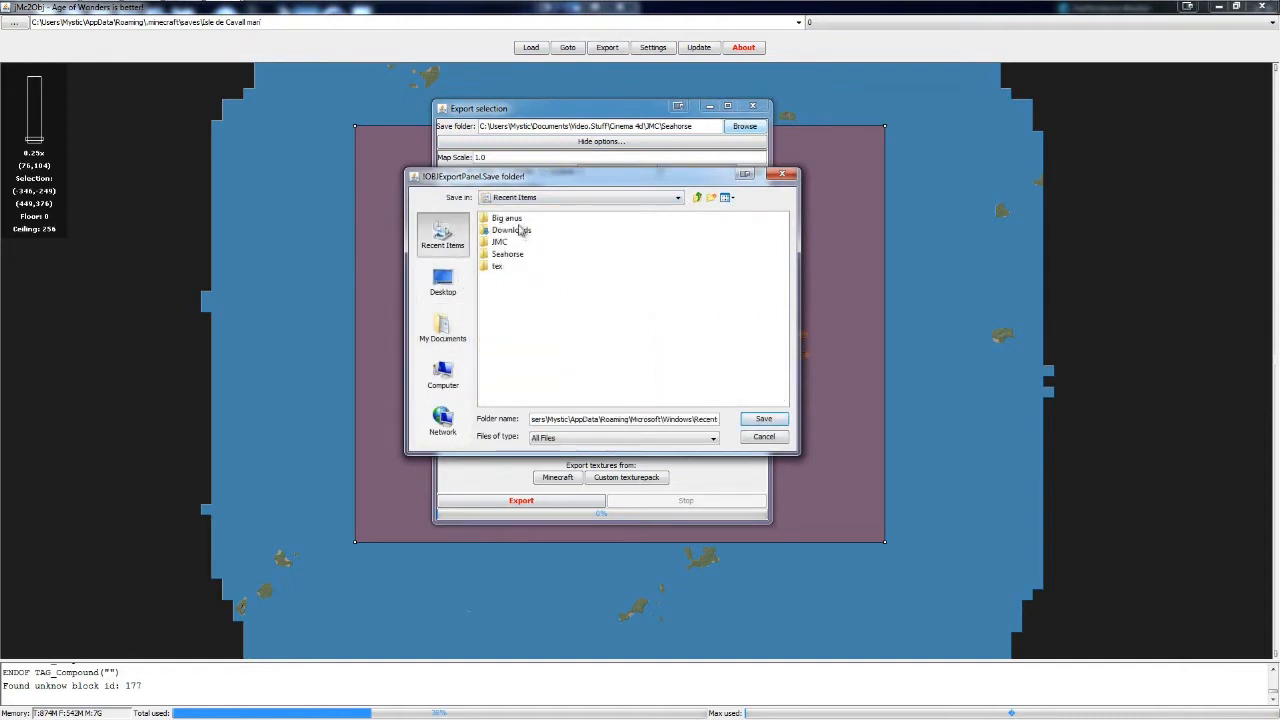
double_click(516, 220)
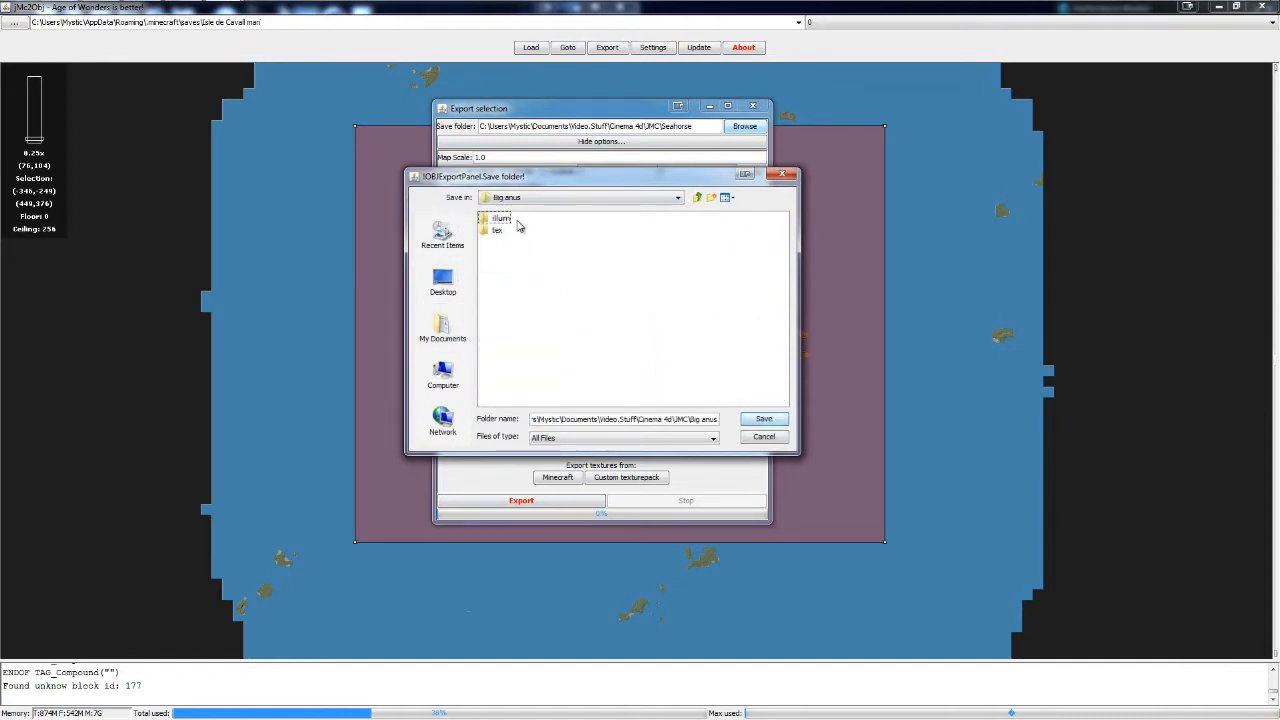
left_click(698, 197)
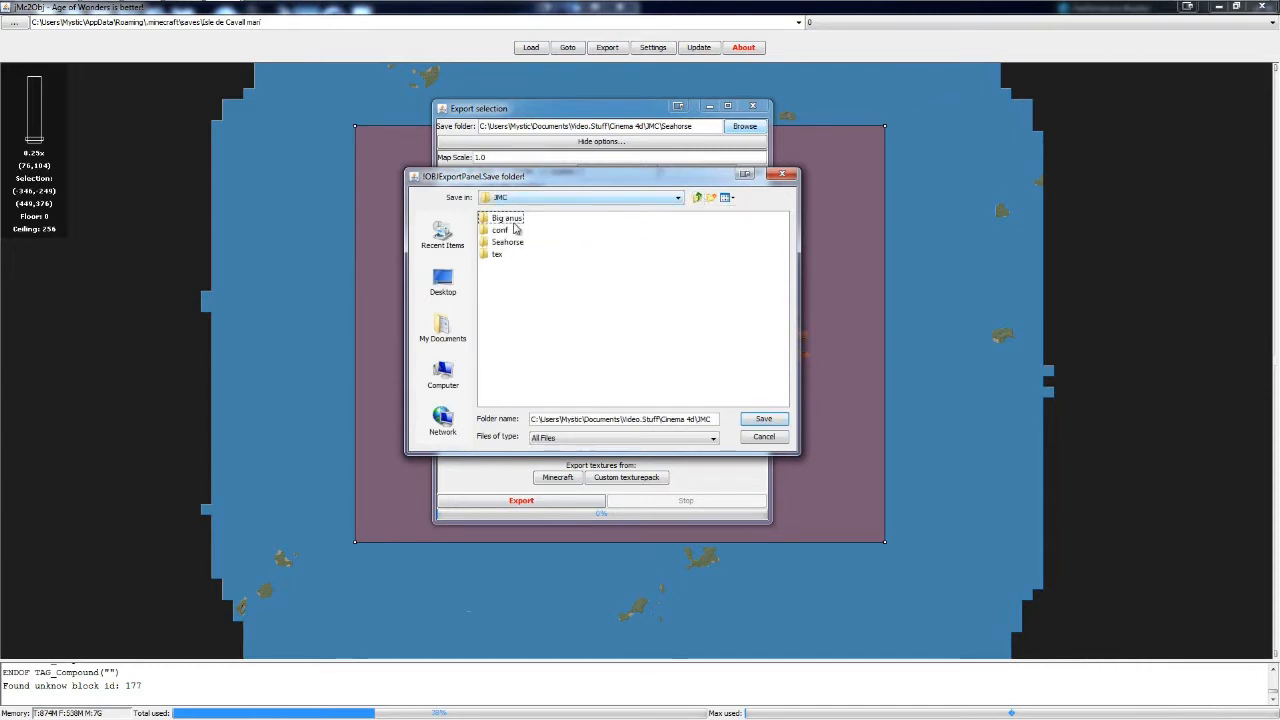
right_click(516, 279)
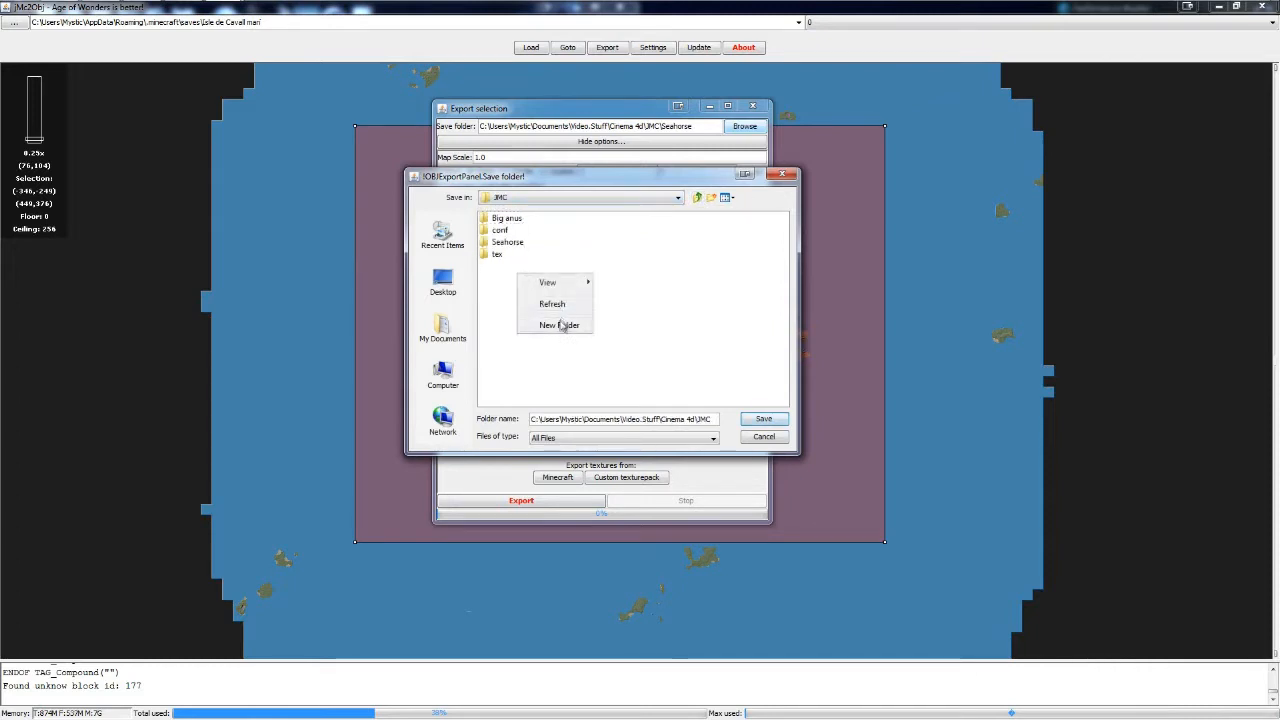
left_click(560, 325)
type("Seahorse")
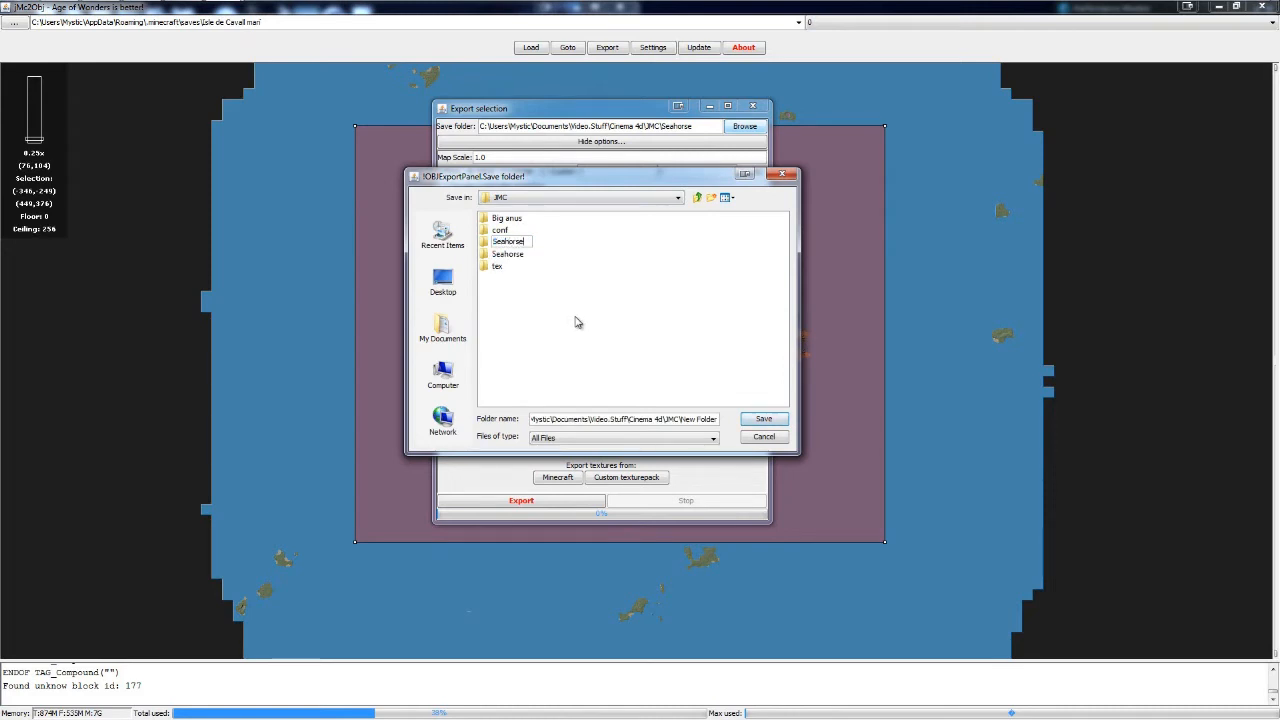
type(" for youtubez")
key("Return")
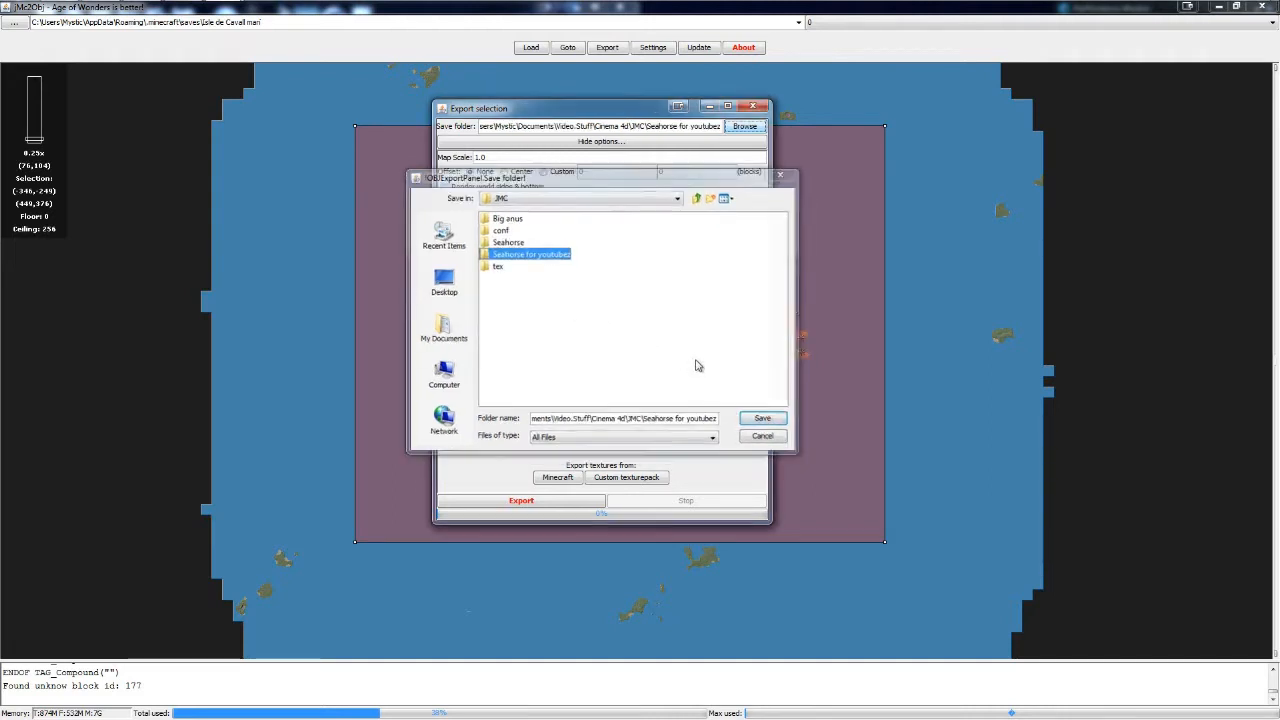
key("Return")
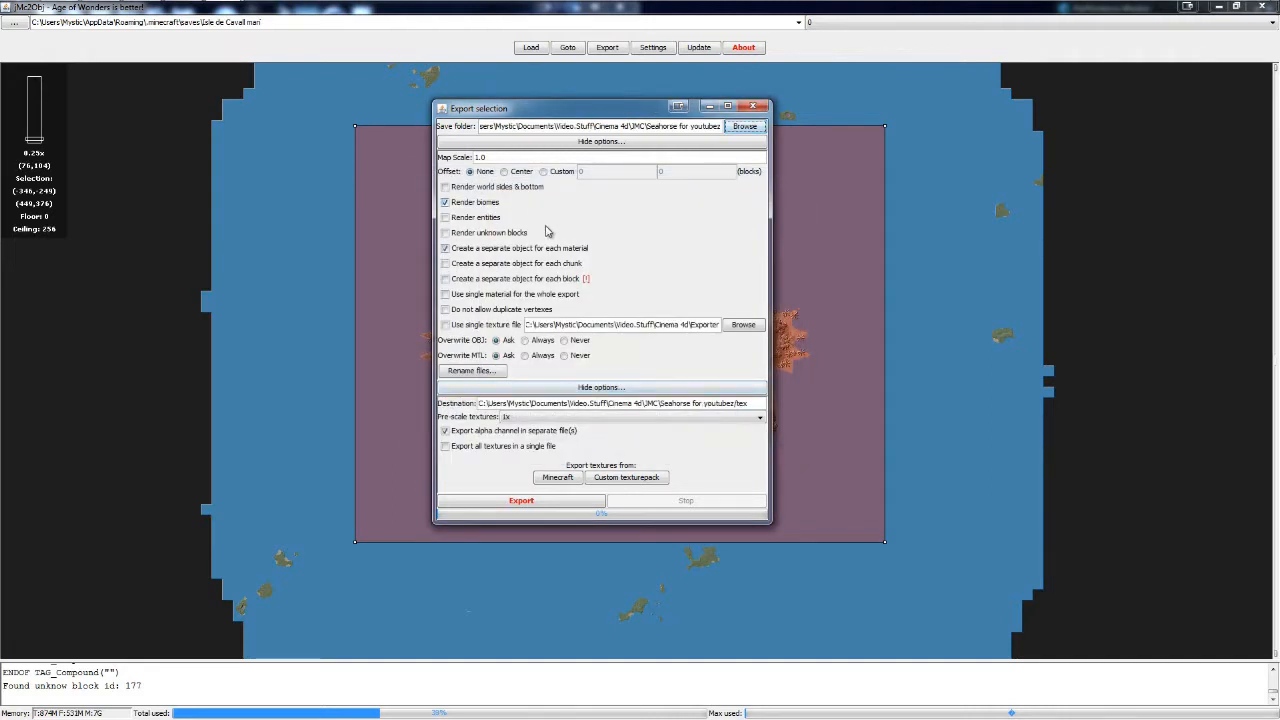
Rename the export's MTL file to seahorse.mtl and close the file naming dialog
left_click(481, 372)
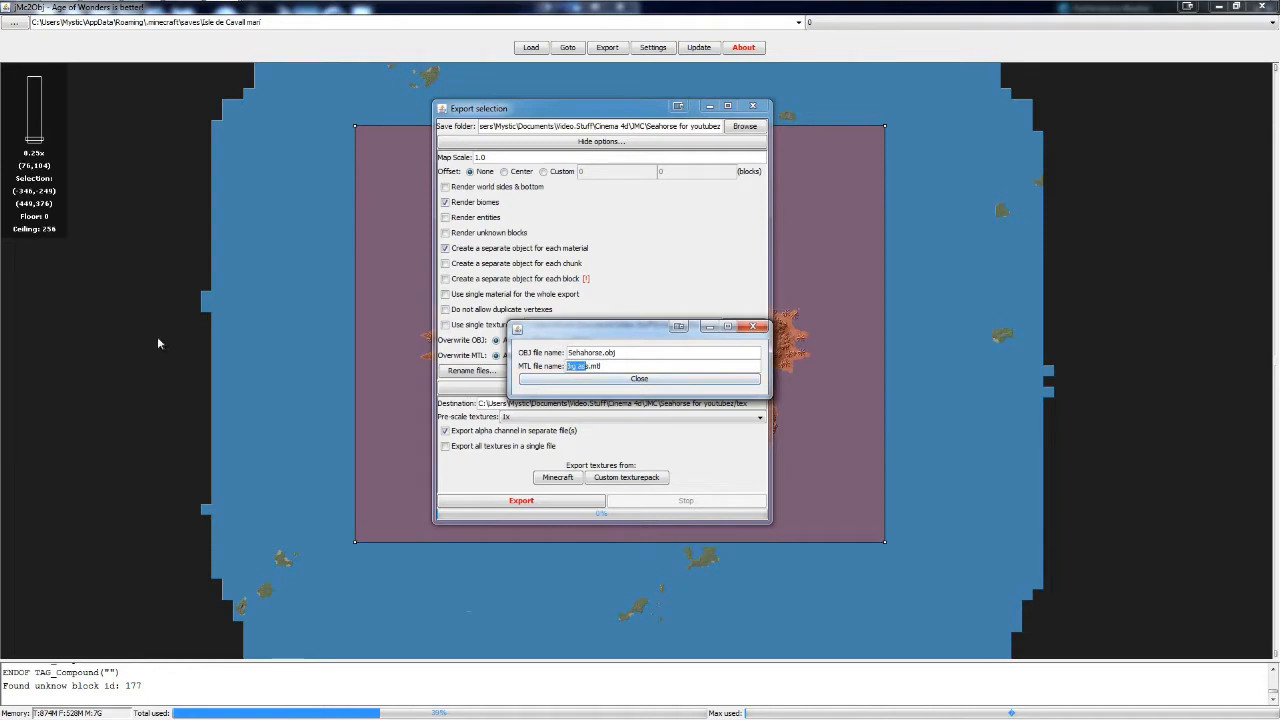
type("sh")
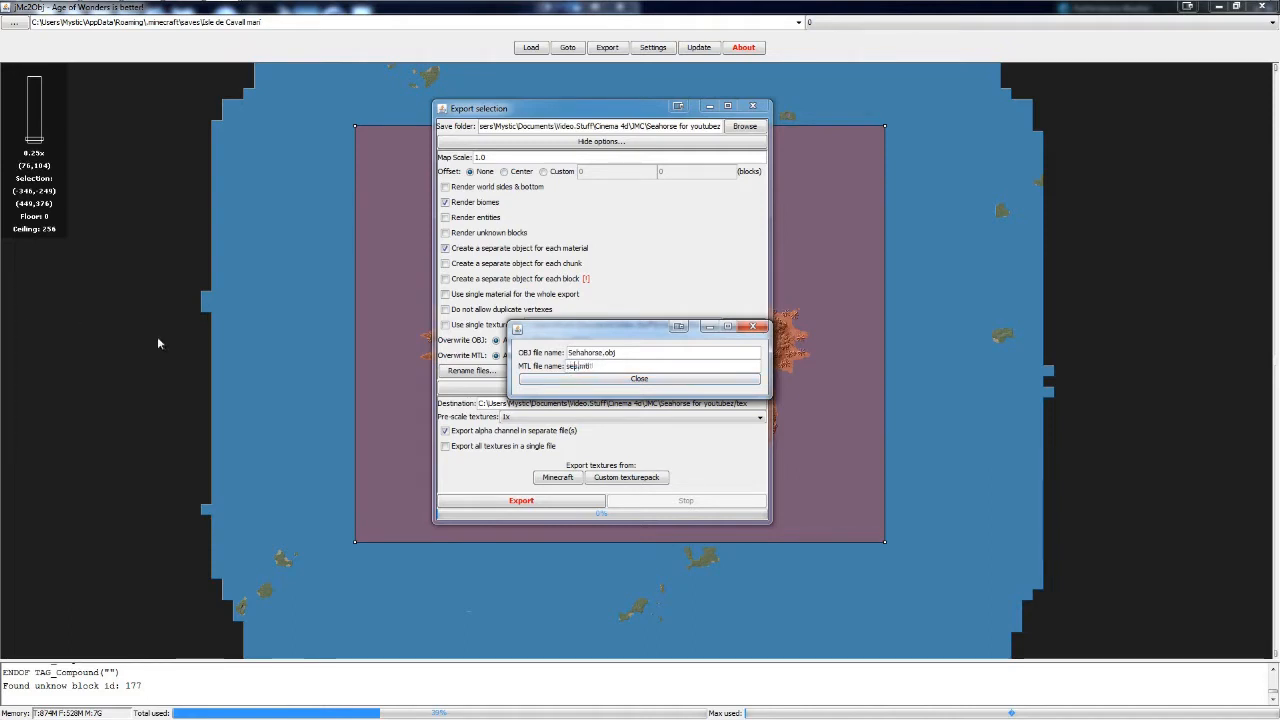
type("ahorse")
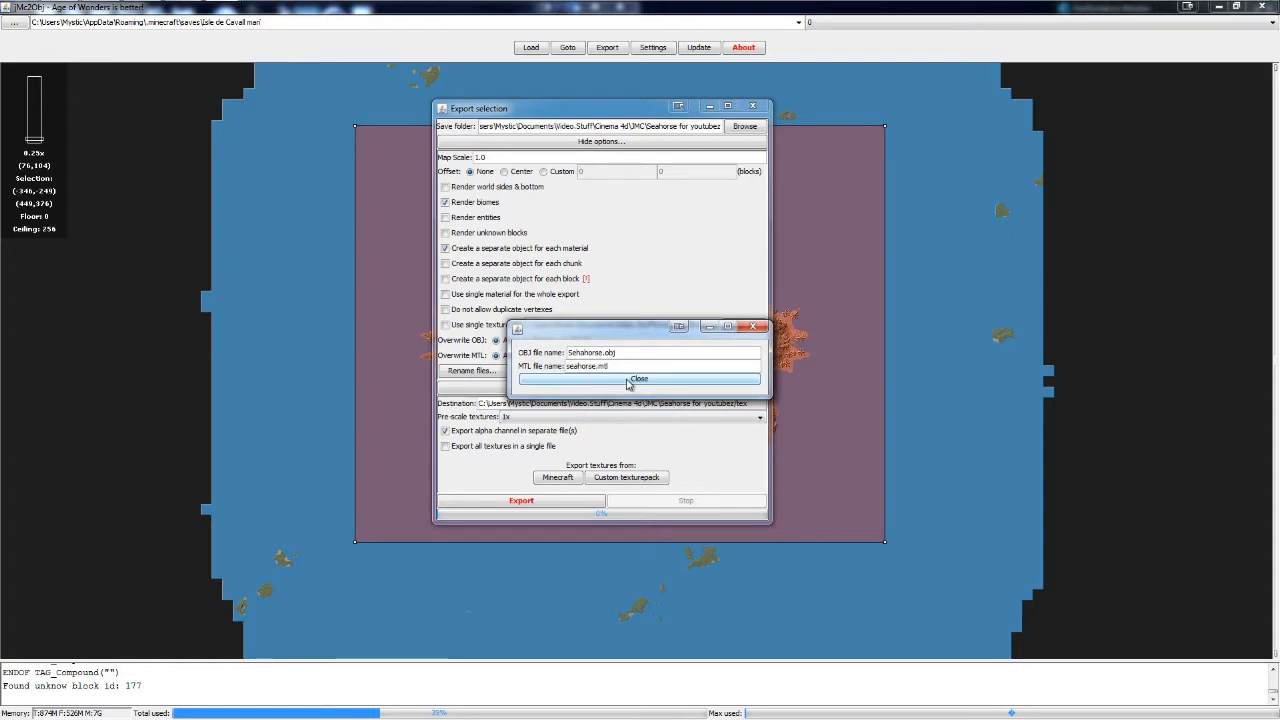
left_click(630, 380)
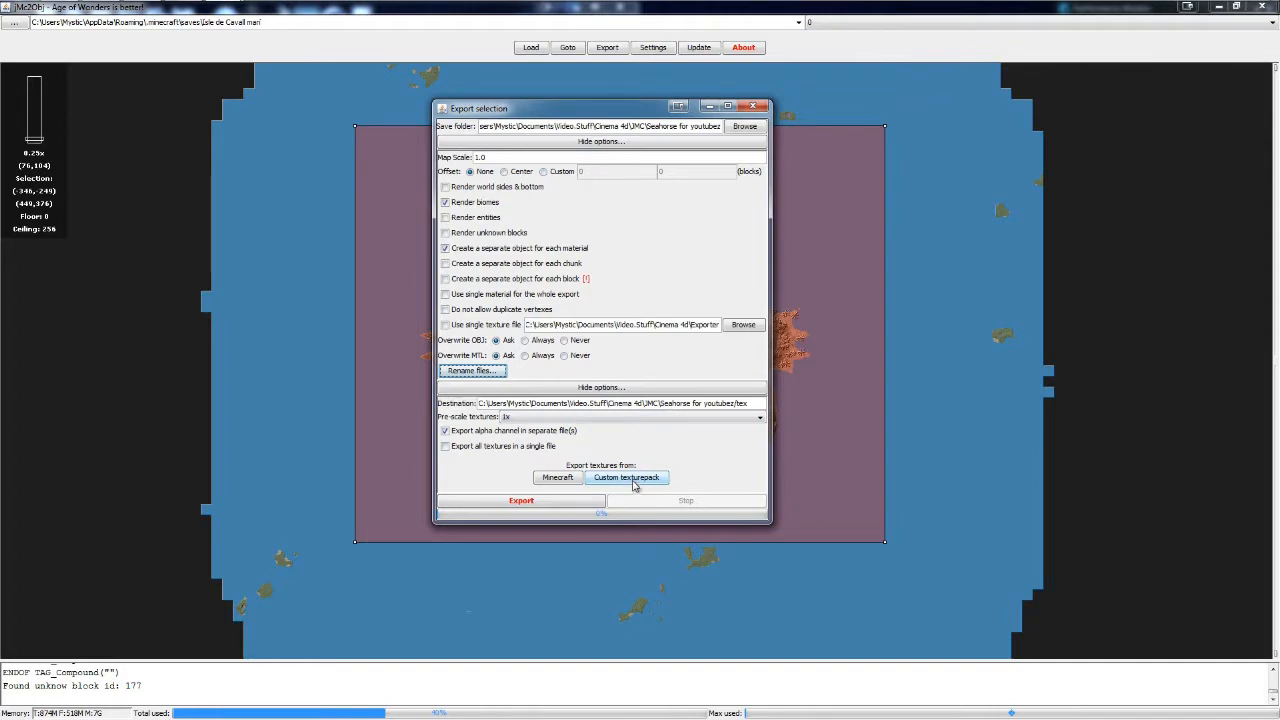
Export the textures from Minecraft, run the export of the selected area, and close the export dialog and jMc2Obj
left_click(559, 478)
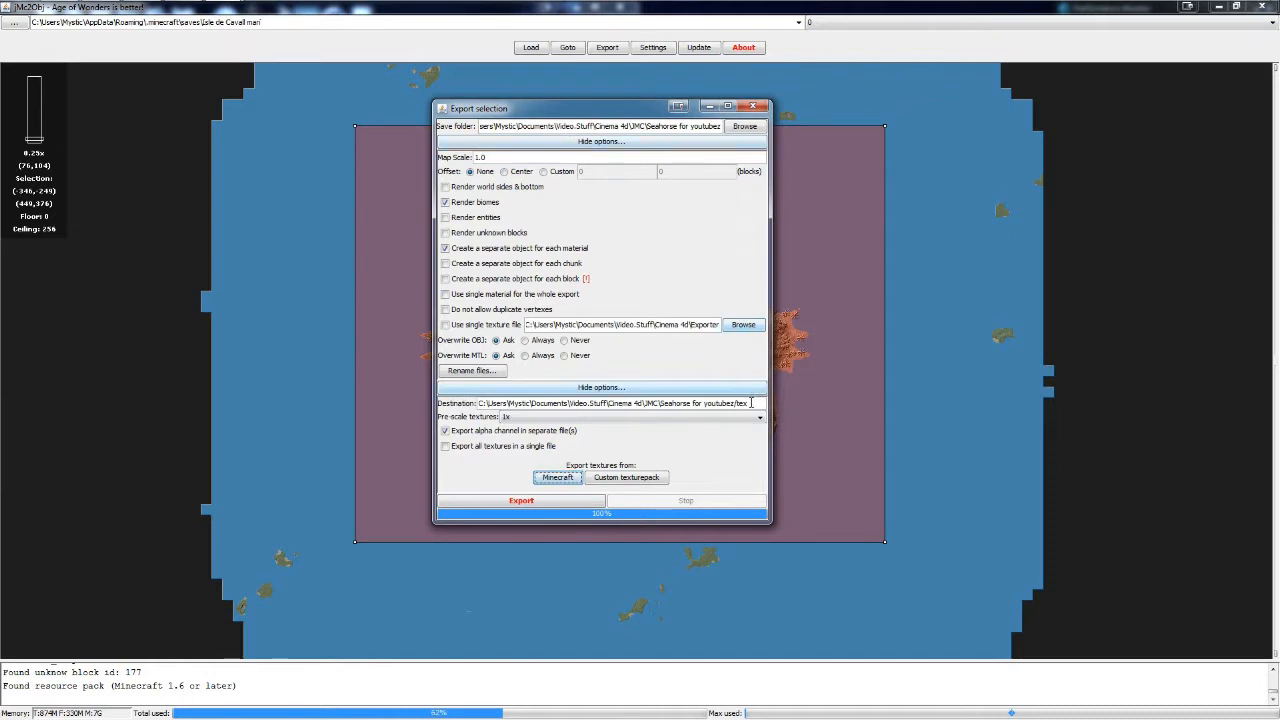
left_click(490, 502)
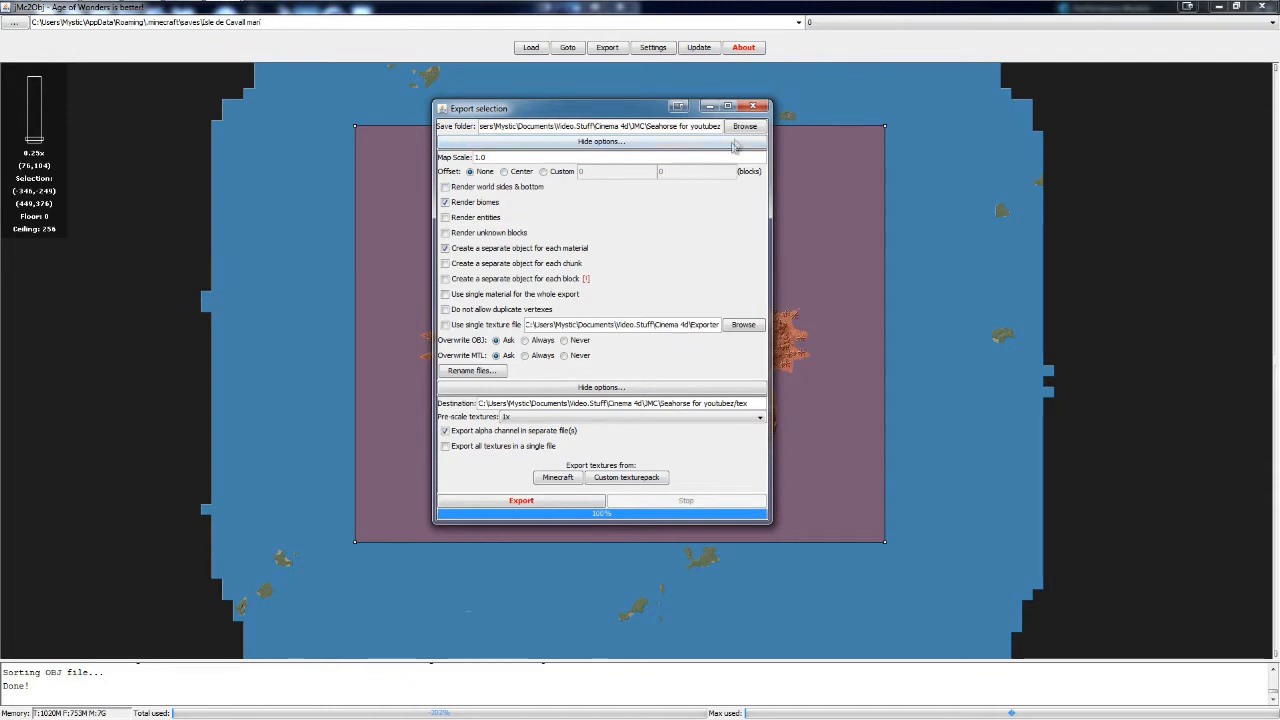
left_click(753, 107)
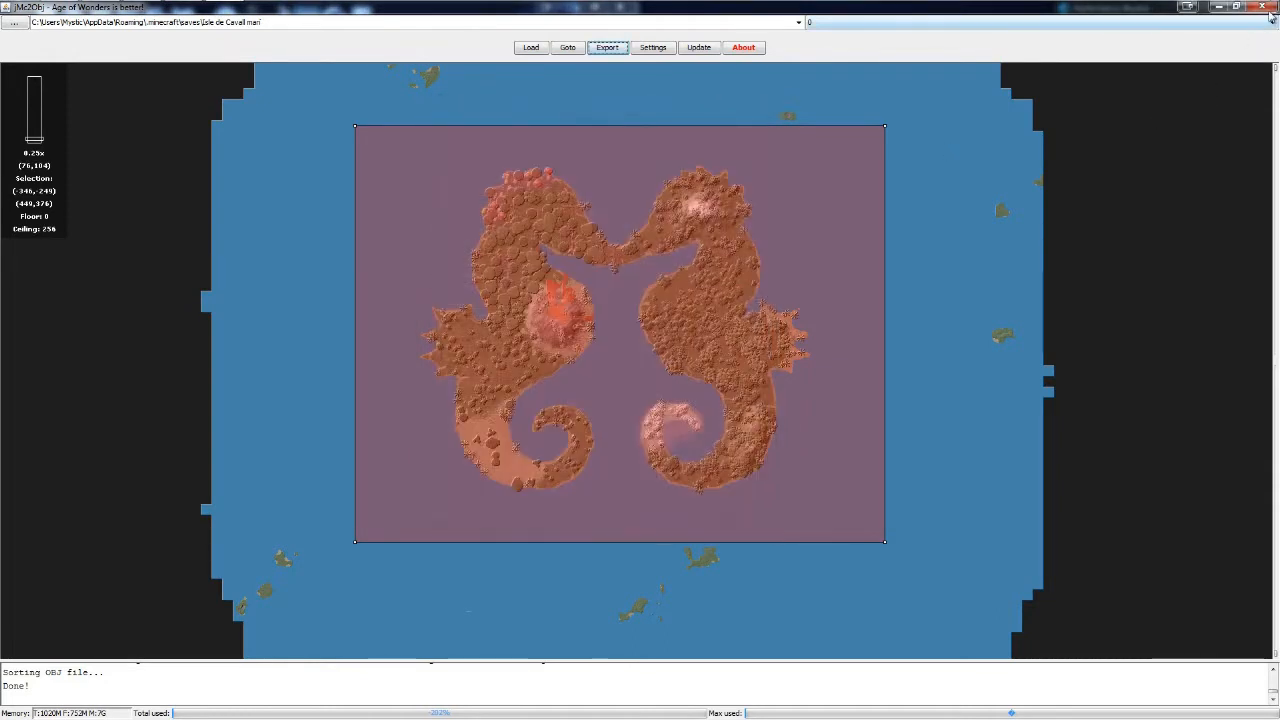
left_click(1268, 8)
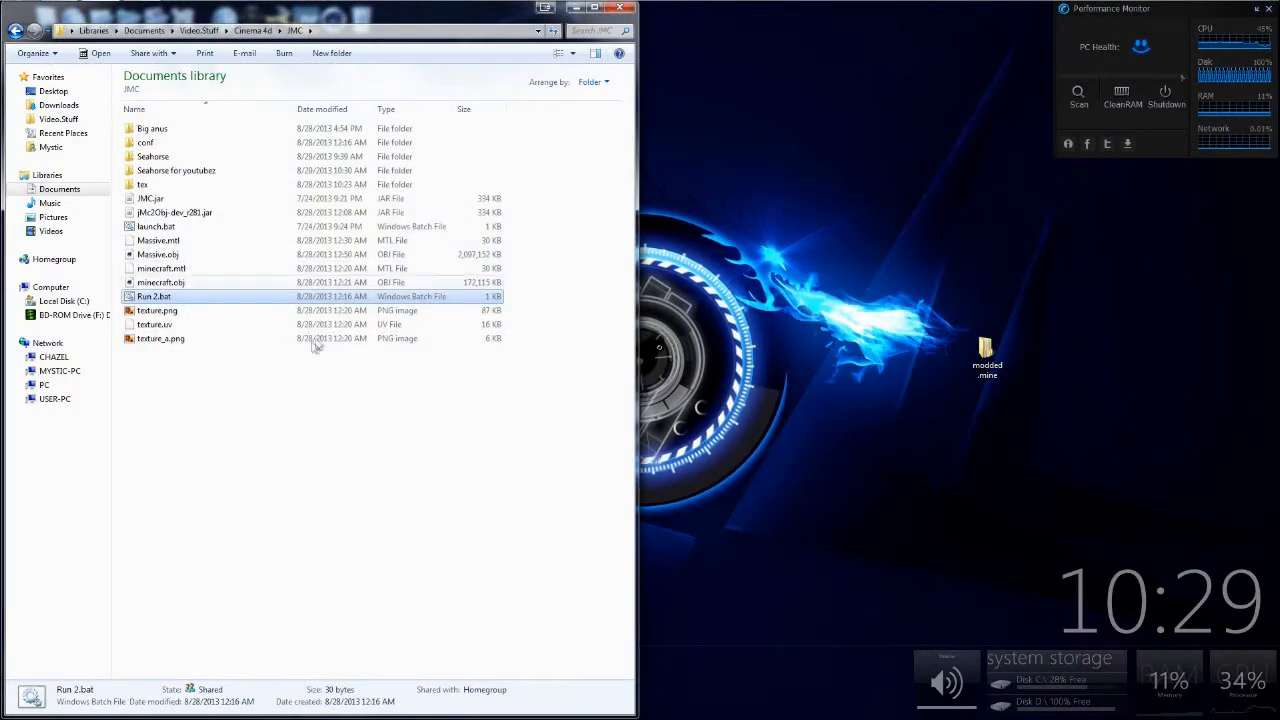
Open the "Seahorse for youtubez" folder, dock its window to the opposite half of the desktop and select Sehahorse.obj
left_click(287, 405)
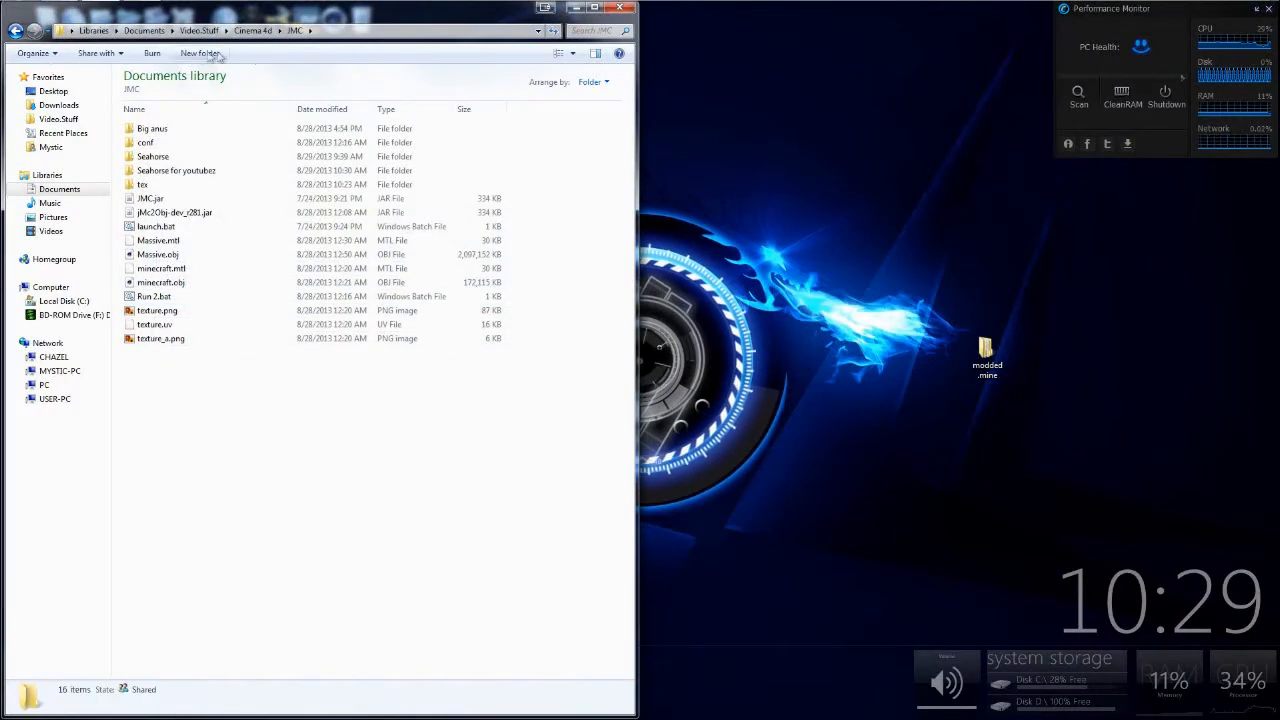
double_click(180, 171)
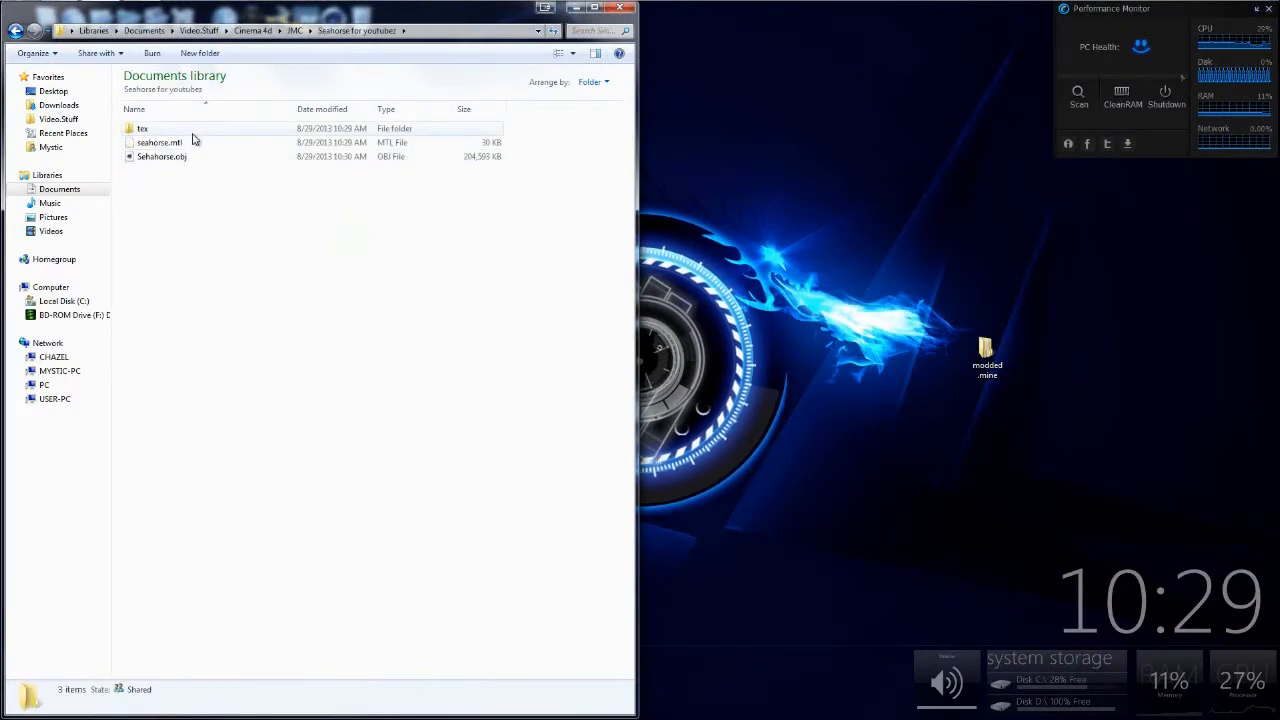
left_click_drag(294, 10, 1279, 195)
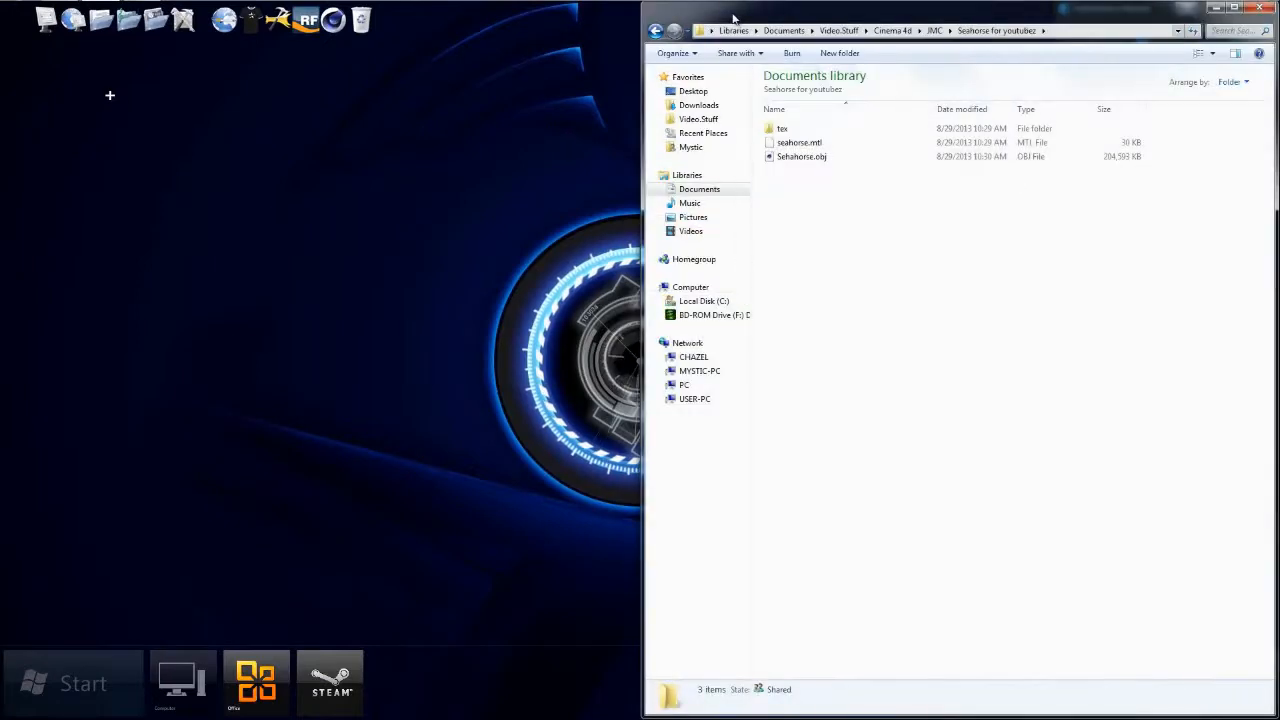
left_click(865, 160)
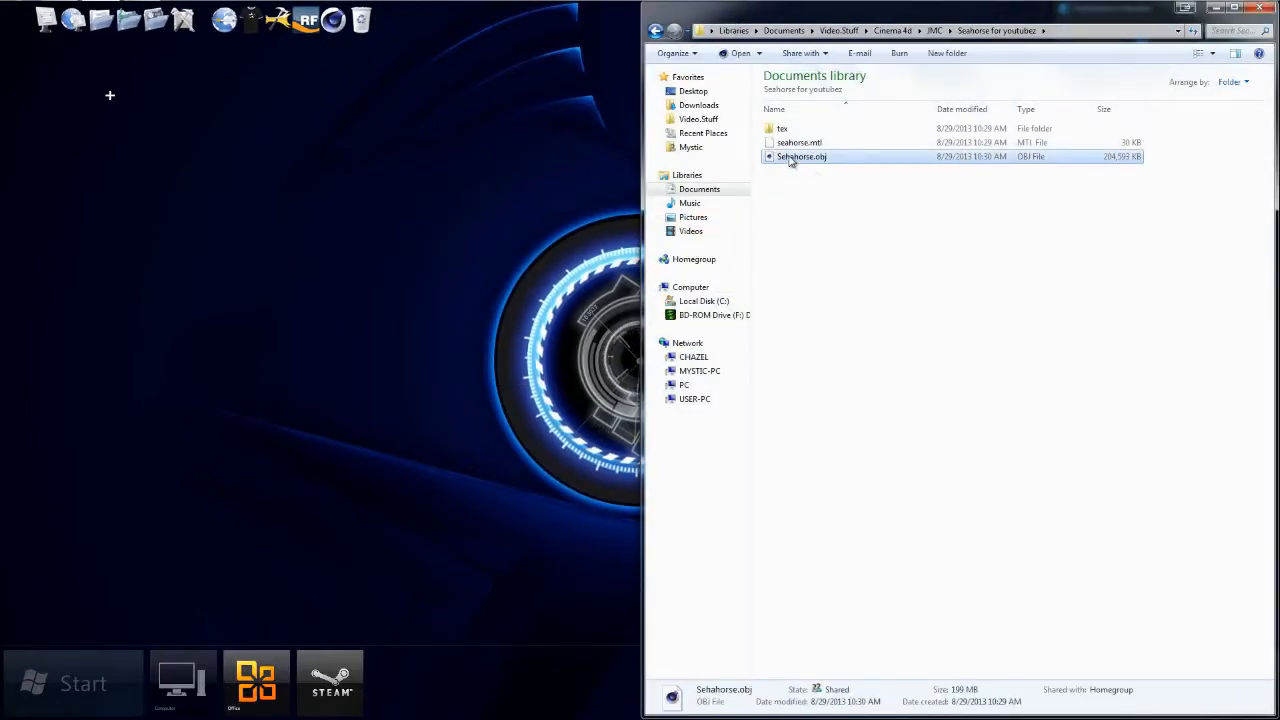
Launch Cinema 4D and import Sehahorse.obj from the export folder at a scale of 10 centimeters
left_click(334, 24)
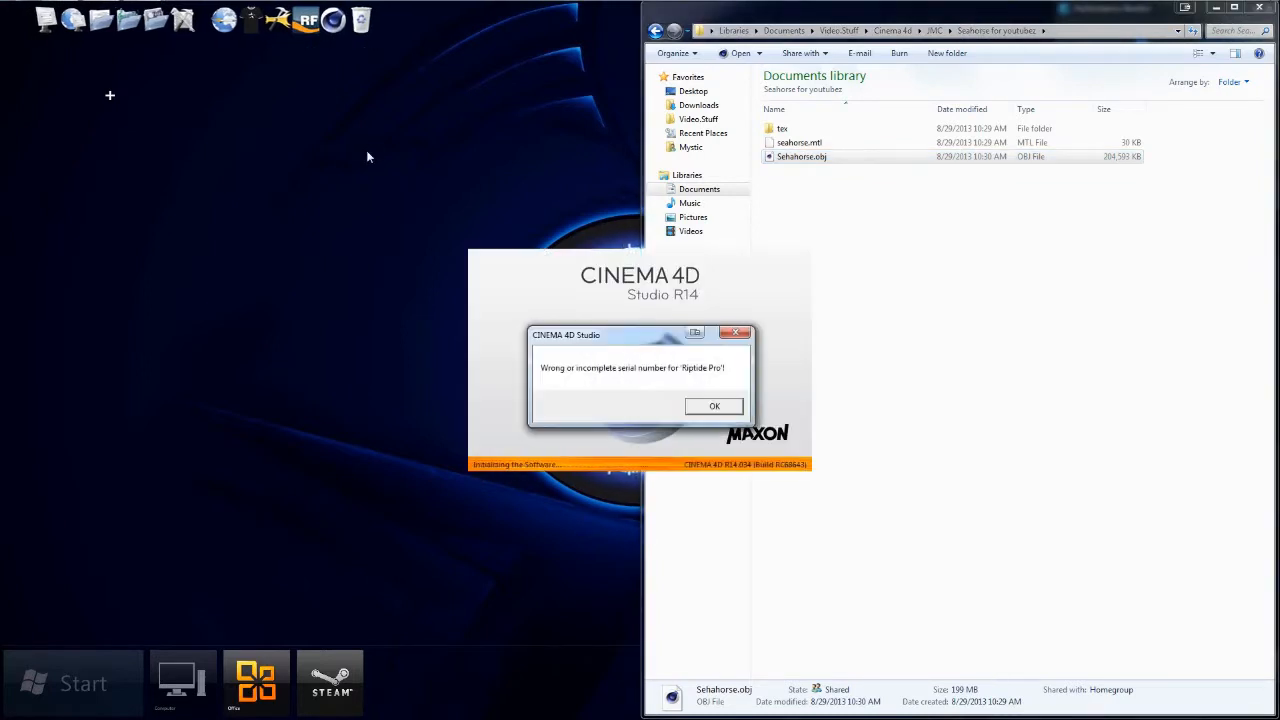
left_click(737, 408)
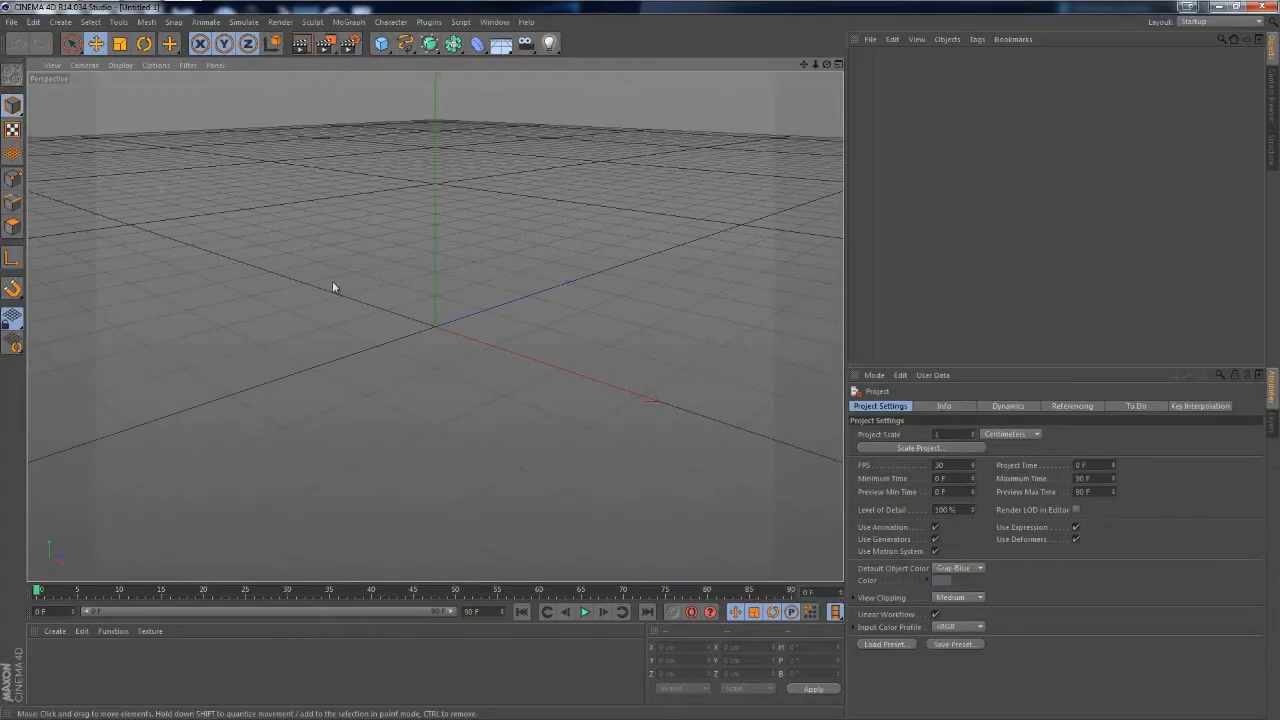
left_click(100, 11)
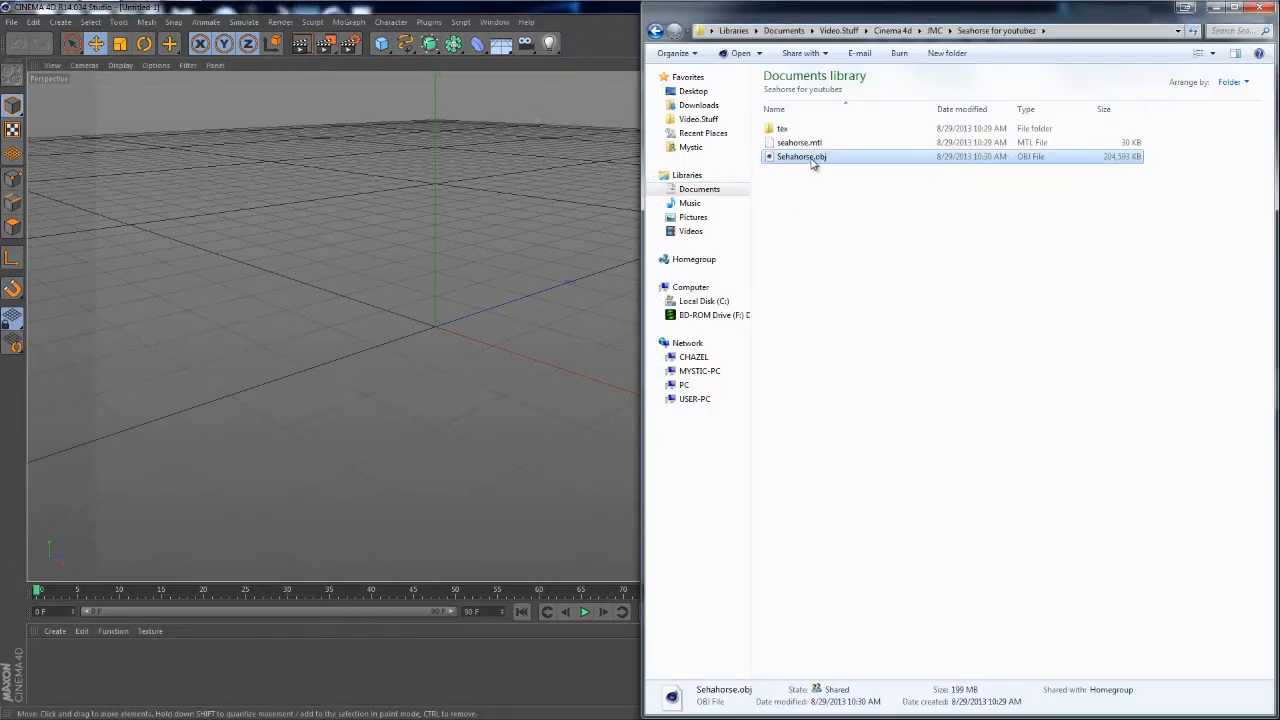
left_click_drag(822, 160, 939, 175)
left_click_drag(414, 303, 414, 303)
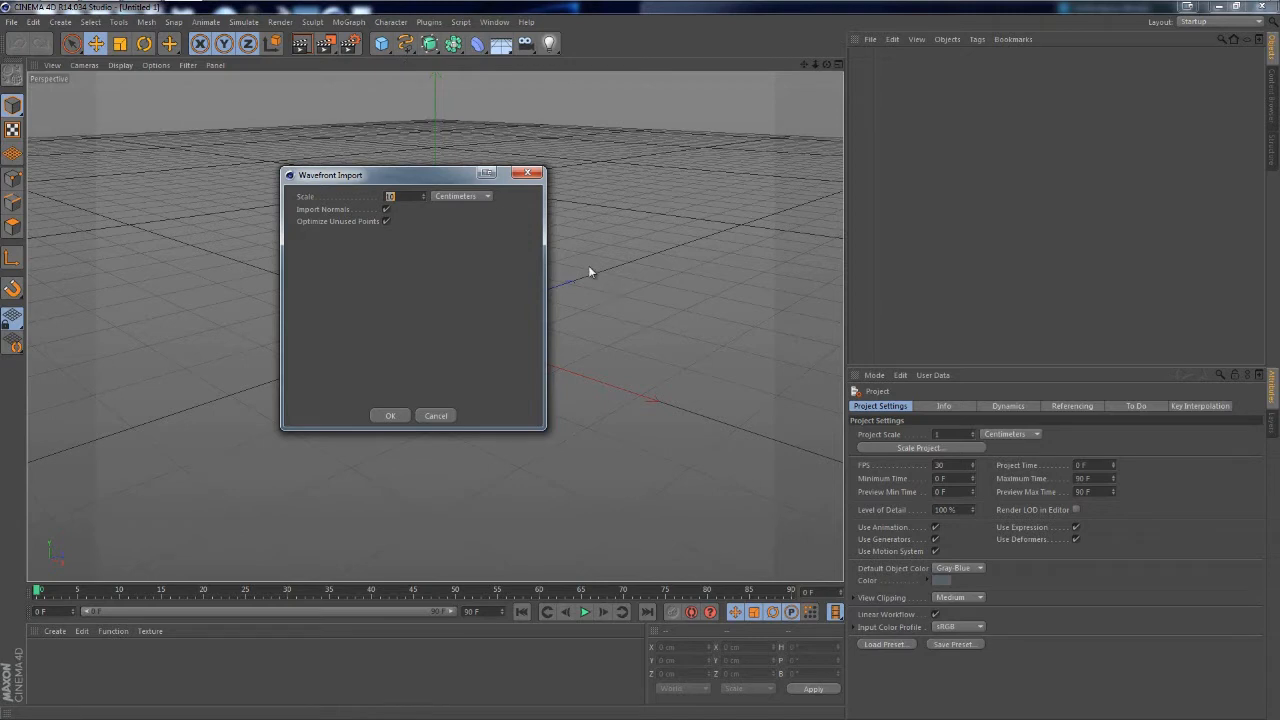
left_click(392, 413)
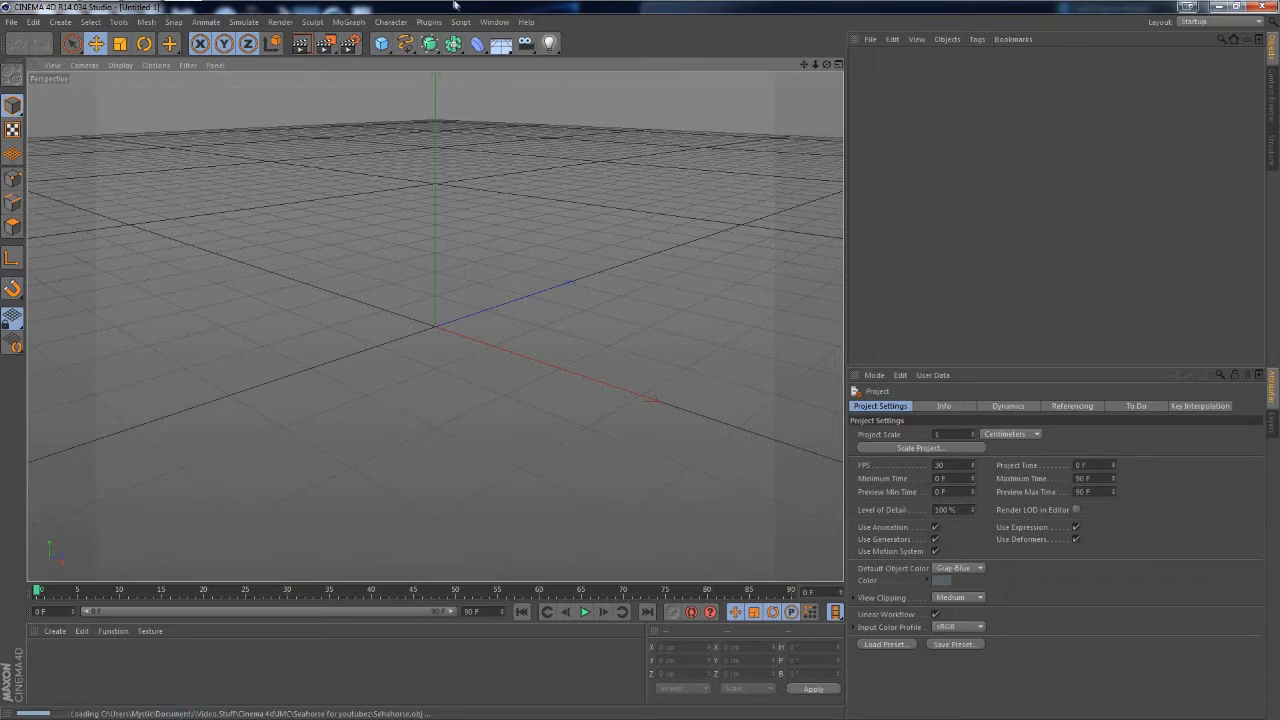
Select the water material and enlarge the material area to show more rows of the imported materials
mouse_move(454, 5)
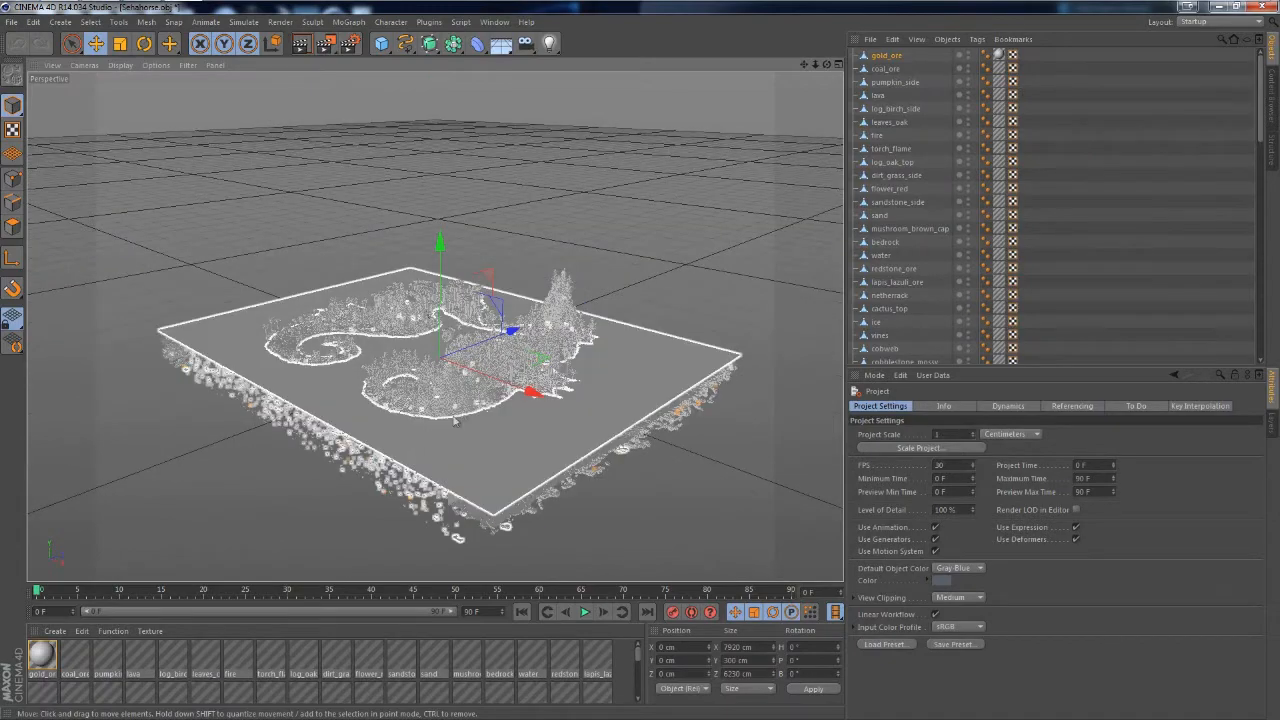
scroll(455, 305, "up", 10)
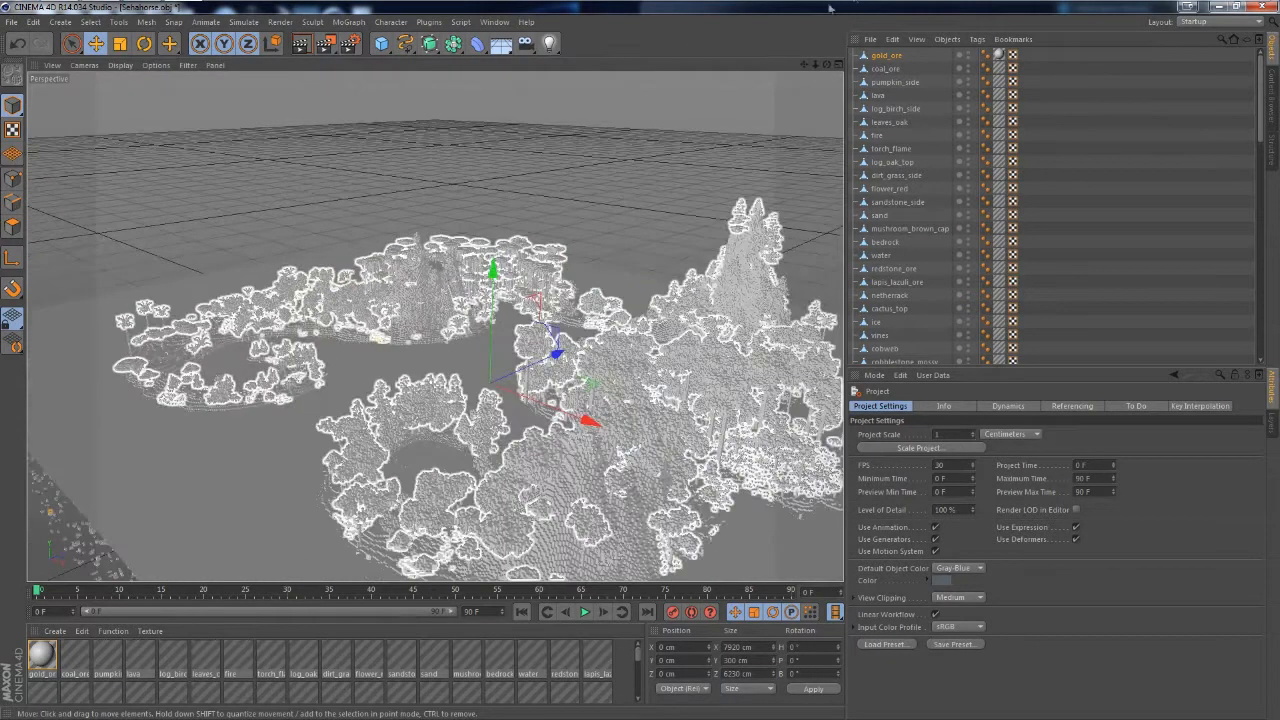
left_click_drag(827, 65, 636, 352)
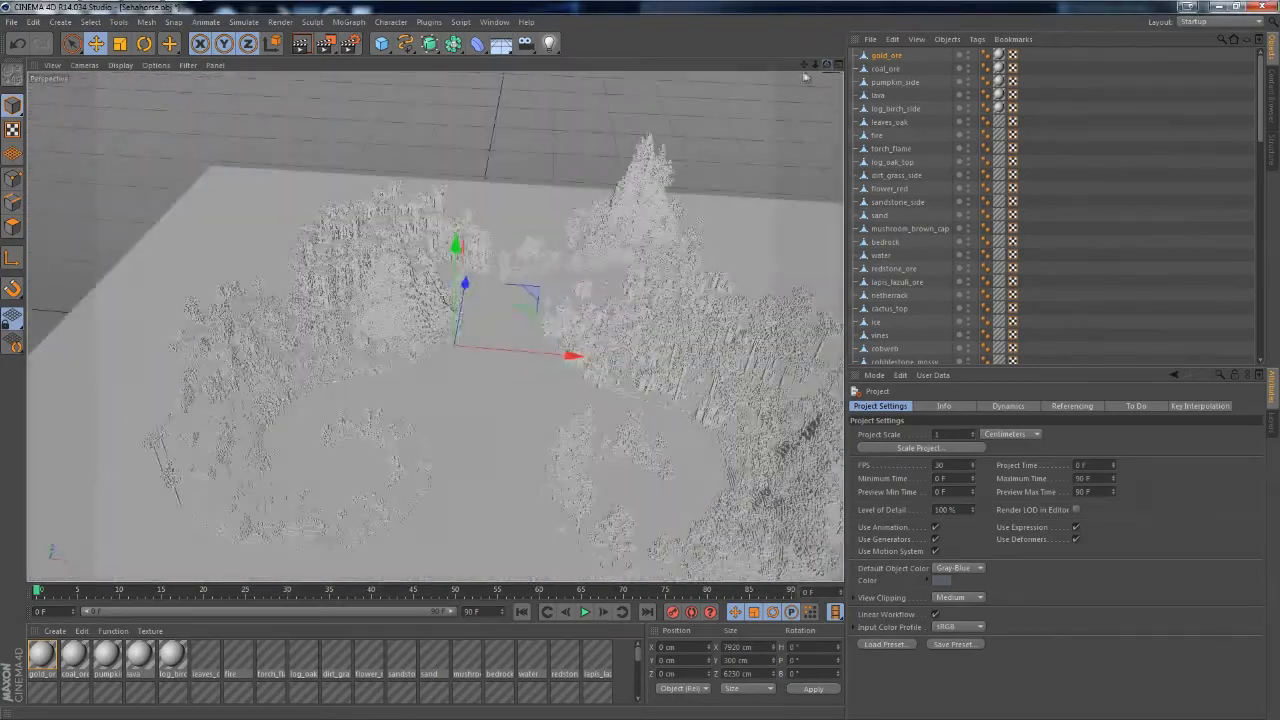
left_click_drag(801, 75, 640, 361)
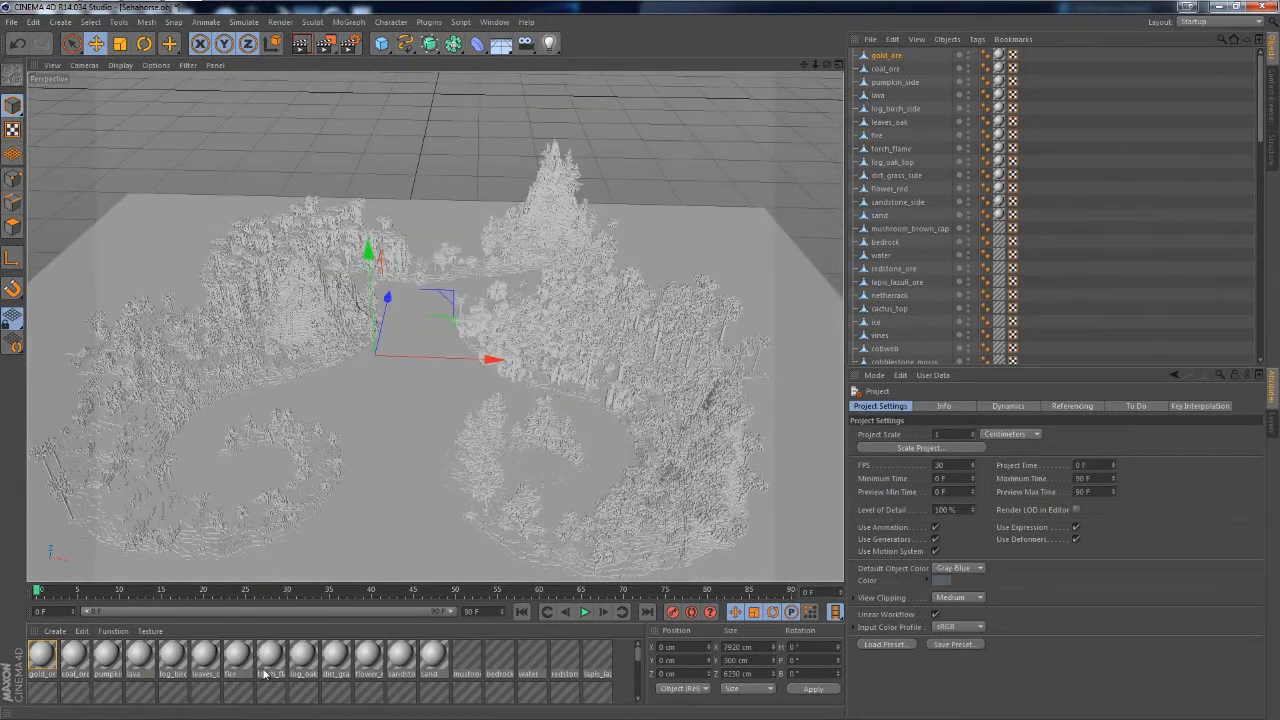
left_click(519, 664)
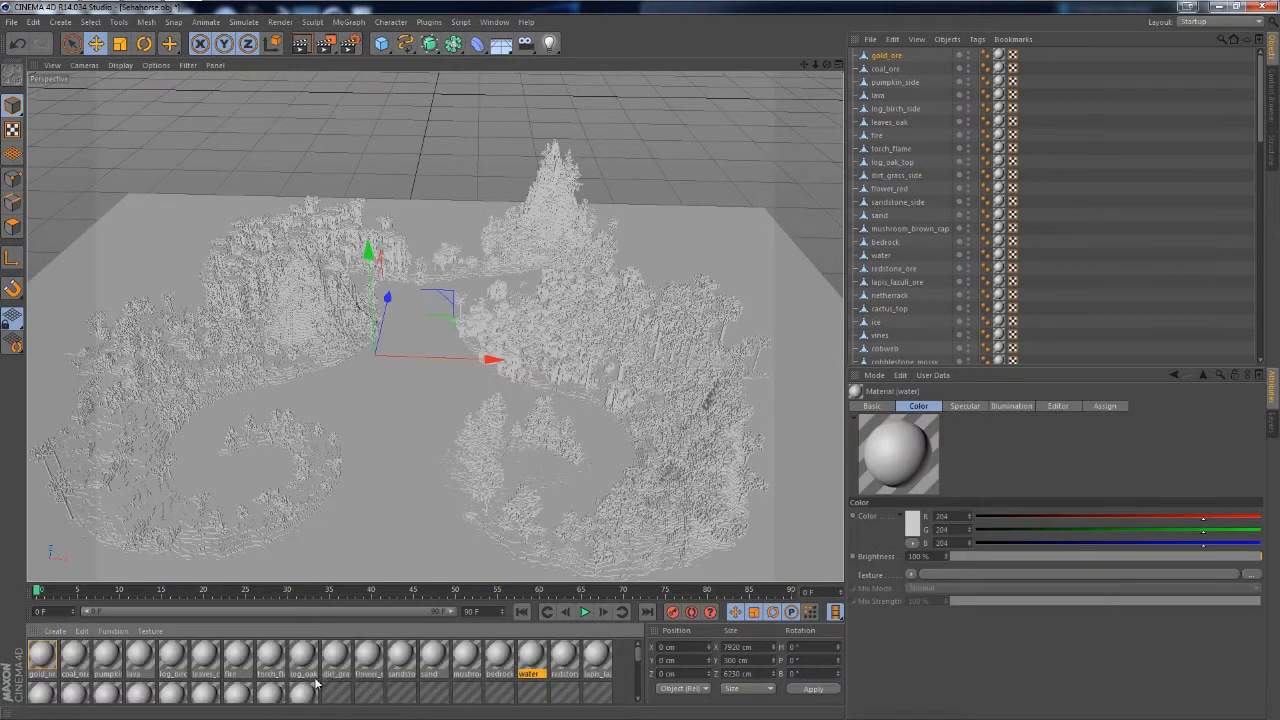
scroll(640, 664, "down", 1)
scroll(641, 666, "down", 1)
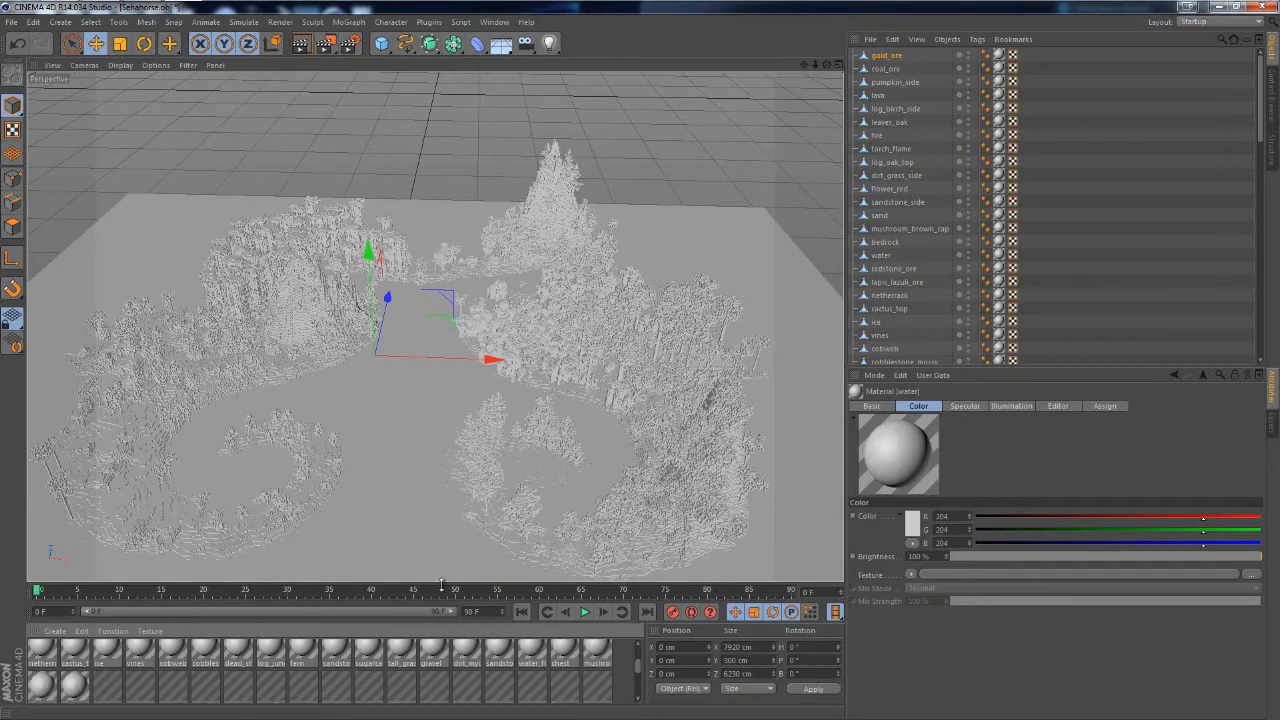
left_click_drag(441, 565, 451, 530)
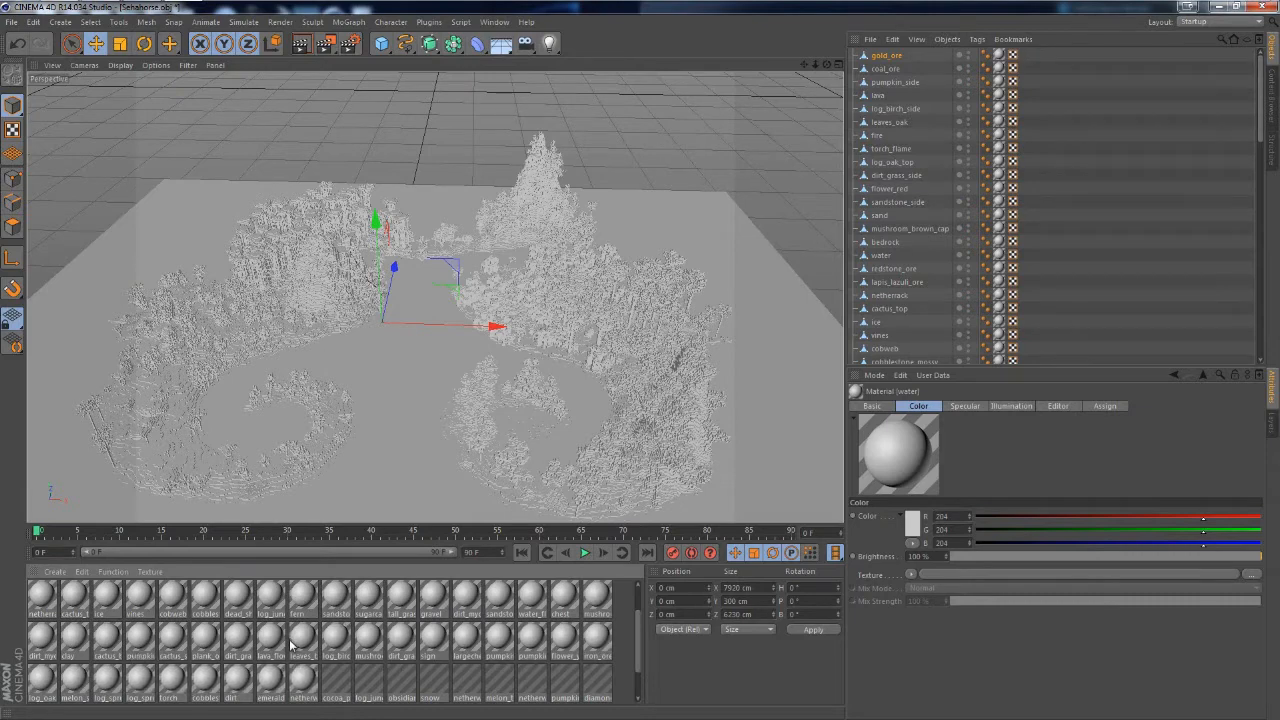
scroll(295, 648, "down", 1)
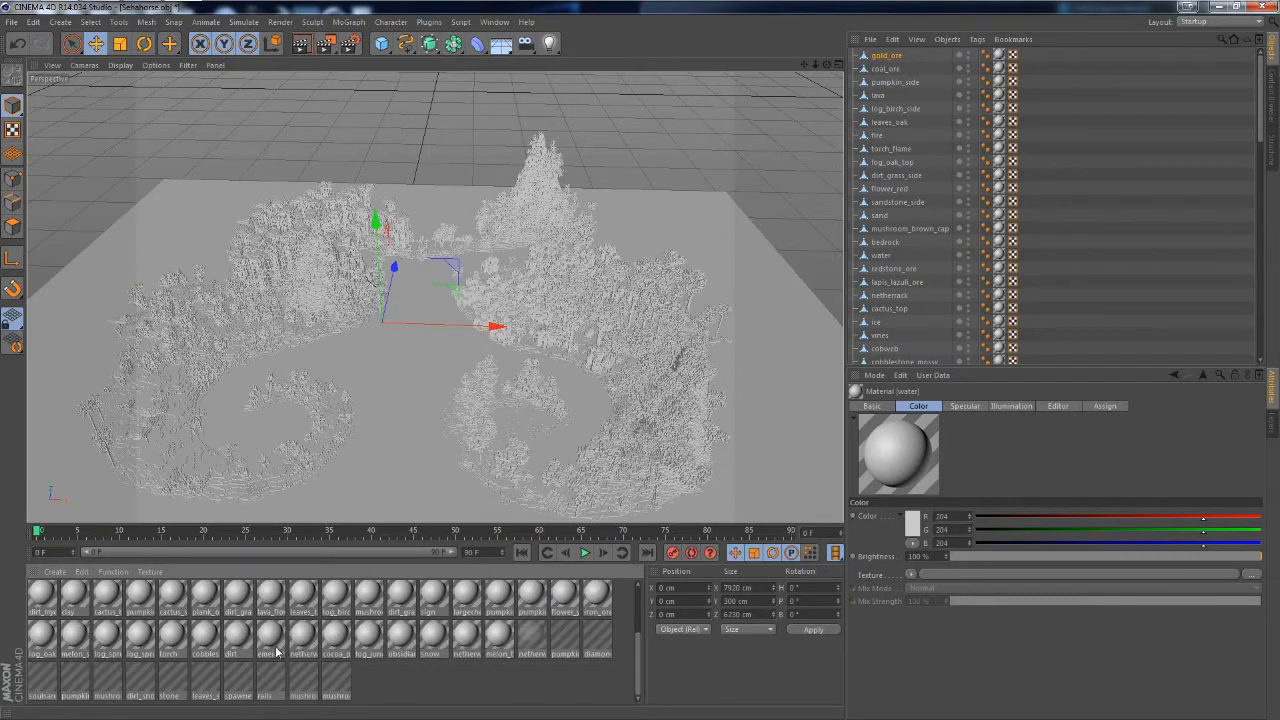
scroll(345, 677, "up", 2)
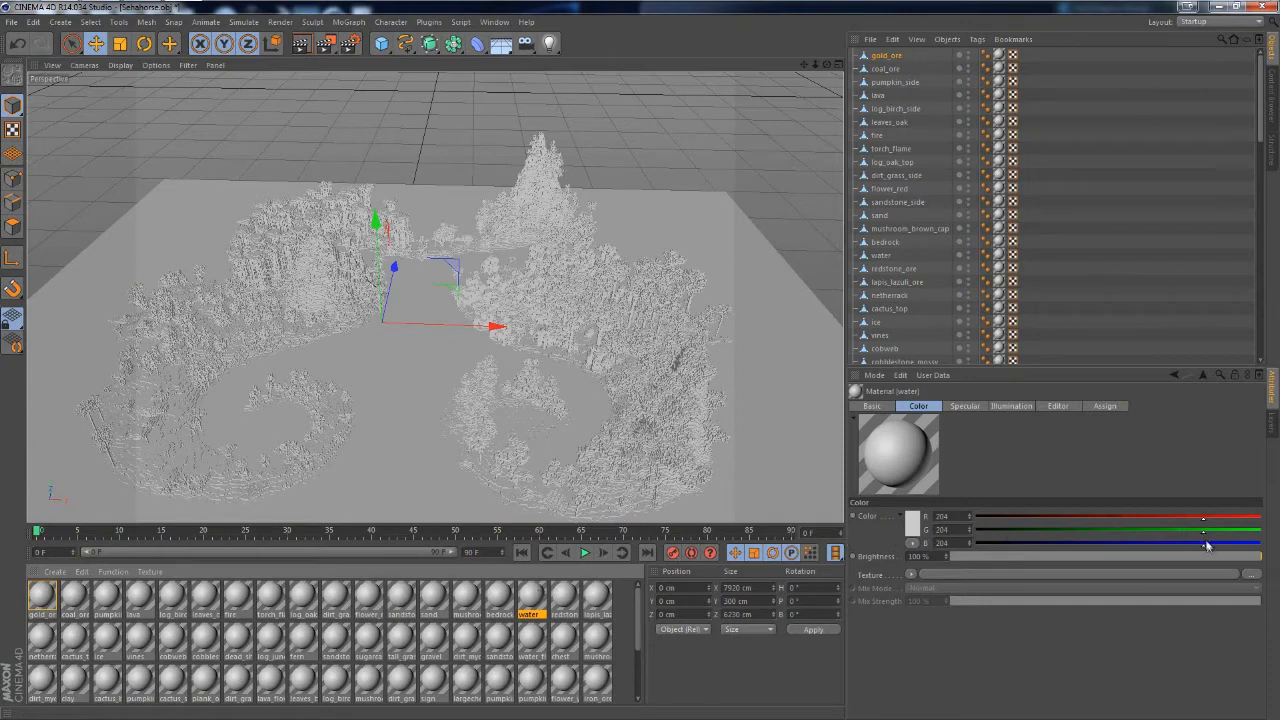
Enable the Reflection, Transparency, Bump and Displacement channels of the water material
left_click(872, 406)
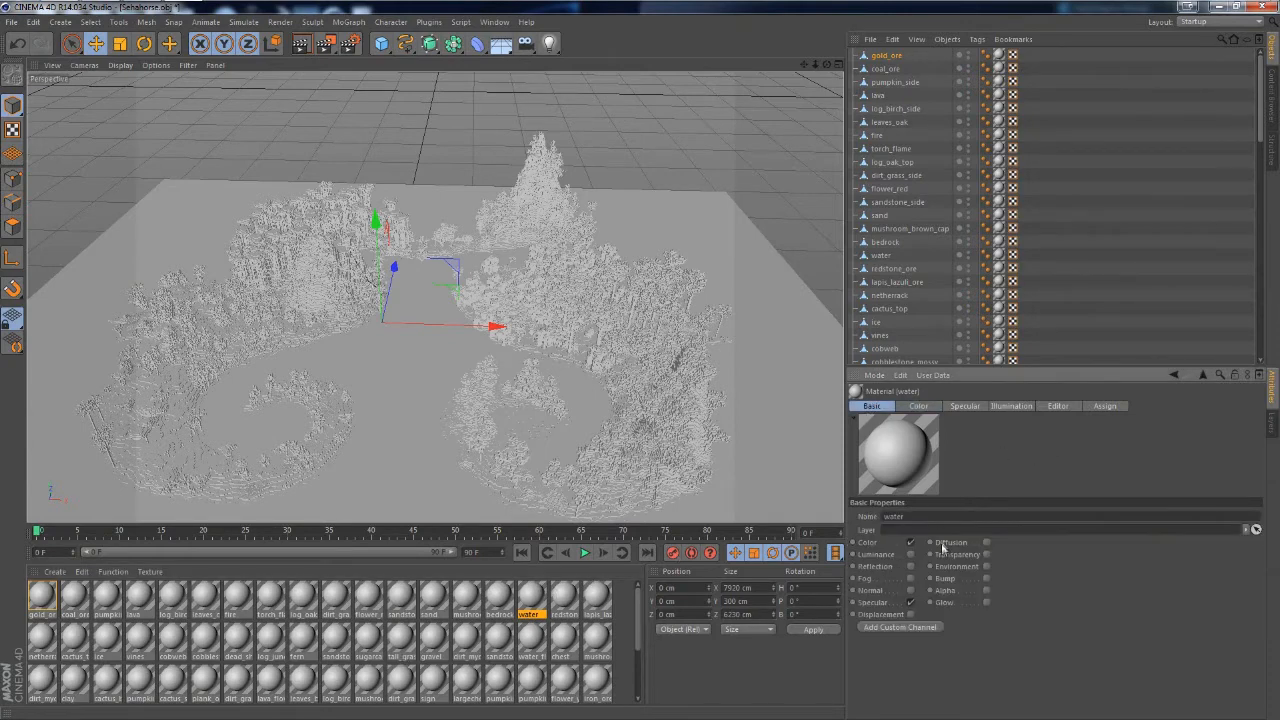
left_click(910, 567)
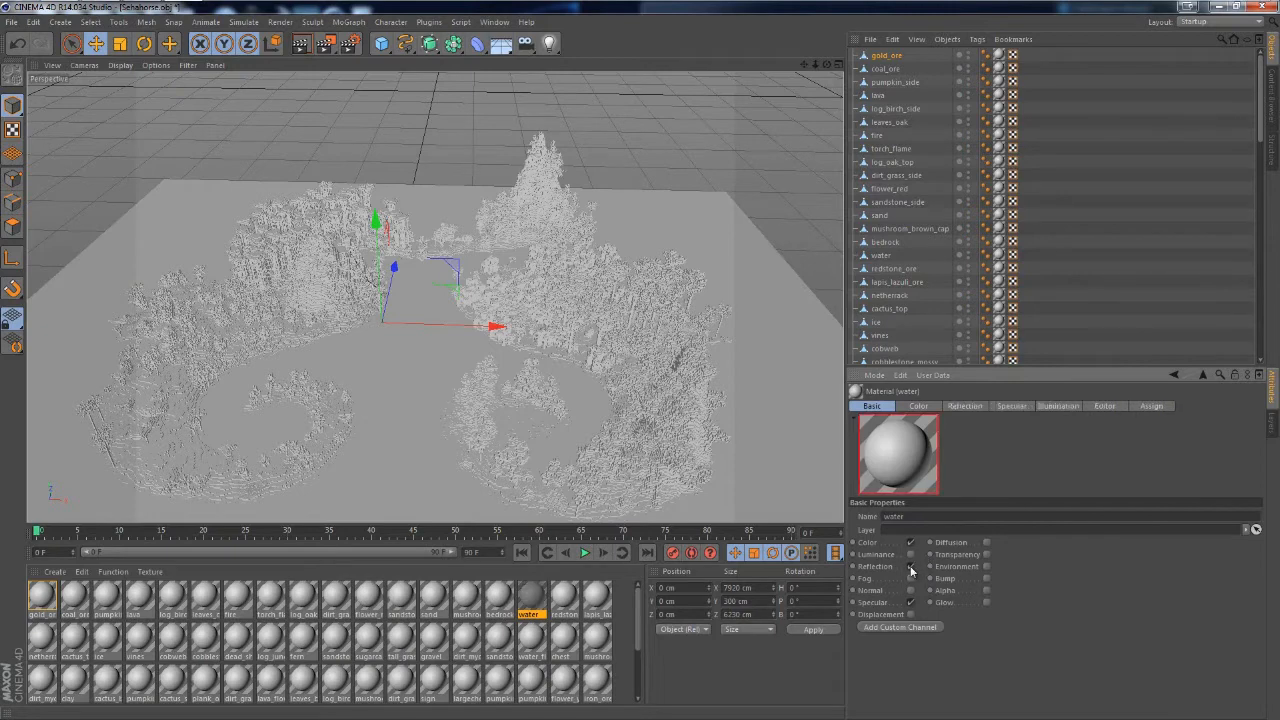
left_click(986, 555)
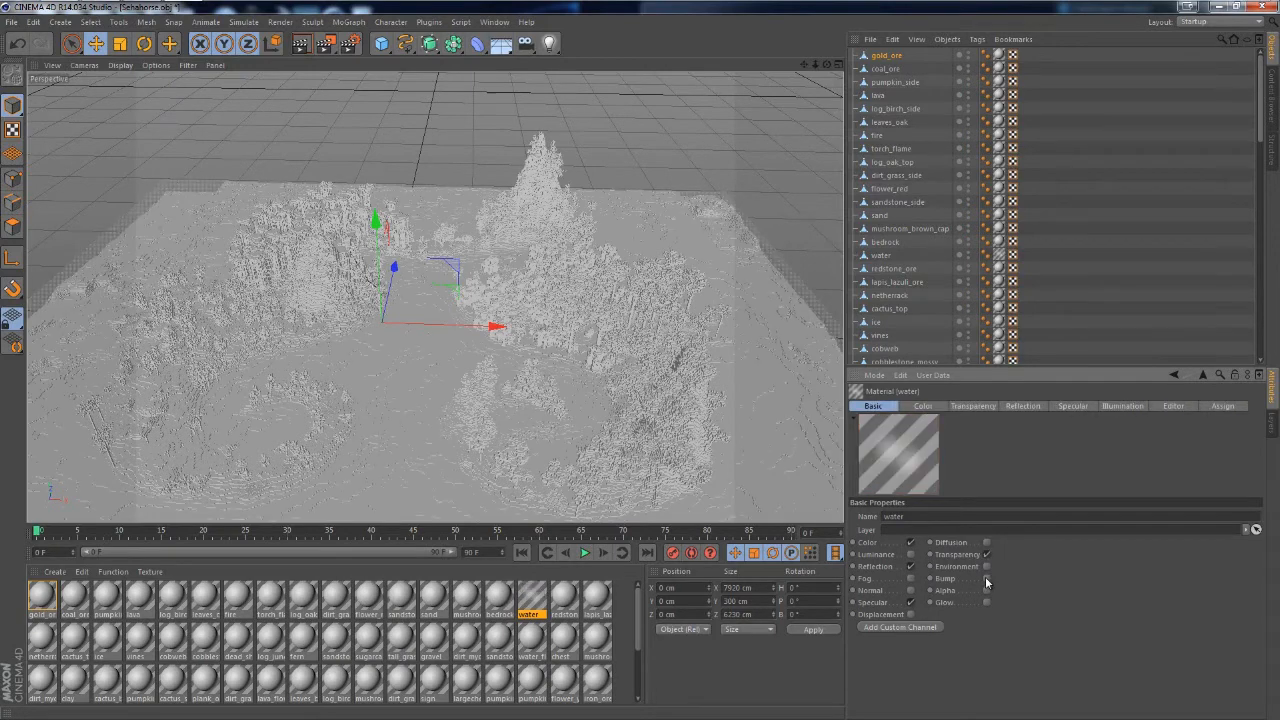
left_click(986, 579)
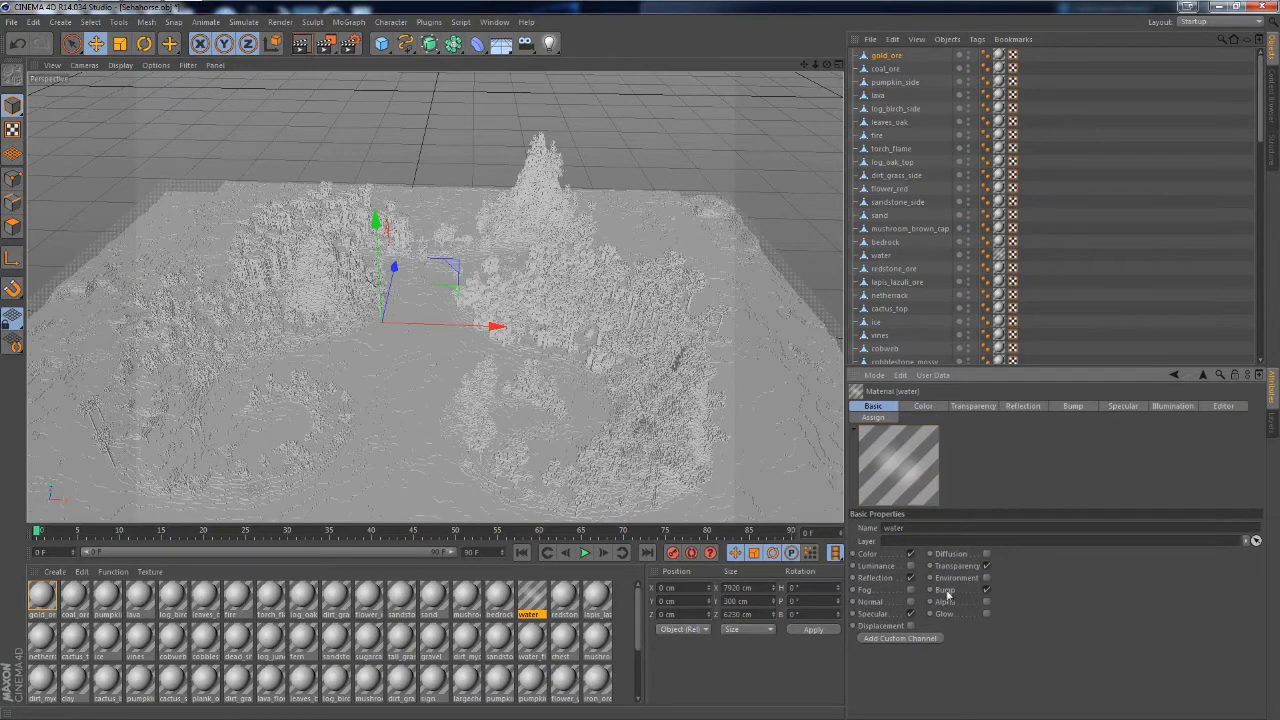
left_click(910, 626)
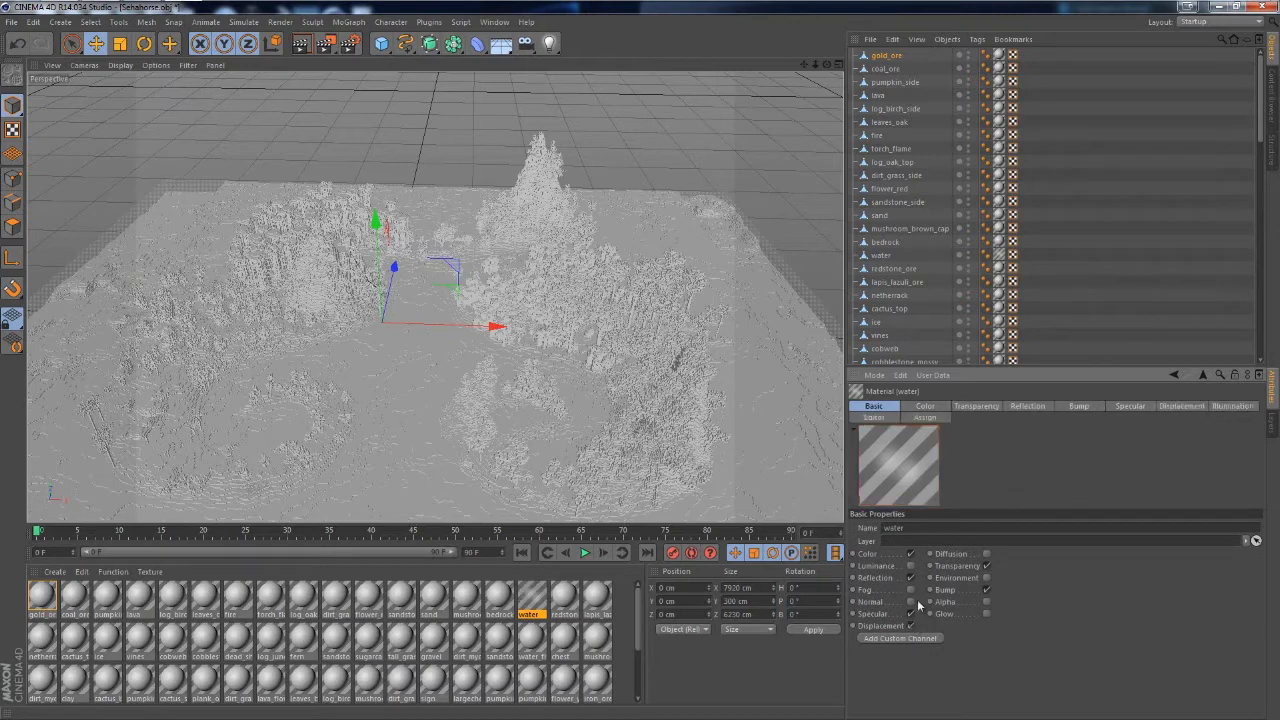
Set the water material's transparency refraction to 1.4 and its reflection brightness to 30%
left_click(968, 407)
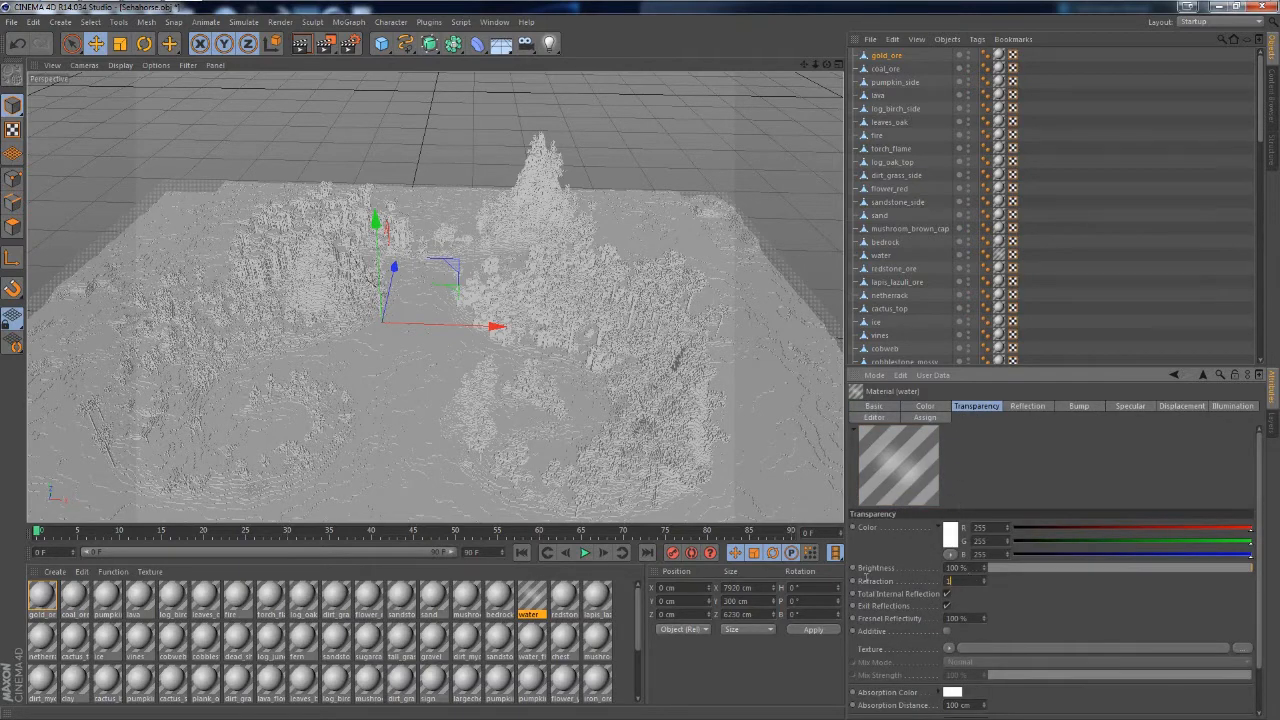
key("Return")
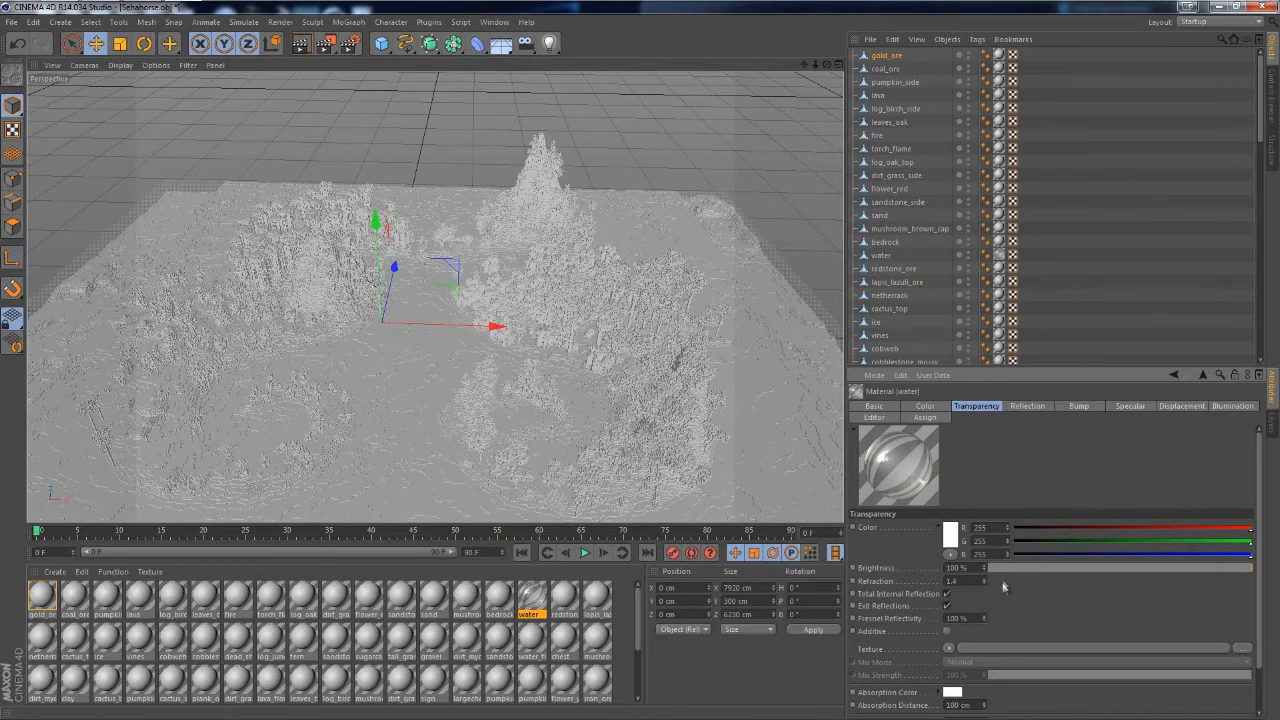
left_click(1021, 407)
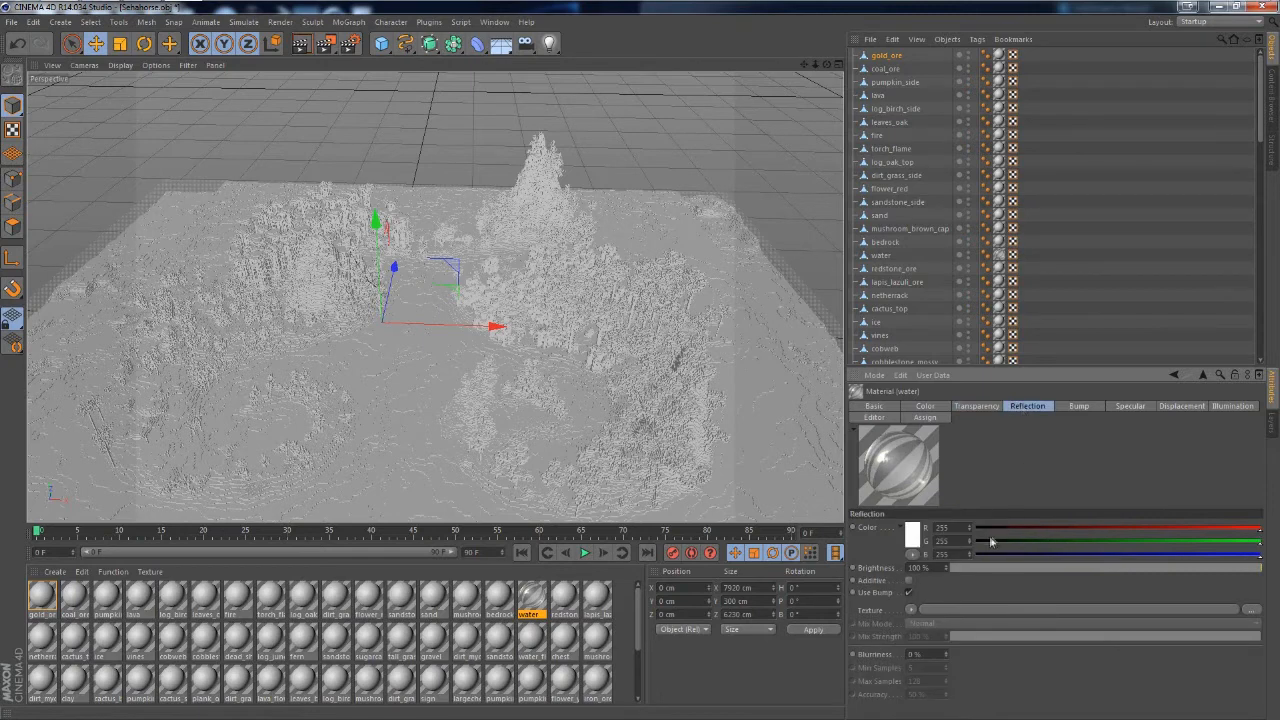
left_click(936, 567)
type("30")
key("Return")
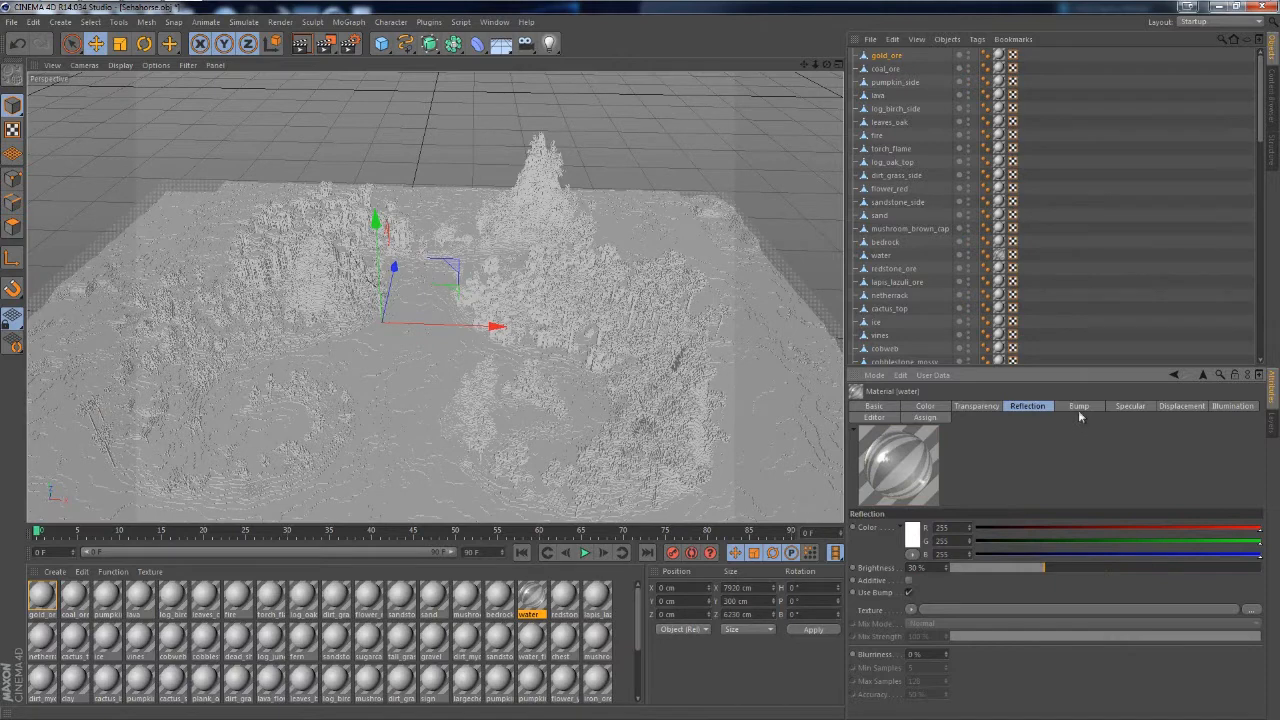
Assign a Noise shader as the water material's bump texture and open the shader's properties
left_click(1077, 407)
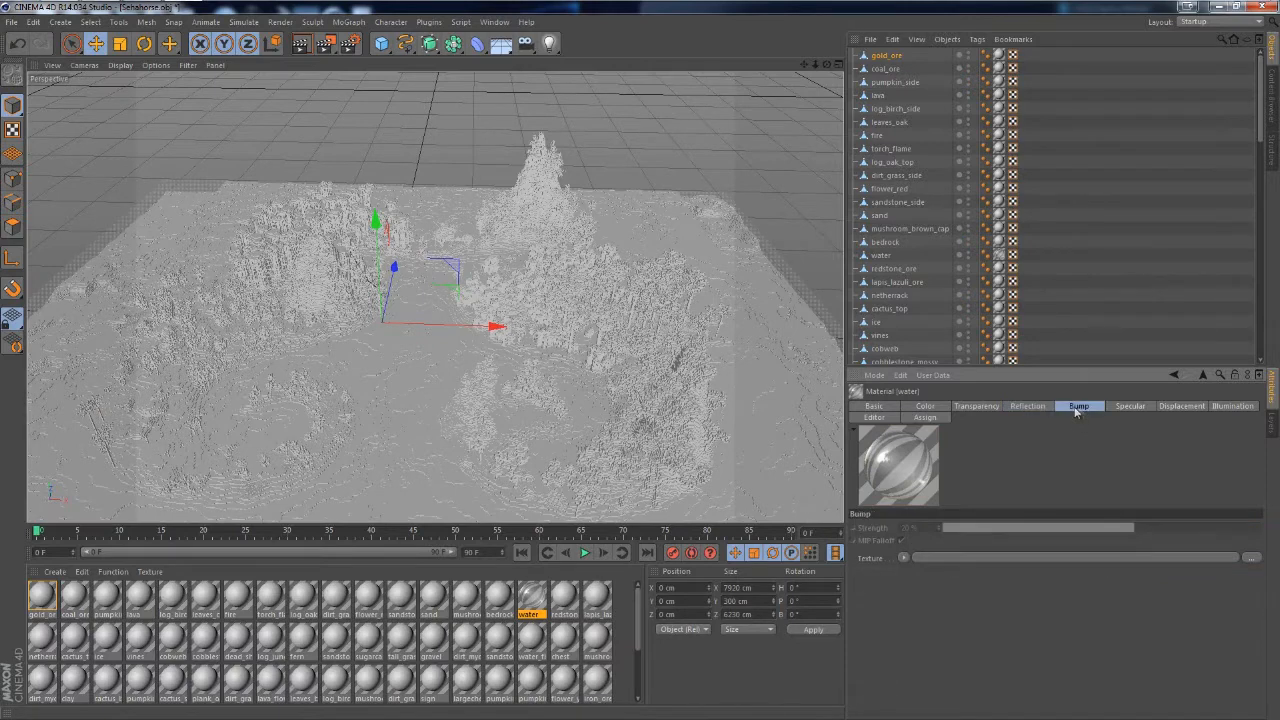
left_click(904, 559)
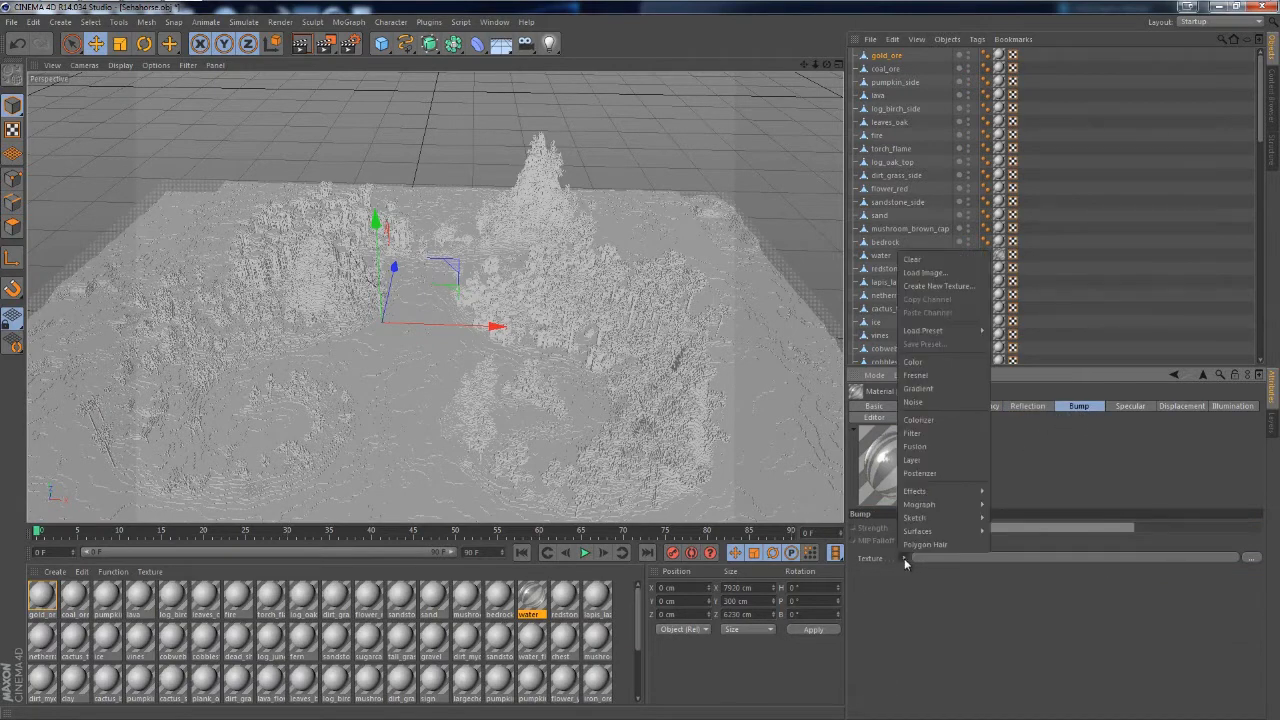
left_click(935, 402)
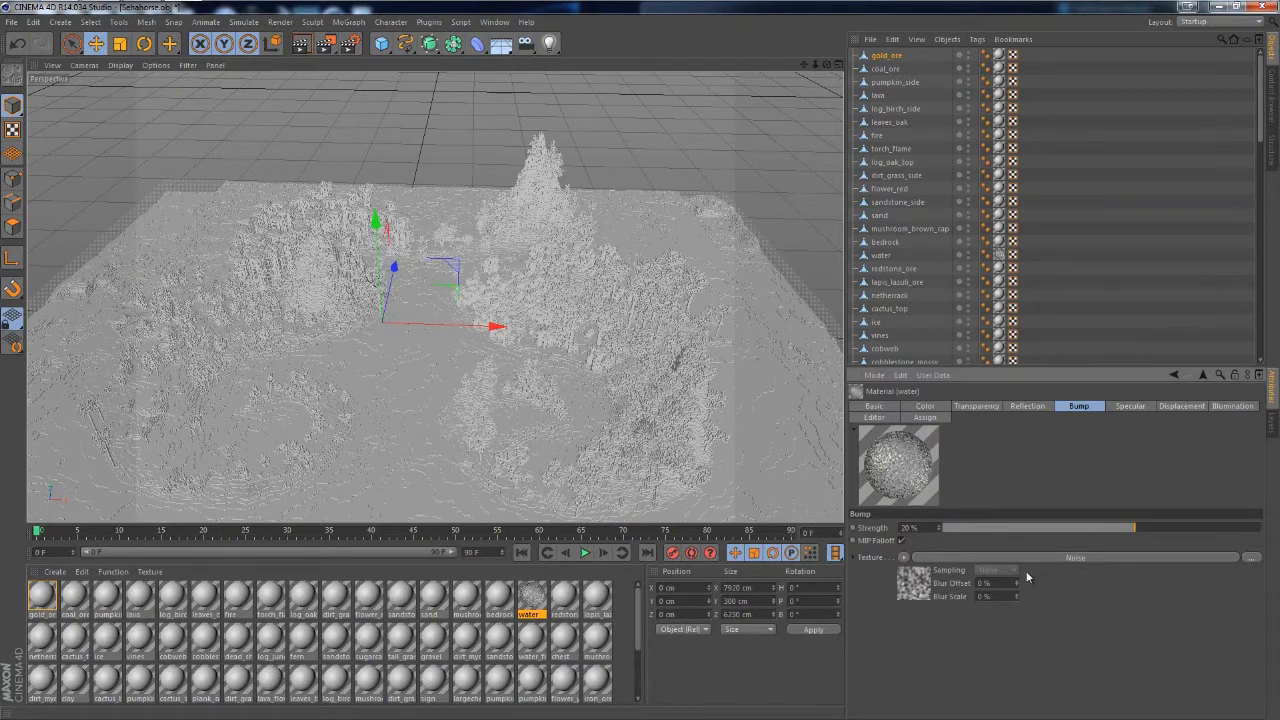
left_click(1080, 558)
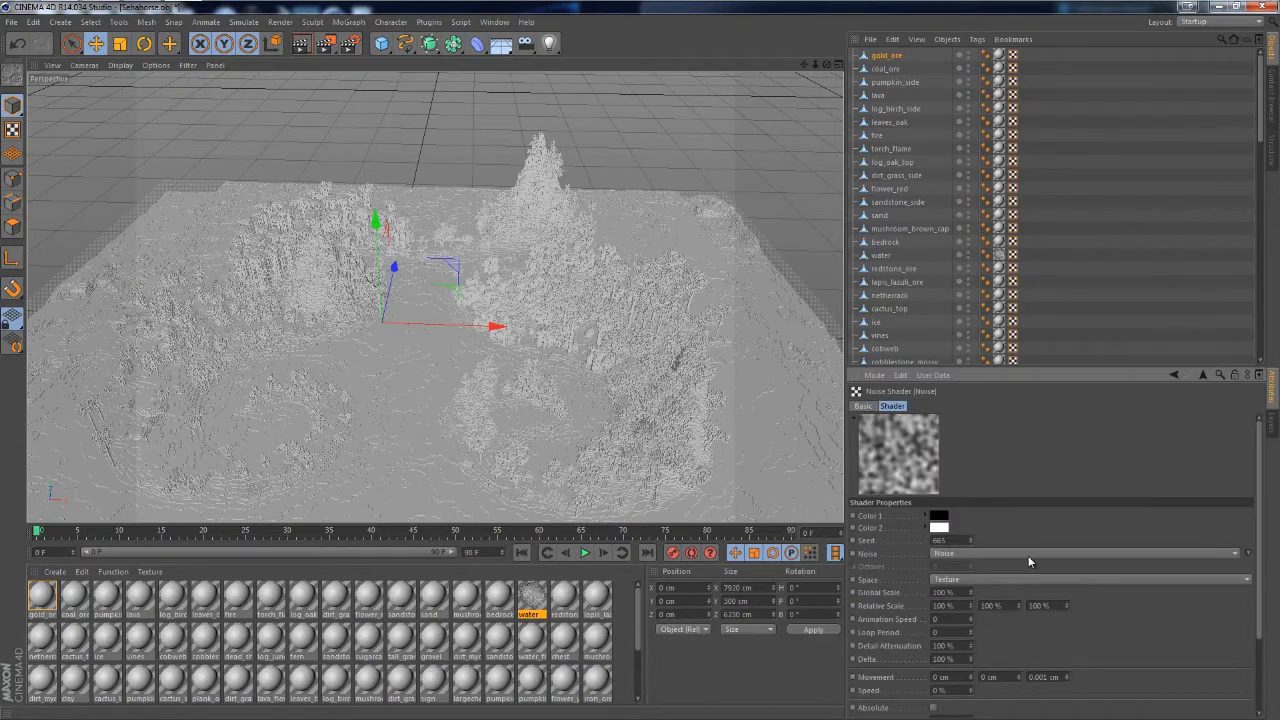
Set the noise type of the water material's bump shader to Wavy Turbulence
left_click(1203, 556)
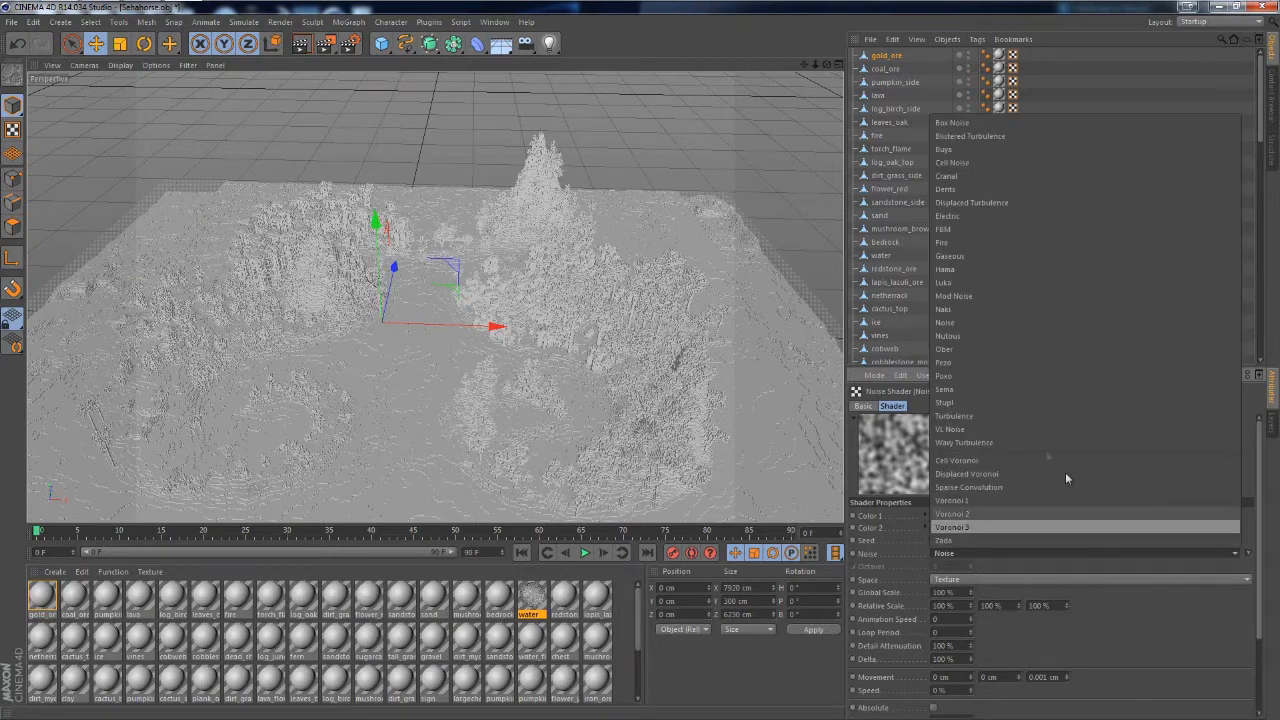
left_click(959, 442)
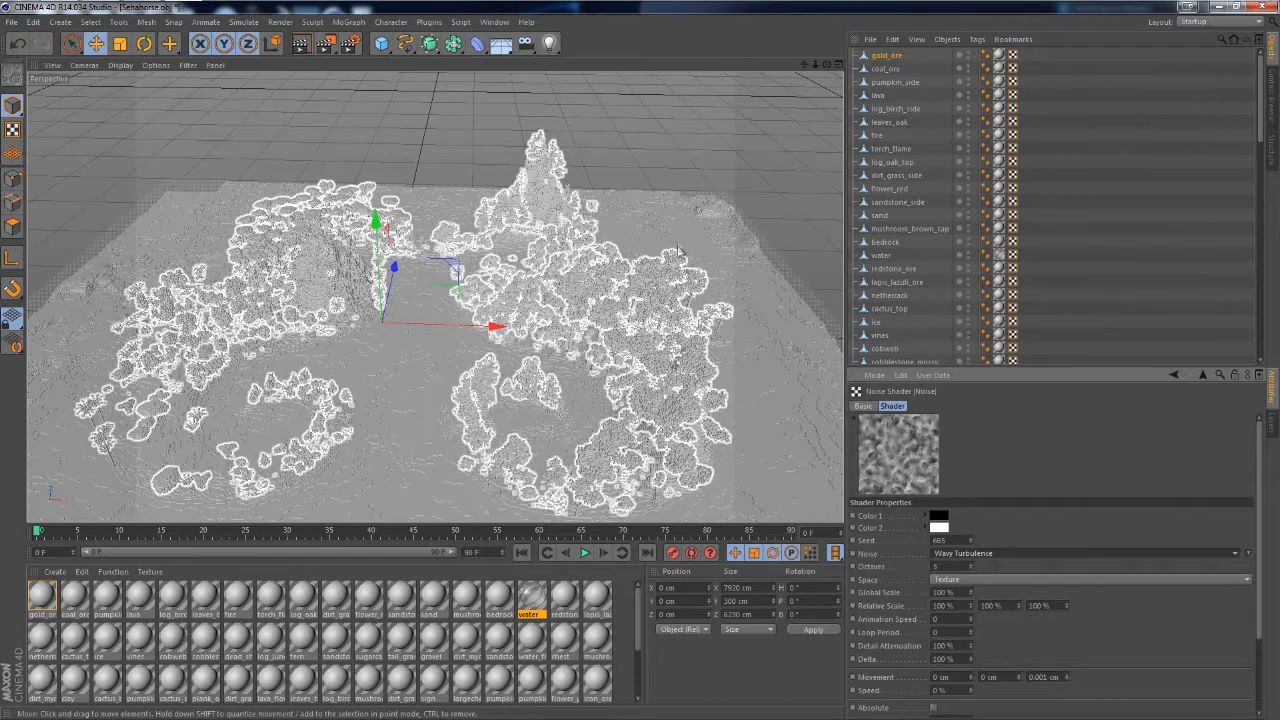
scroll(677, 241, "up", 2)
scroll(709, 266, "up", 5)
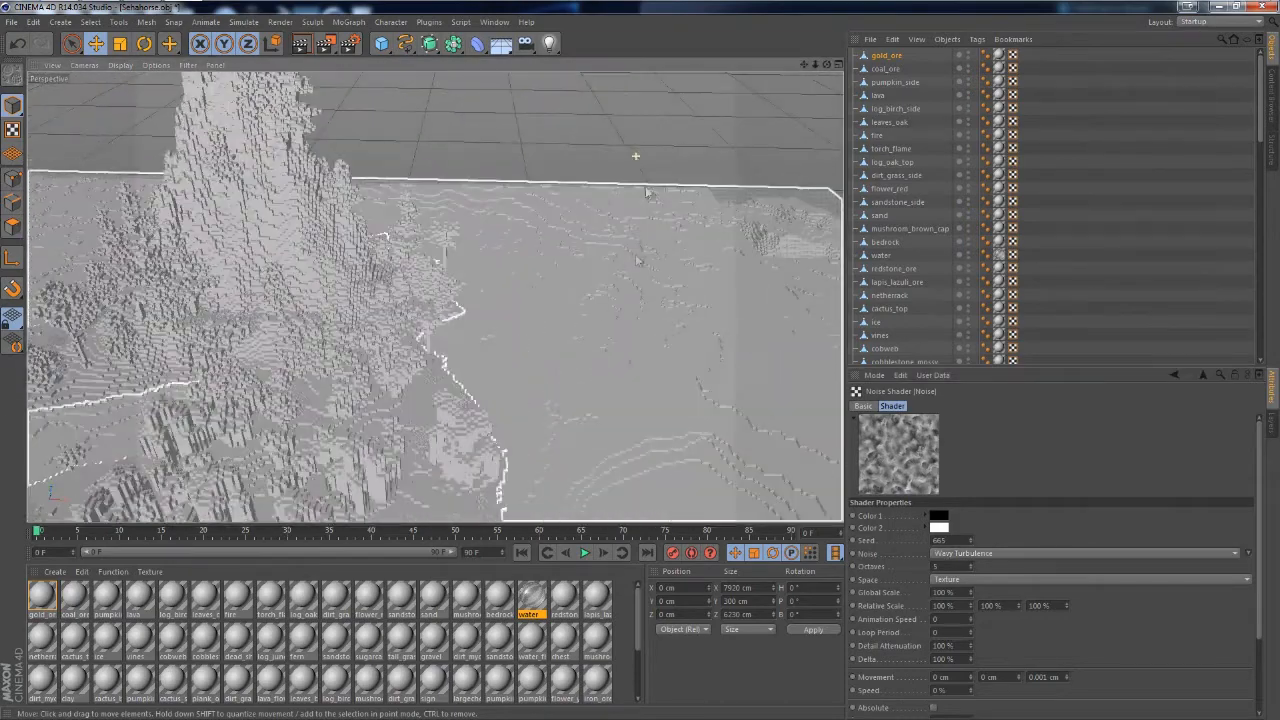
scroll(564, 345, "up", 3)
scroll(562, 302, "down", 5)
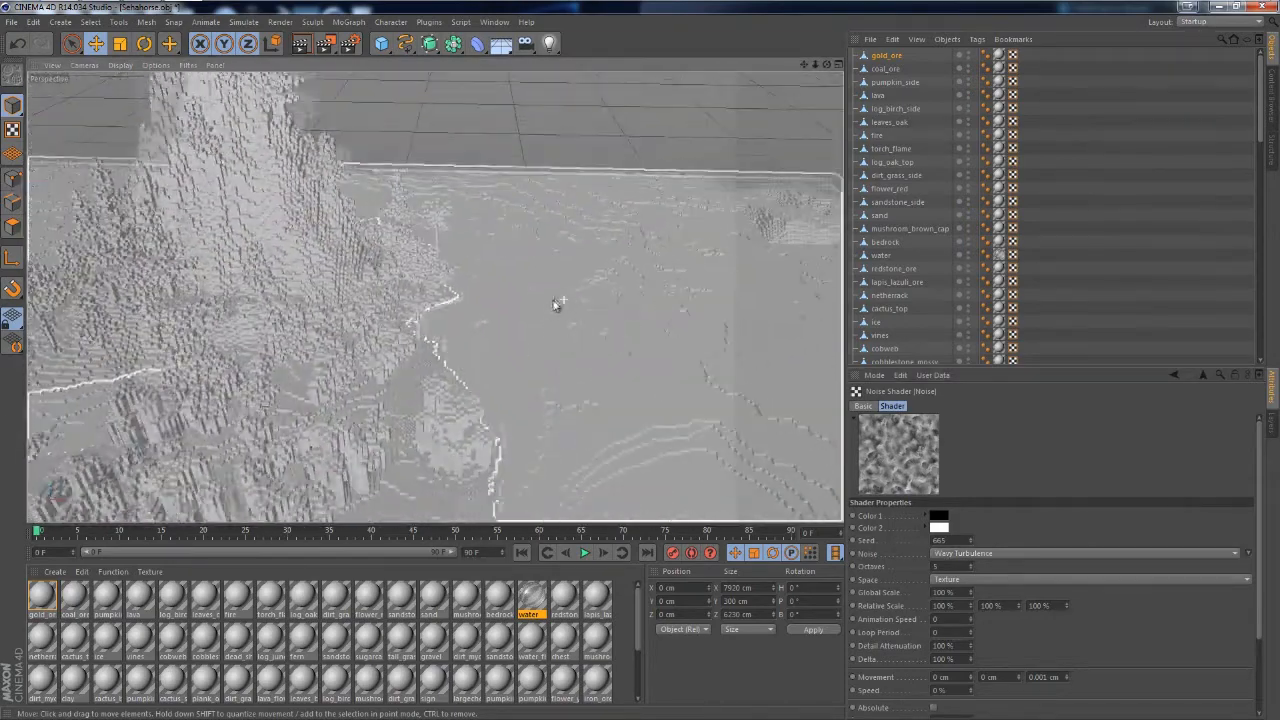
scroll(562, 302, "down", 8)
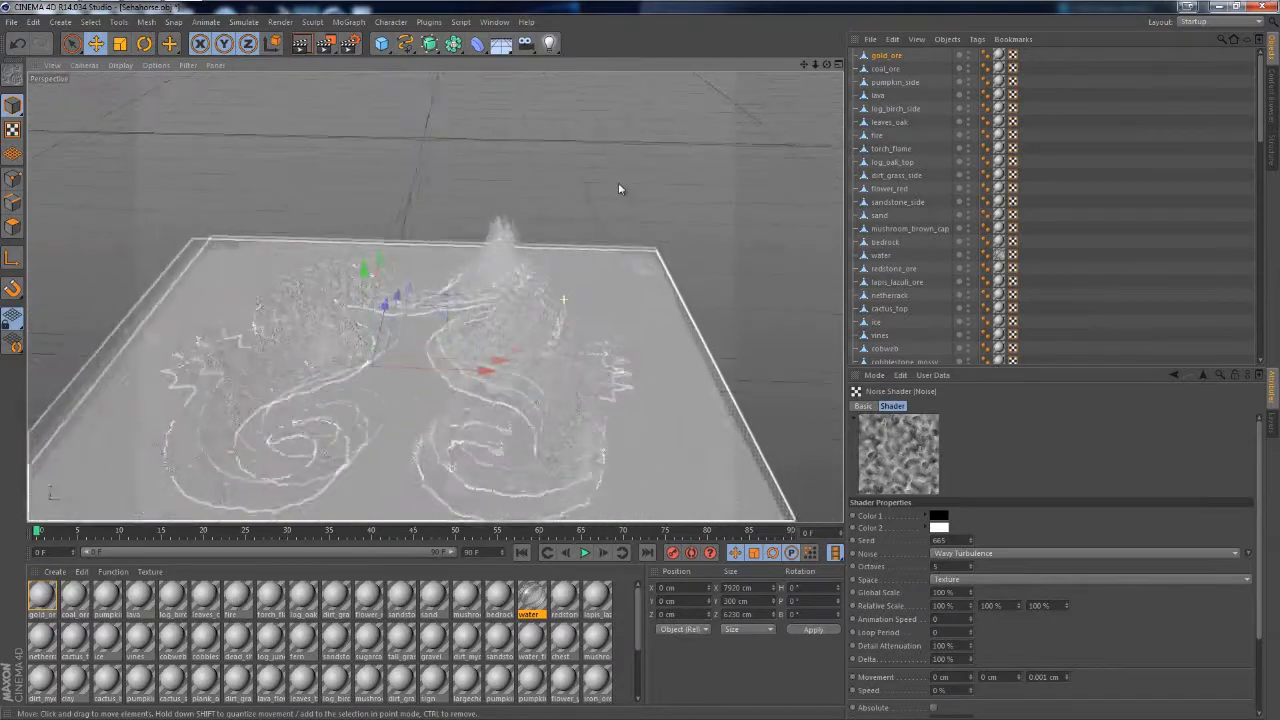
scroll(617, 226, "up", 1)
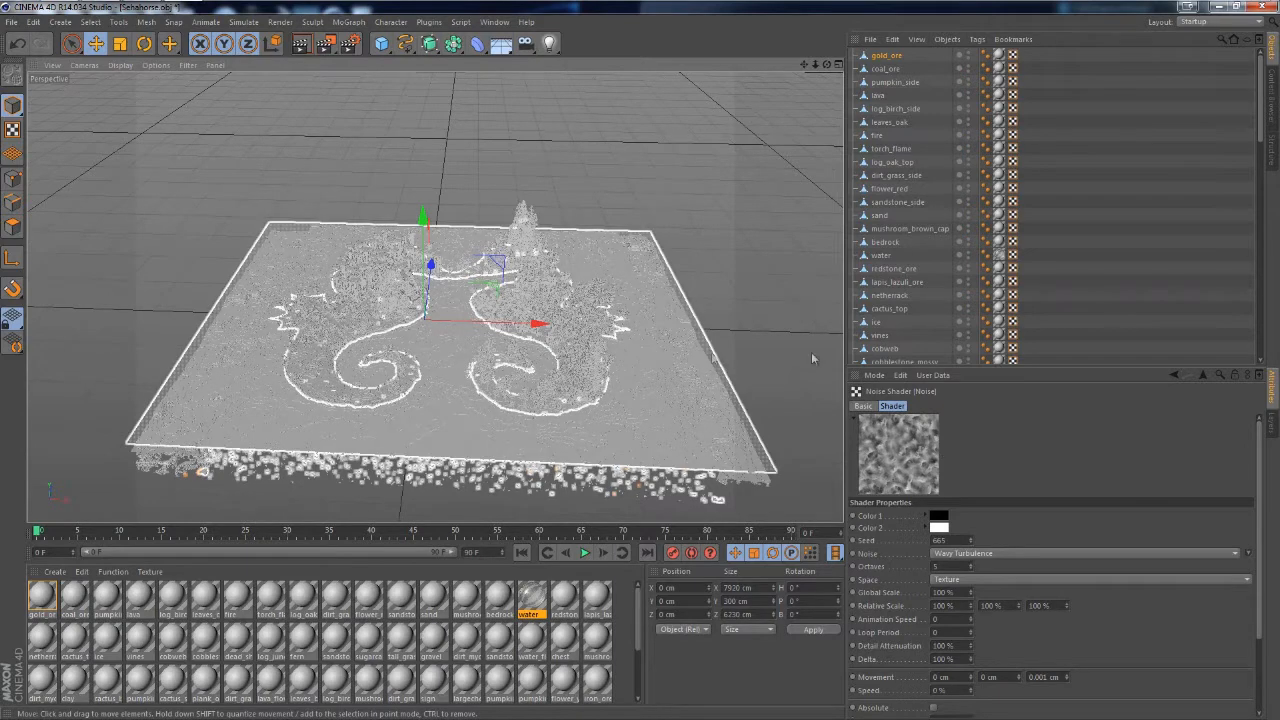
Raise the specular height of the water material to 100%
left_click(533, 598)
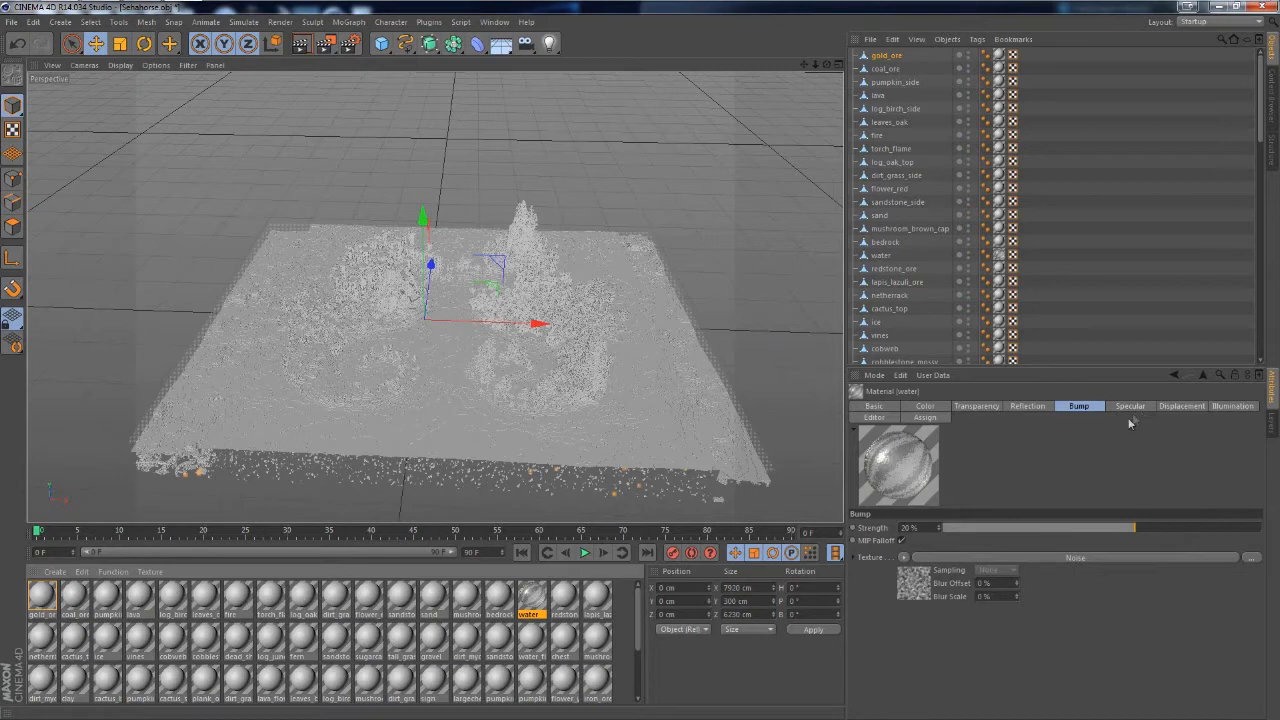
left_click(1131, 406)
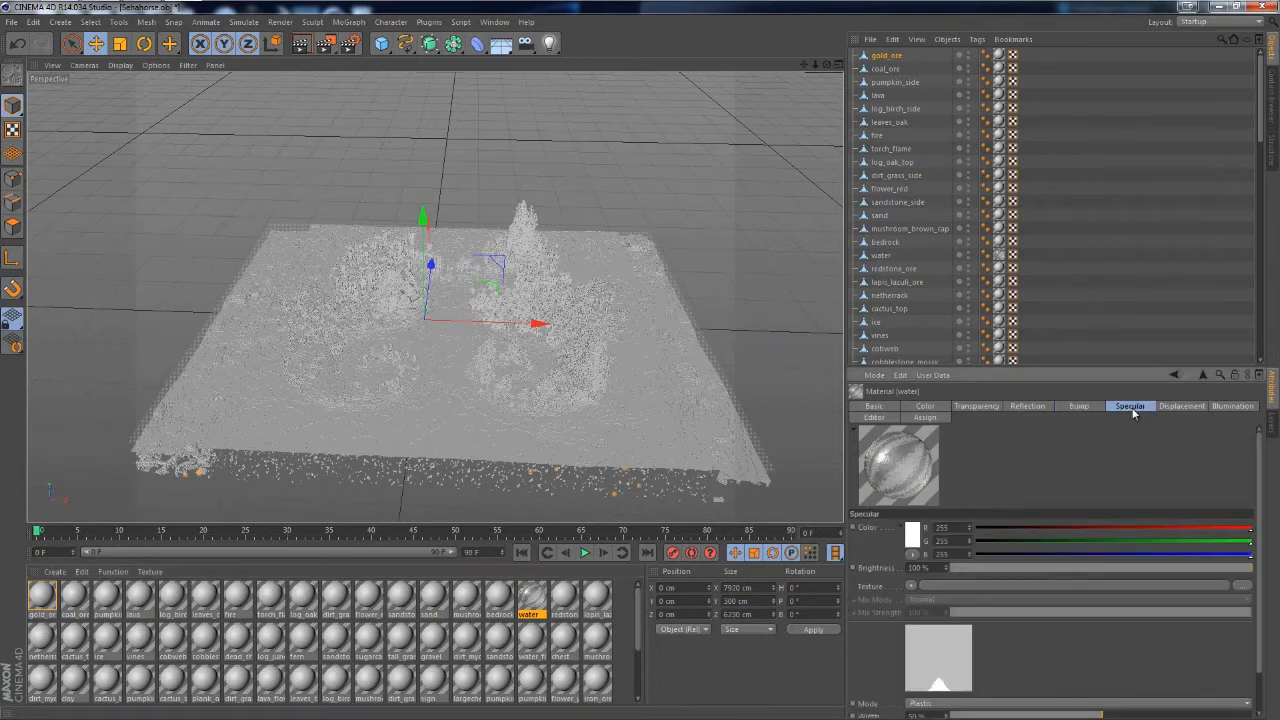
left_click(886, 407)
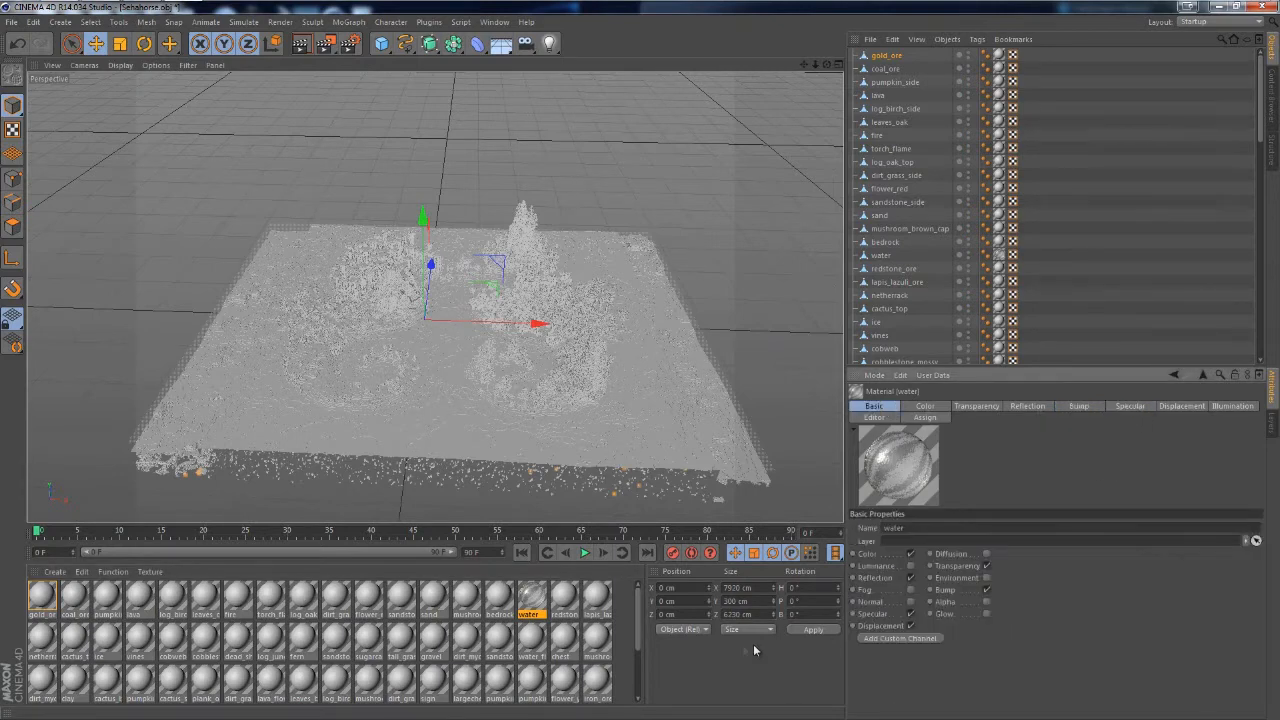
left_click(1130, 408)
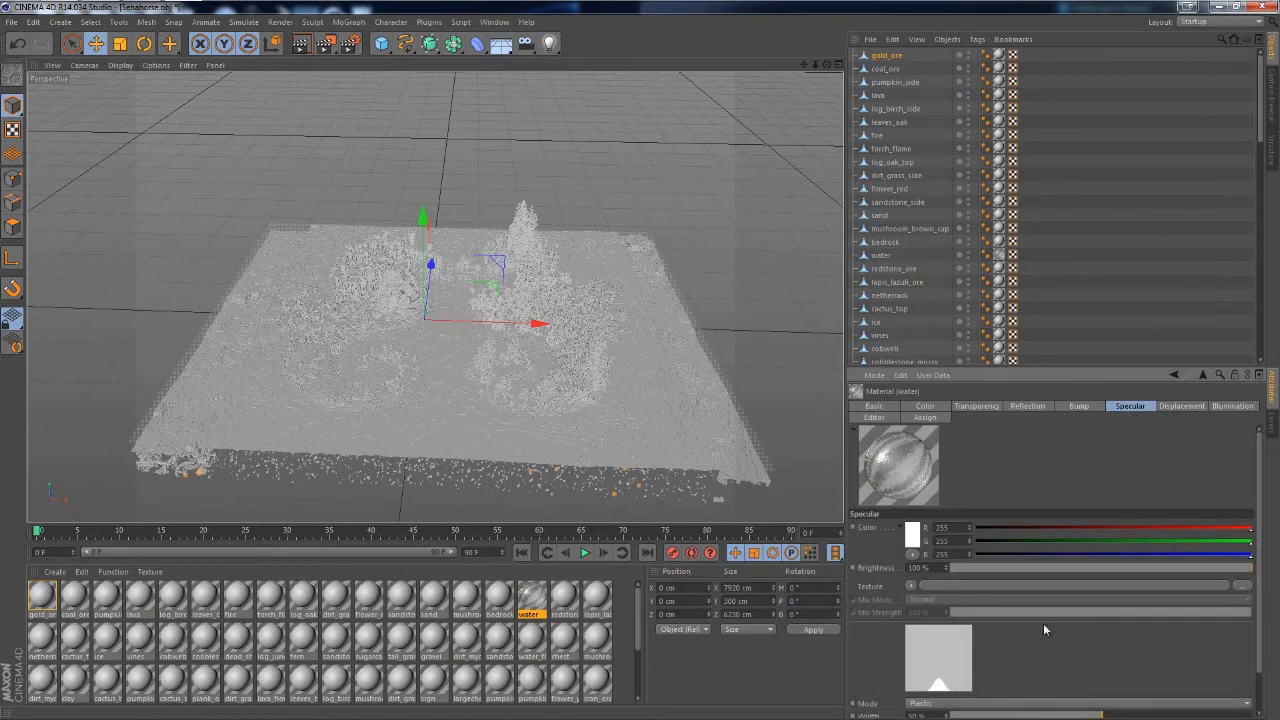
scroll(1040, 636, "down", 1)
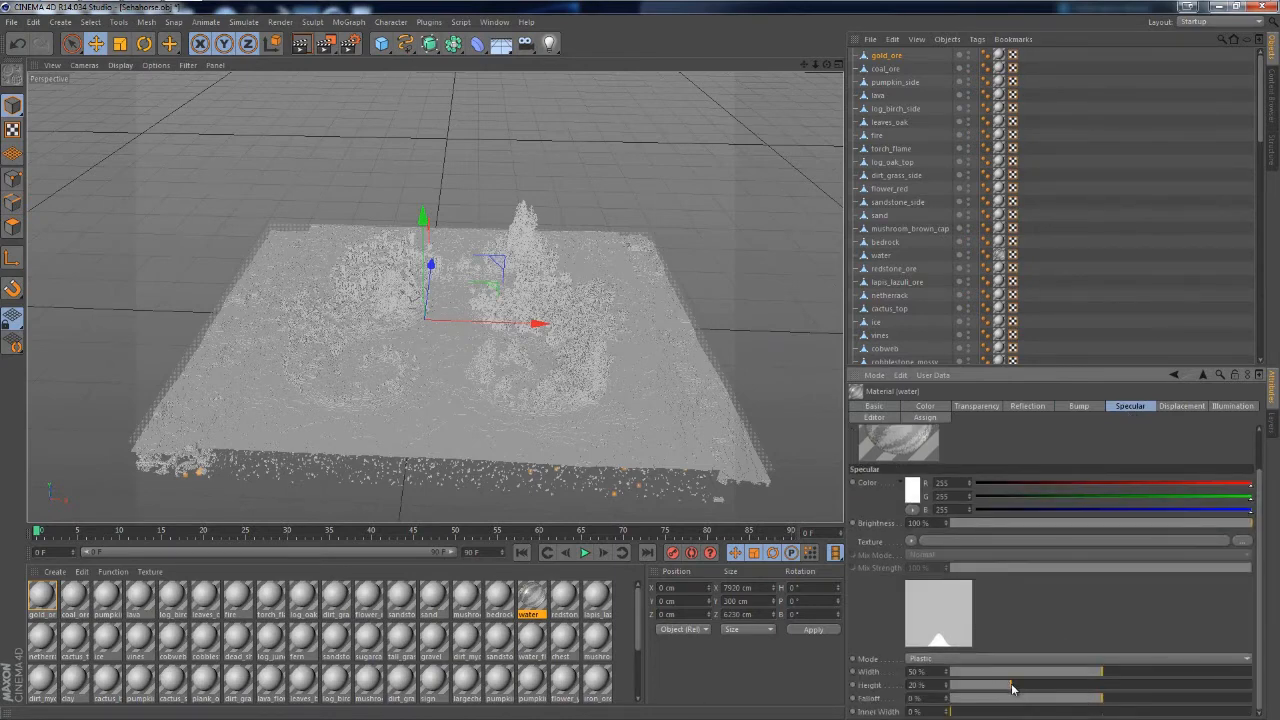
left_click_drag(1010, 686, 1250, 686)
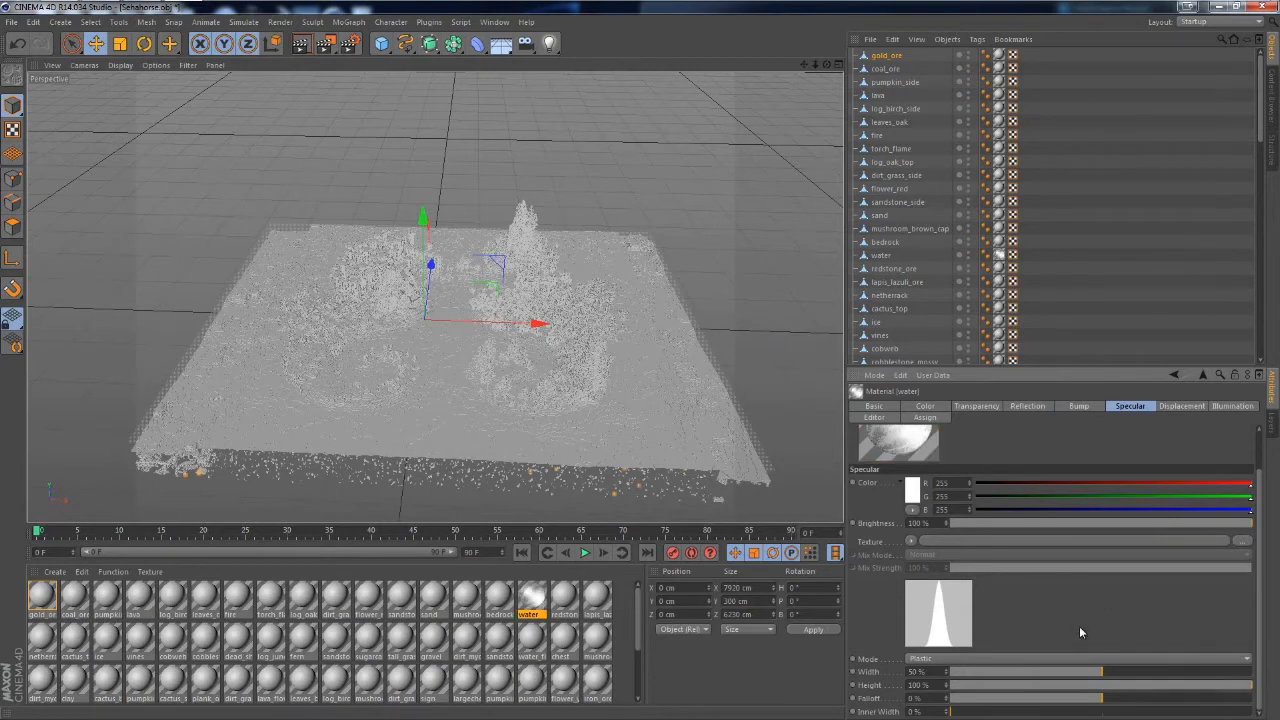
scroll(1079, 626, "up", 1)
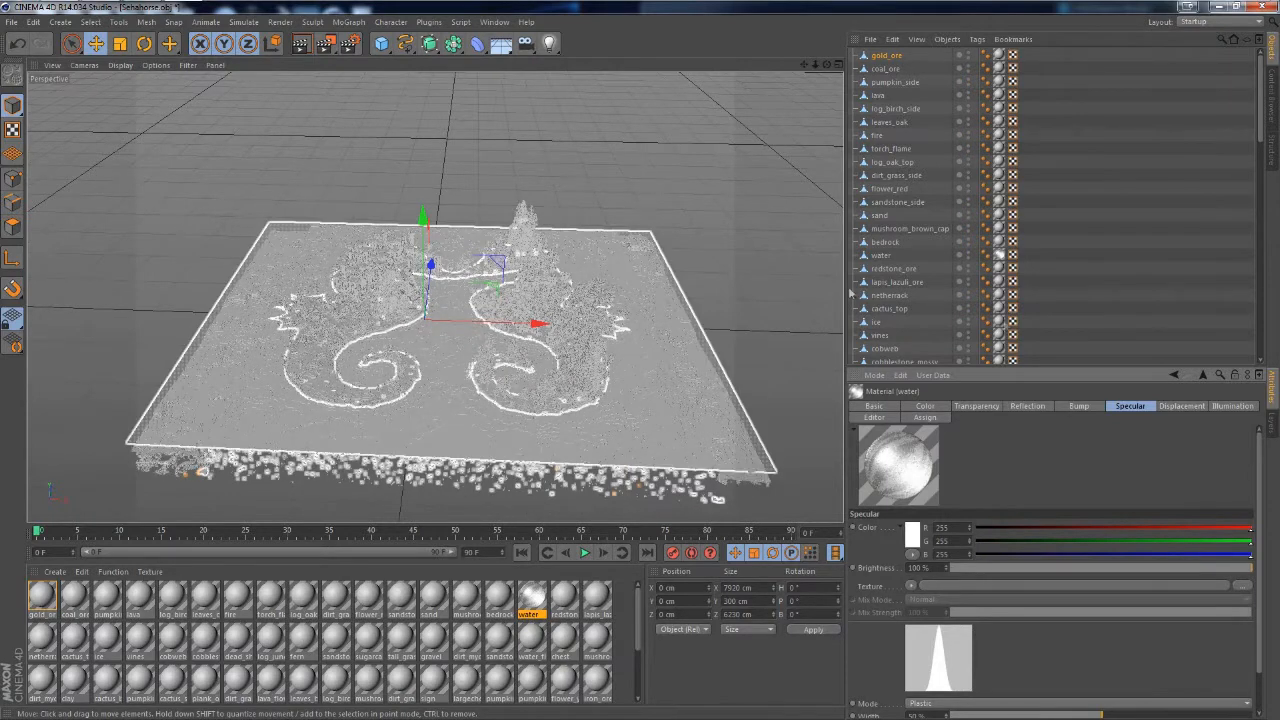
Assign a Noise shader as the water material's displacement texture and set its noise type to Wavy Turbulence
left_click(1178, 407)
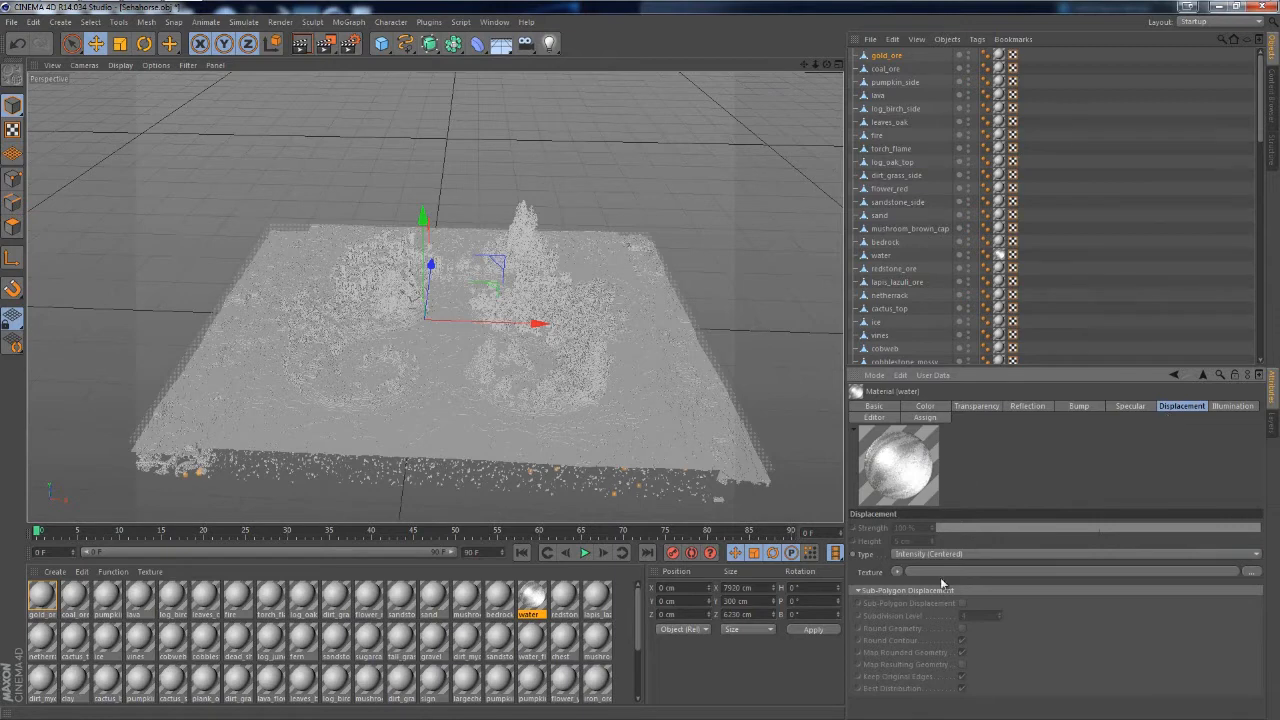
left_click(898, 572)
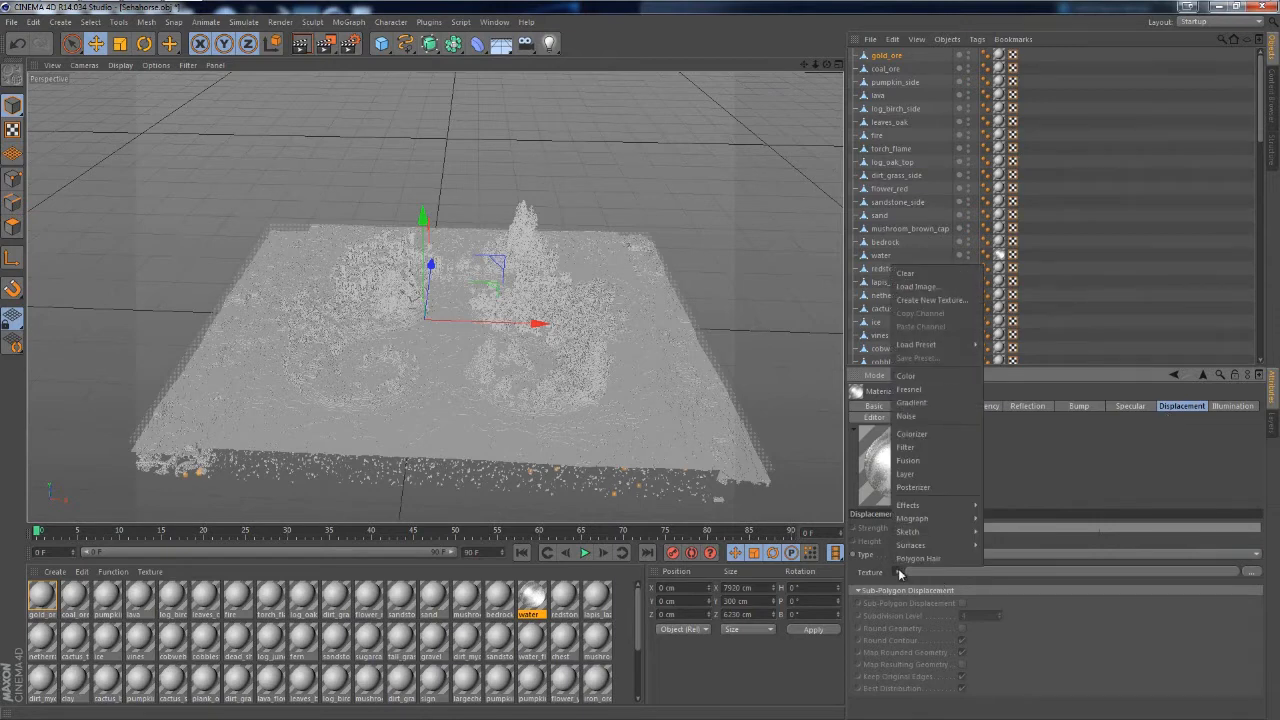
left_click(922, 416)
left_click(924, 565)
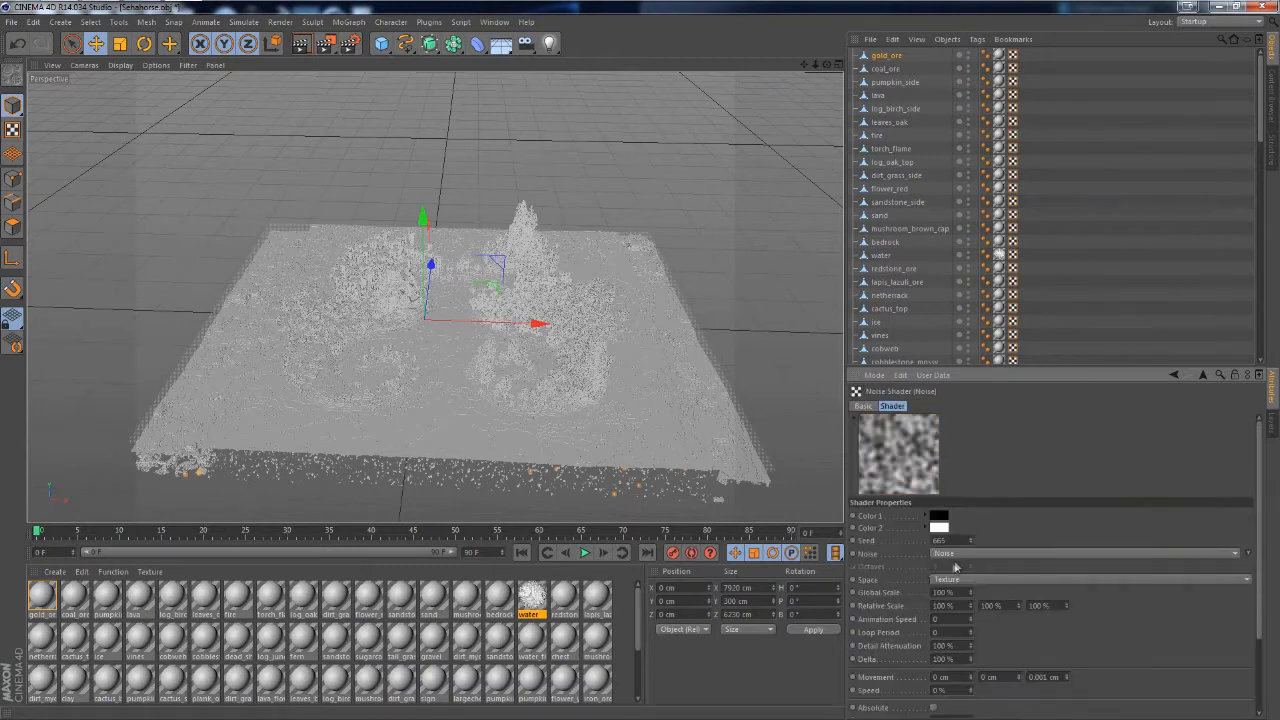
left_click(958, 553)
left_click(966, 443)
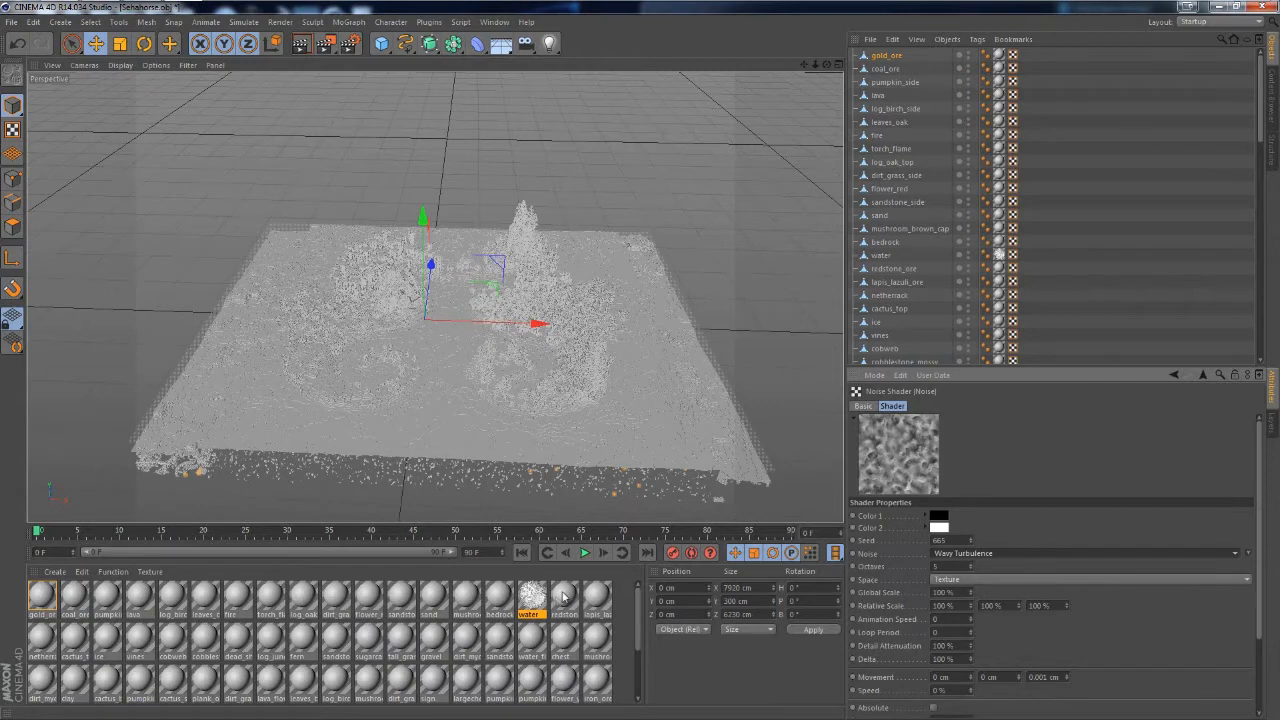
Set the water material's color to pure blue with RGB values 0, 0, 255
left_click(533, 597)
left_click(925, 406)
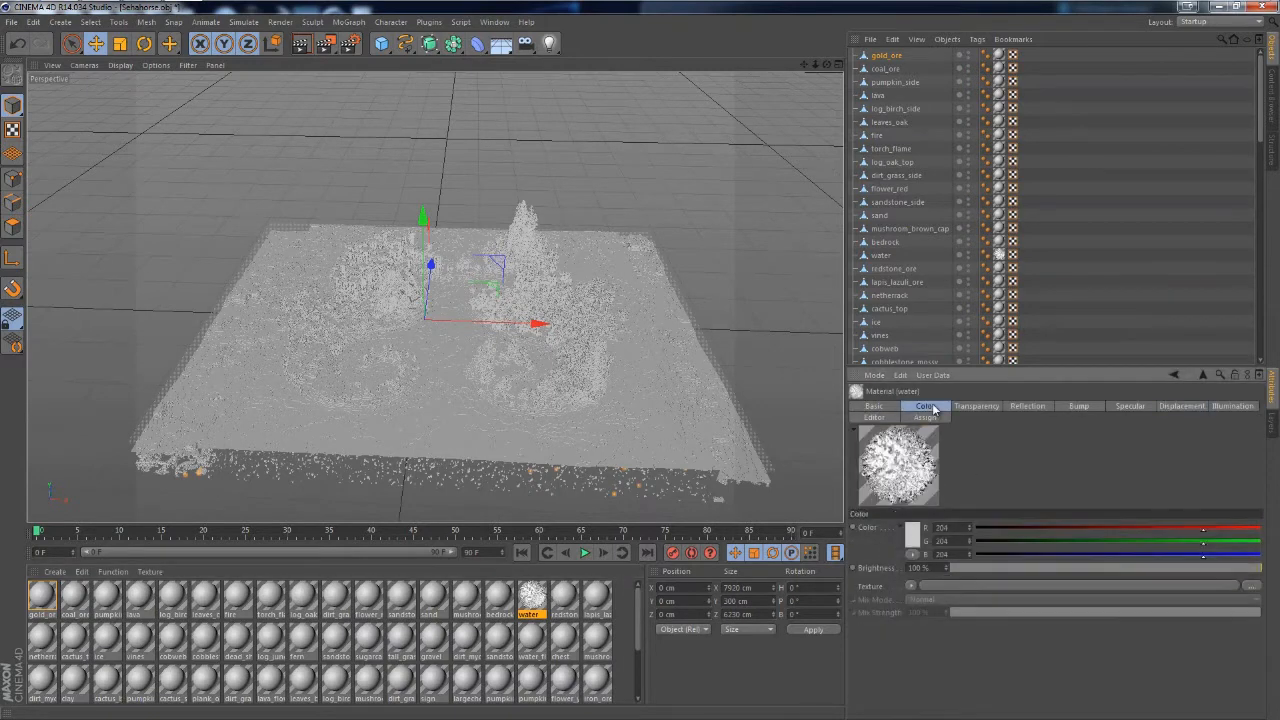
left_click_drag(1222, 560, 1116, 540)
left_click(1121, 527)
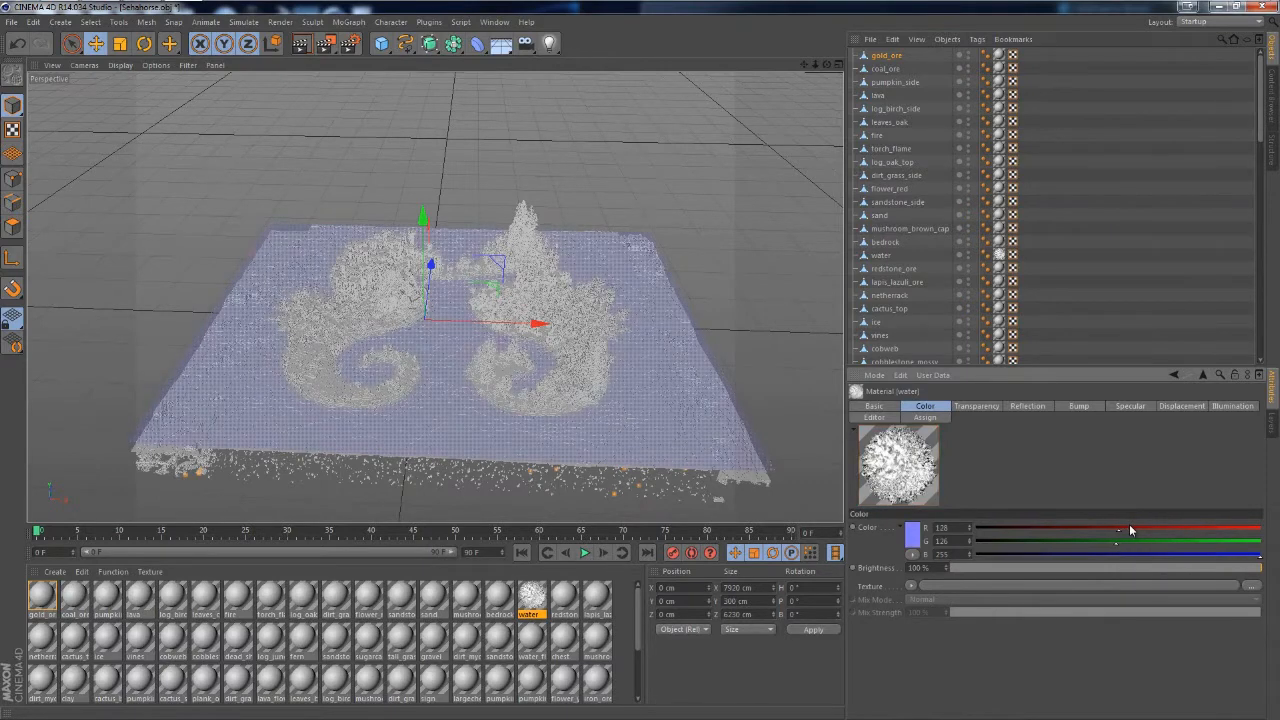
left_click_drag(1117, 541, 912, 534)
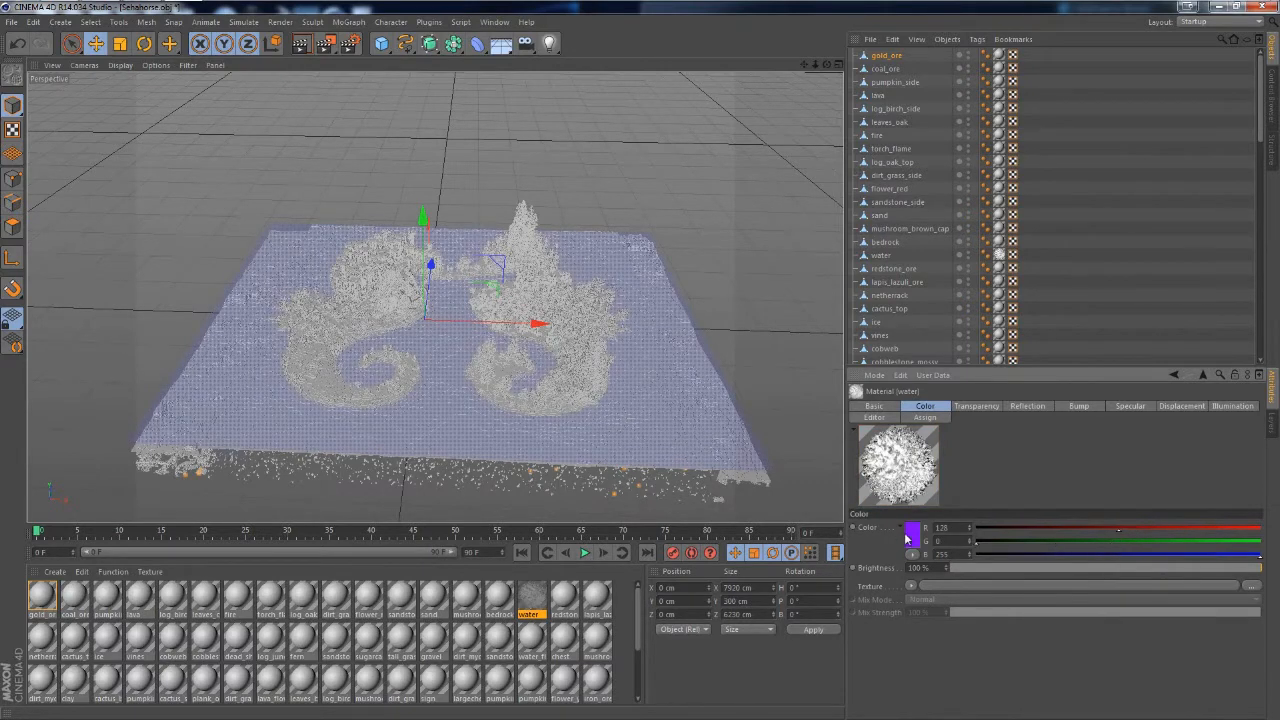
left_click_drag(1072, 529, 750, 514)
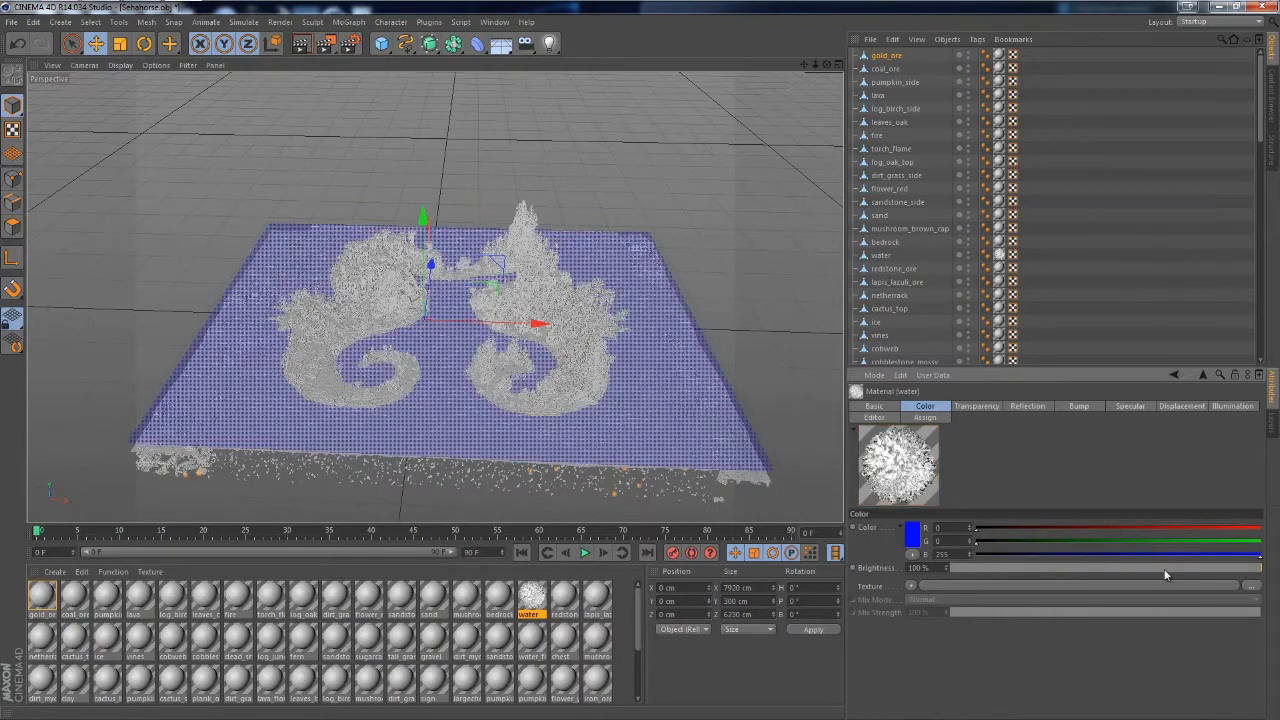
Render a closer view of the water beside the island in the Picture Viewer, then close the render
scroll(754, 451, "up", 8)
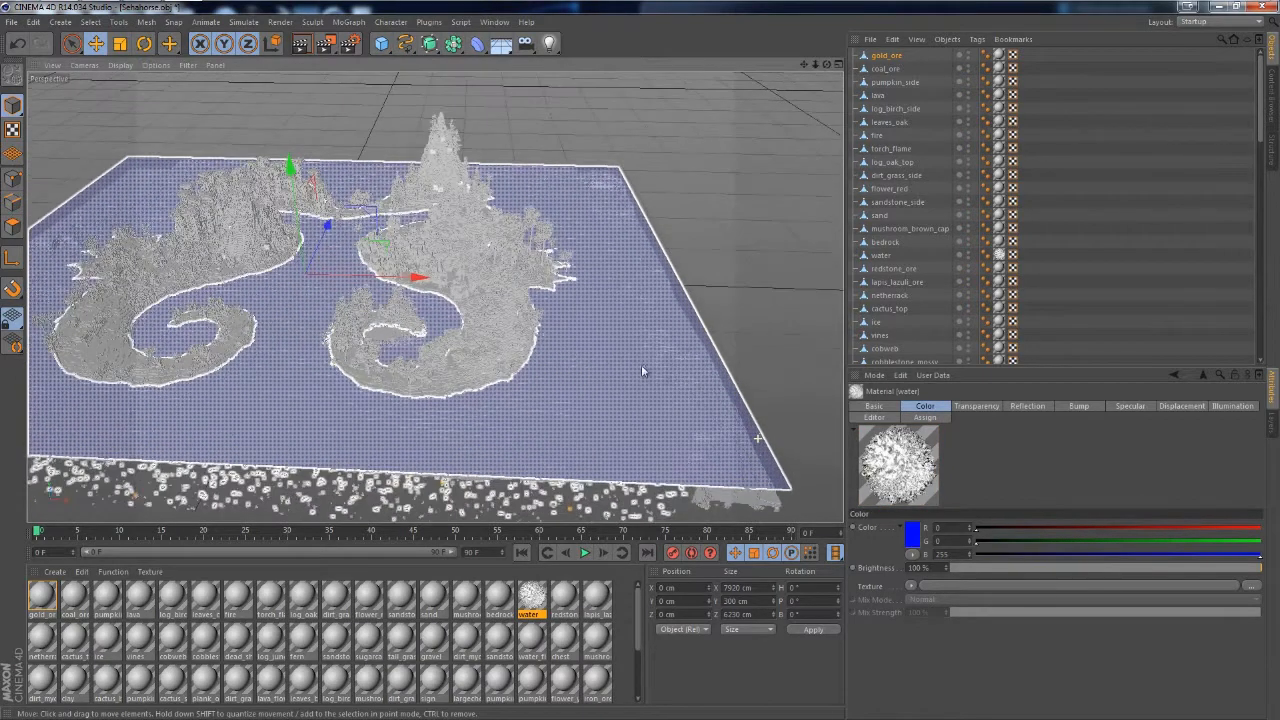
scroll(541, 350, "up", 10)
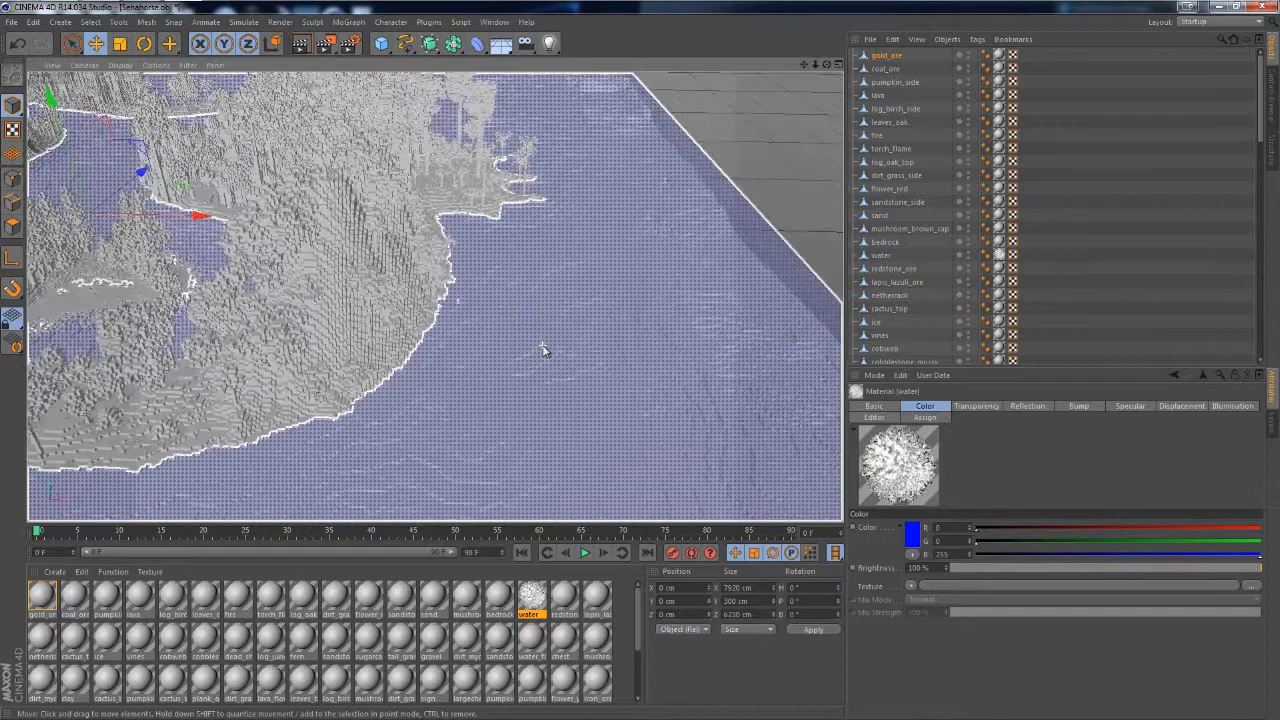
left_click(323, 45)
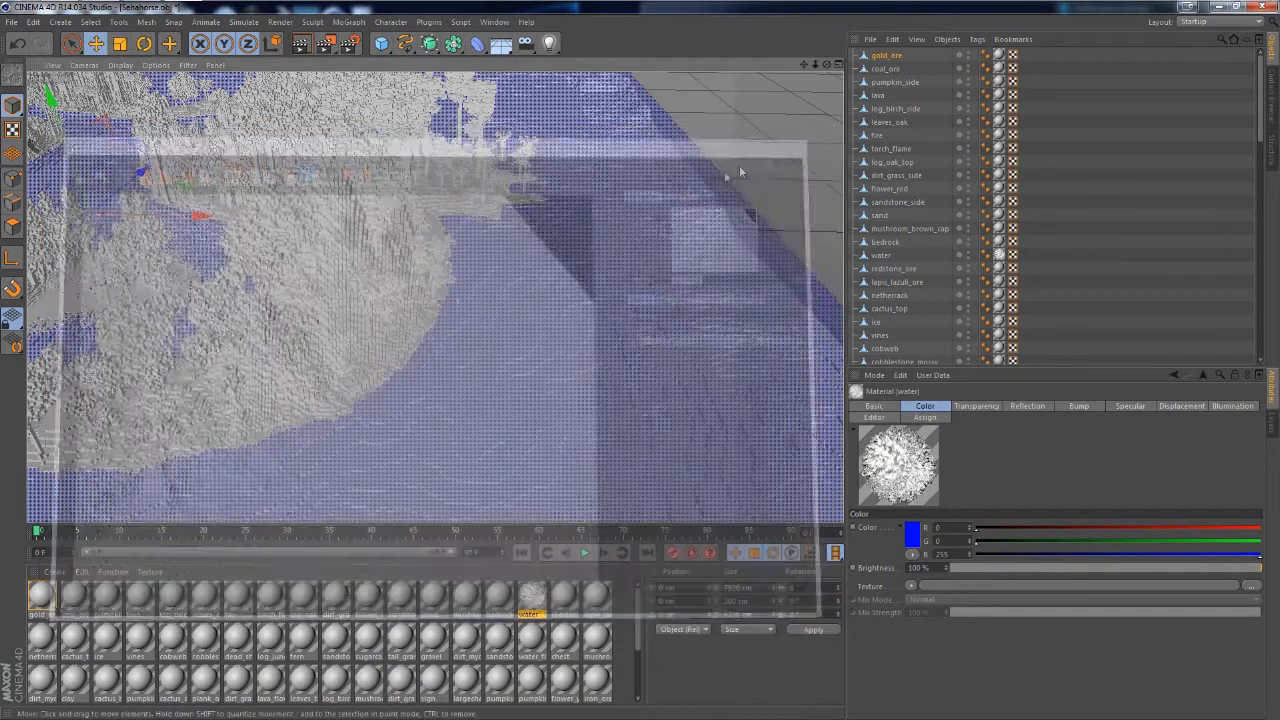
left_click(818, 131)
Render the island and water from a low angle near the water surface, then close the Picture Viewer
left_click_drag(829, 64, 642, 364)
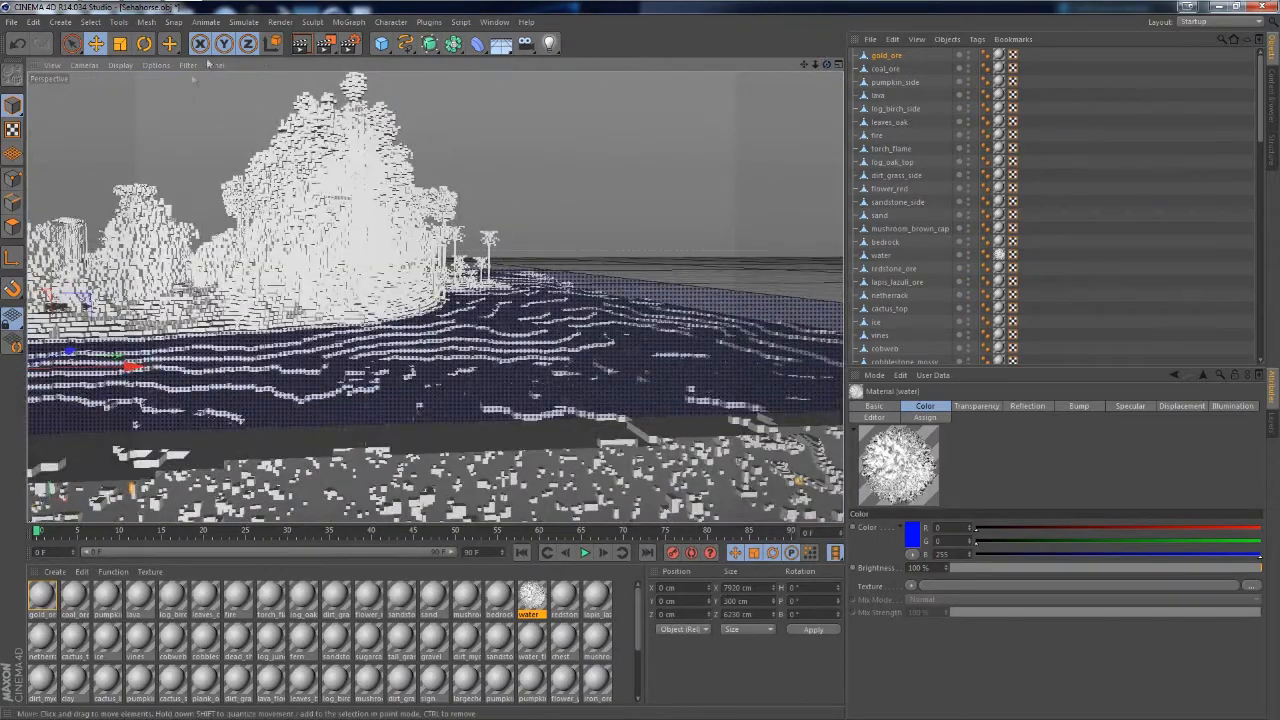
left_click(326, 43)
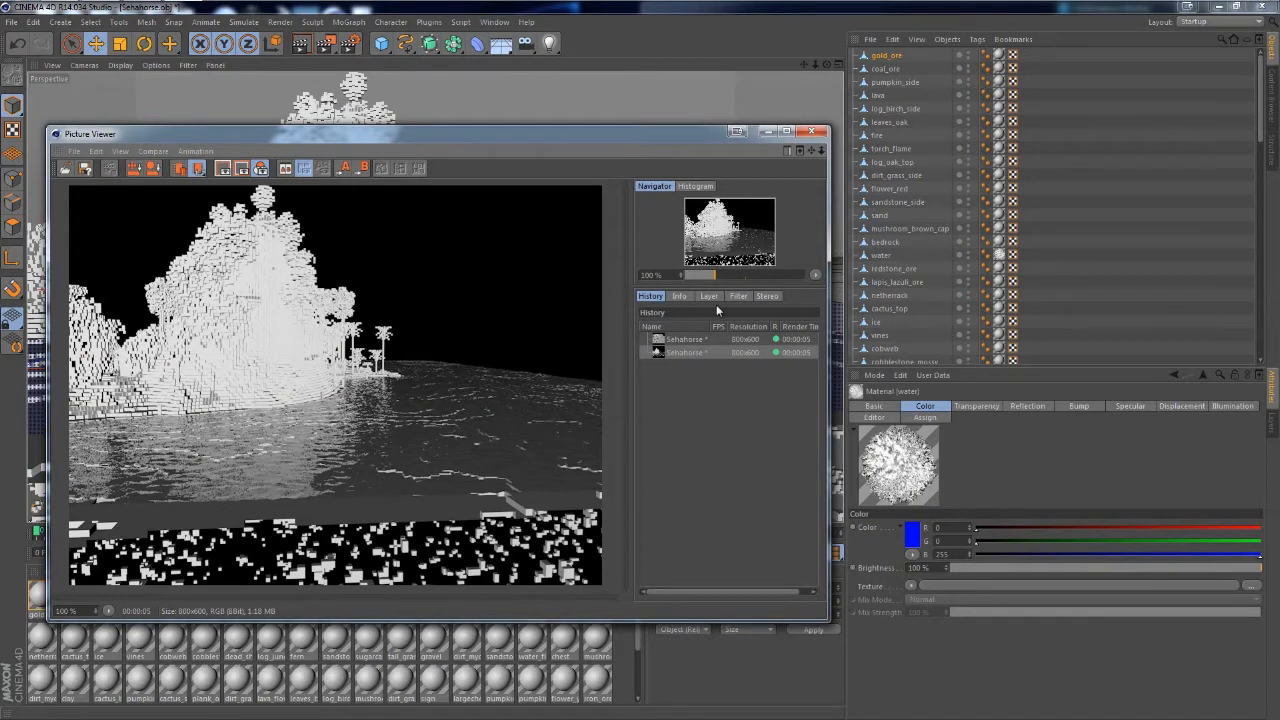
left_click(818, 132)
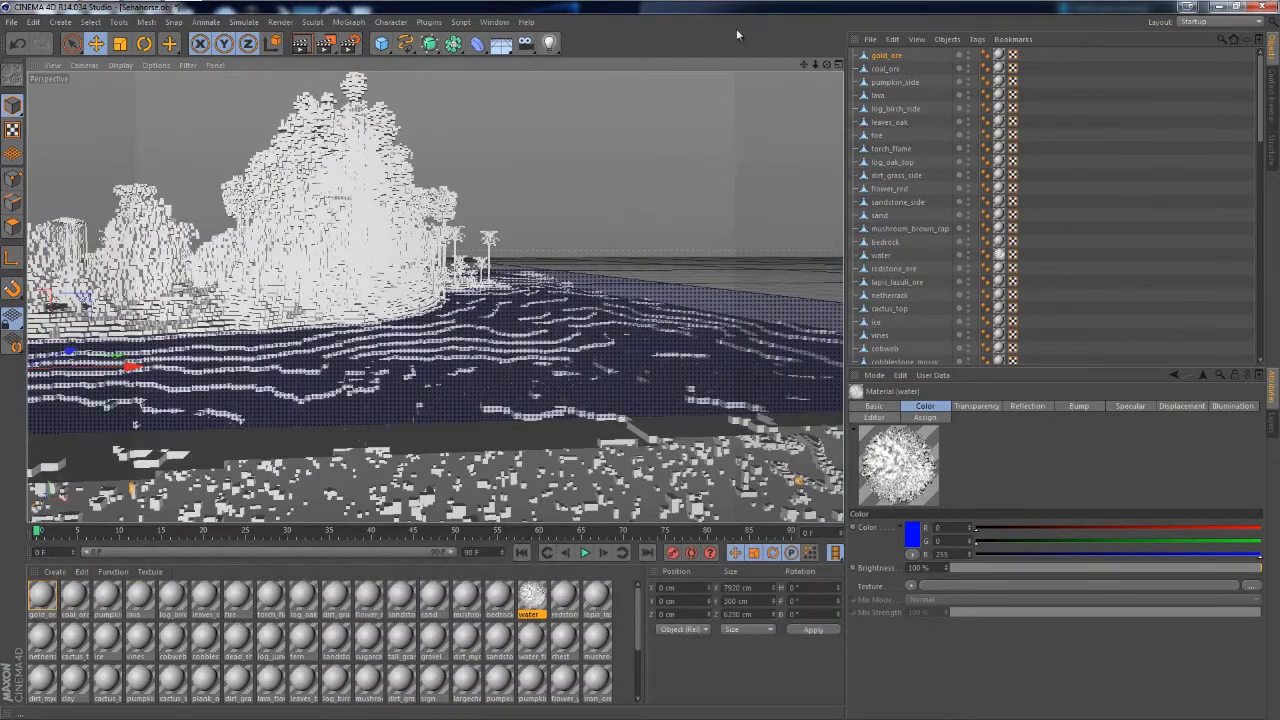
Load lava.png from the tex folder of "Seahorse for youtubez" as the lava material's color texture
left_click_drag(637, 363, 445, 318, "alt")
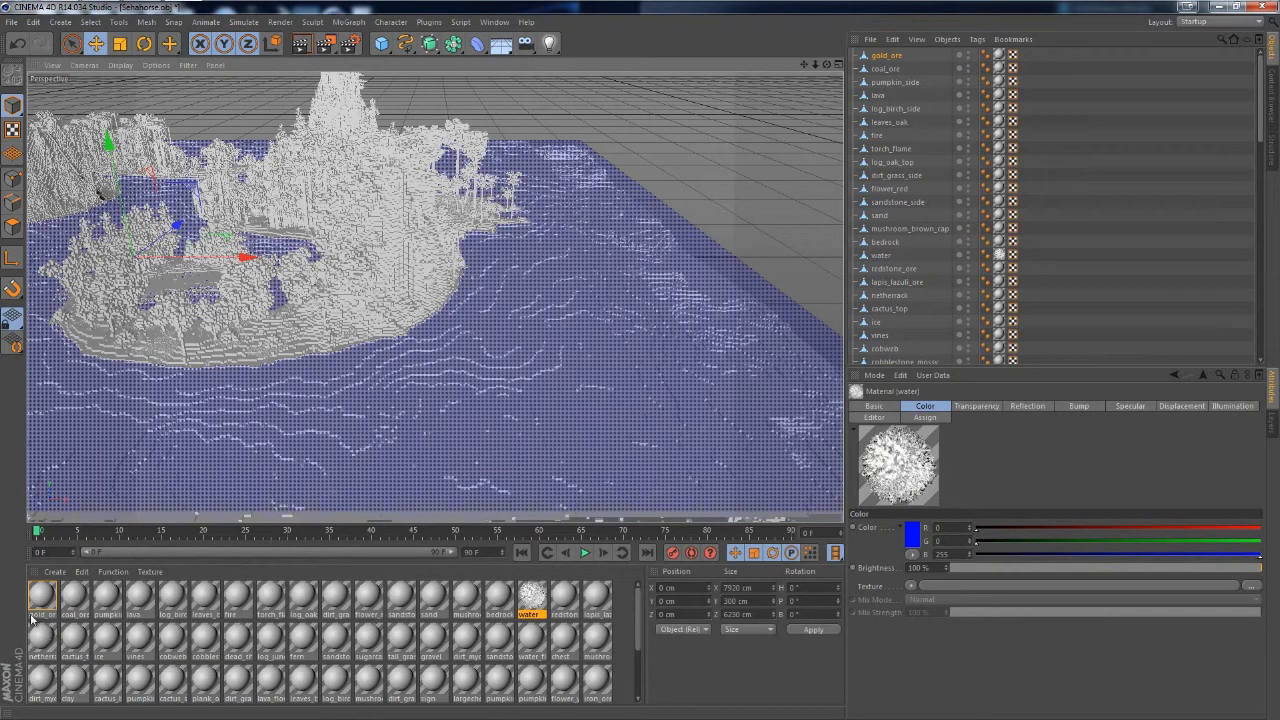
left_click(140, 600)
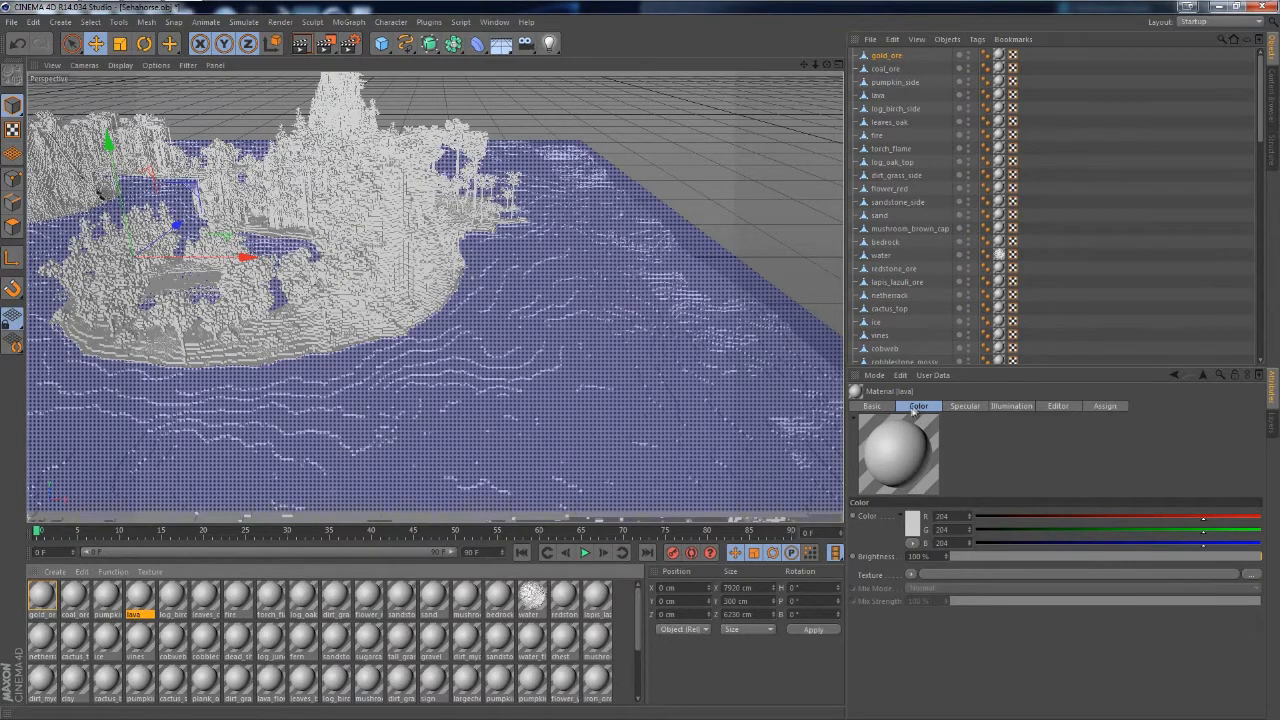
left_click(646, 388)
left_click(988, 577)
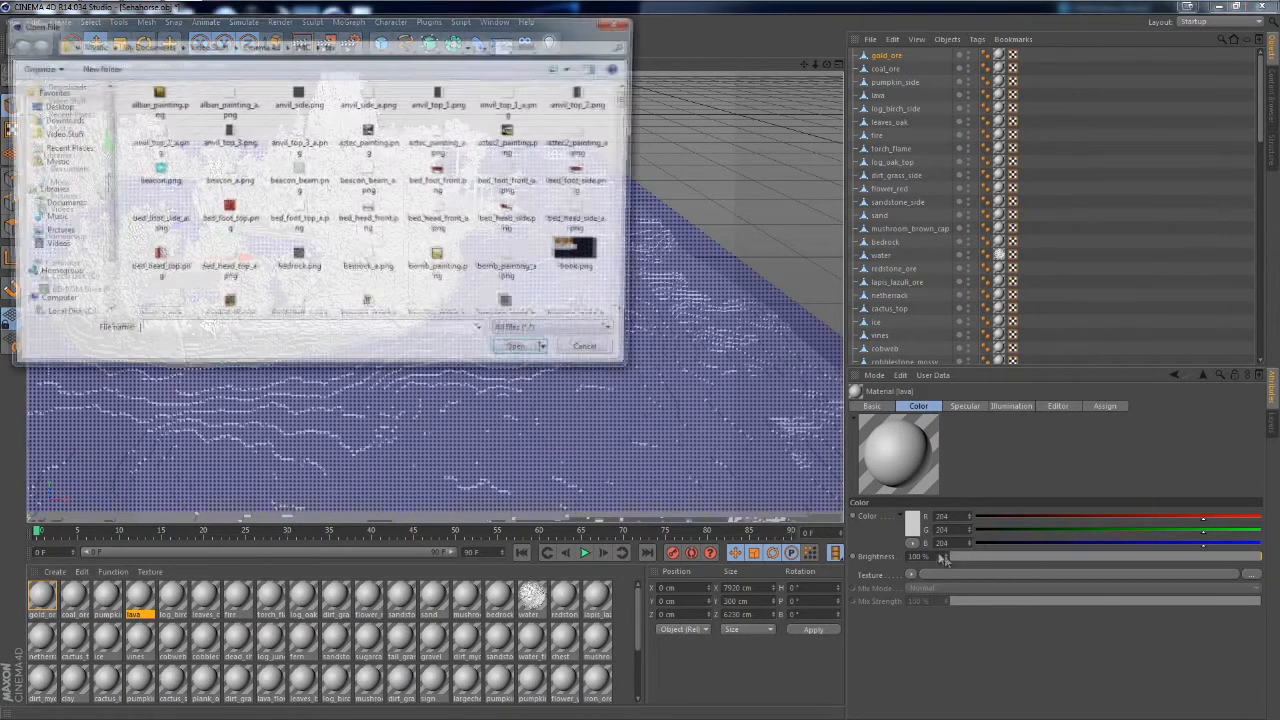
left_click(301, 45)
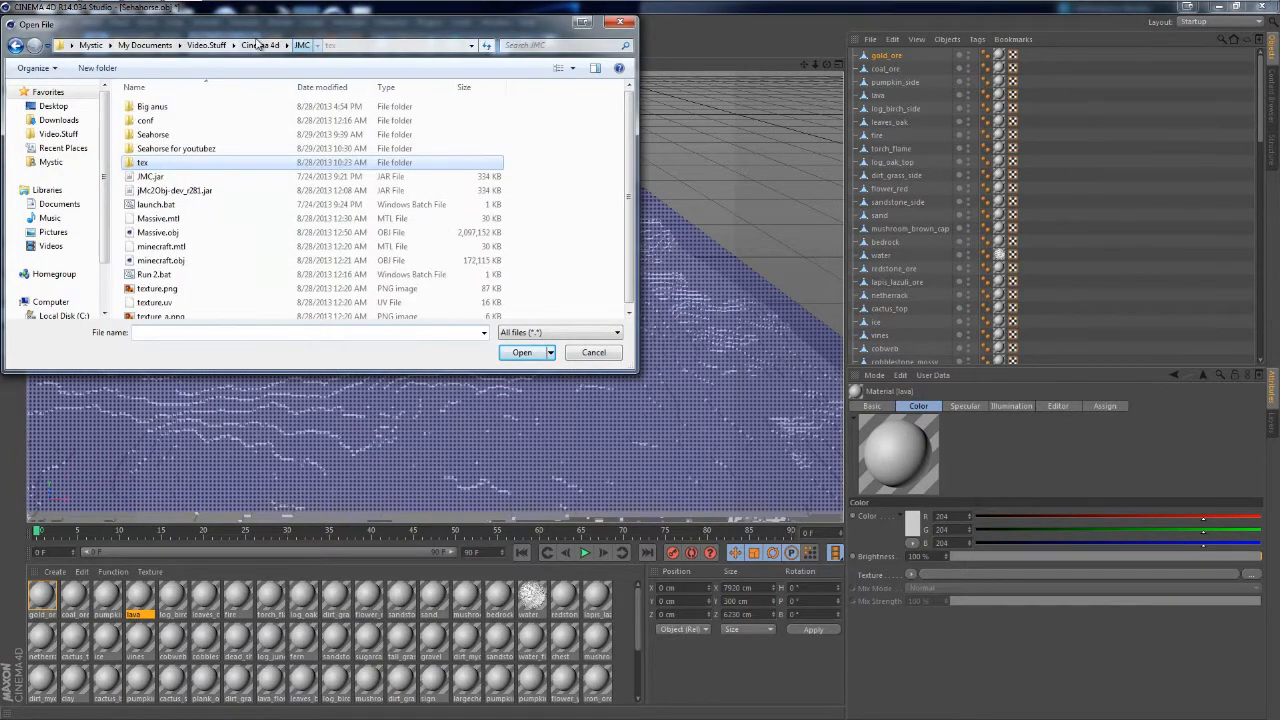
double_click(213, 150)
double_click(197, 108)
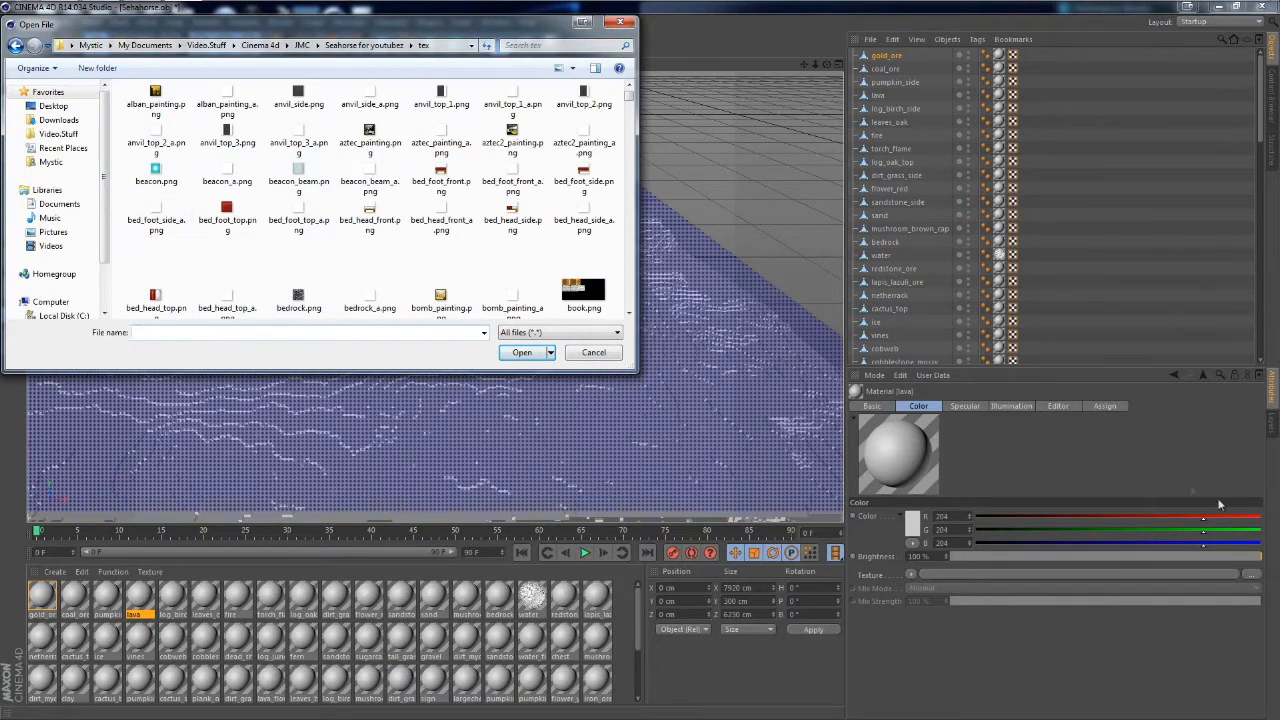
type("lava")
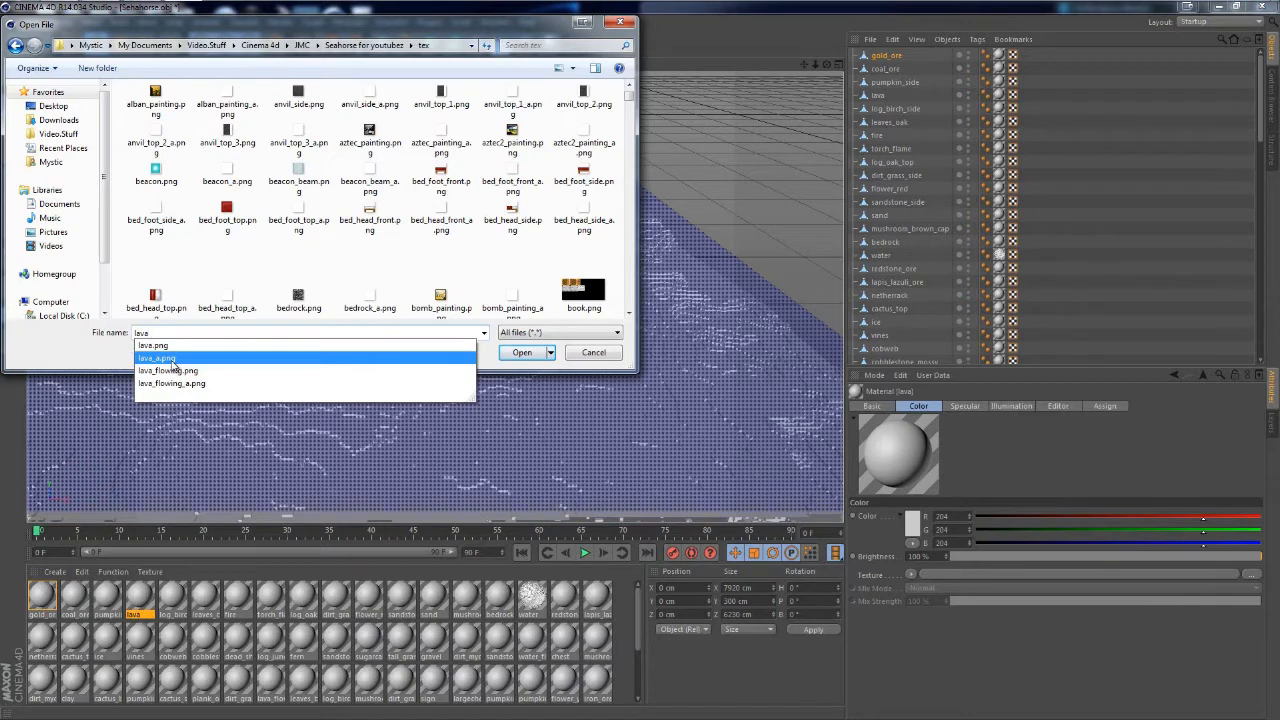
left_click(280, 350)
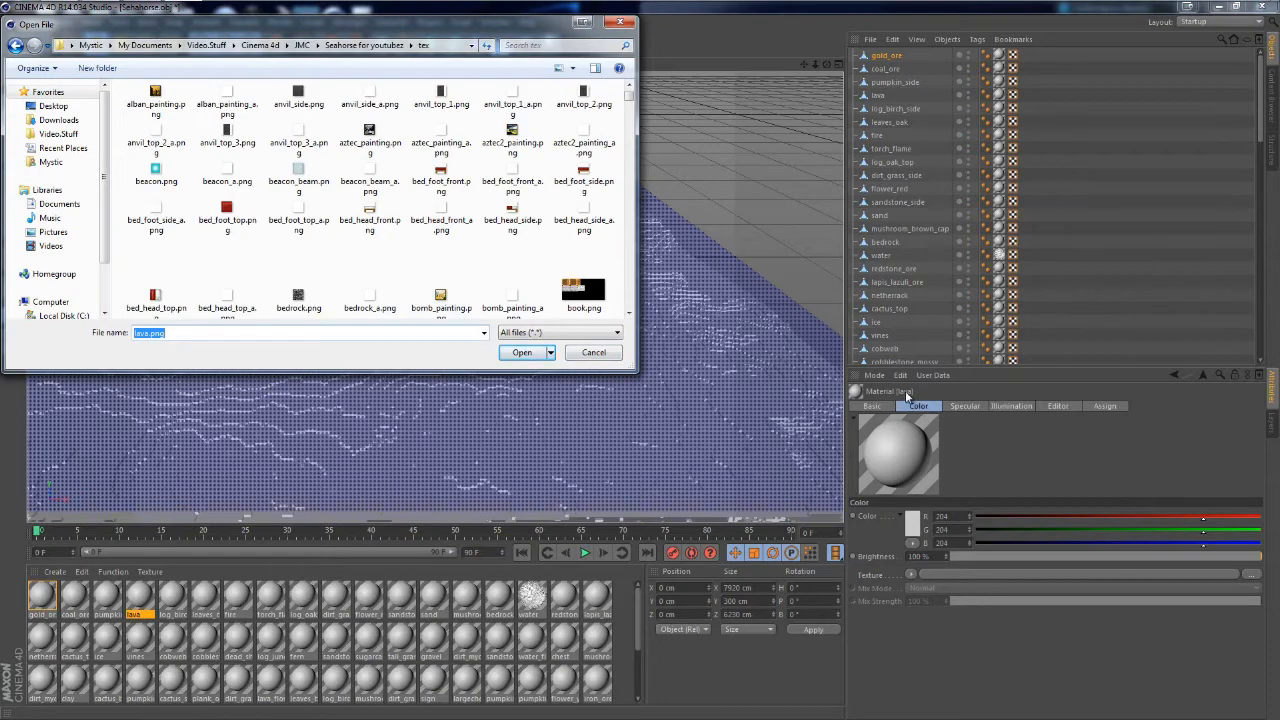
left_click(520, 353)
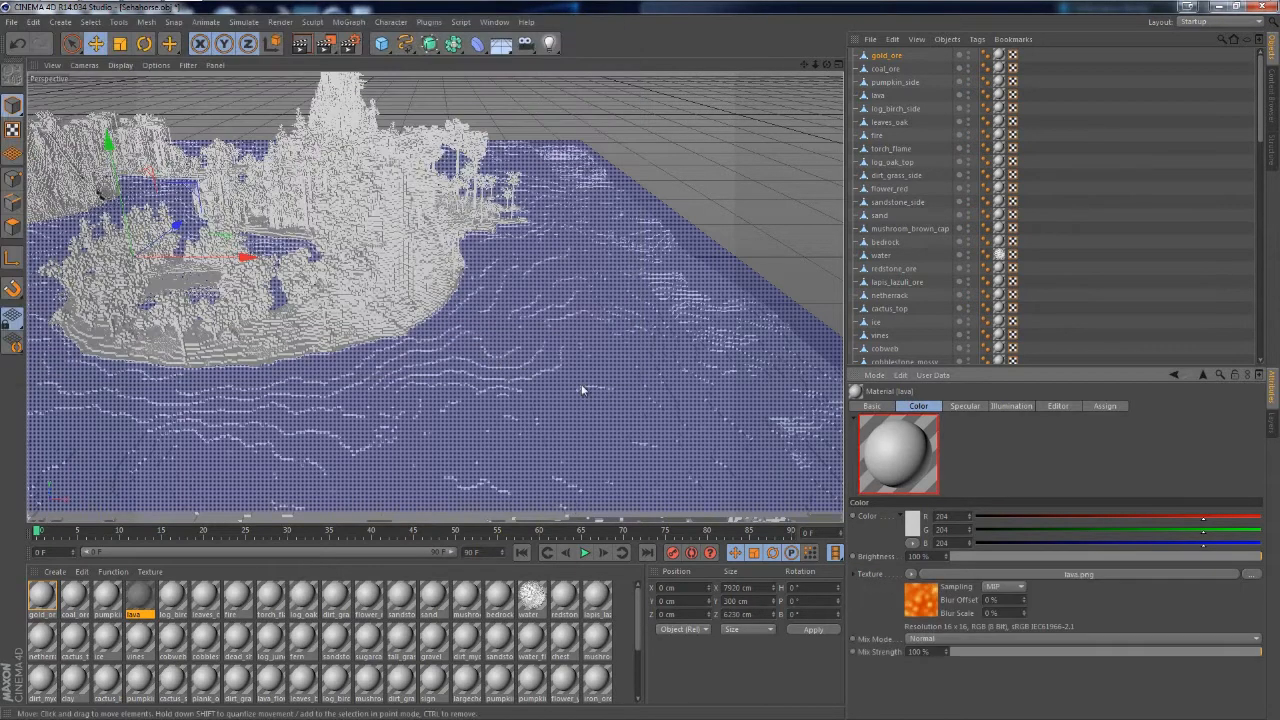
Set the sampling of the lava material's color texture to None, comparing it with MIP in the material preview
left_click(1004, 590)
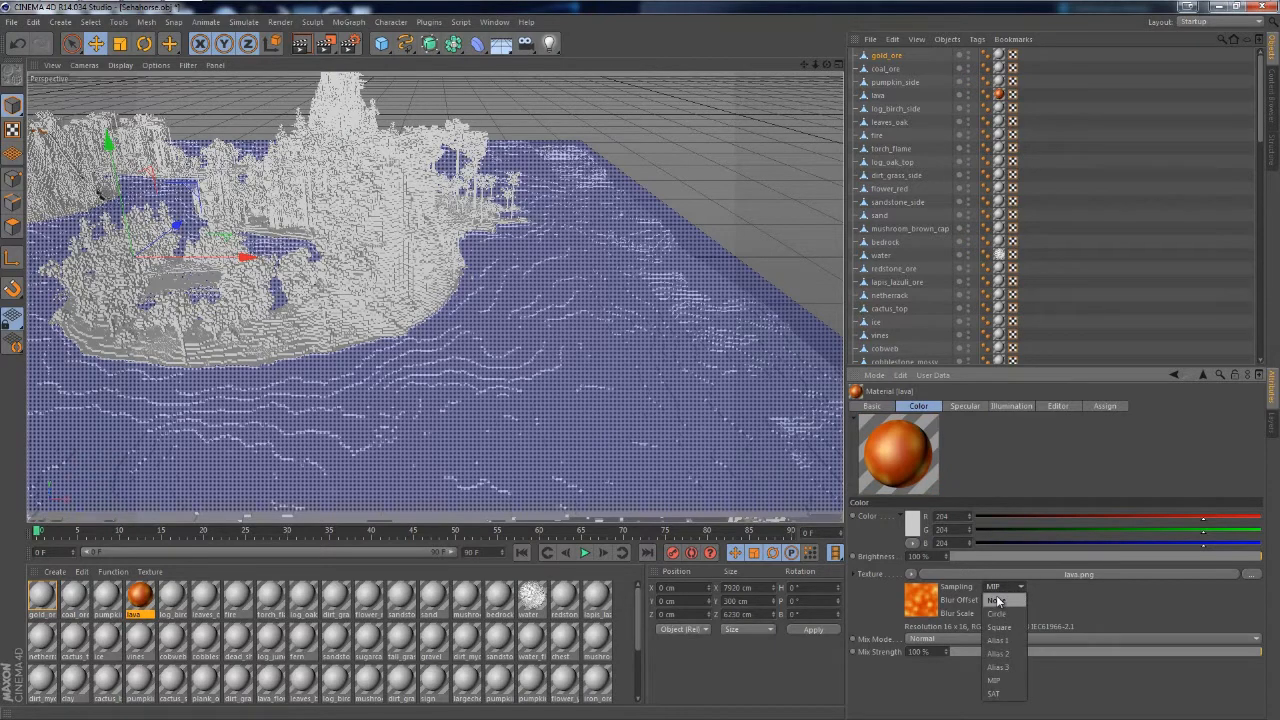
left_click(997, 600)
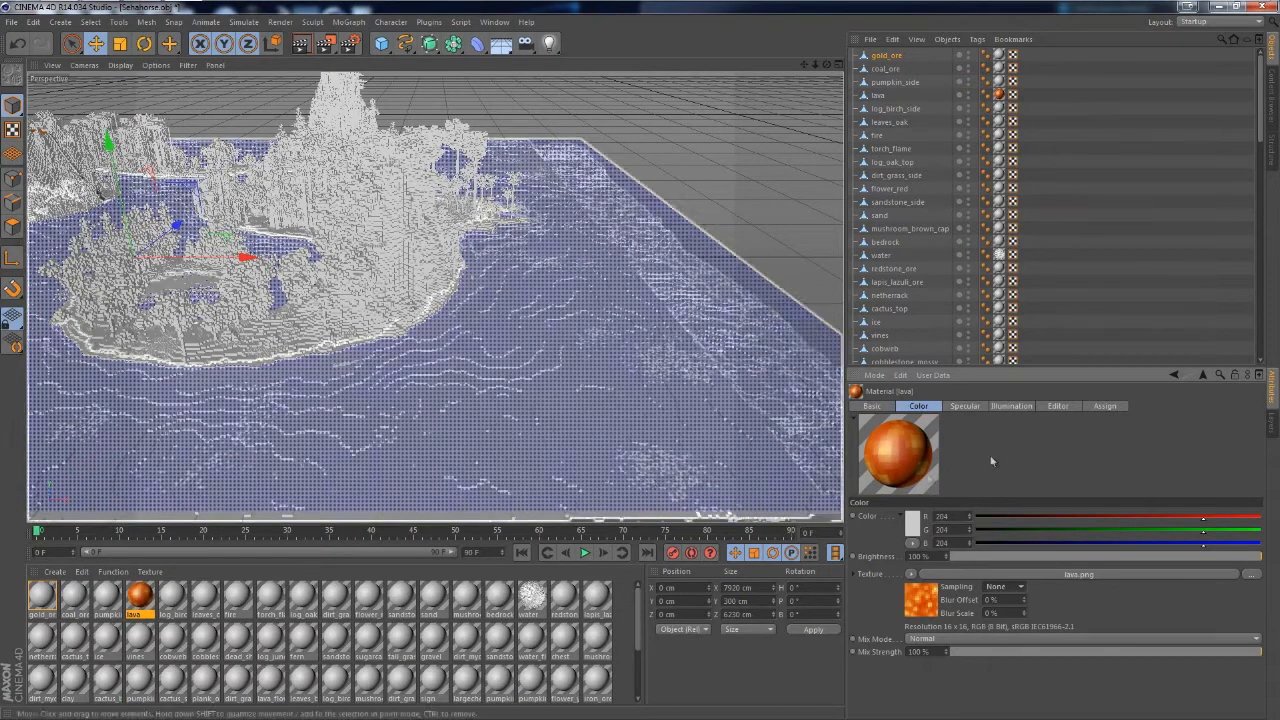
left_click(992, 587)
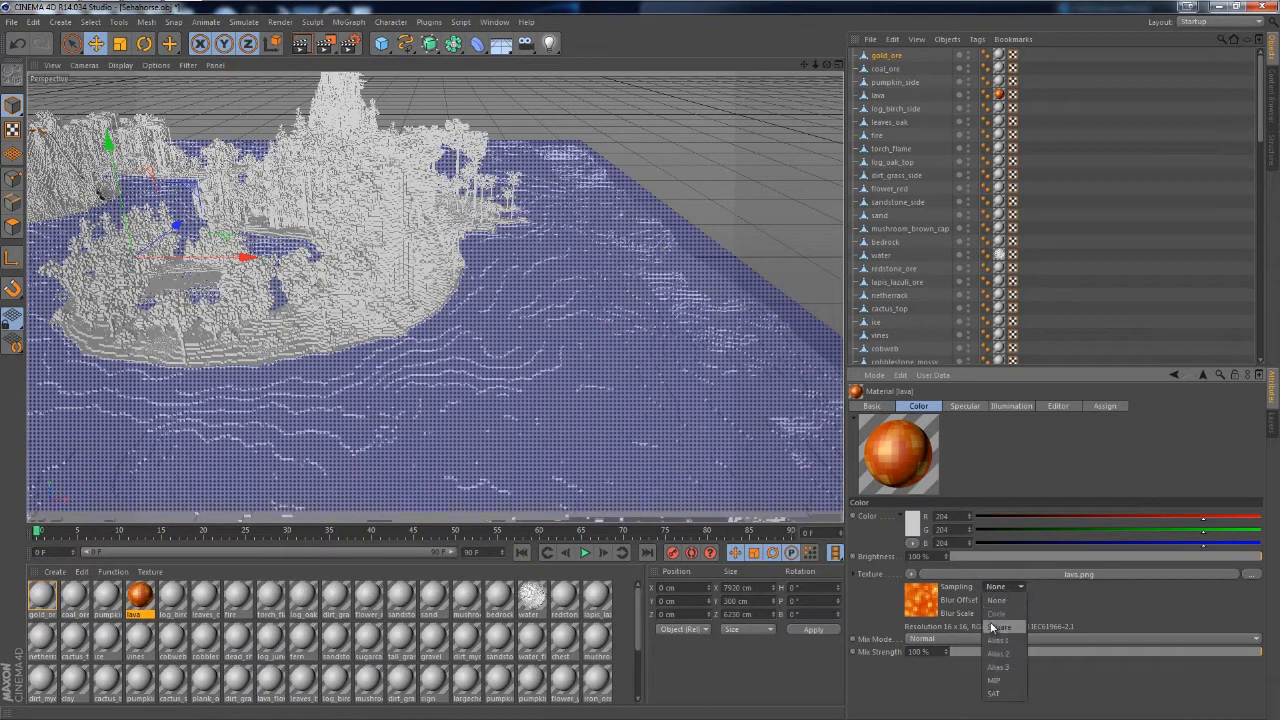
left_click(995, 684)
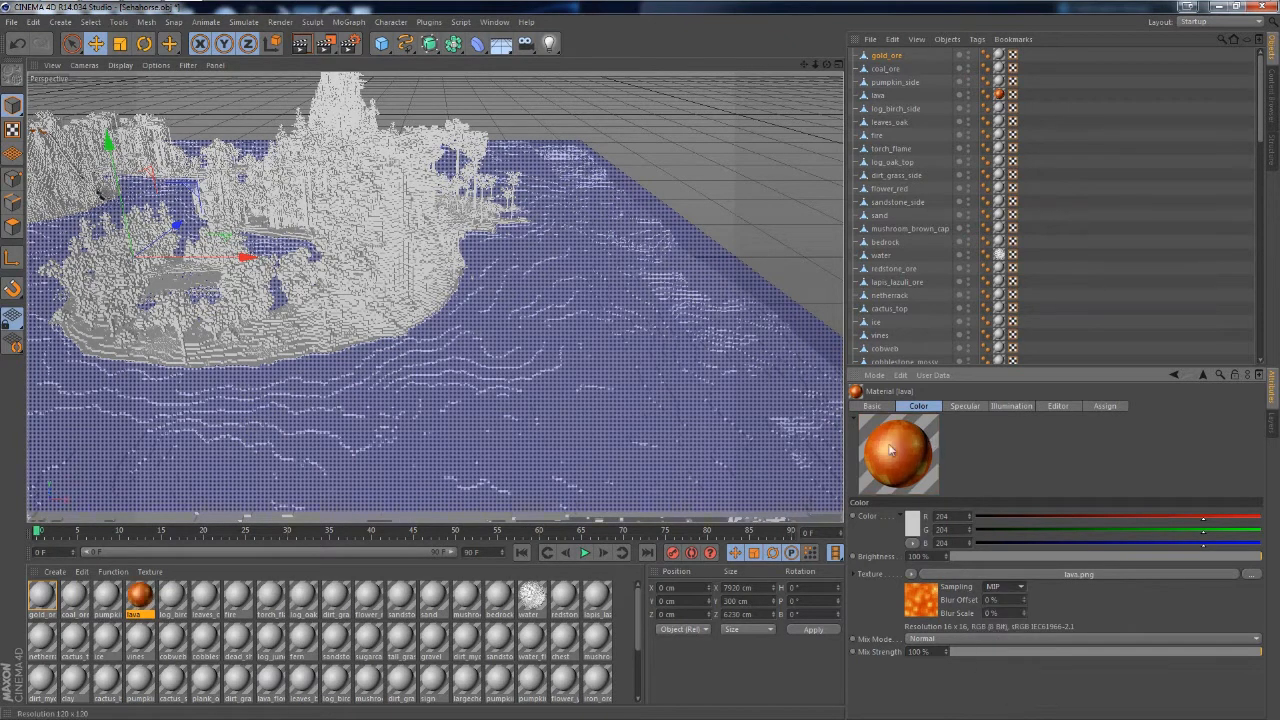
left_click(1000, 587)
left_click(1006, 602)
Enable the Luminance and Glow channels of the lava material
left_click(871, 406)
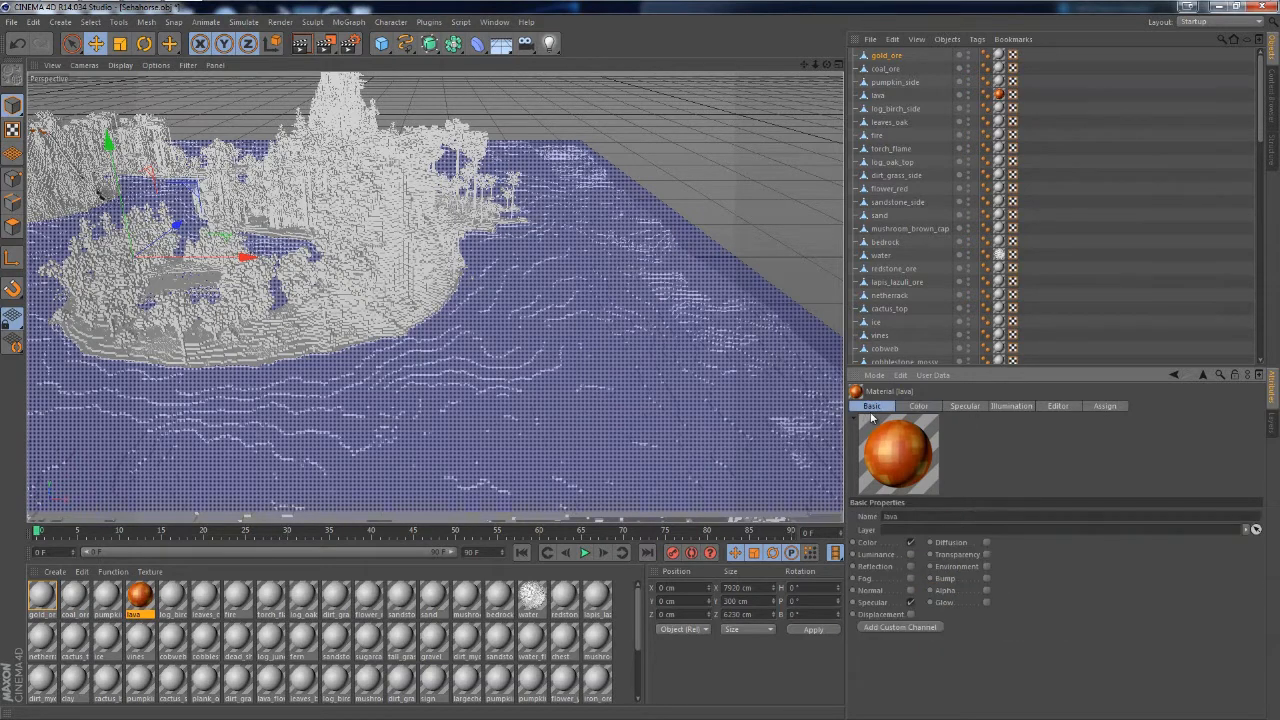
left_click(910, 554)
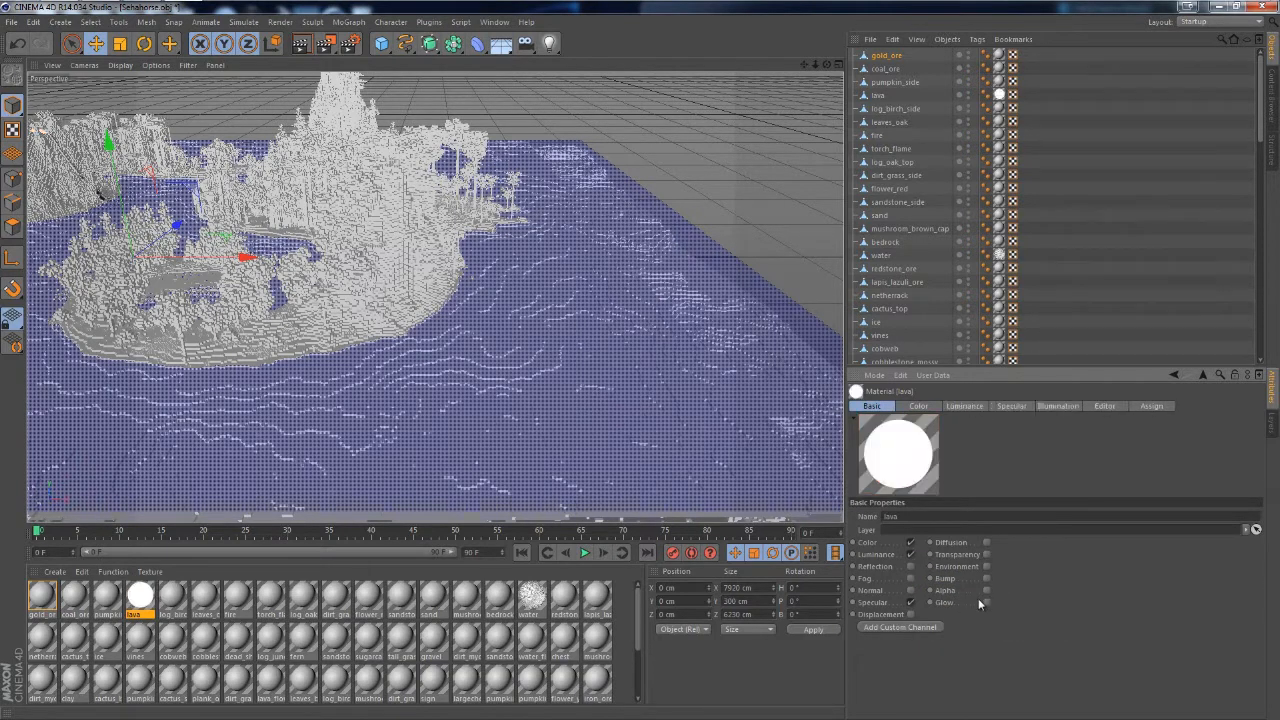
left_click(986, 603)
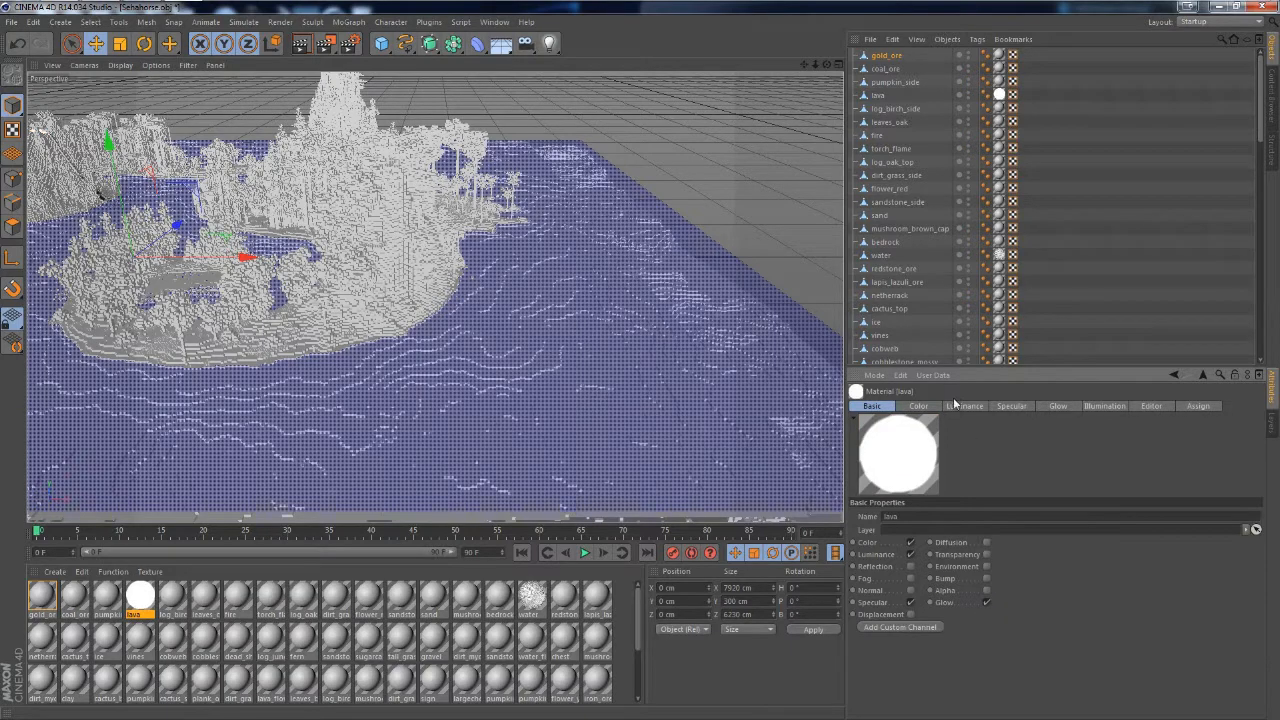
Load lava.png from the tex folder as the lava material's luminance texture
left_click(964, 406)
left_click(996, 575)
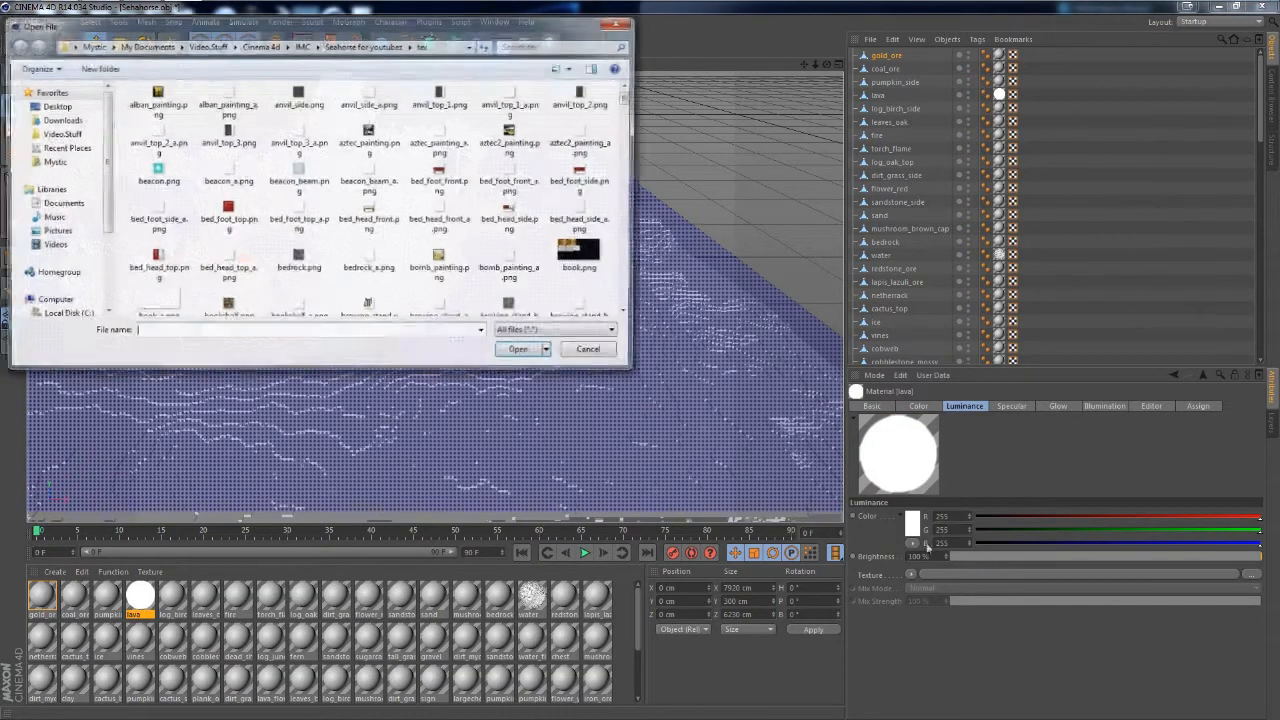
type("lava.png")
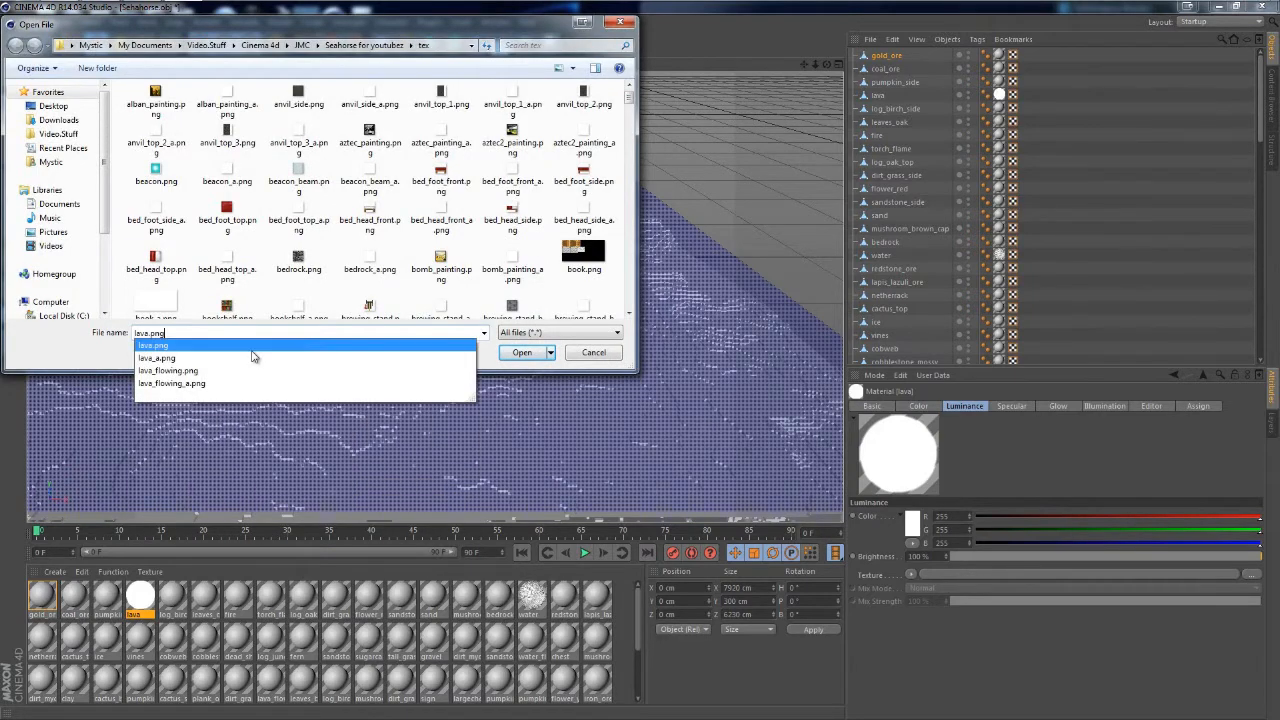
key("Return")
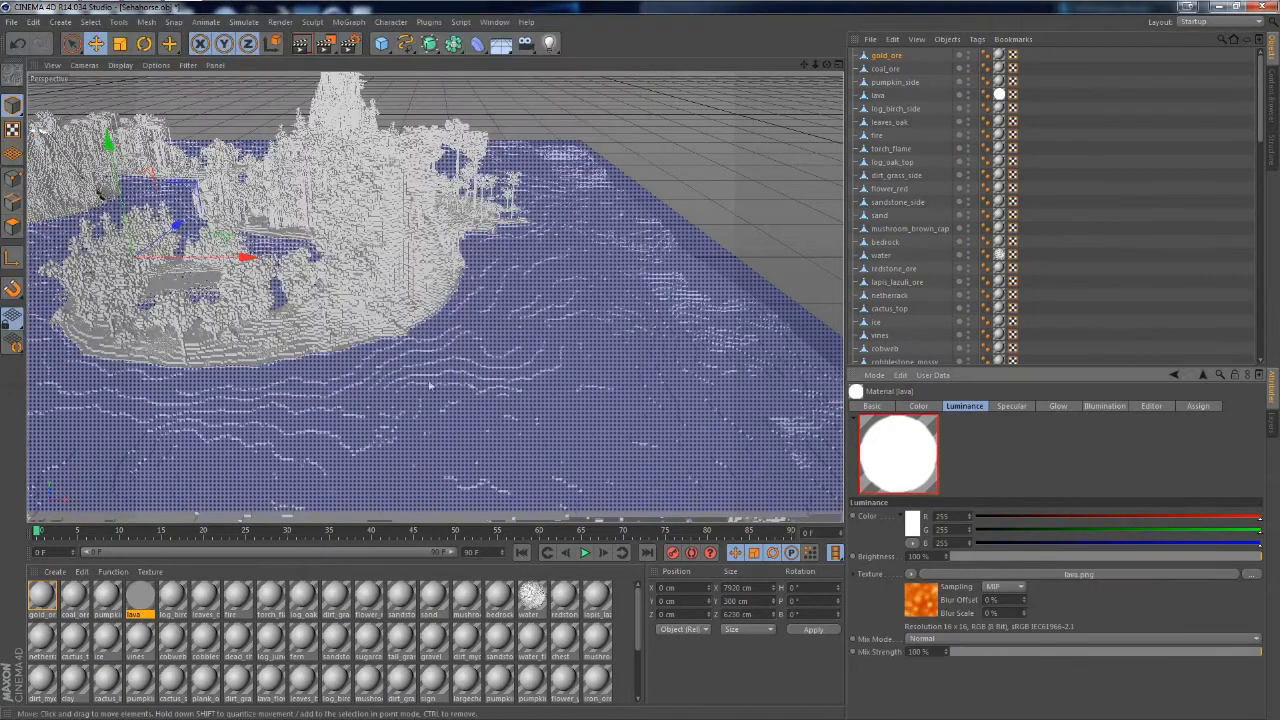
Set the lava material's glow to 50% outer strength and 90% inner strength
left_click(1052, 406)
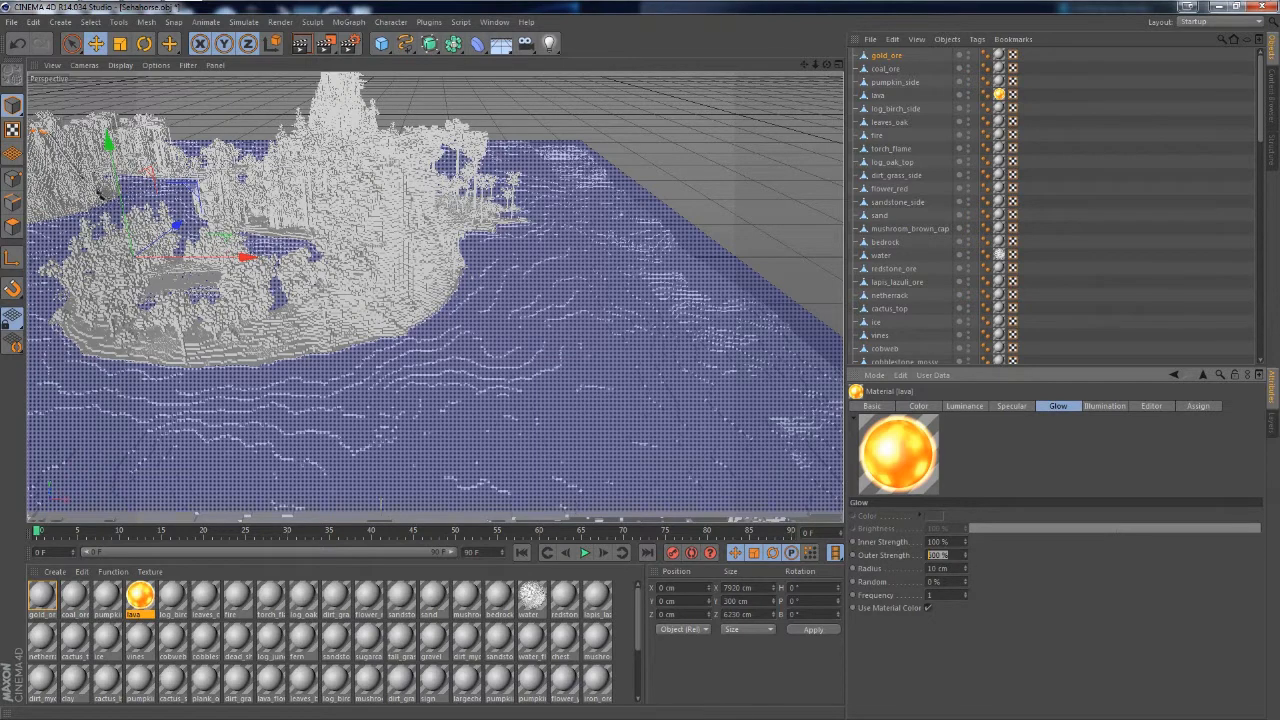
left_click(390, 506)
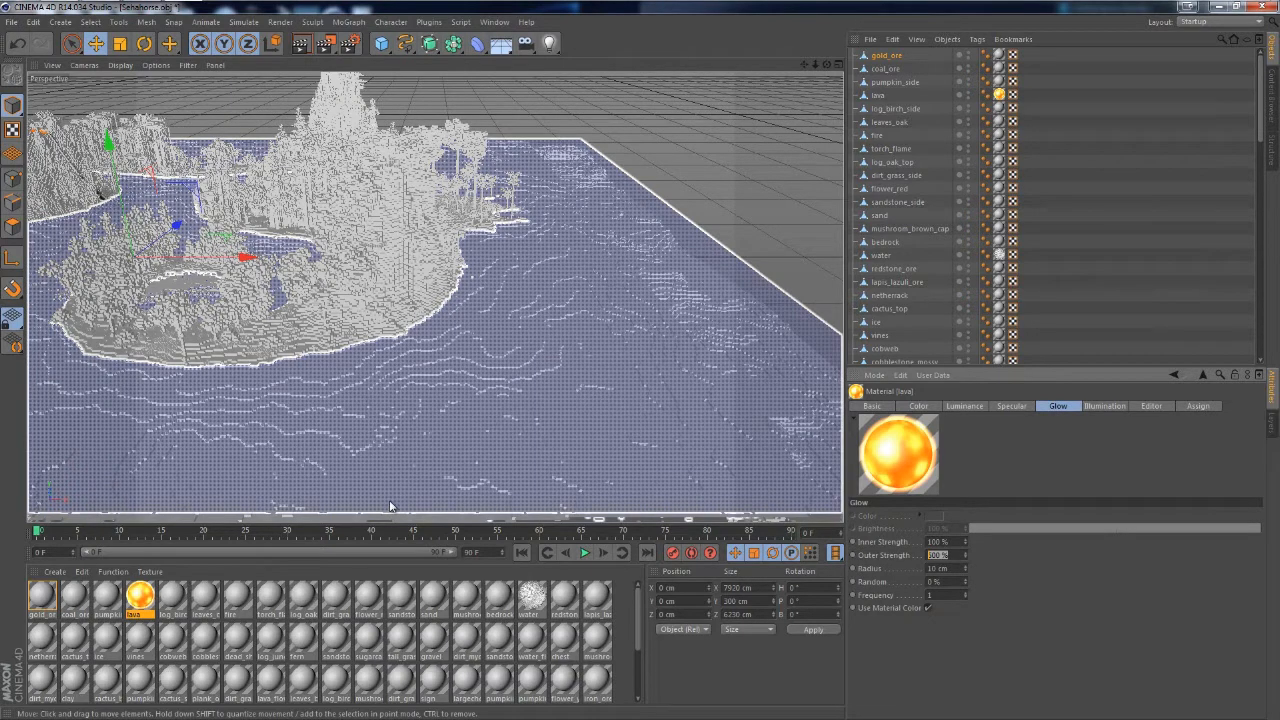
key("Return")
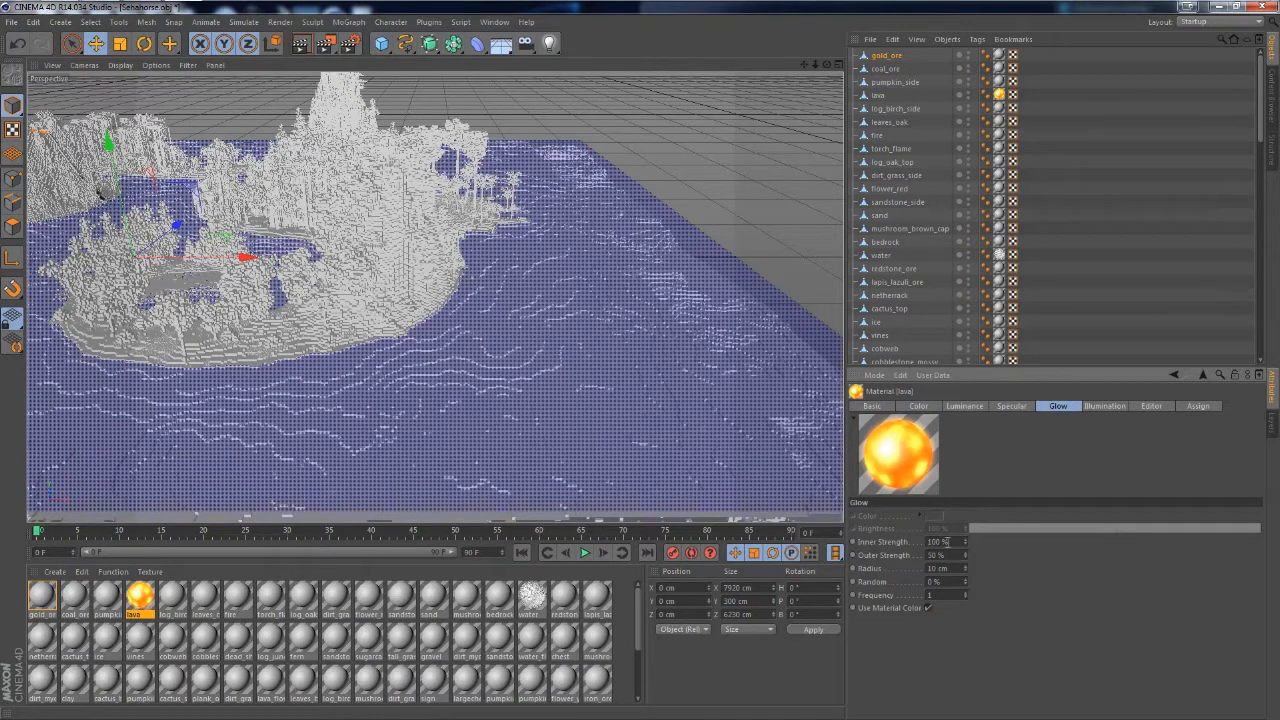
type("90")
key("Return")
Duplicate the finished lava material for use on the volcano's flowing lava
scroll(682, 400, "down", 4)
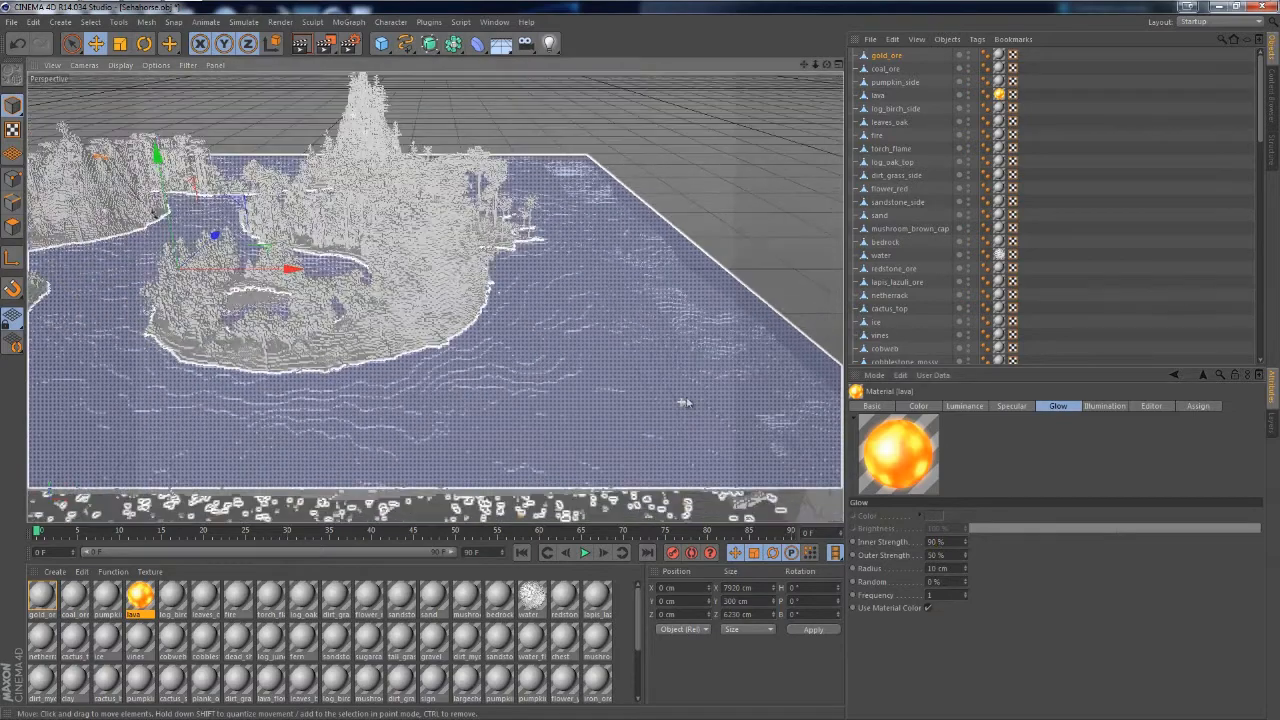
scroll(692, 404, "down", 3)
left_click_drag(271, 95, 275, 143, "alt")
scroll(276, 142, "up", 4)
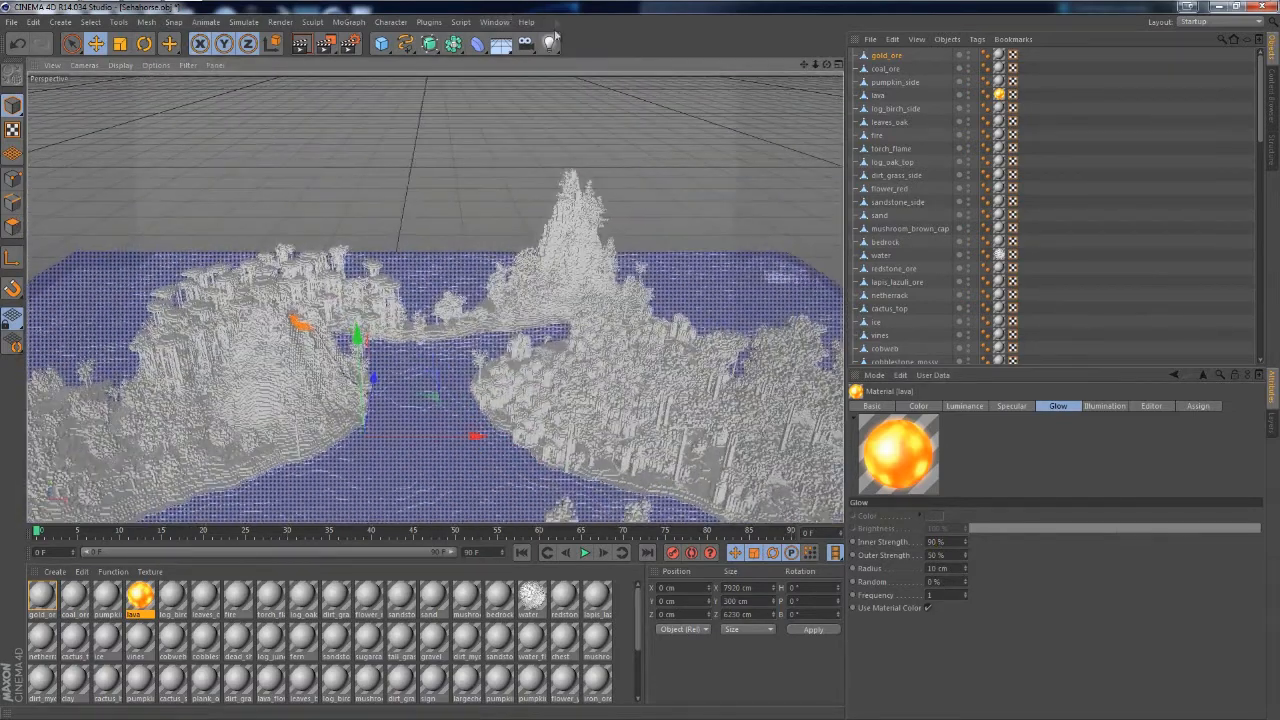
left_click_drag(828, 66, 708, 97)
scroll(318, 125, "up", 2)
scroll(347, 297, "up", 5)
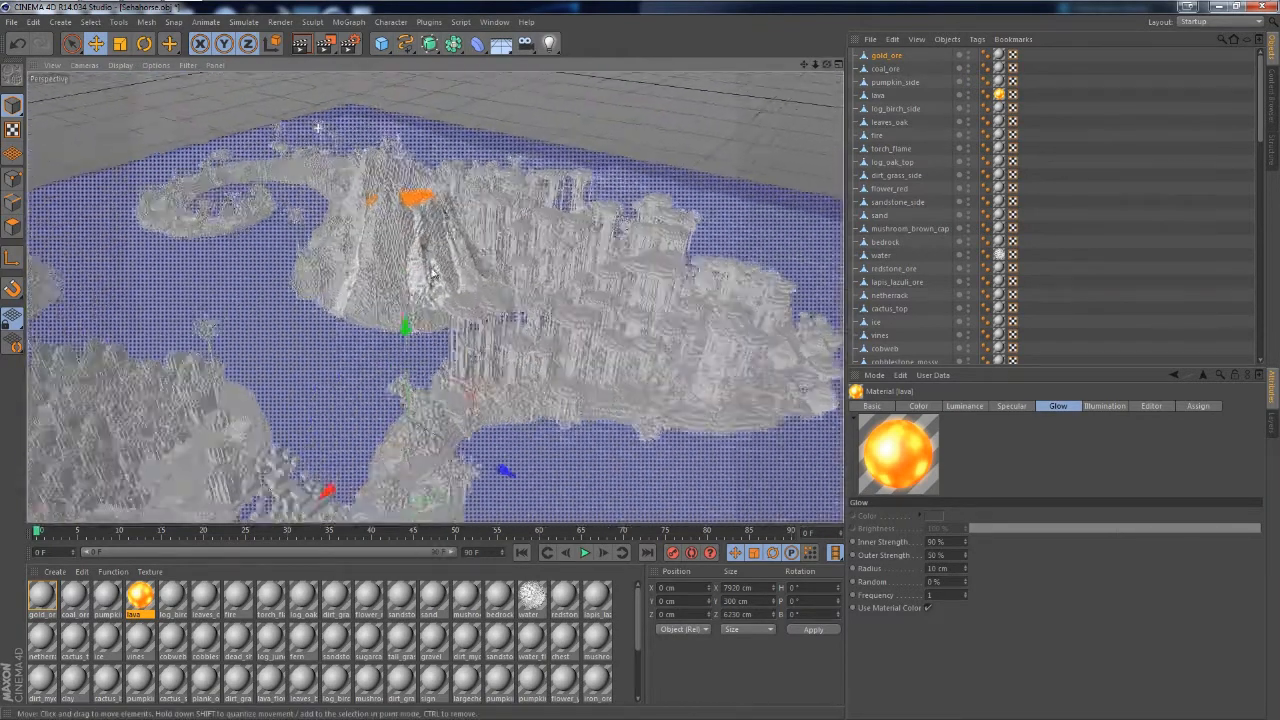
scroll(347, 297, "up", 2)
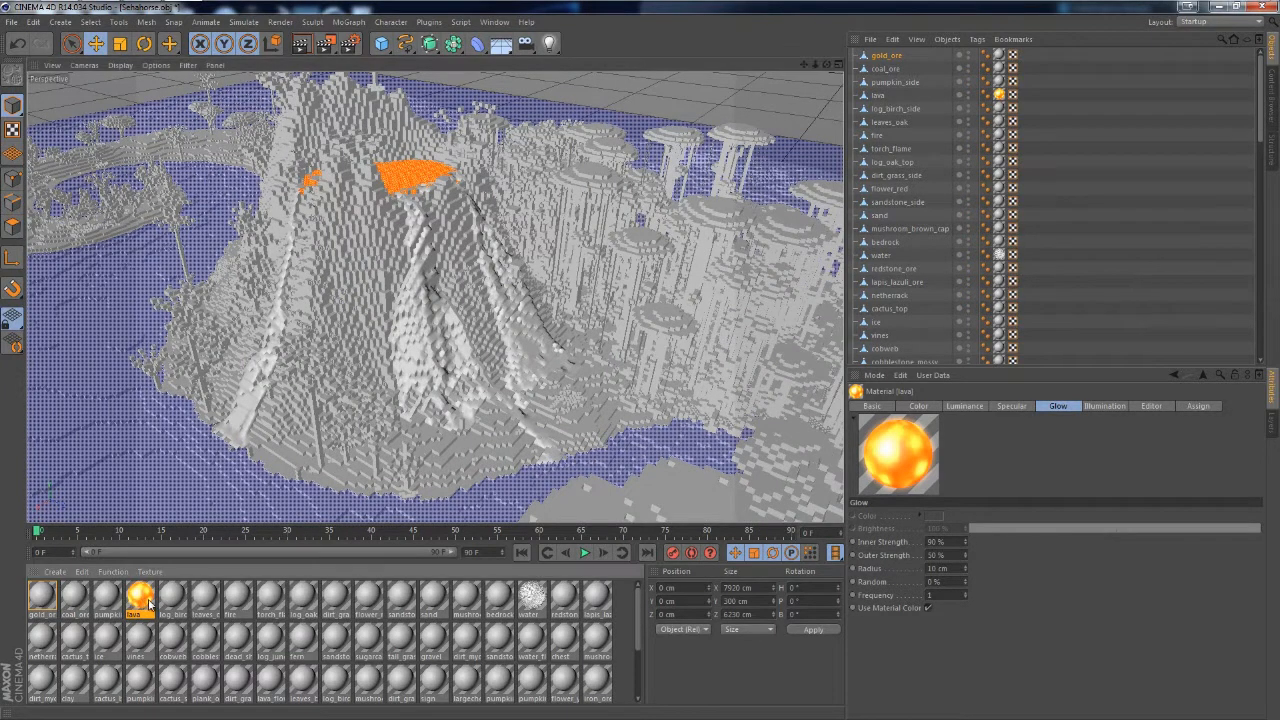
left_click_drag(141, 604, 159, 608, "ctrl")
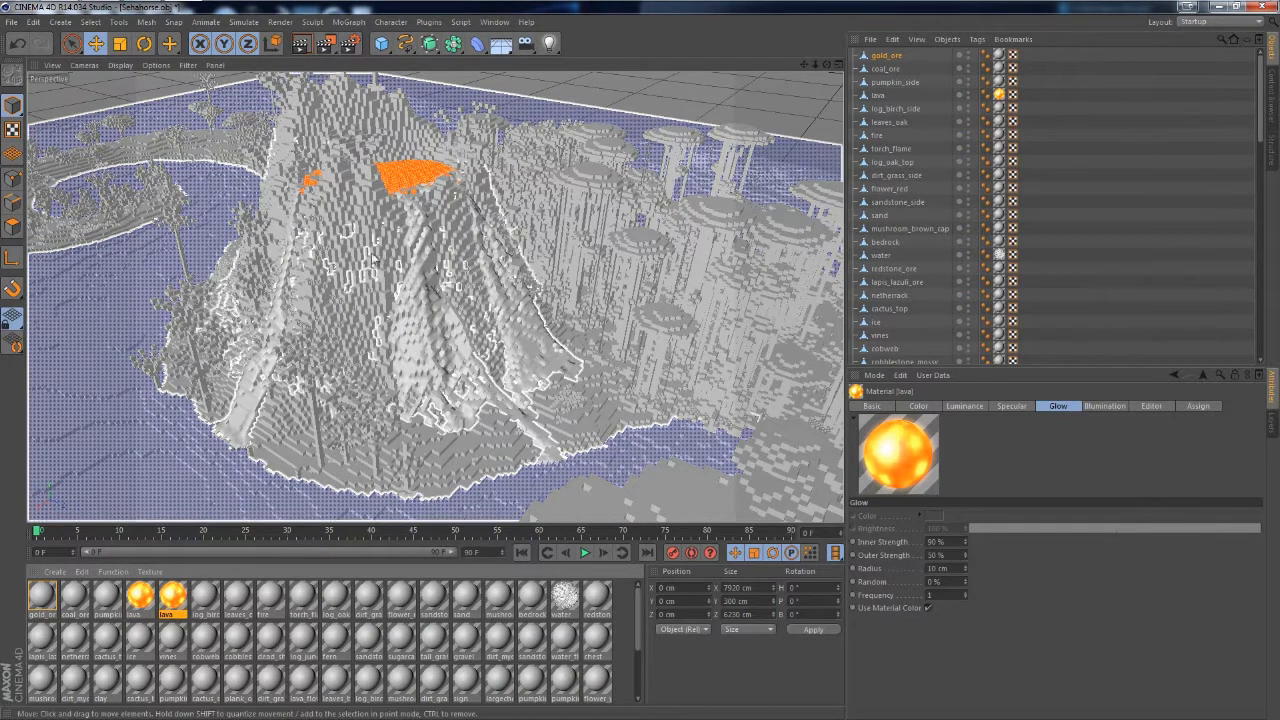
Identify the flowing lava's material on the volcano and replace lava_flowing with the copy of the lava material
left_click(421, 296)
left_click(301, 684)
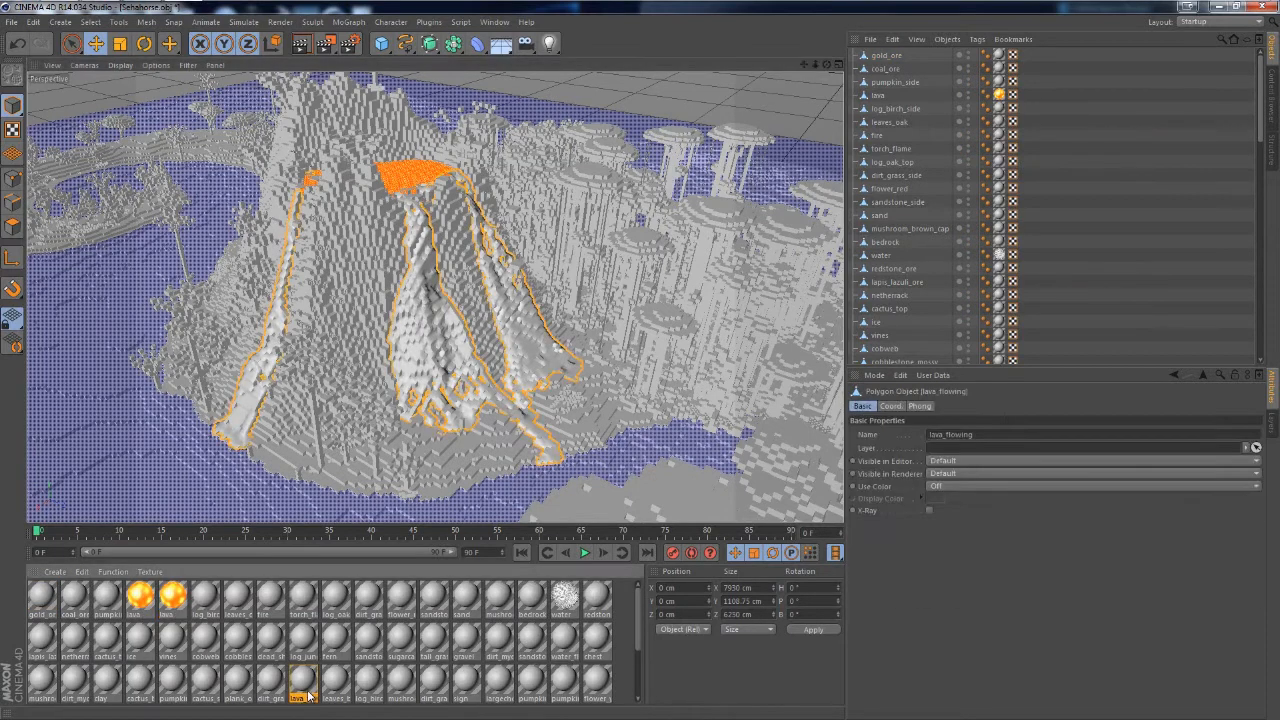
left_click(172, 598)
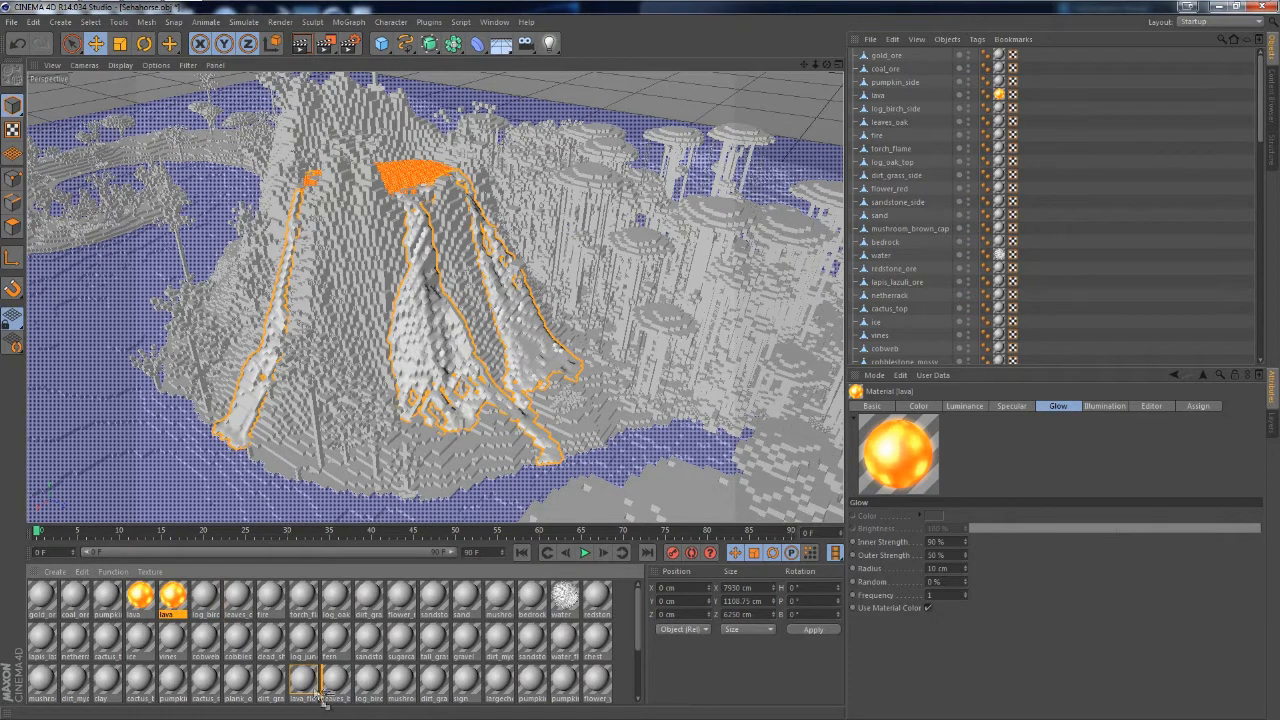
left_click_drag(305, 686, 305, 687, "alt")
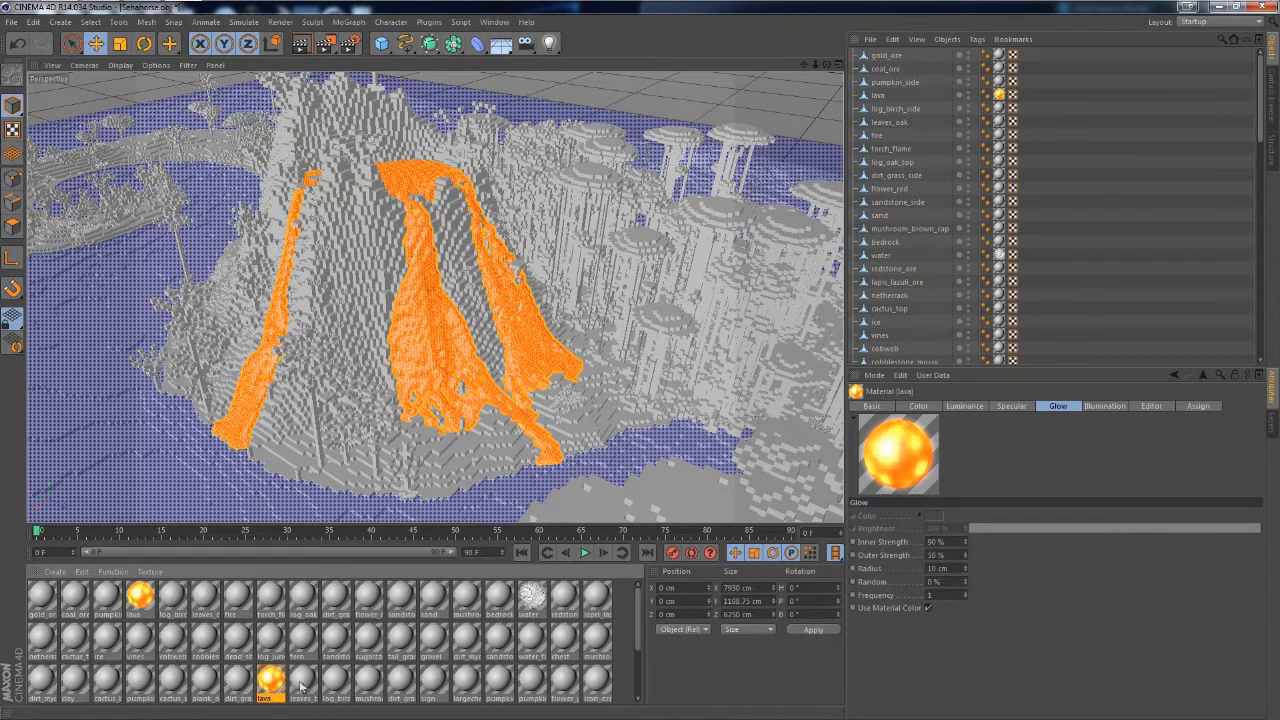
Render a close view of the glowing lava flows on the volcano in the viewport
scroll(447, 363, "up", 3)
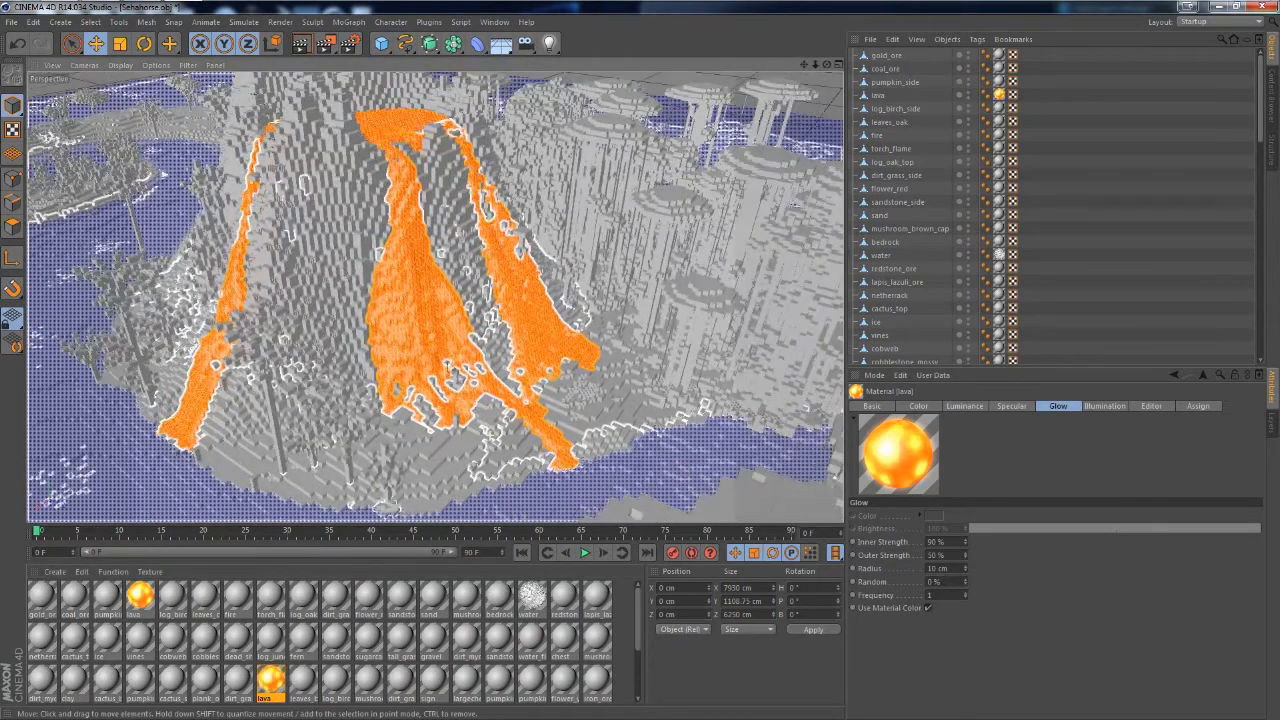
scroll(527, 295, "up", 3)
left_click(306, 50)
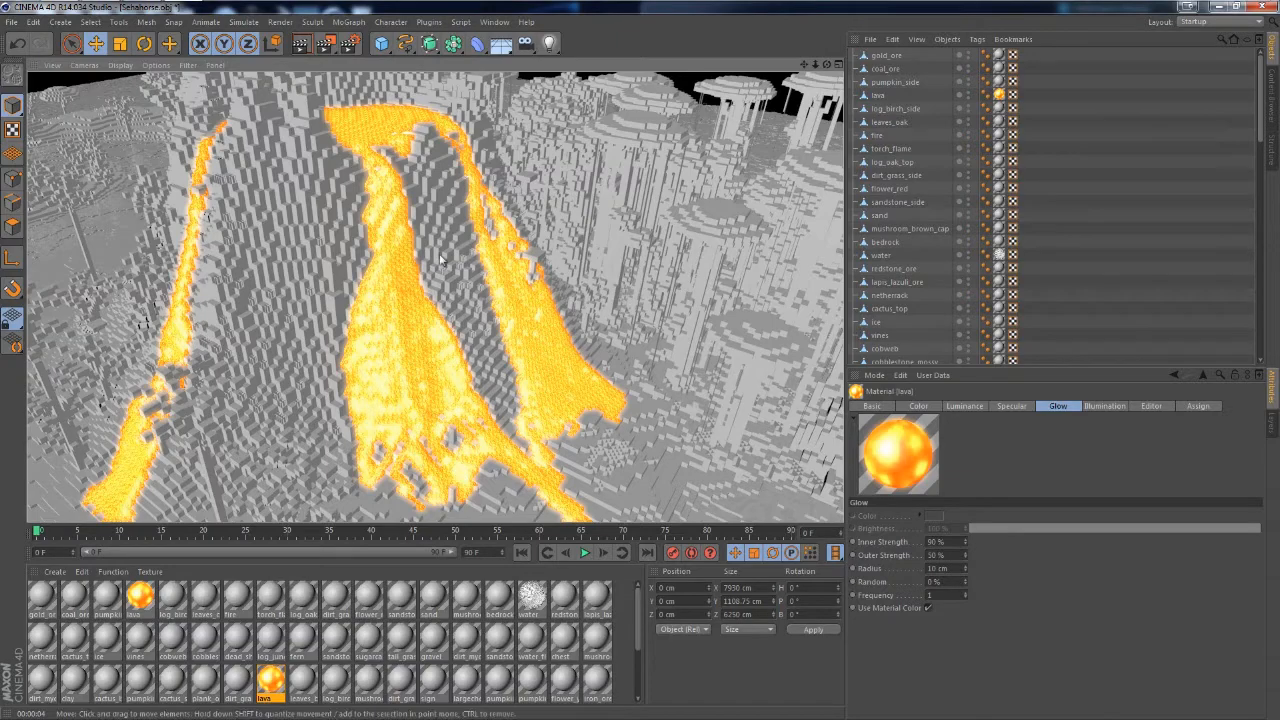
Examine the lava flows on the volcano and the surrounding islands from near and far
scroll(427, 267, "down", 8)
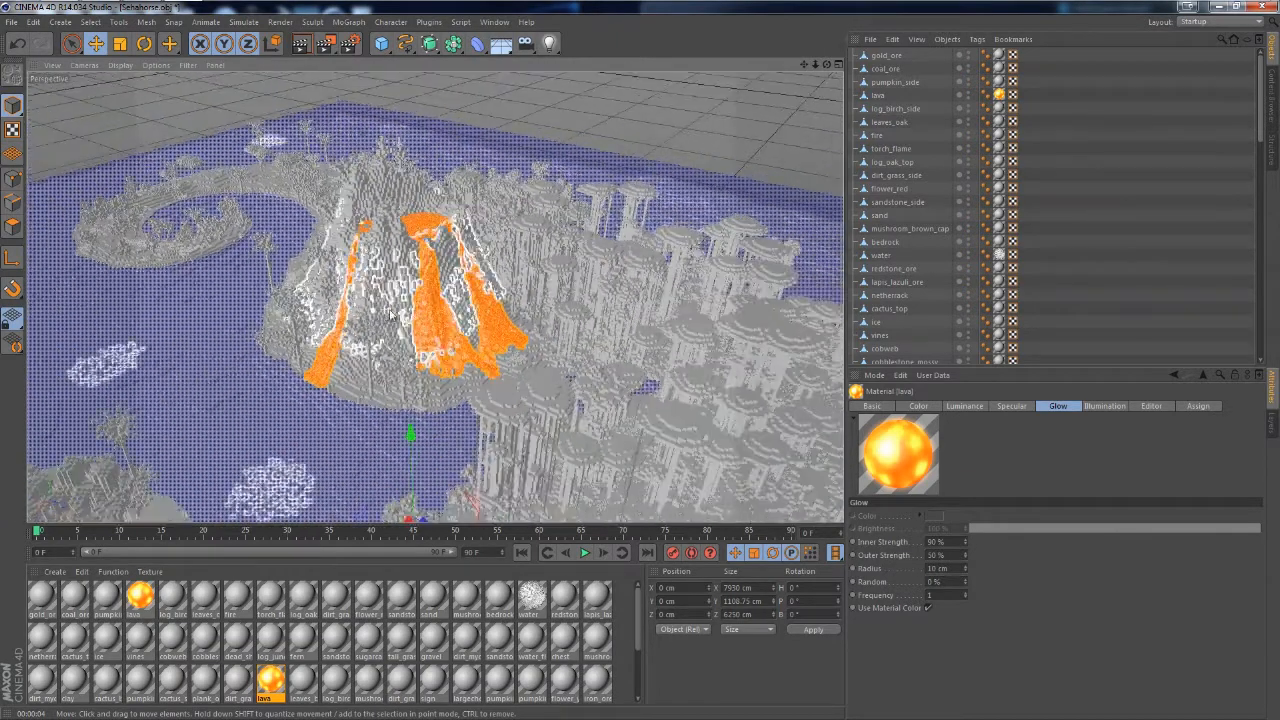
scroll(387, 315, "down", 5)
mouse_move(455, 221)
left_mouse_down("alt")
mouse_move(438, 260)
mouse_move(440, 232)
left_mouse_up("alt")
scroll(412, 310, "up", 6)
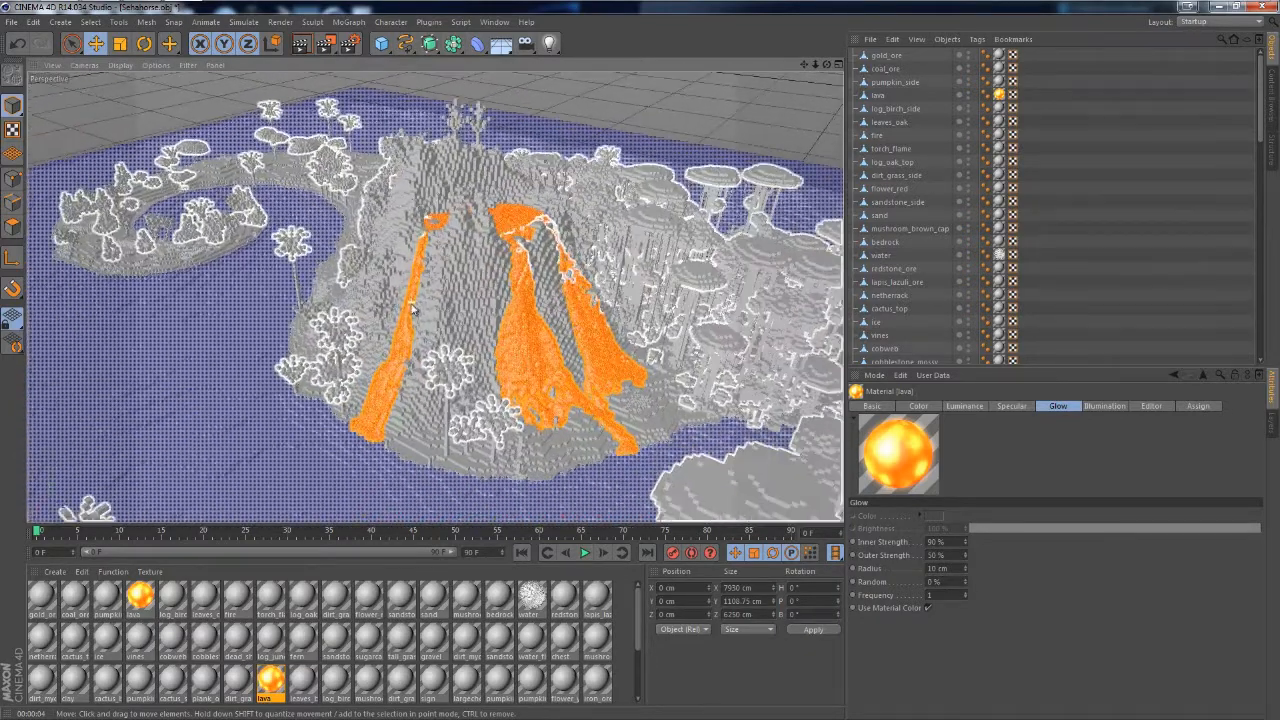
scroll(412, 310, "up", 6)
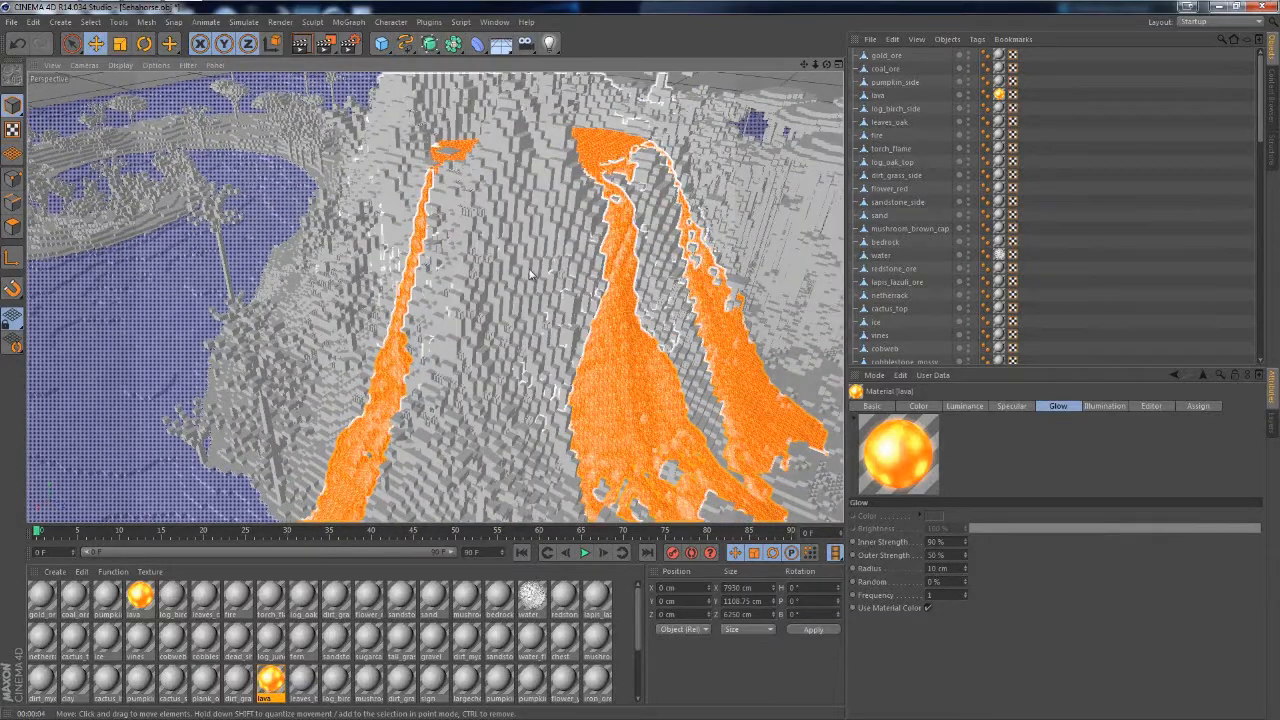
scroll(545, 262, "down", 6)
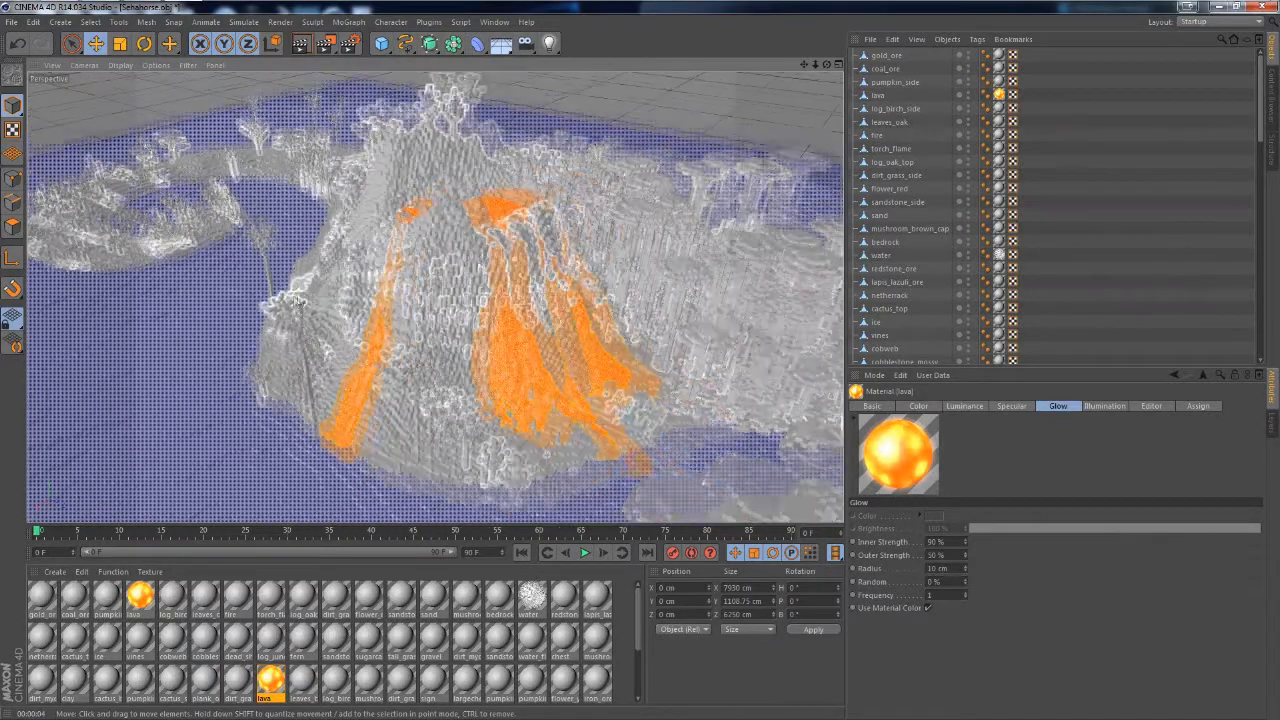
scroll(295, 299, "down", 8)
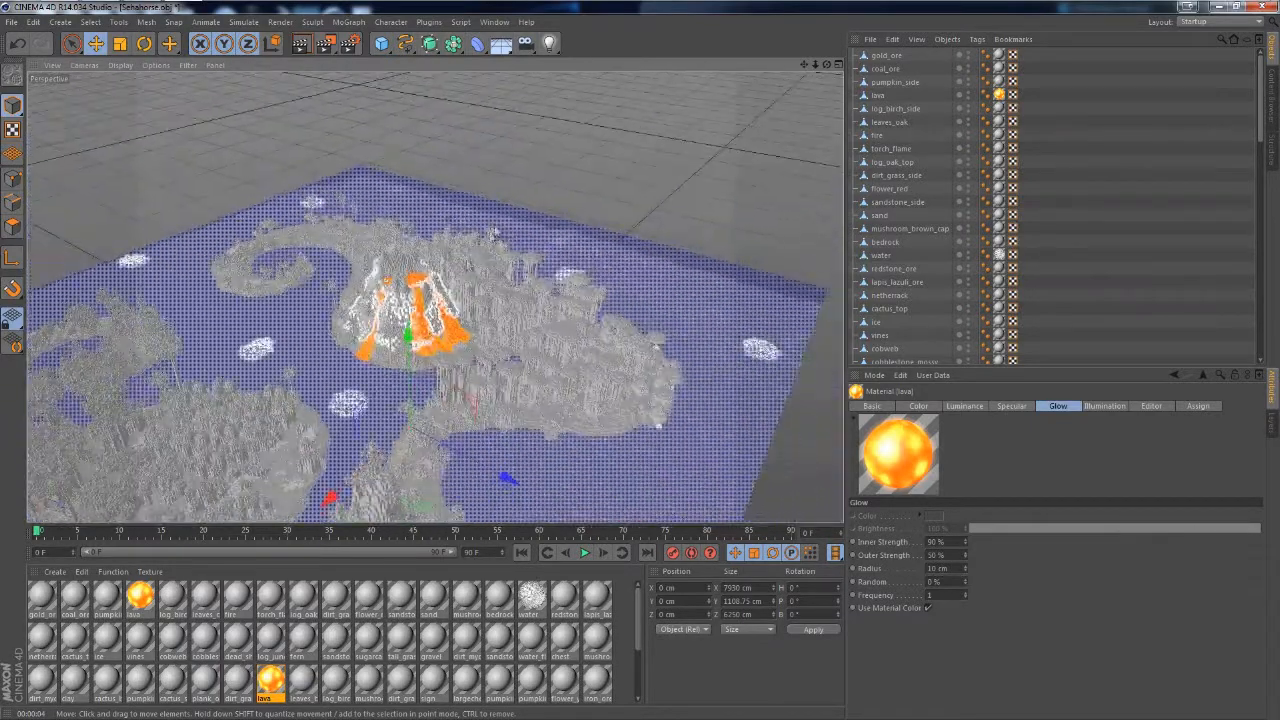
left_click_drag(493, 232, 478, 262, "alt")
scroll(322, 269, "up", 6)
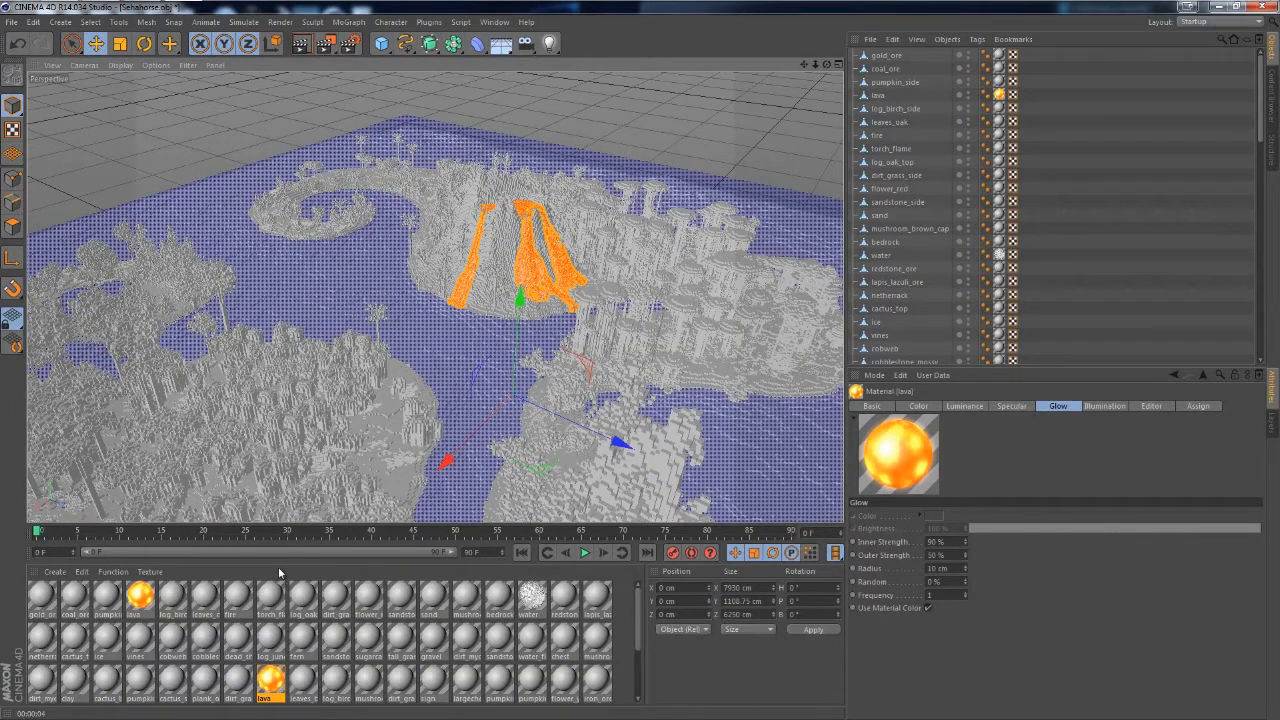
Load dirt_grass_side.png as the color texture of the dirt_grass_side material and set its sampling to None
left_click(337, 598)
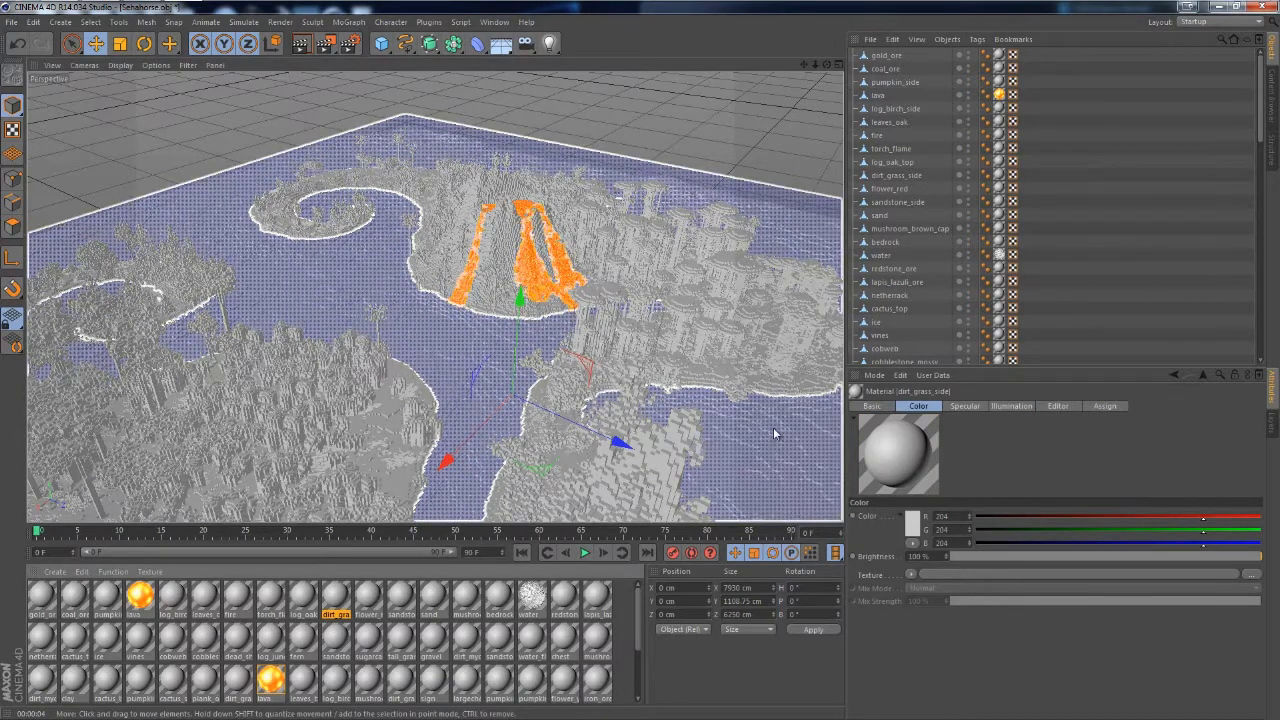
scroll(776, 430, "up", 5)
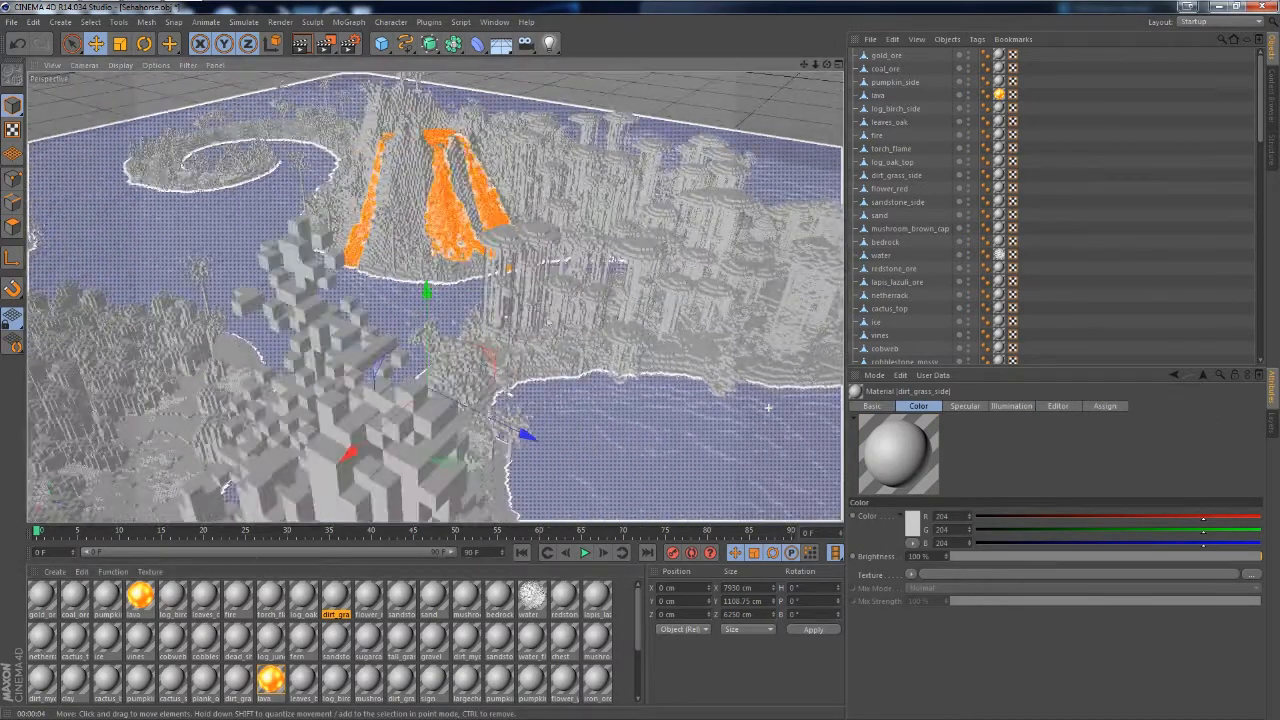
scroll(349, 264, "up", 8)
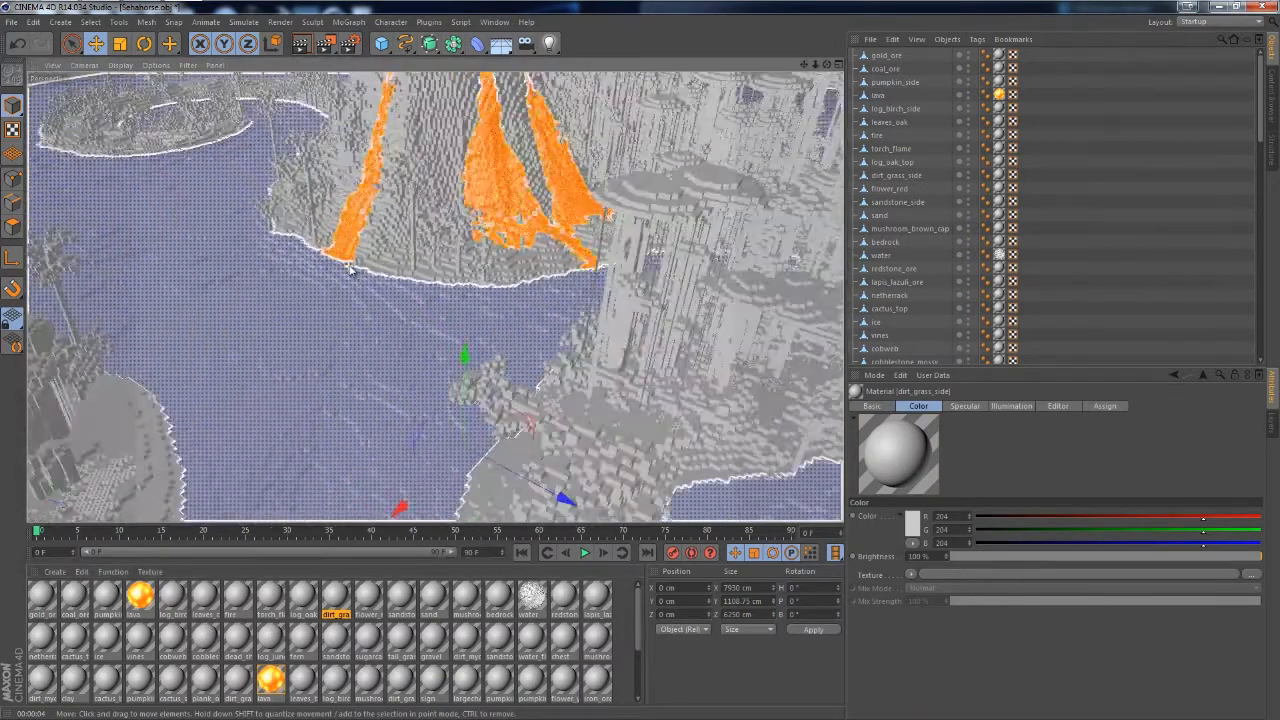
scroll(349, 264, "up", 5)
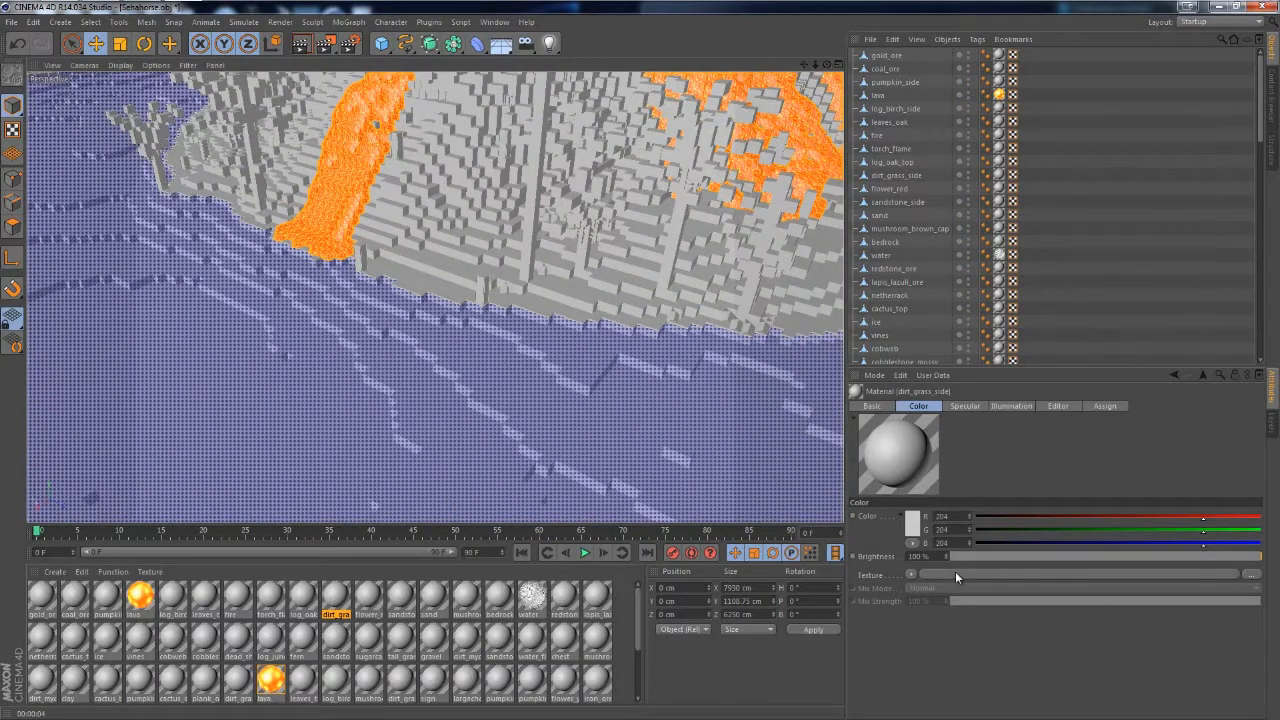
left_click(955, 573)
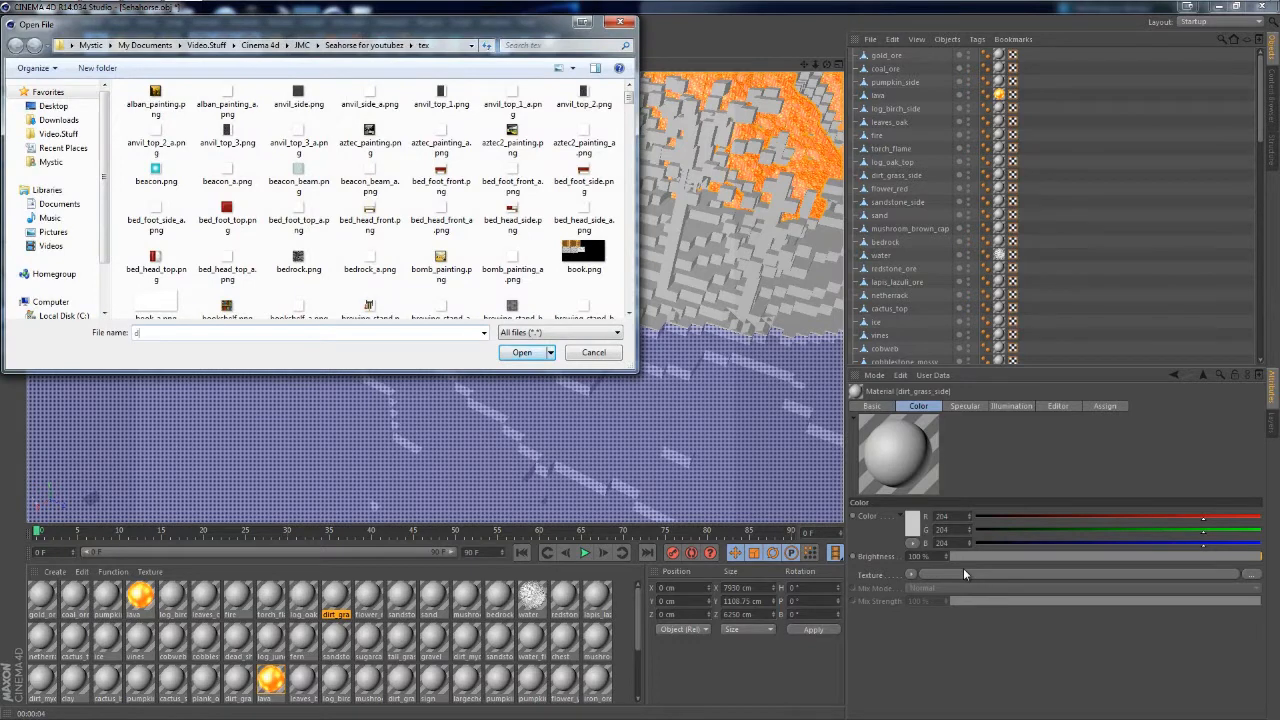
type("dirt_gras")
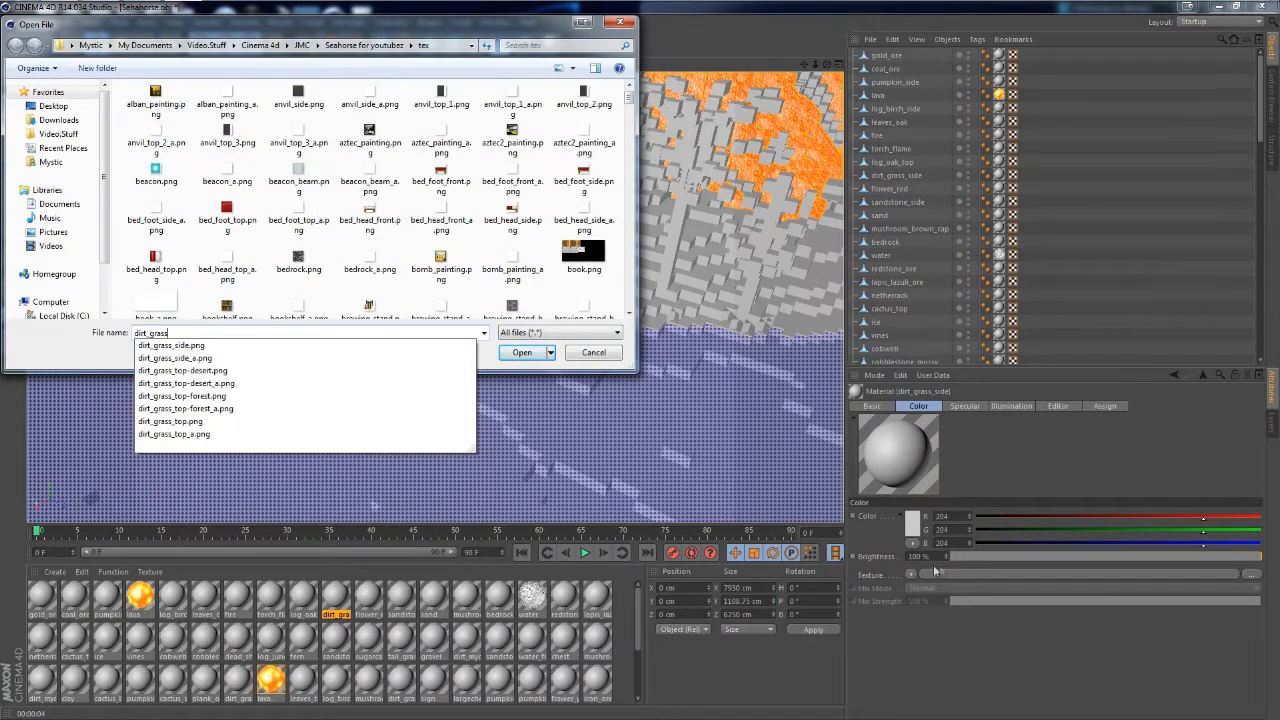
type("s")
left_click(182, 346)
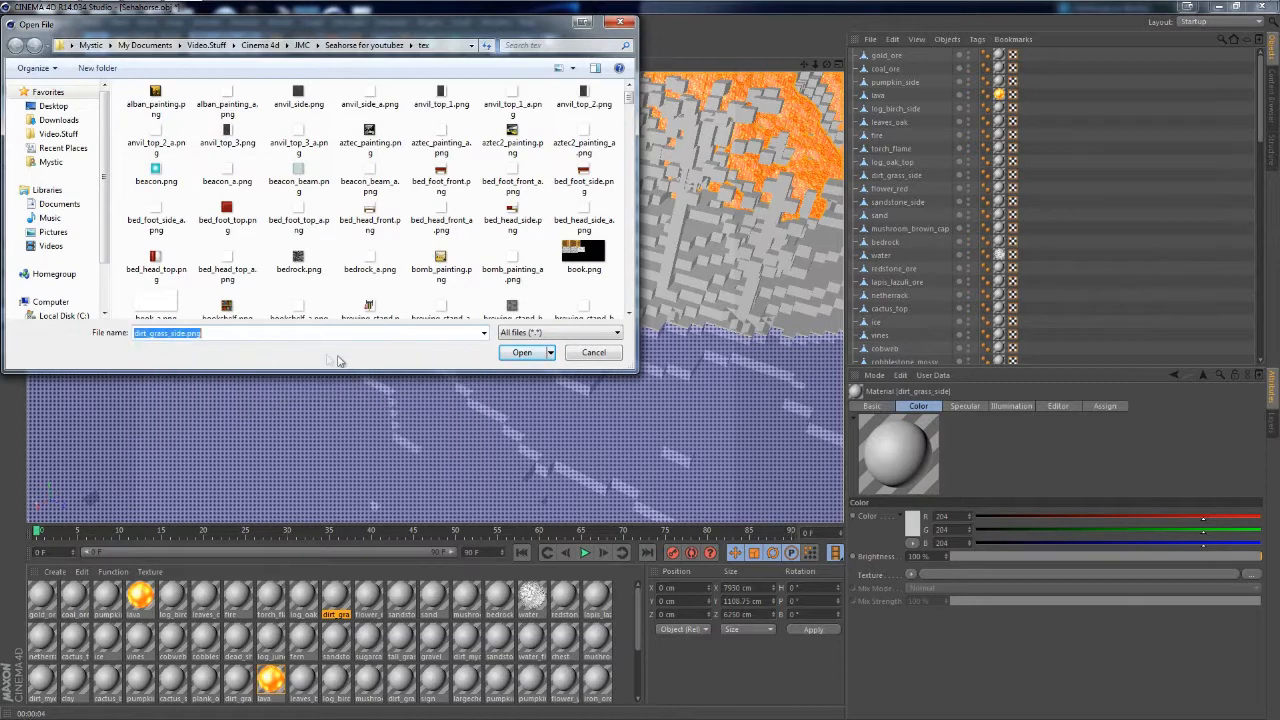
left_click(520, 352)
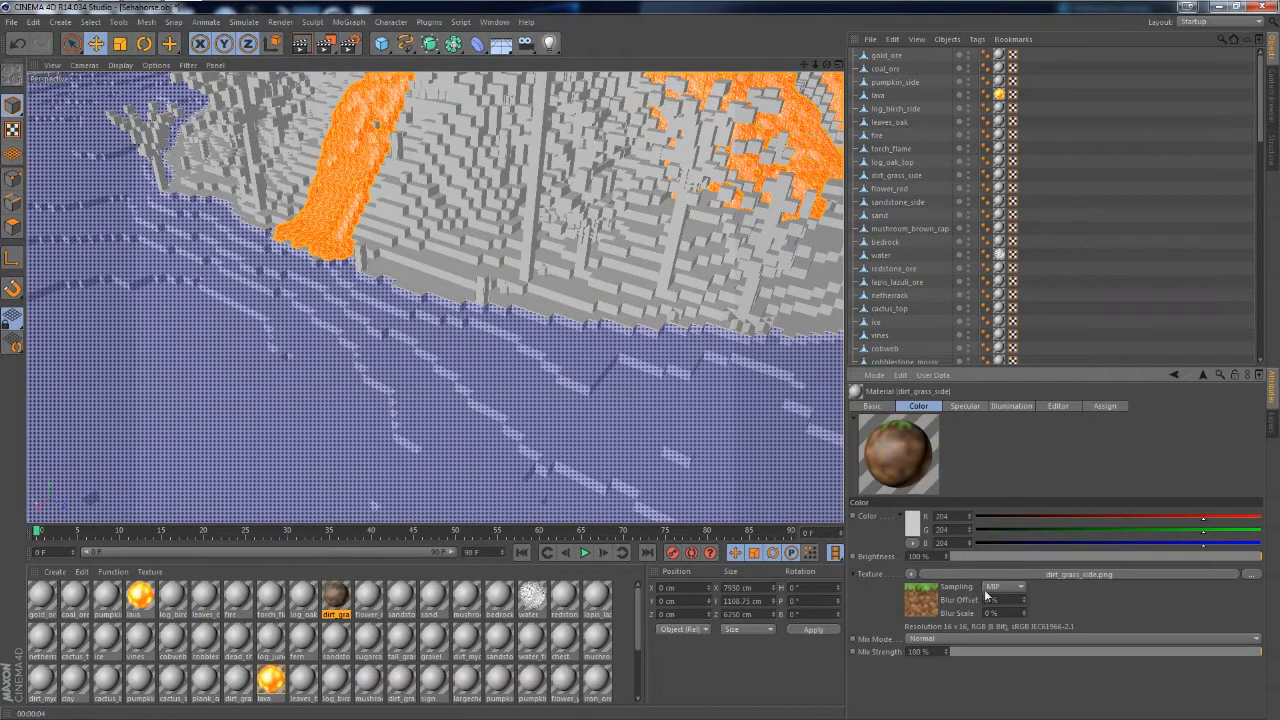
left_click(1000, 586)
left_click(993, 596)
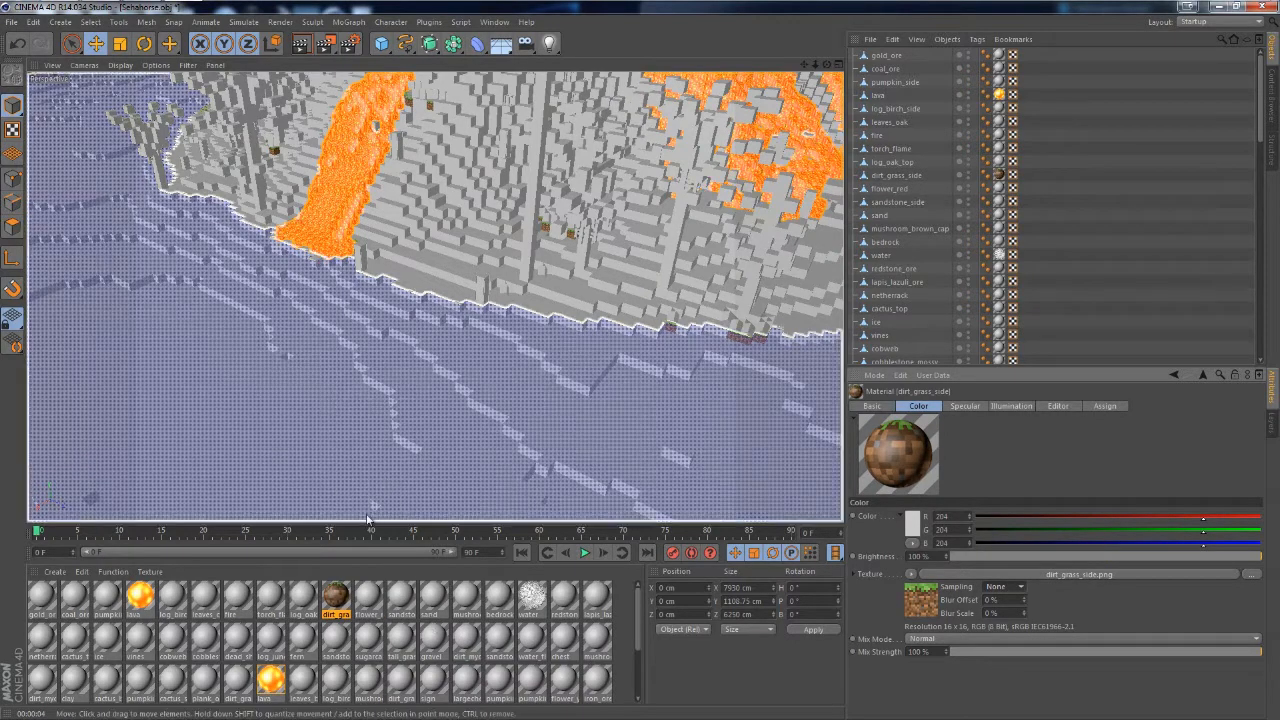
Identify the crossed-plane plants on the volcano island's slope and select the dead shrub for a close view
left_click(369, 597)
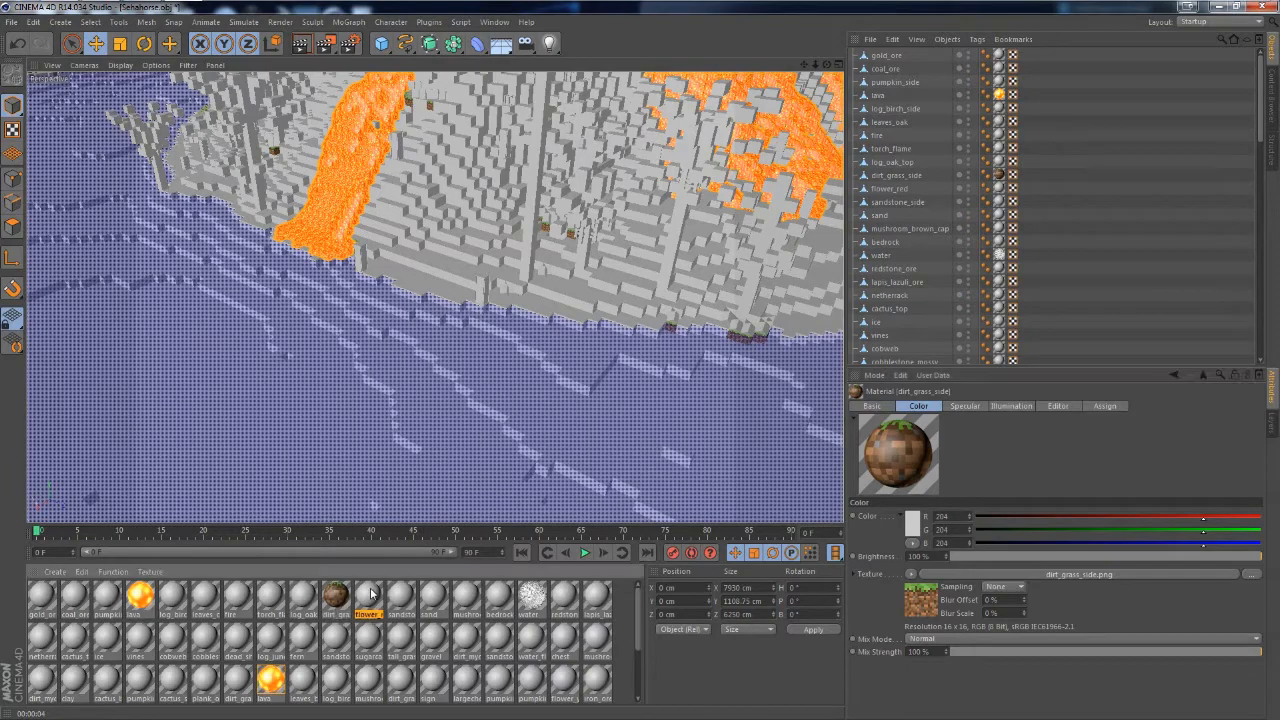
left_click_drag(362, 473, 431, 413, "alt")
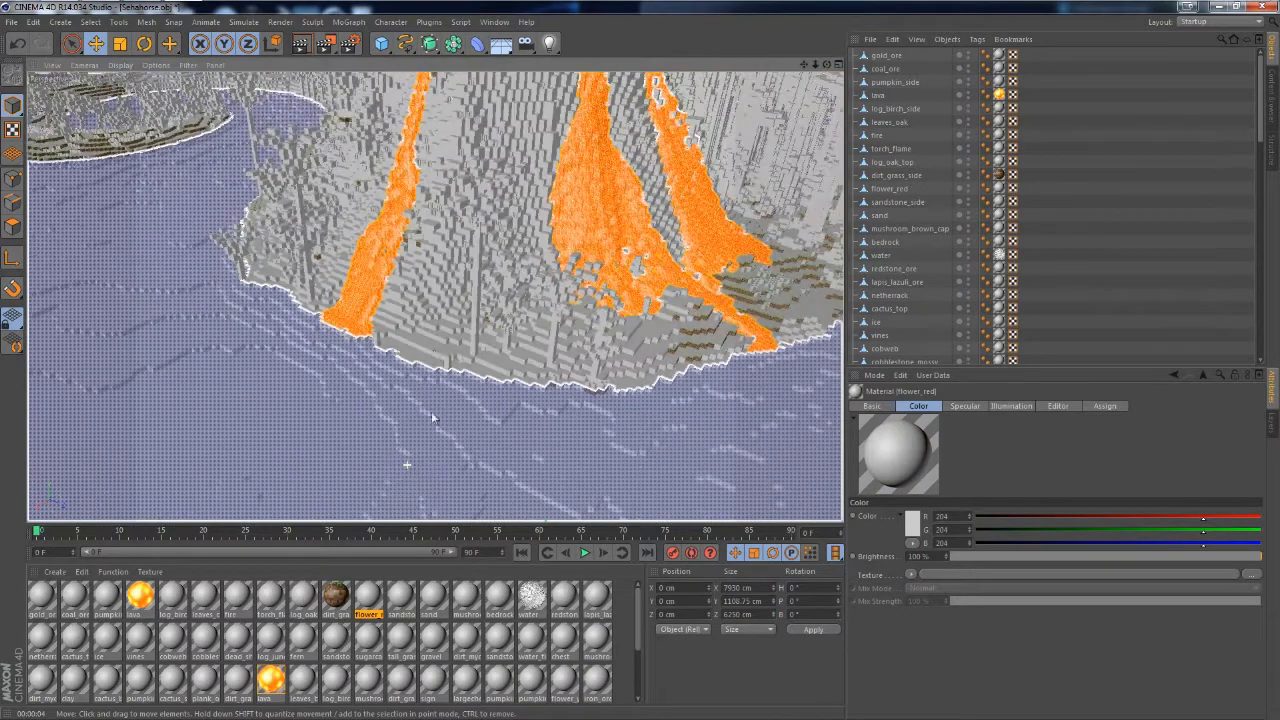
scroll(250, 199, "up", 4)
scroll(250, 199, "up", 6)
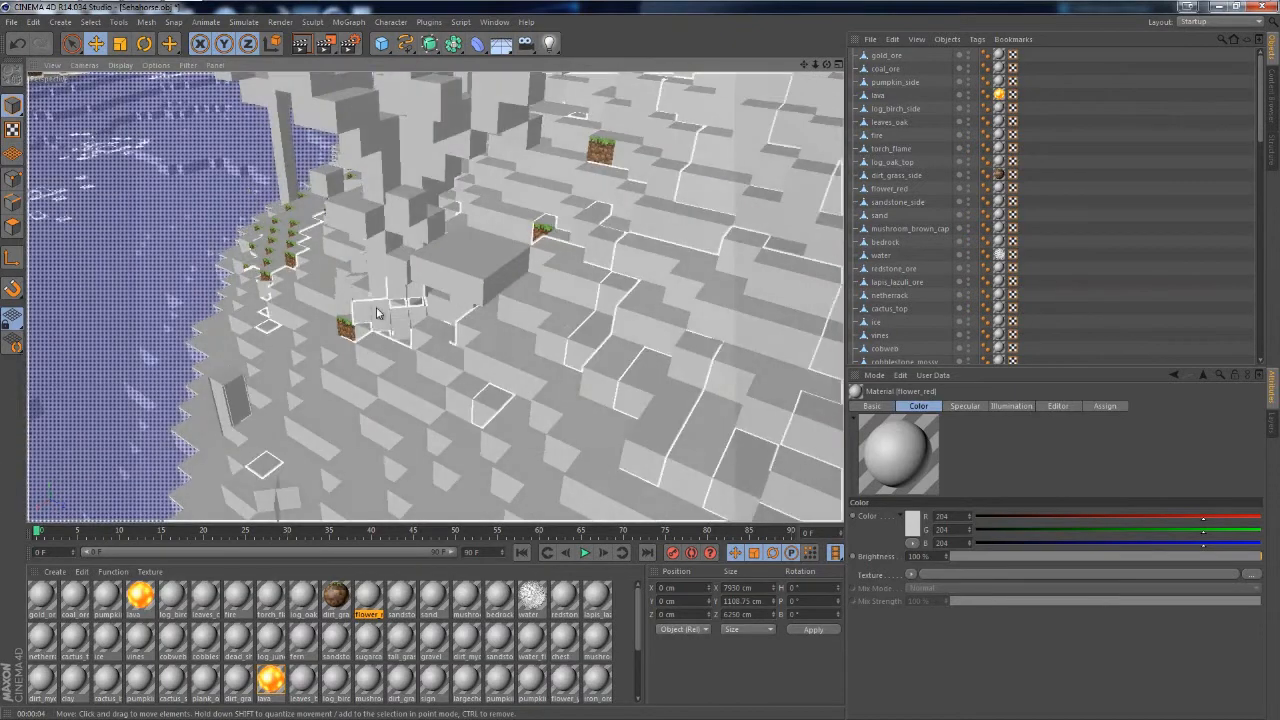
left_click(377, 314)
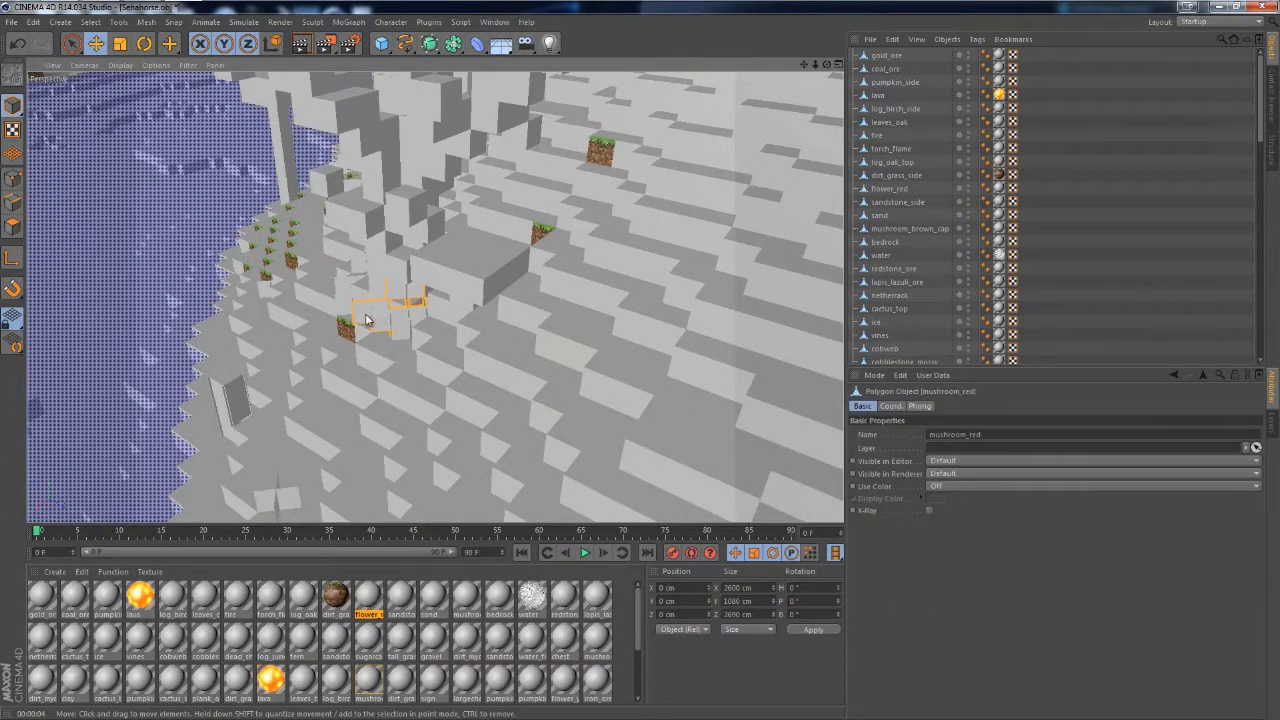
left_click(274, 496)
scroll(283, 482, "up", 6)
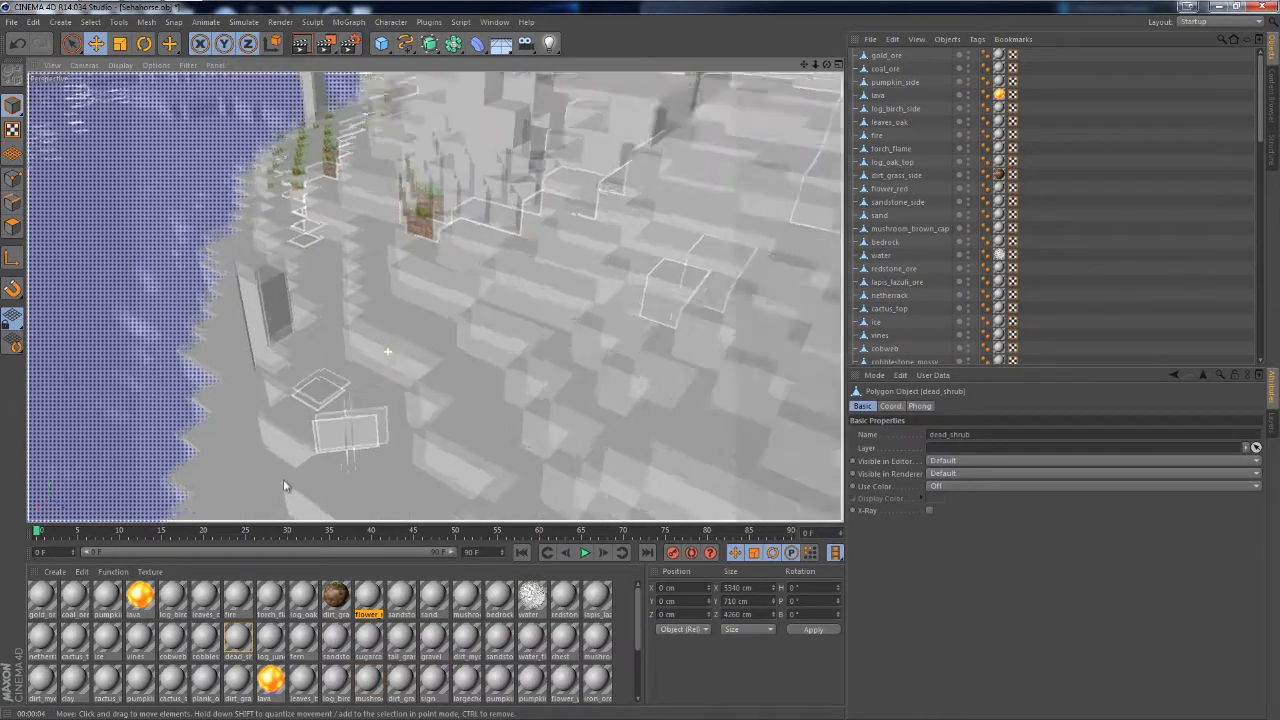
left_click_drag(827, 65, 645, 366)
left_click_drag(806, 64, 207, 462)
Enable the Alpha channel for the dead_shrub material
left_click(238, 647)
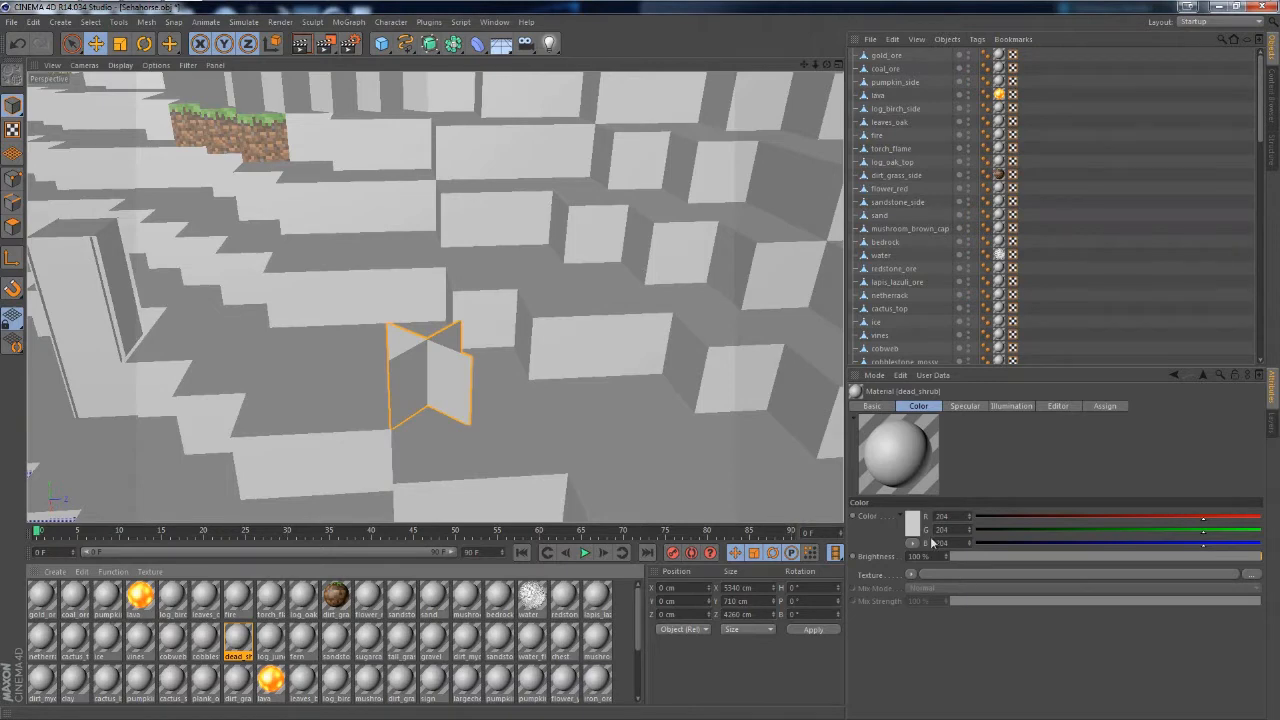
left_click(872, 406)
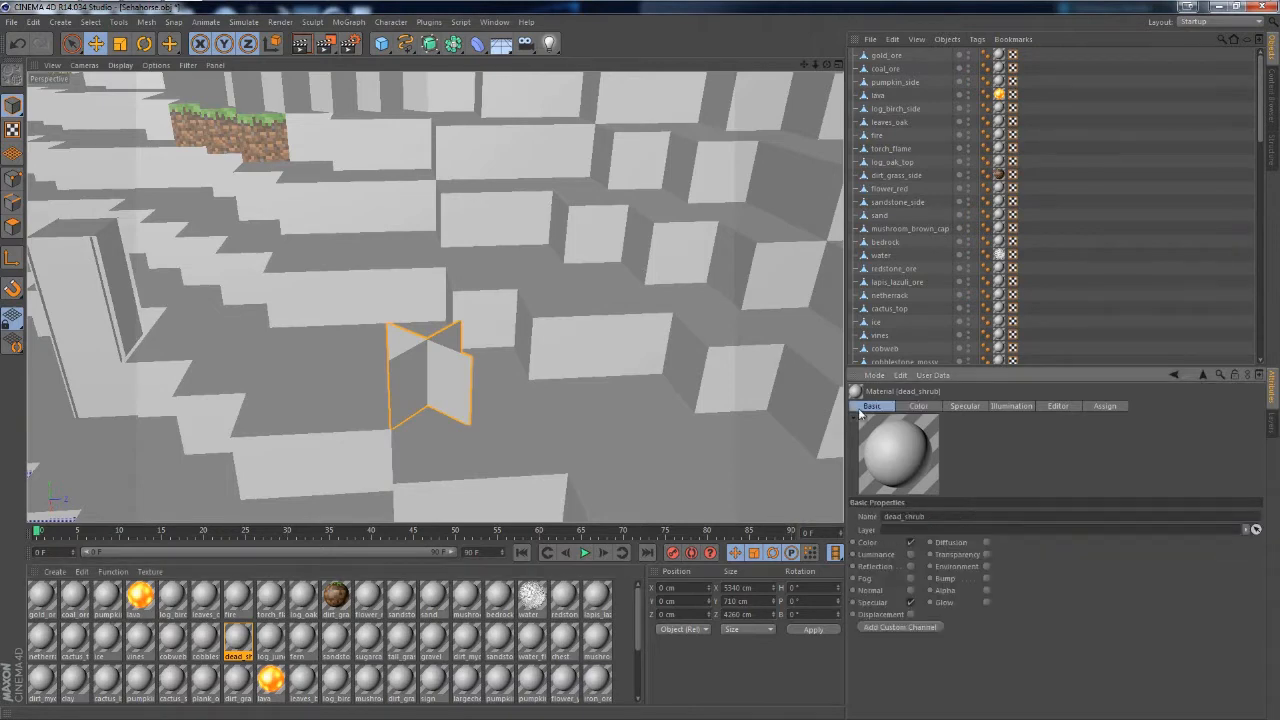
left_click(986, 589)
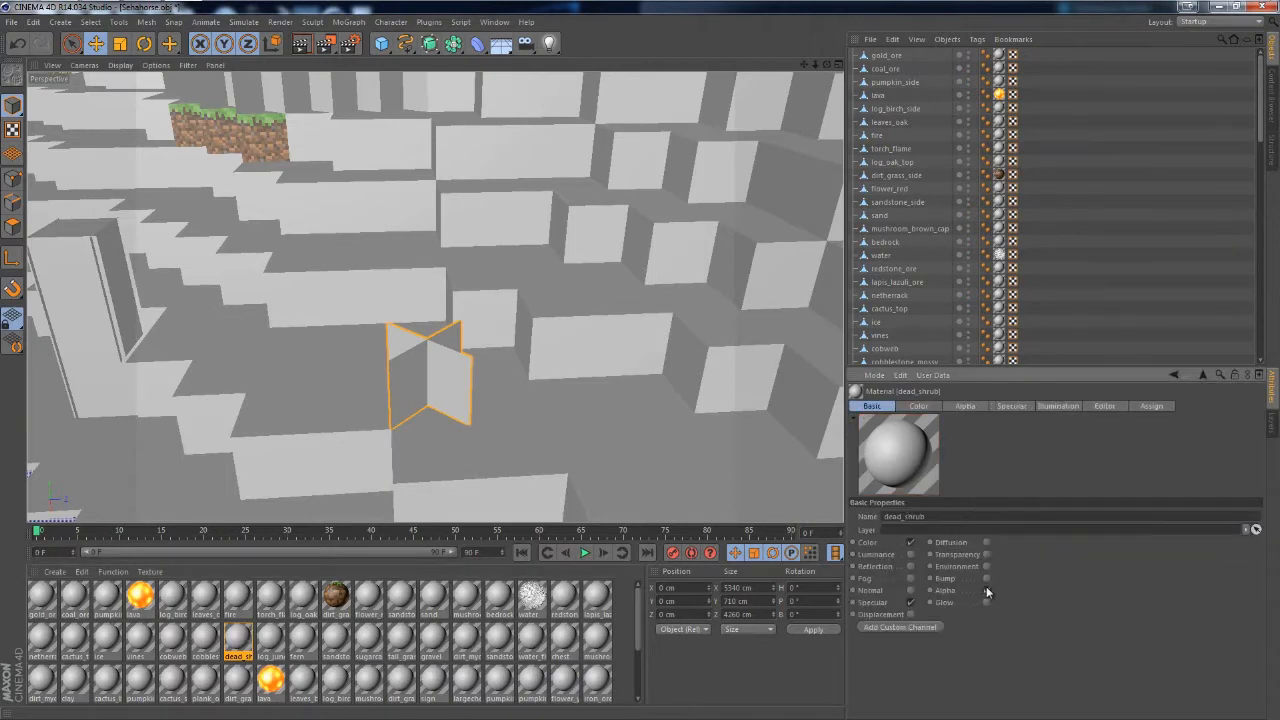
Load dead_shrub.png as the dead_shrub material's color texture and set its sampling to None
left_click(919, 406)
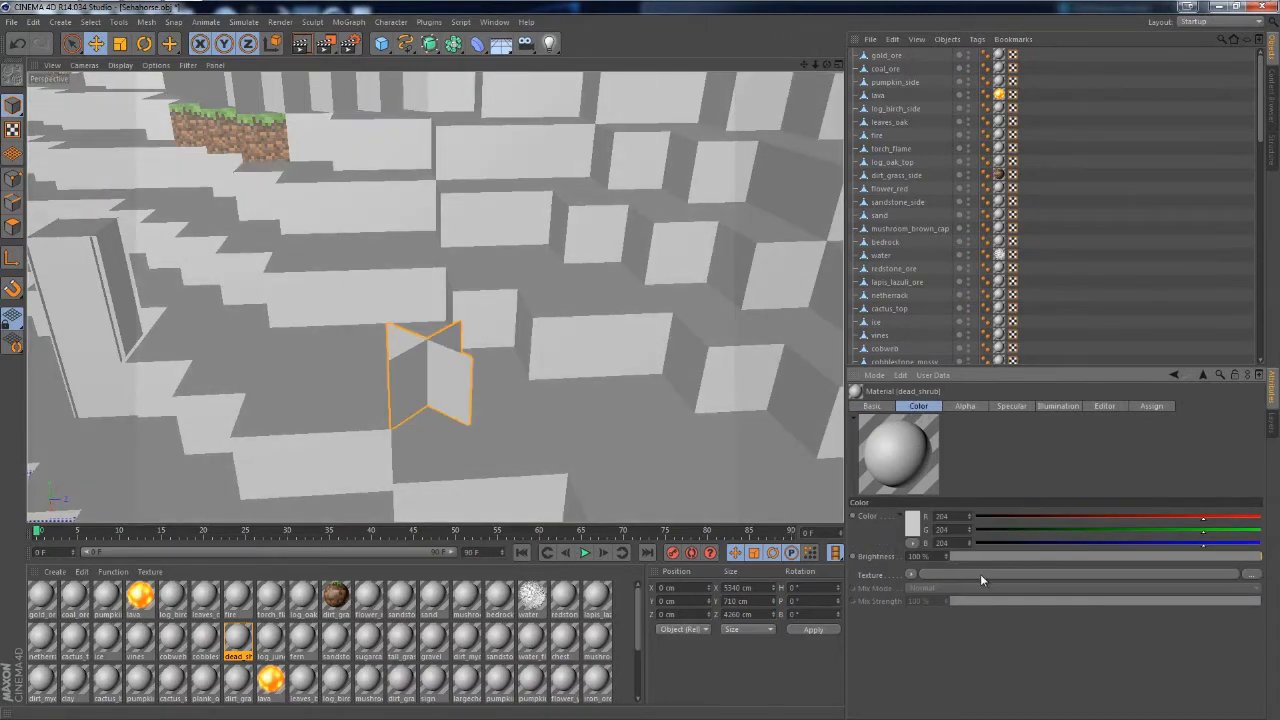
left_click(972, 572)
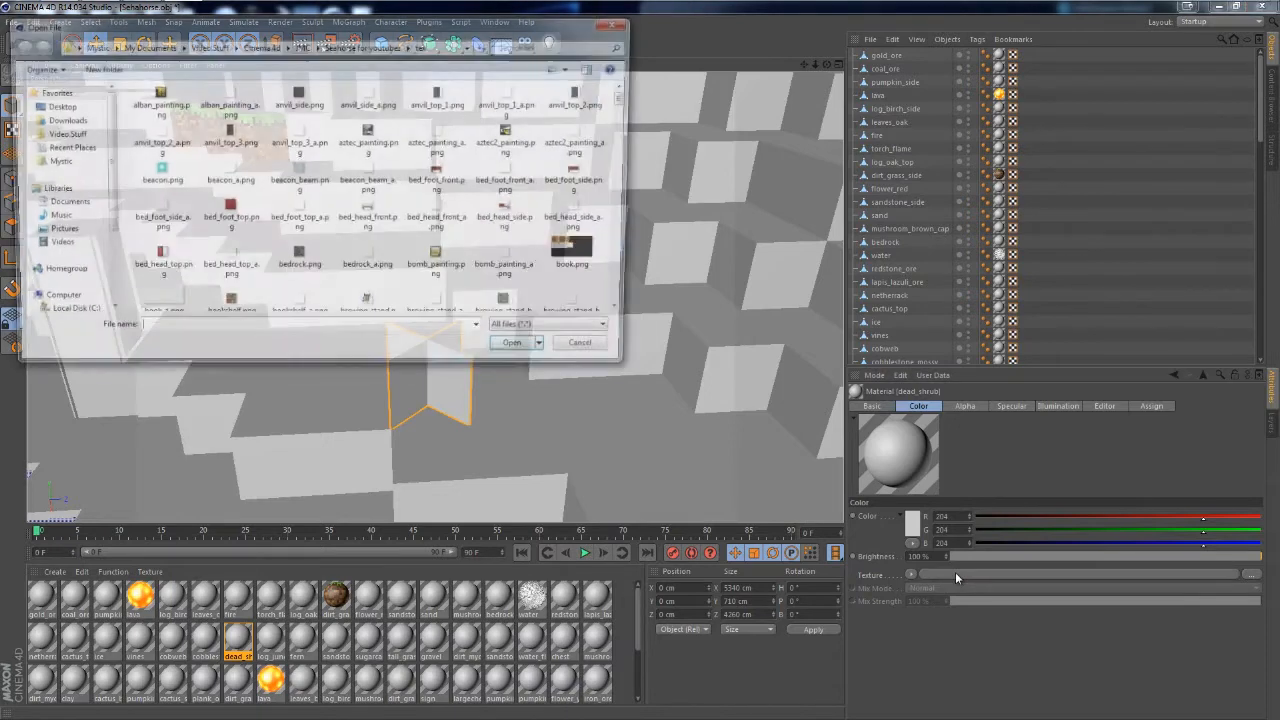
type("dead")
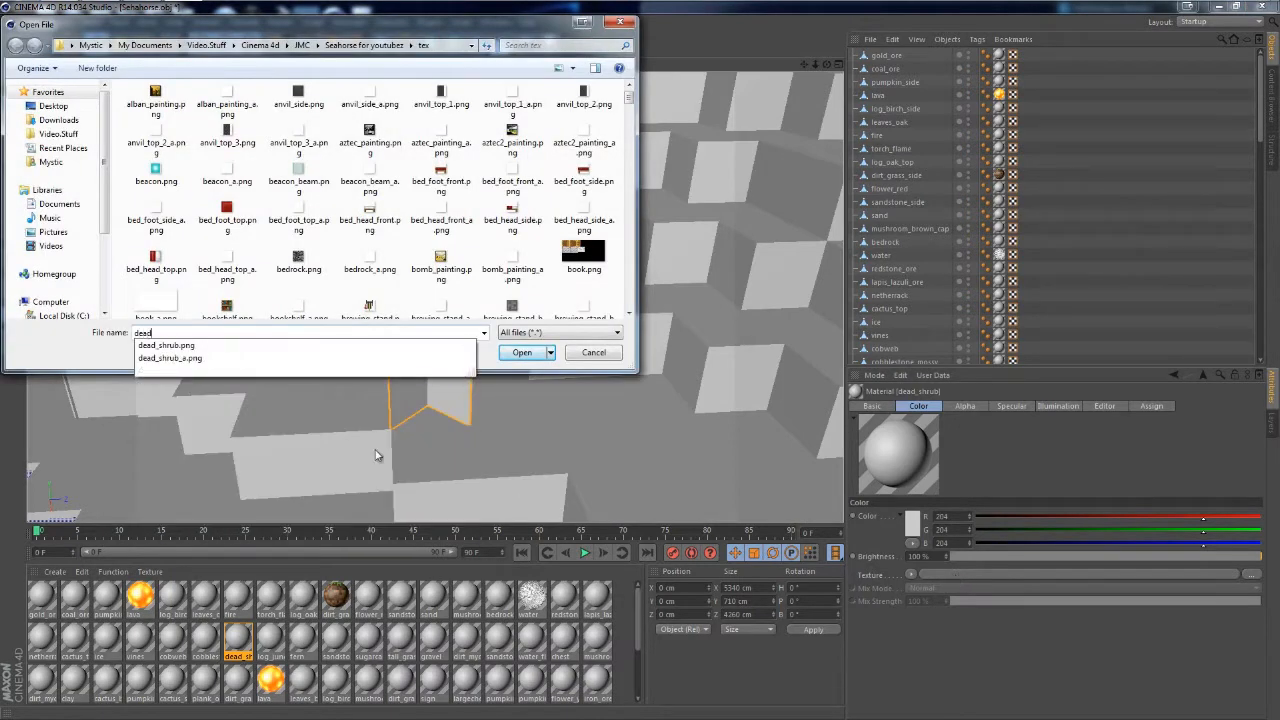
left_click(232, 348)
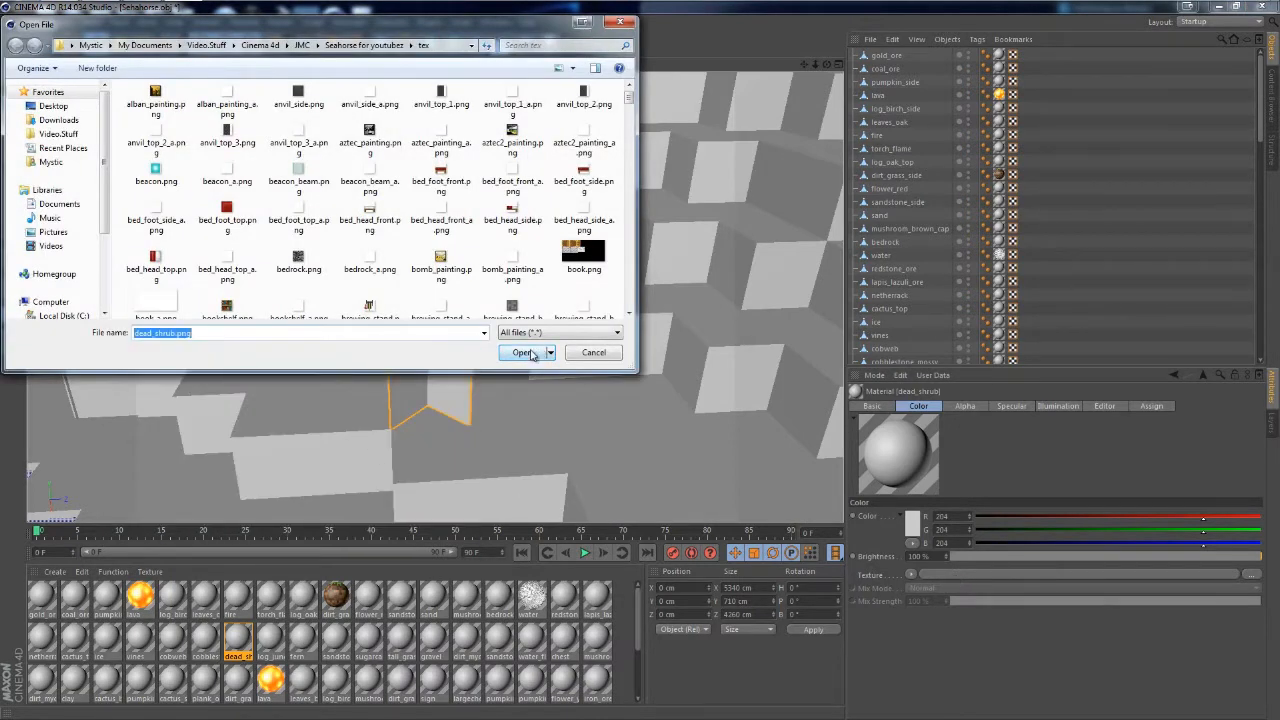
left_click(531, 354)
left_click(1005, 586)
left_click(998, 590)
Load dead_shrub_a.png as the dead_shrub material's alpha texture and set its sampling to None
left_click(965, 406)
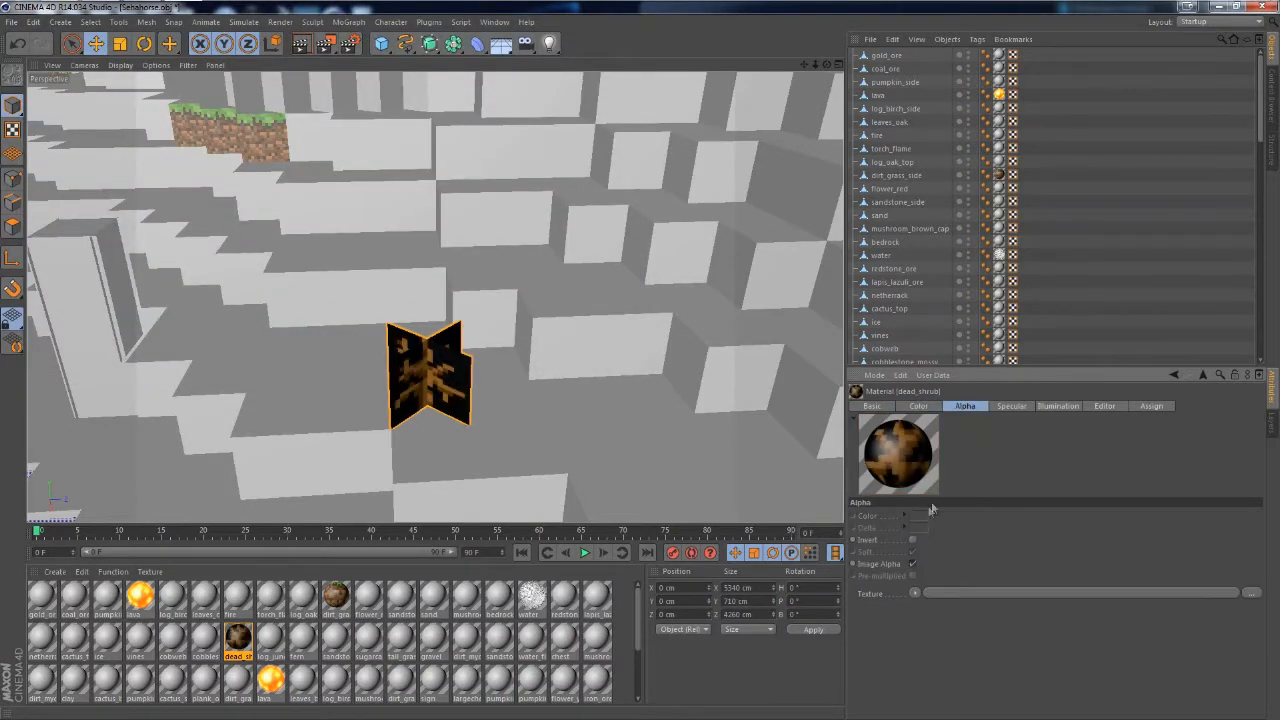
left_click(960, 593)
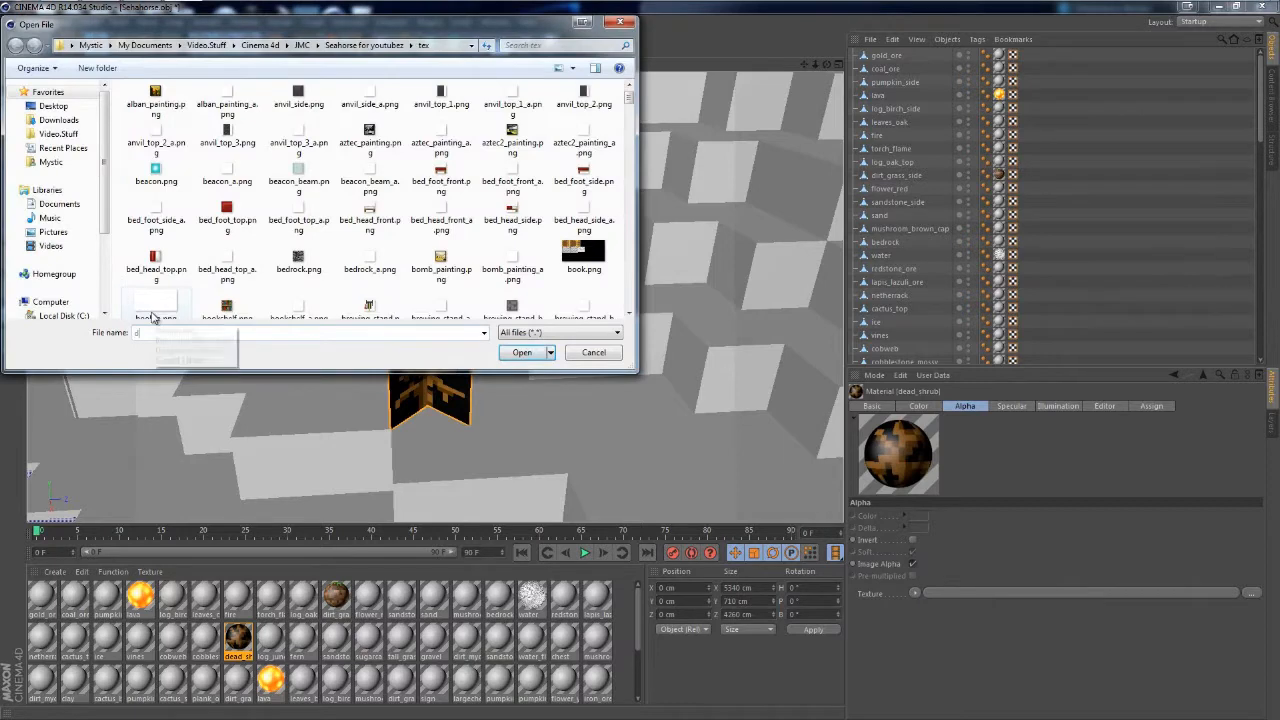
type("dead")
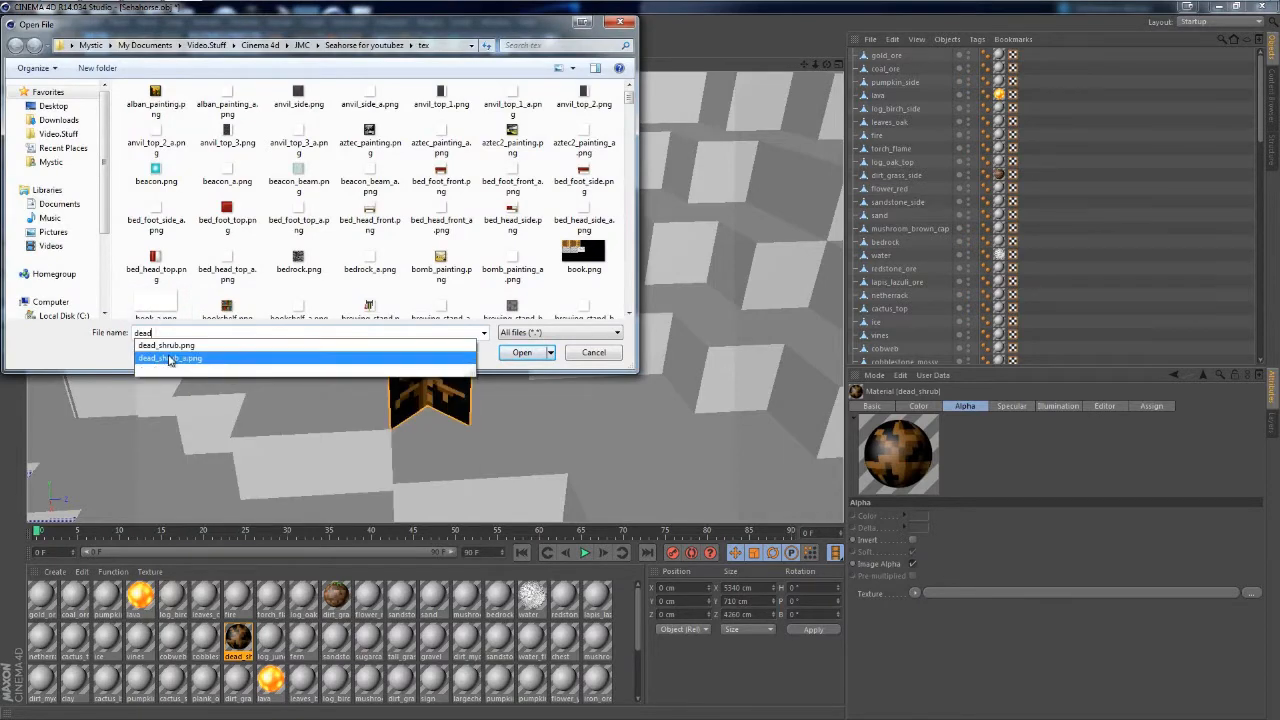
left_click(172, 358)
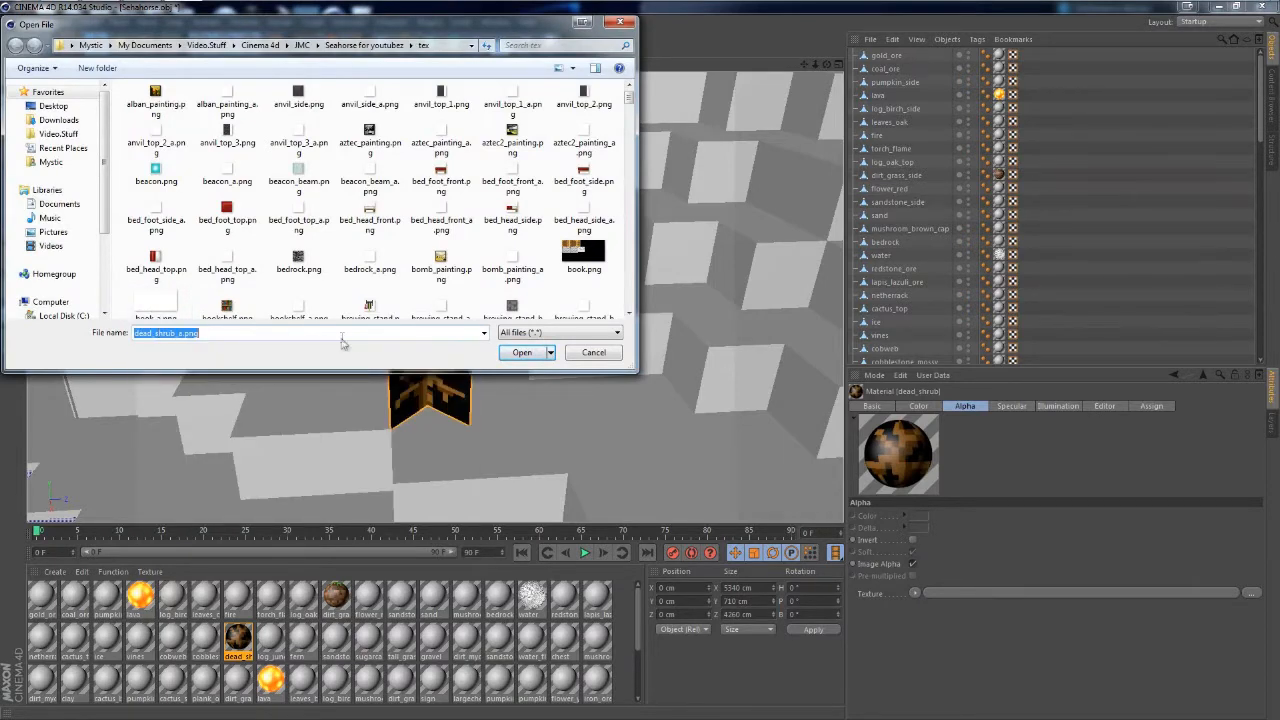
left_click(521, 352)
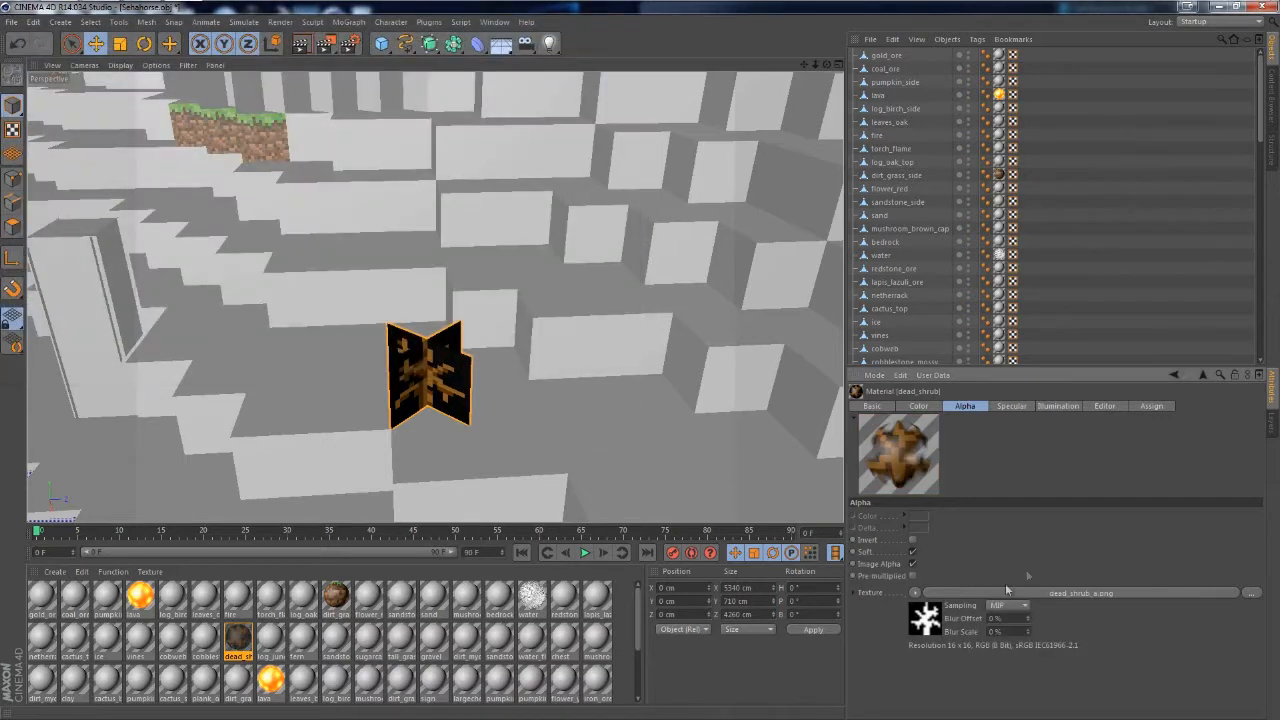
left_click(998, 606)
left_click(1002, 499)
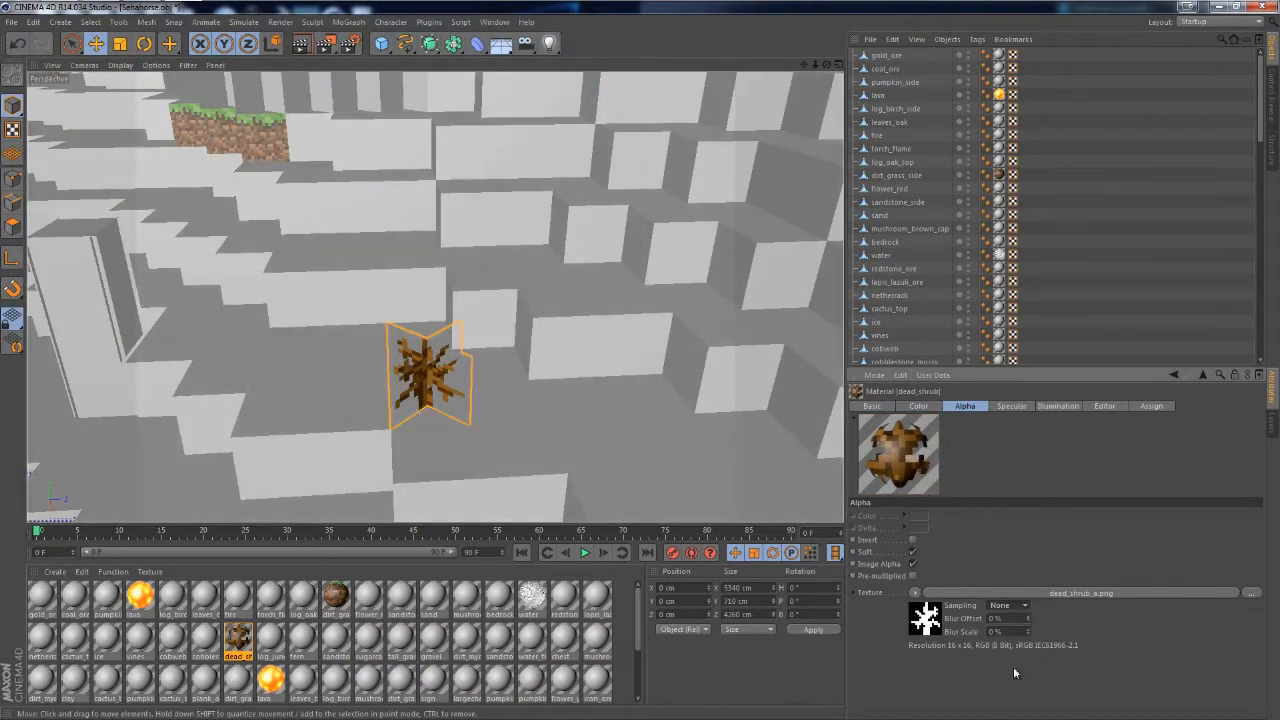
Inspect the textured dead shrub from several angles and render a close view of it in the viewport
scroll(466, 386, "up", 5)
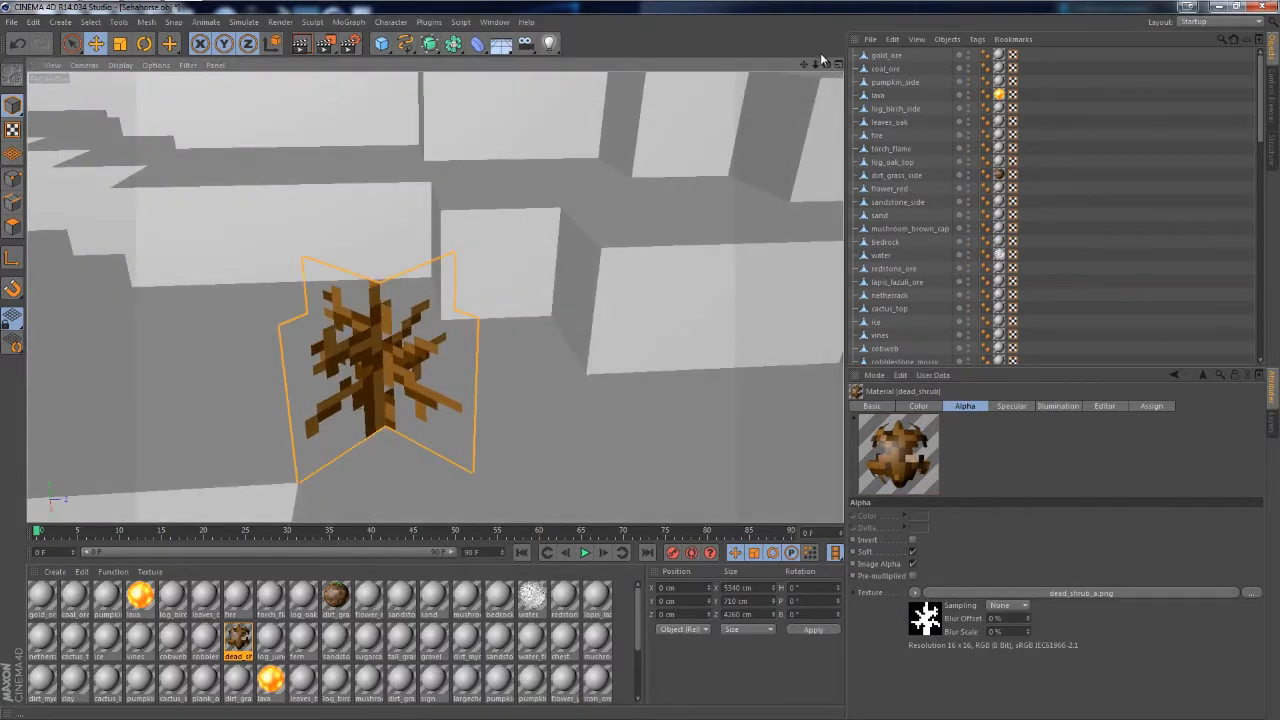
left_click_drag(825, 63, 640, 359)
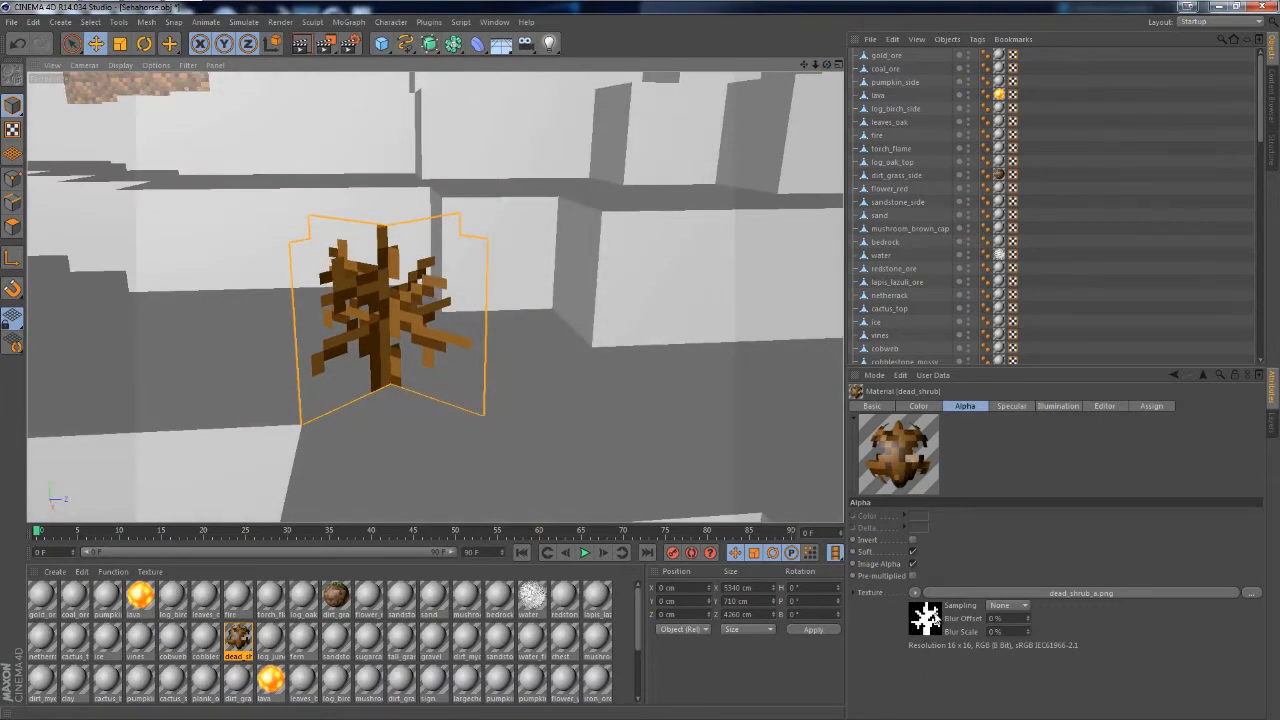
left_click_drag(827, 65, 640, 359)
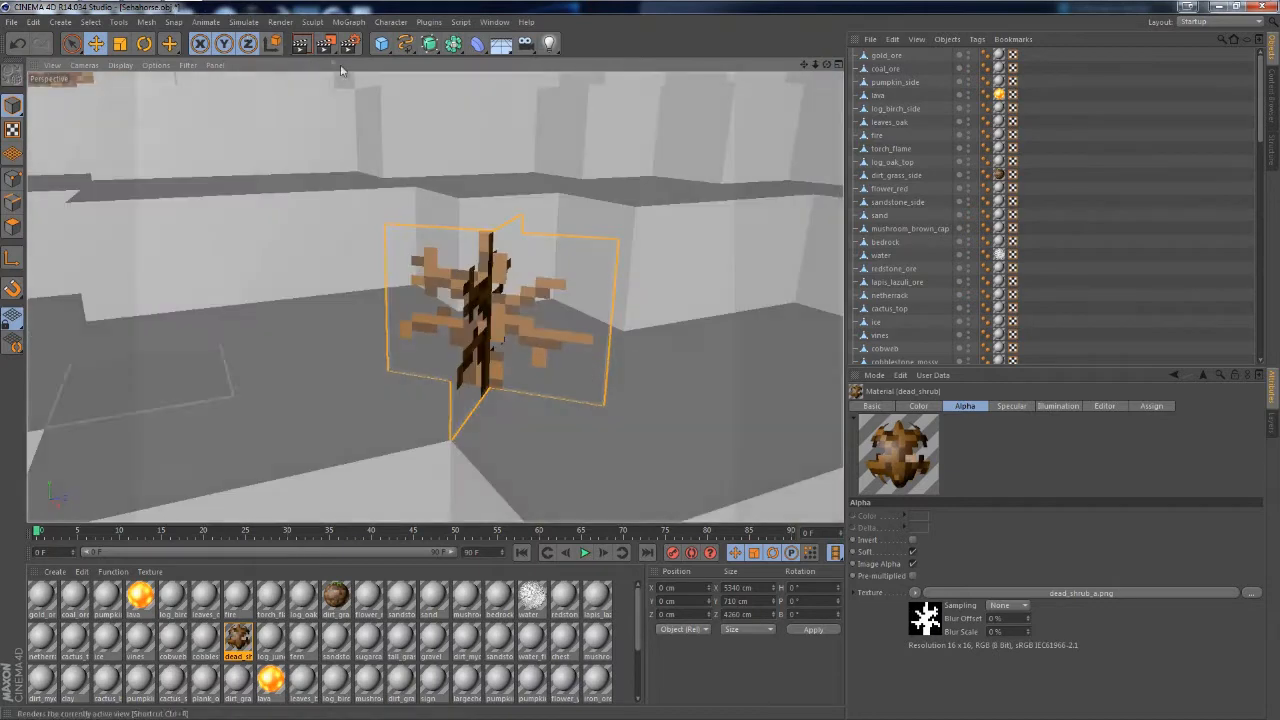
left_click(303, 43)
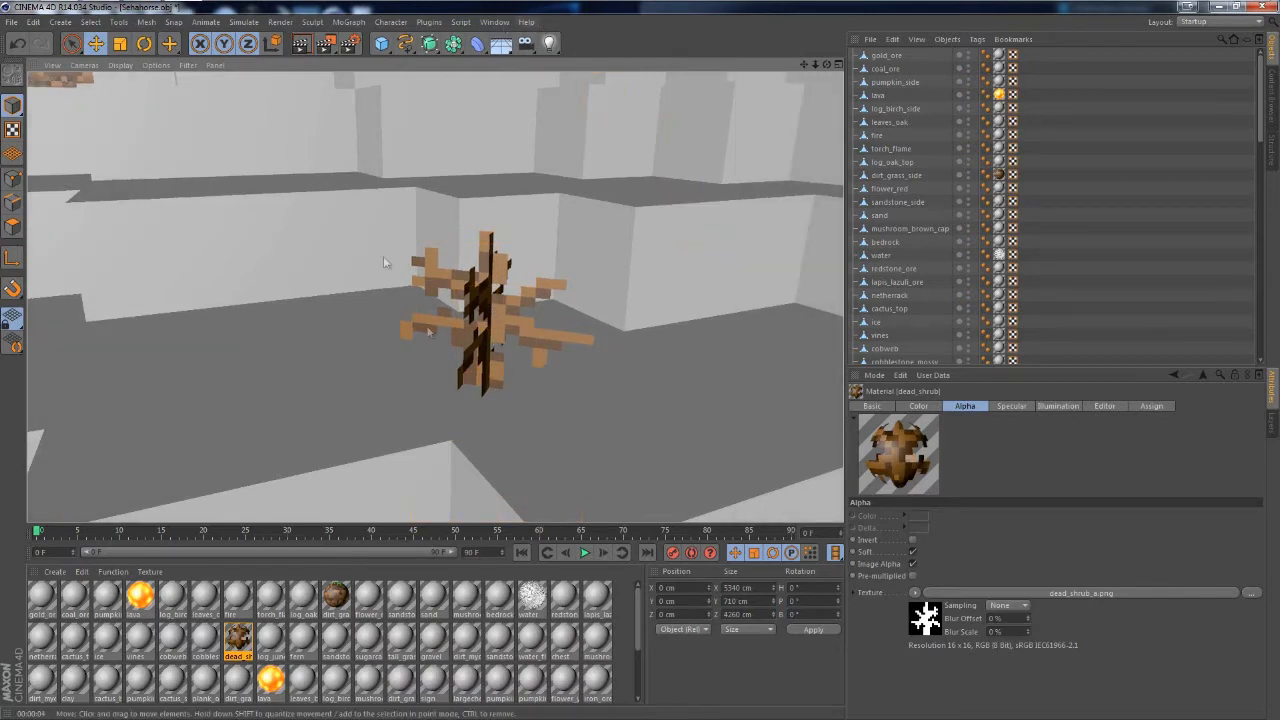
Examine the dead shrubs and grass blocks across the volcano island from farther away
scroll(472, 372, "down", 8)
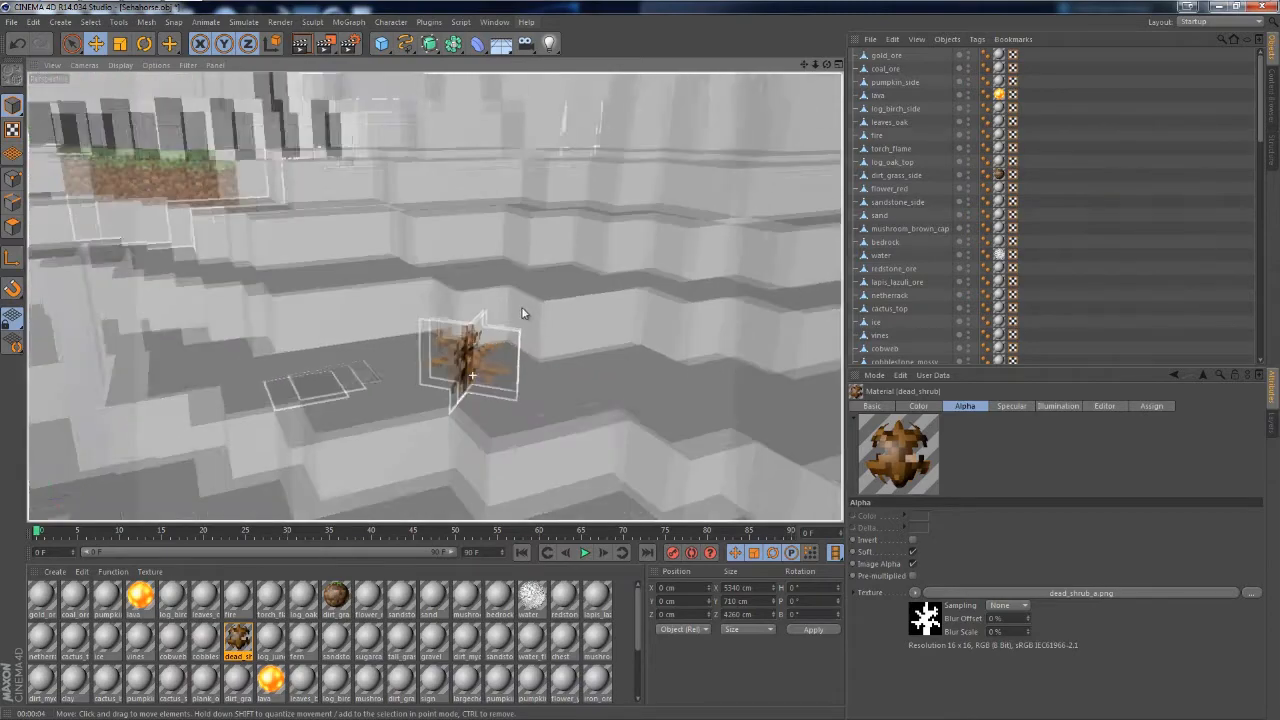
scroll(522, 313, "down", 8)
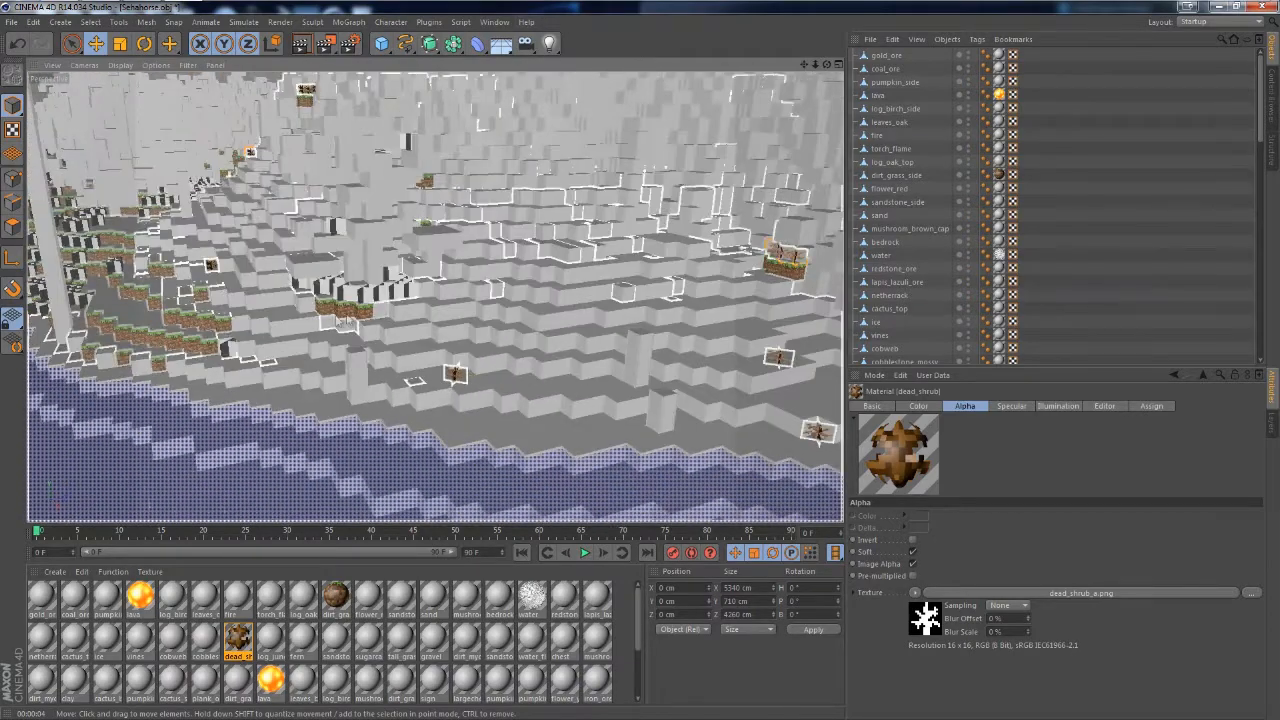
scroll(338, 321, "down", 6)
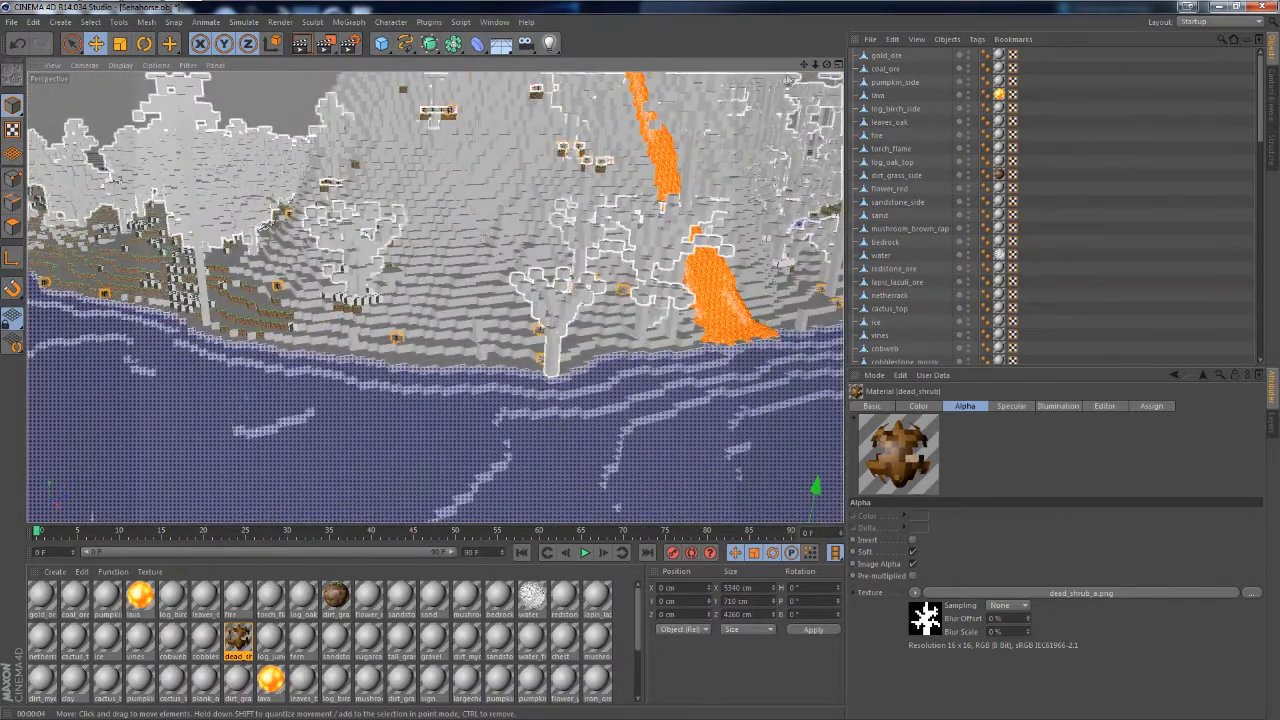
left_click_drag(652, 374, 480, 400)
scroll(303, 247, "down", 7)
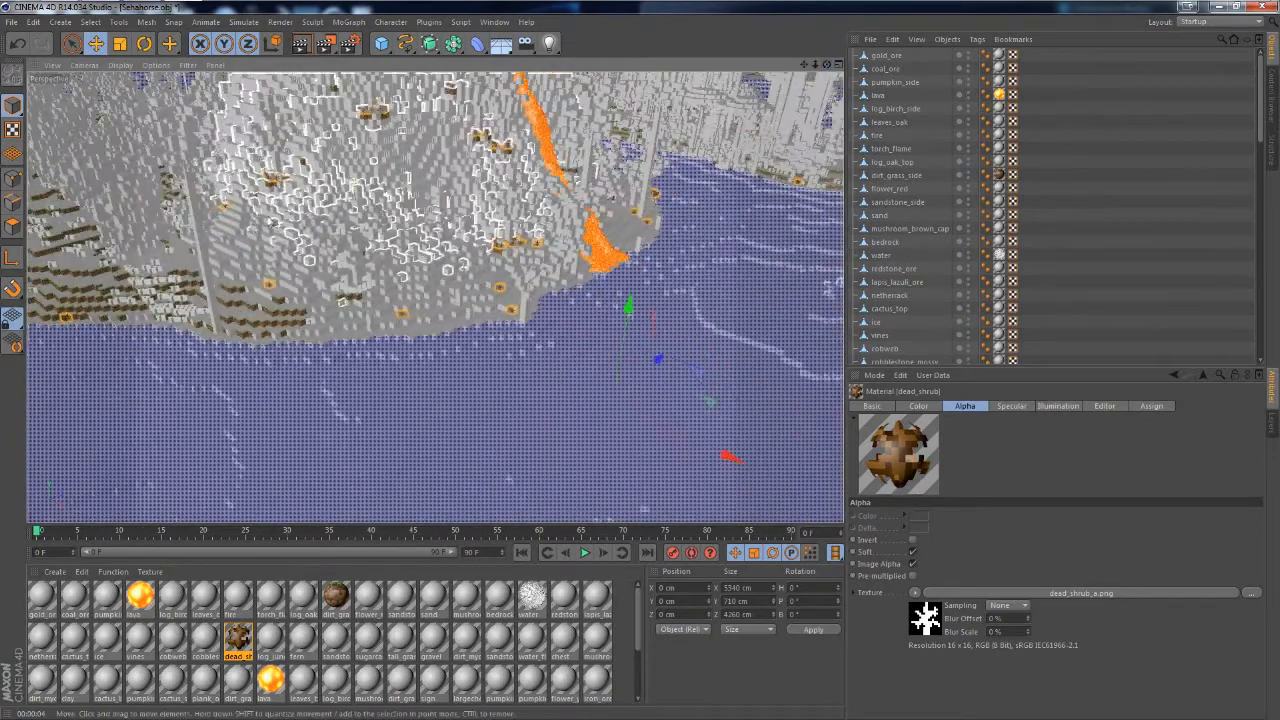
Find the material used by the tree leaves, leaves_oak, and enable its Alpha channel
scroll(303, 247, "down", 3)
scroll(615, 270, "up", 7)
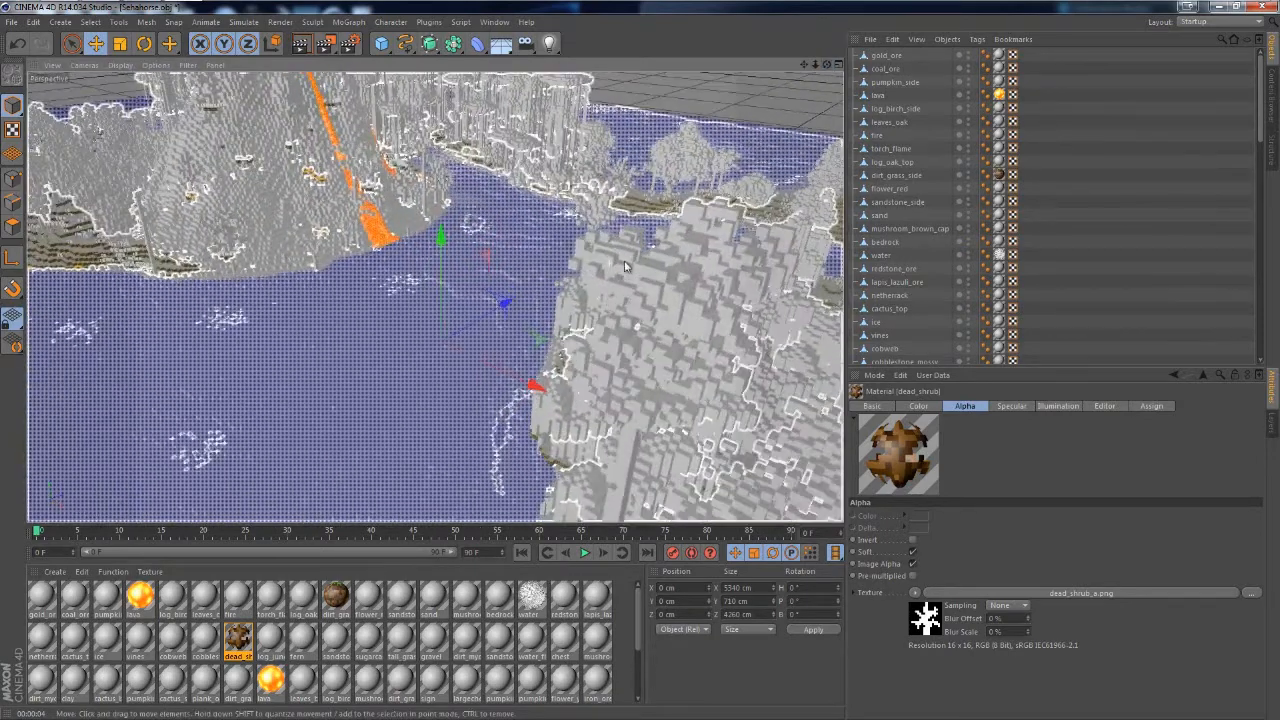
scroll(615, 270, "up", 10)
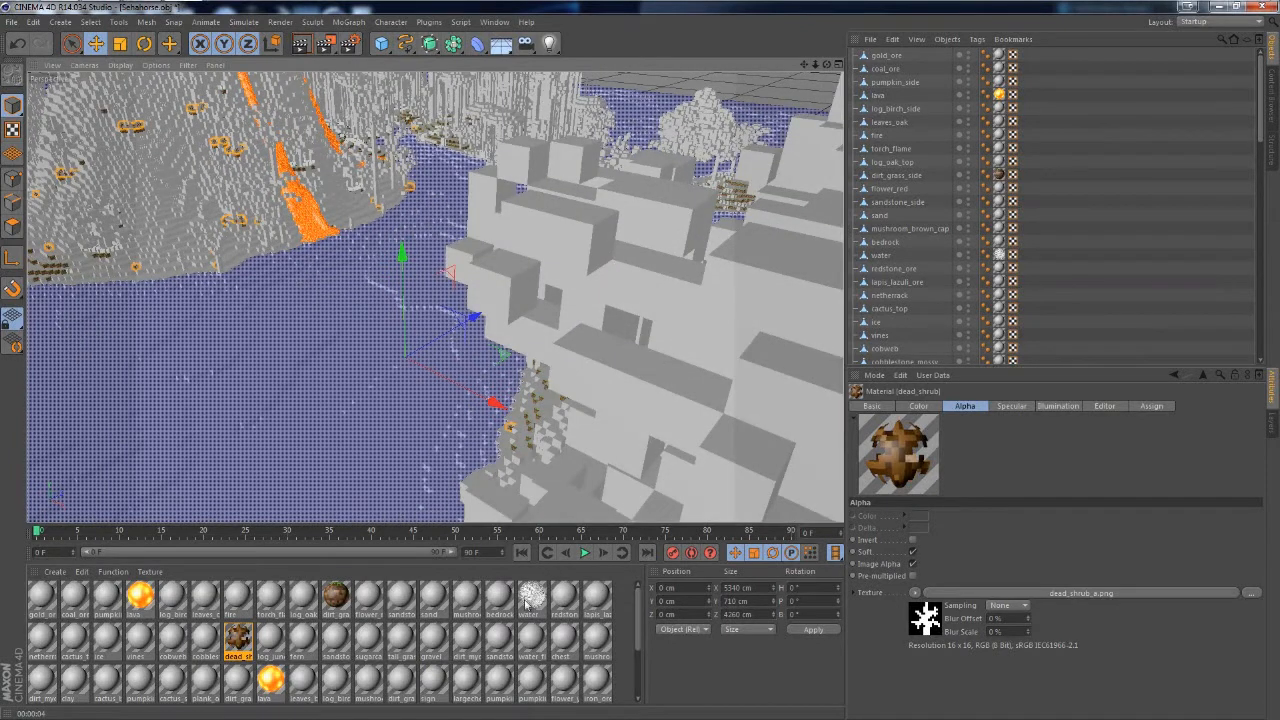
left_click(303, 682)
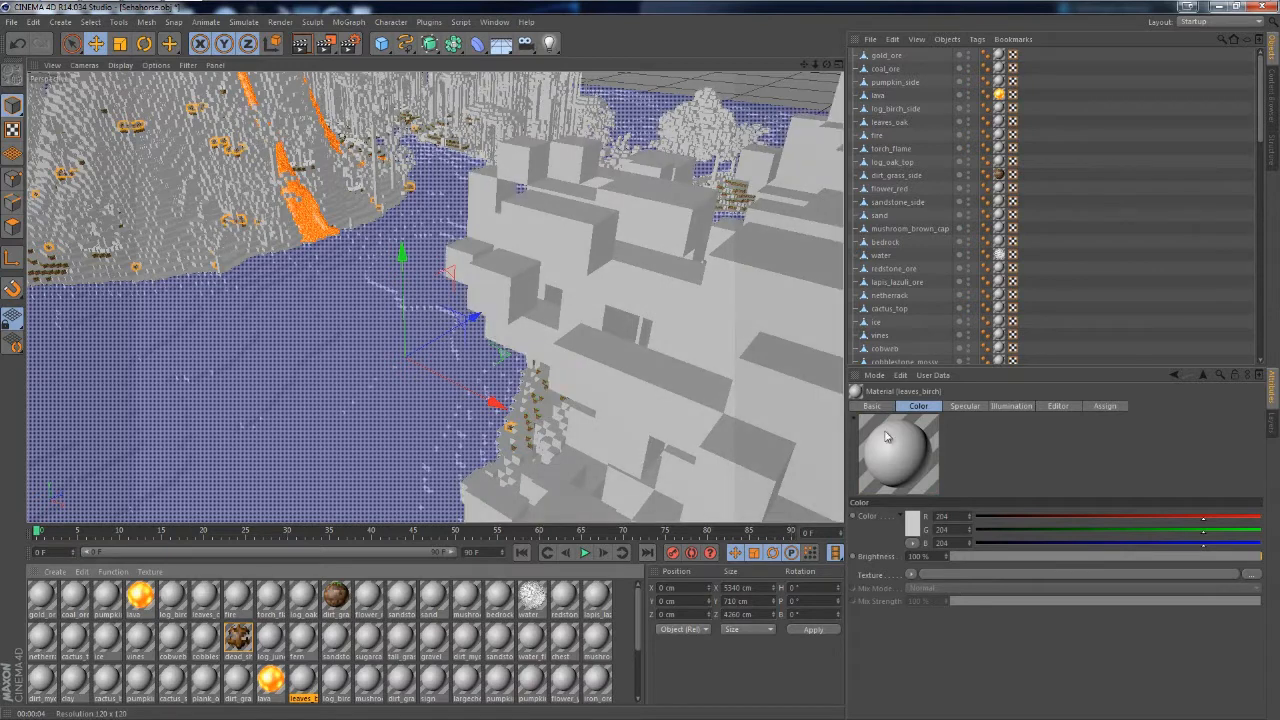
left_click(529, 268)
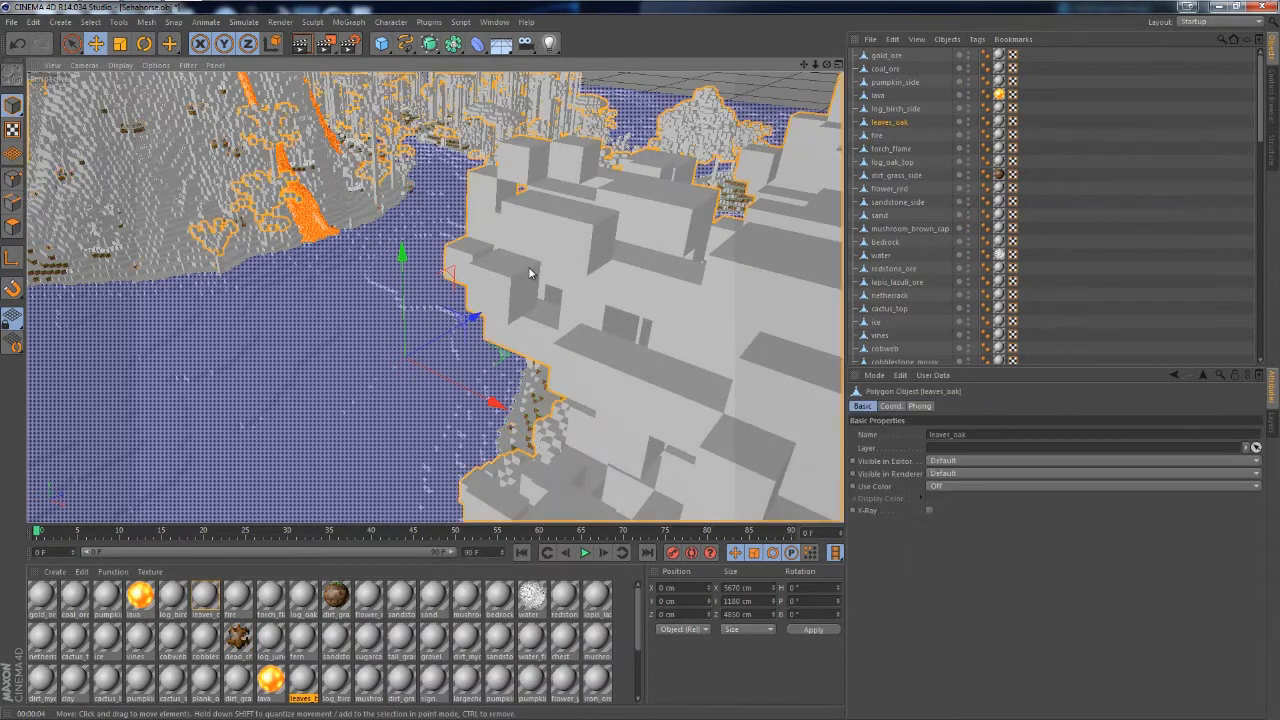
left_click(204, 594)
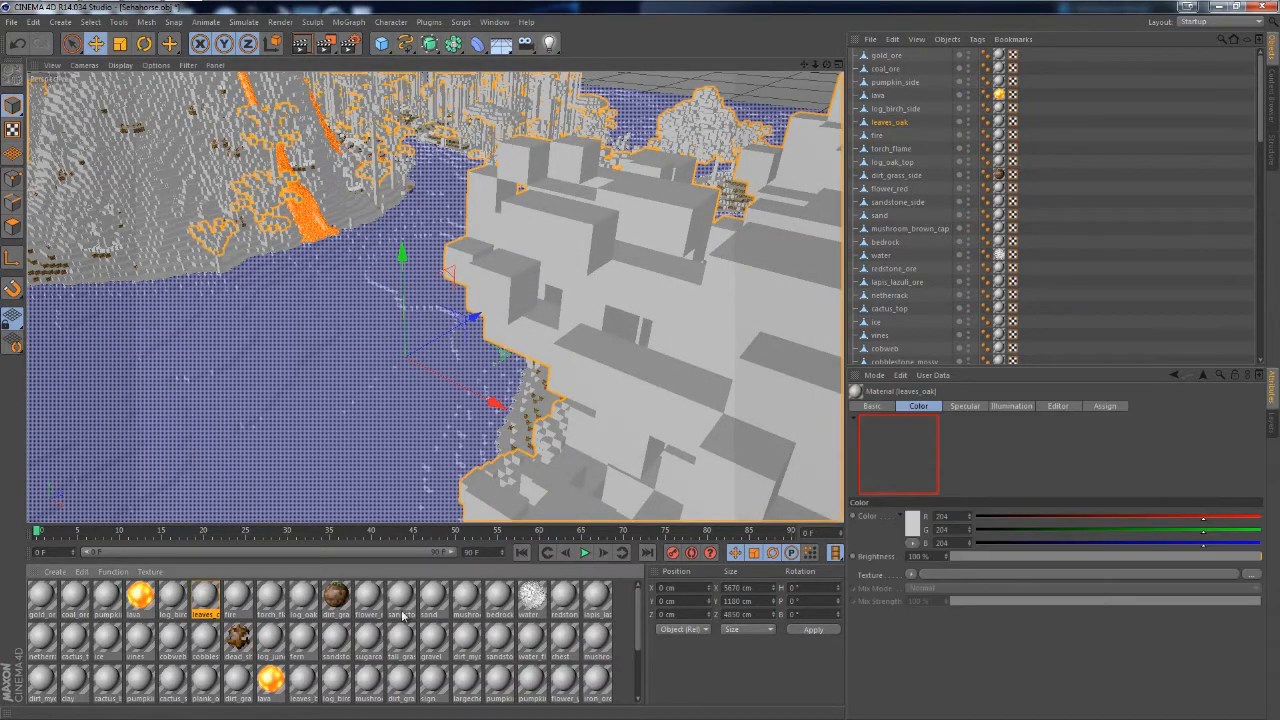
left_click(872, 406)
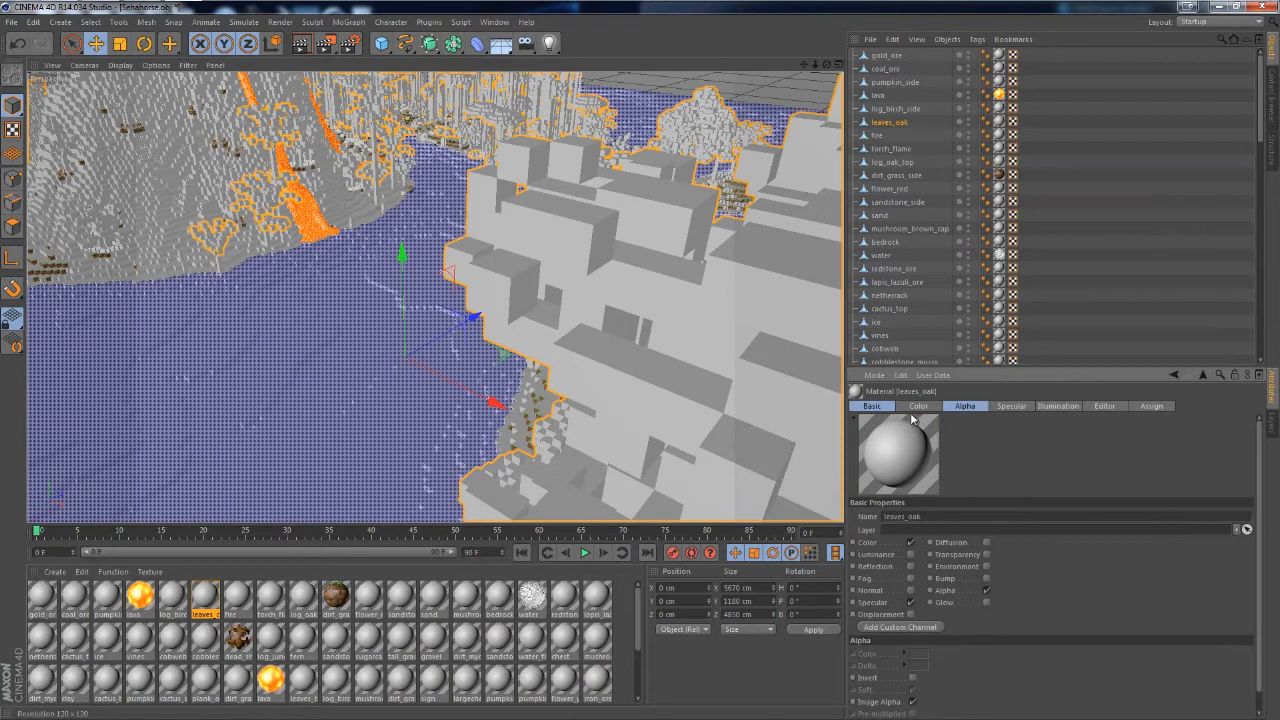
Load leaves_oak.png as the leaves_oak material's color texture and set its sampling to None
left_click(919, 406)
left_click(984, 570)
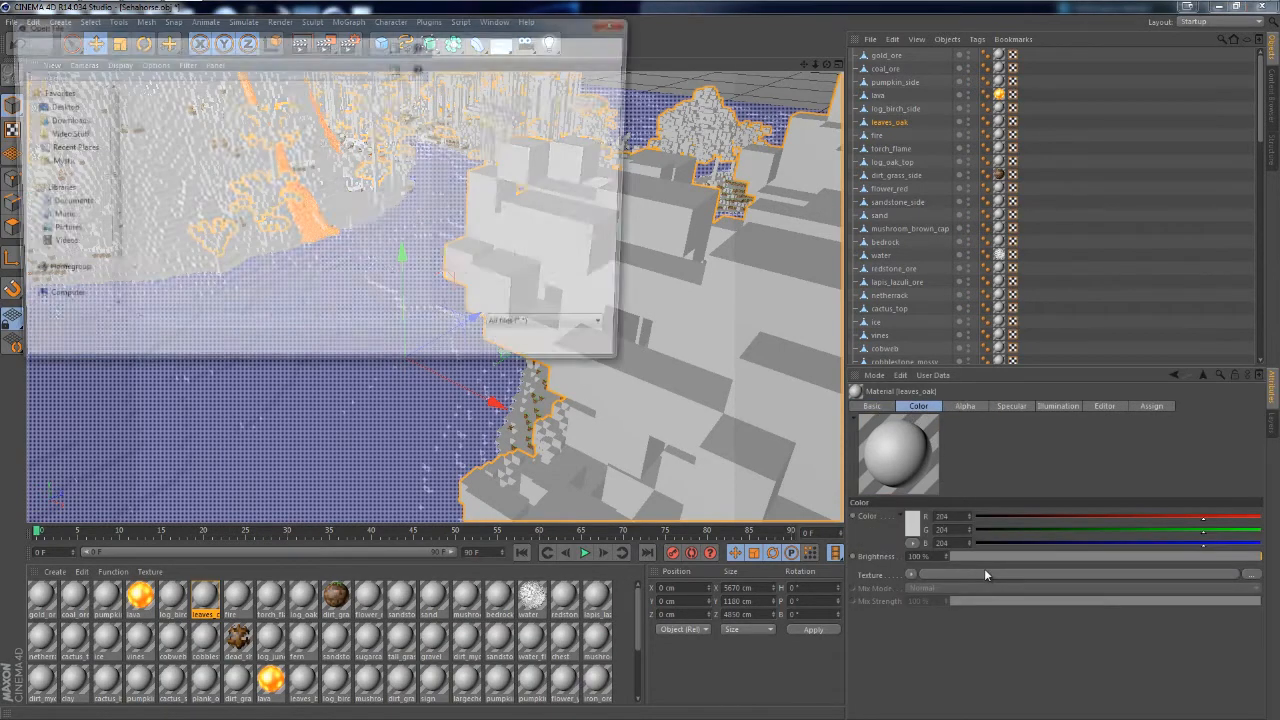
type("leaves")
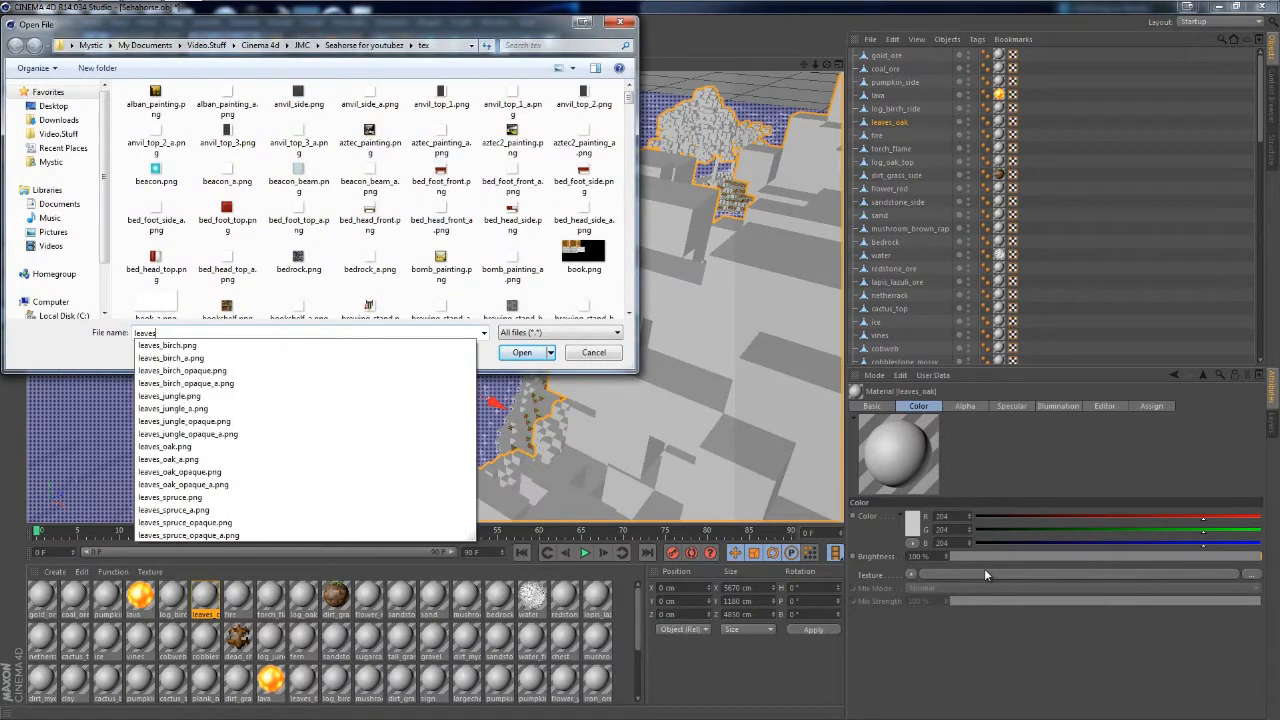
type("_oak.png")
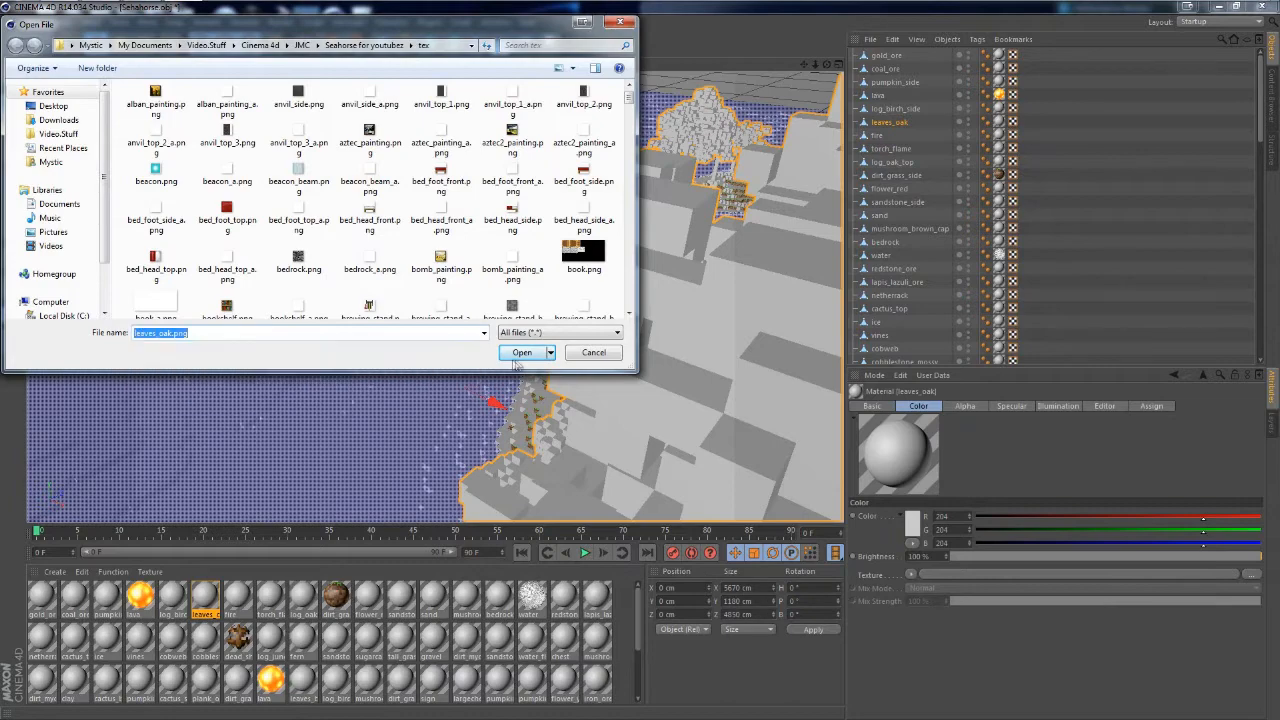
left_click(520, 352)
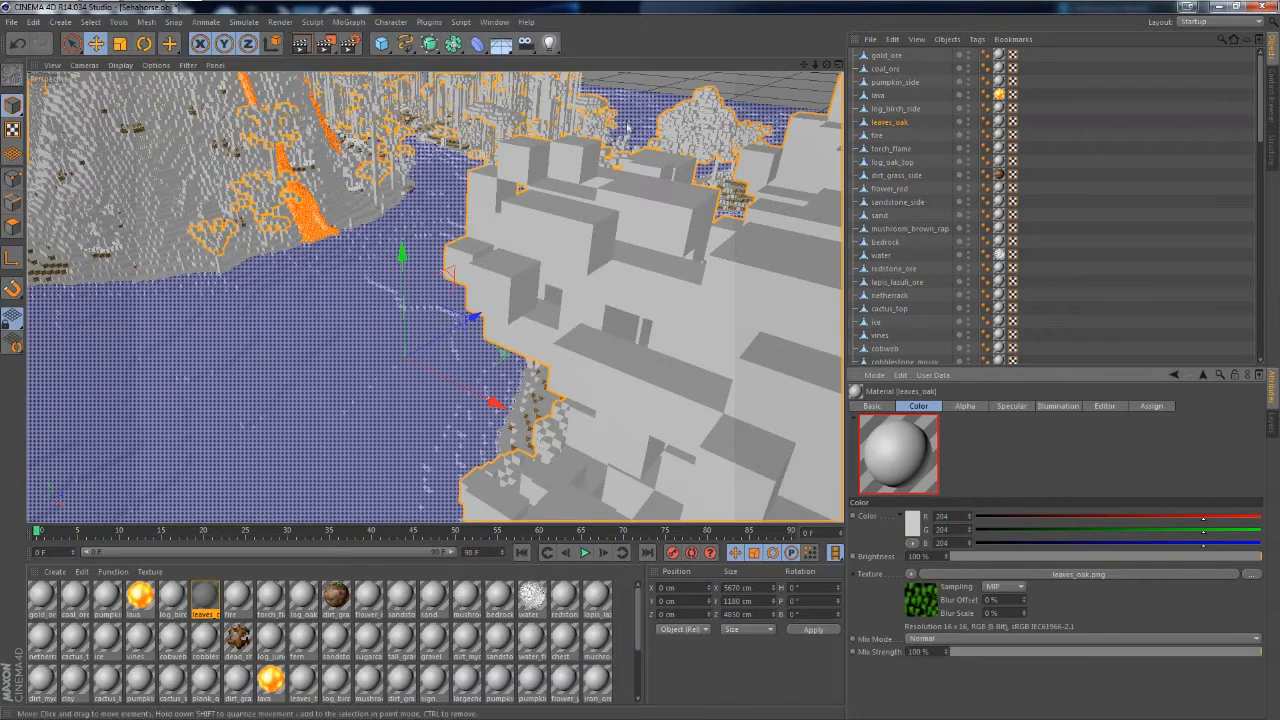
left_click(995, 587)
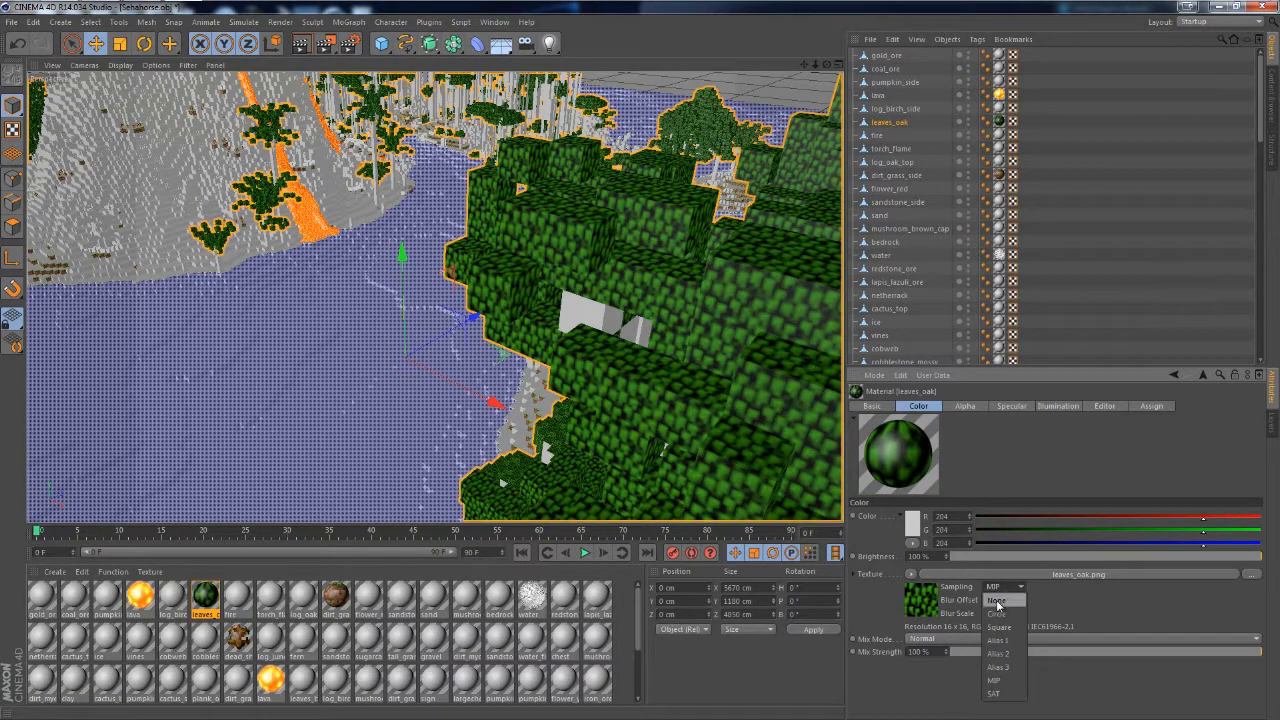
left_click(997, 601)
Load leaves_oak_a.png as the leaves_oak material's alpha texture and set its sampling to None
left_click(964, 407)
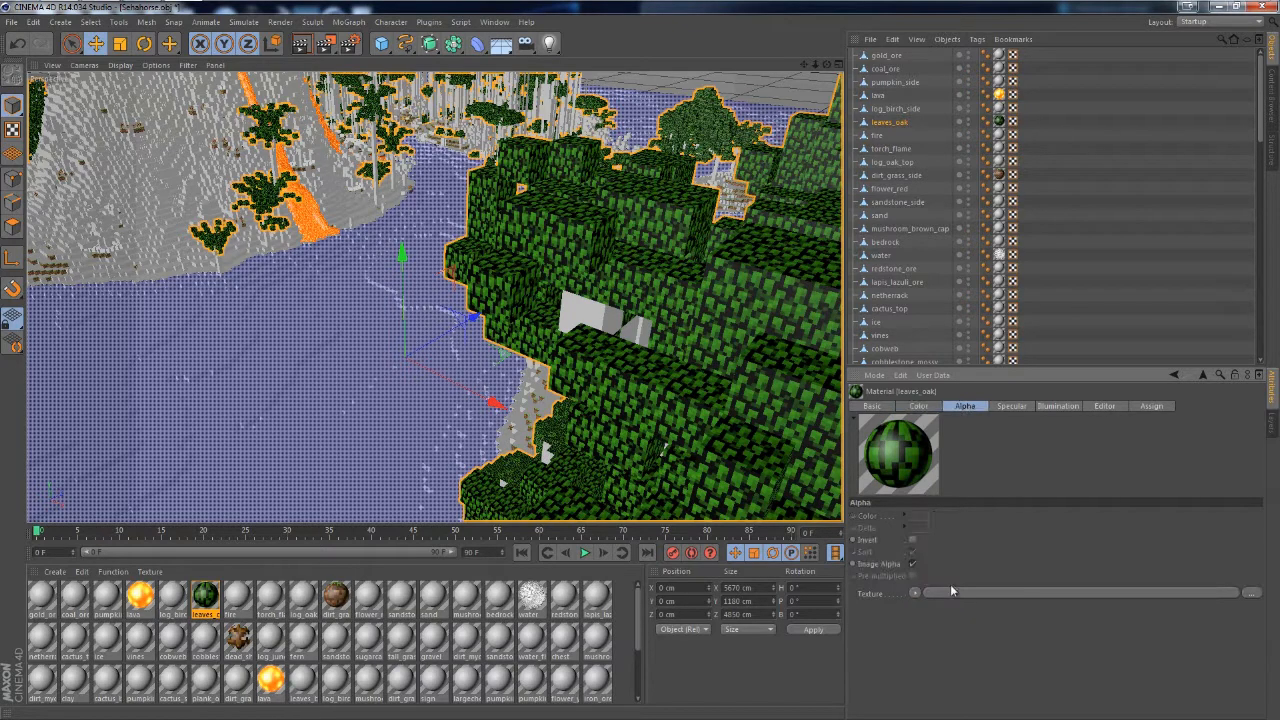
left_click(951, 588)
type("leaves")
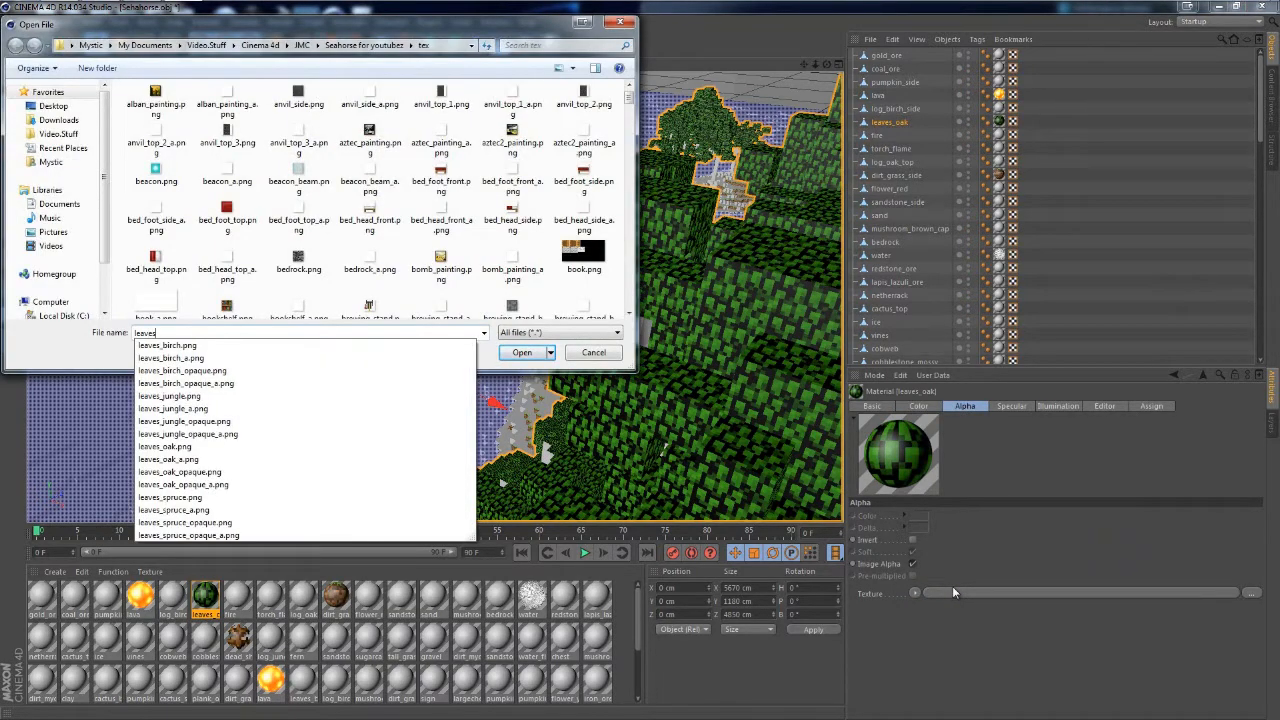
type("_oak")
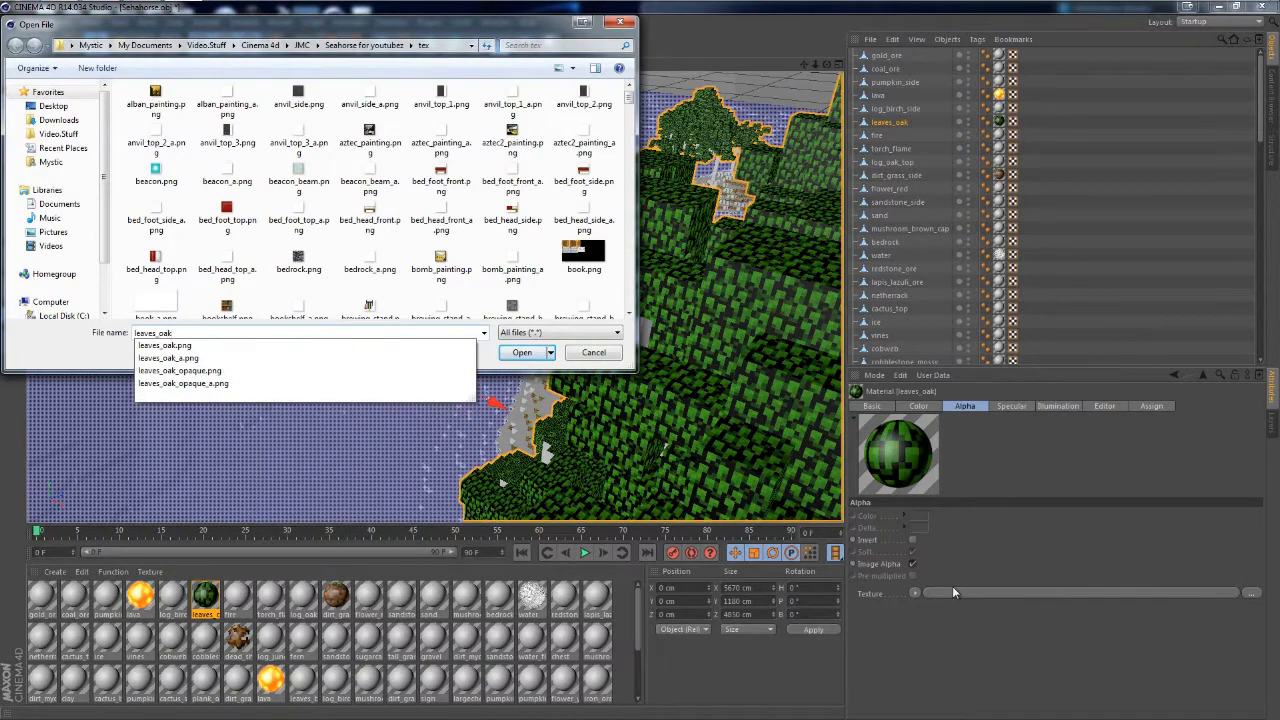
left_click(304, 358)
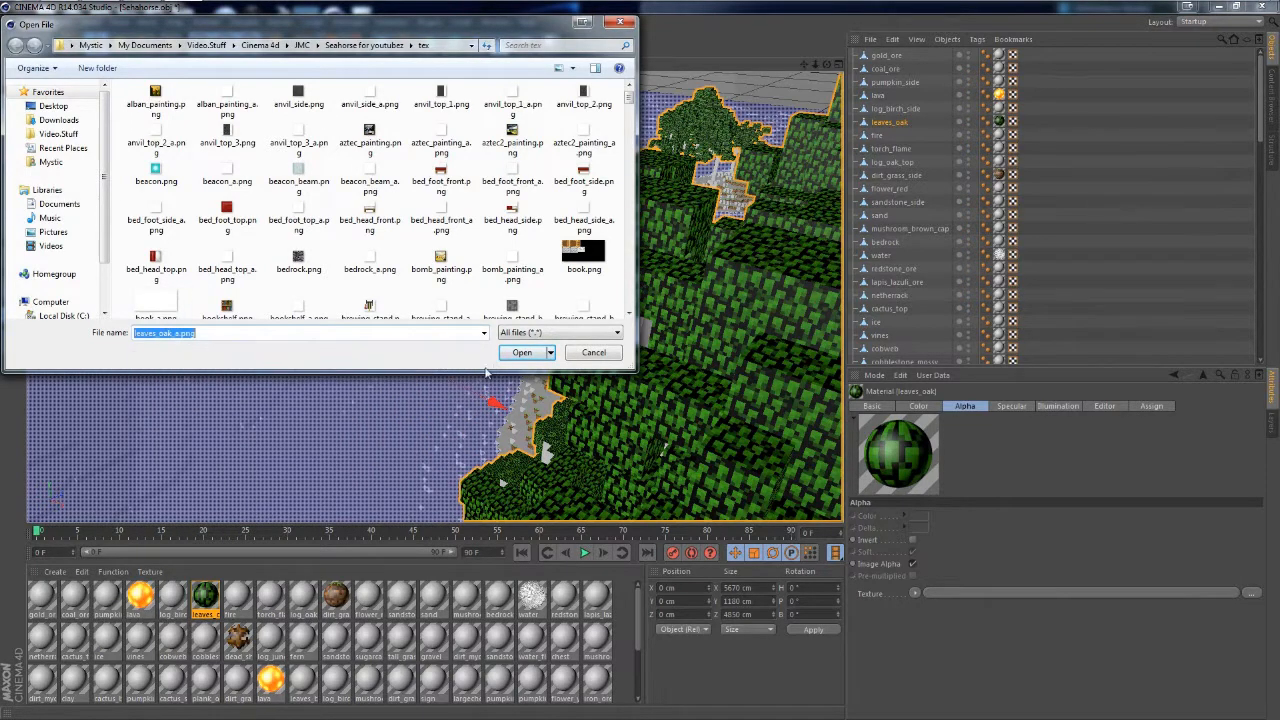
left_click(520, 352)
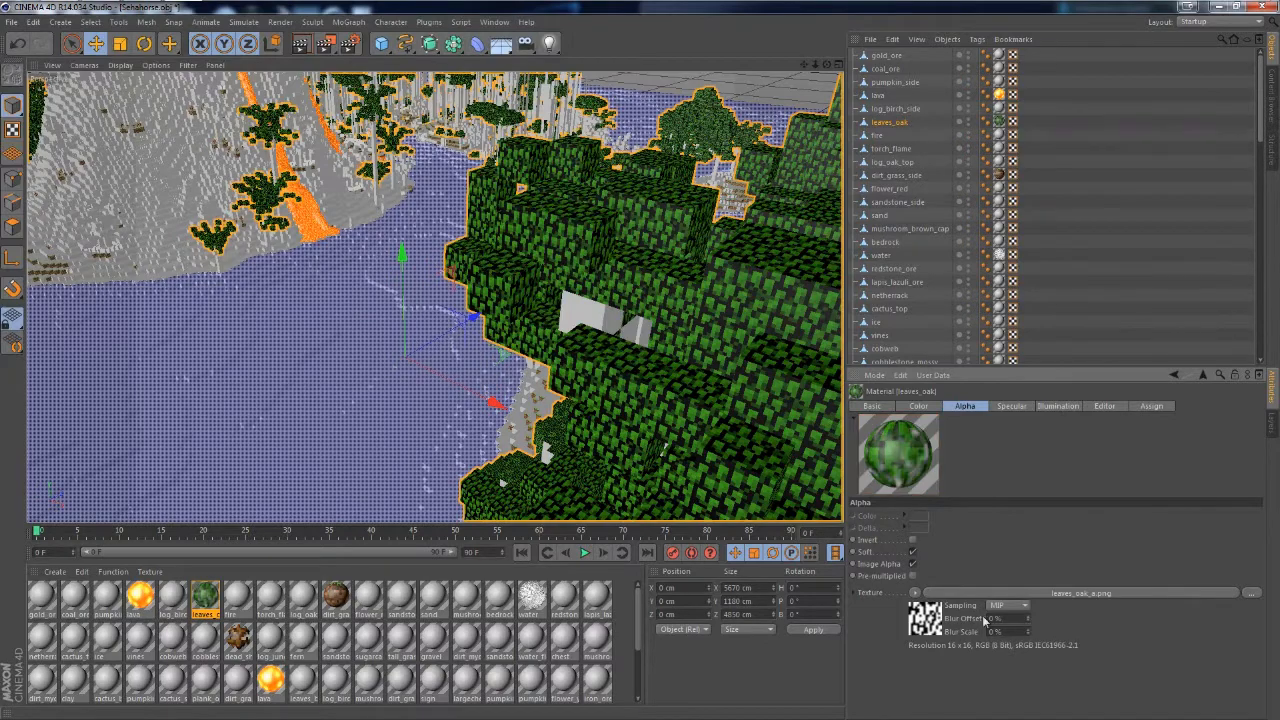
left_click(1002, 608)
left_click(1002, 499)
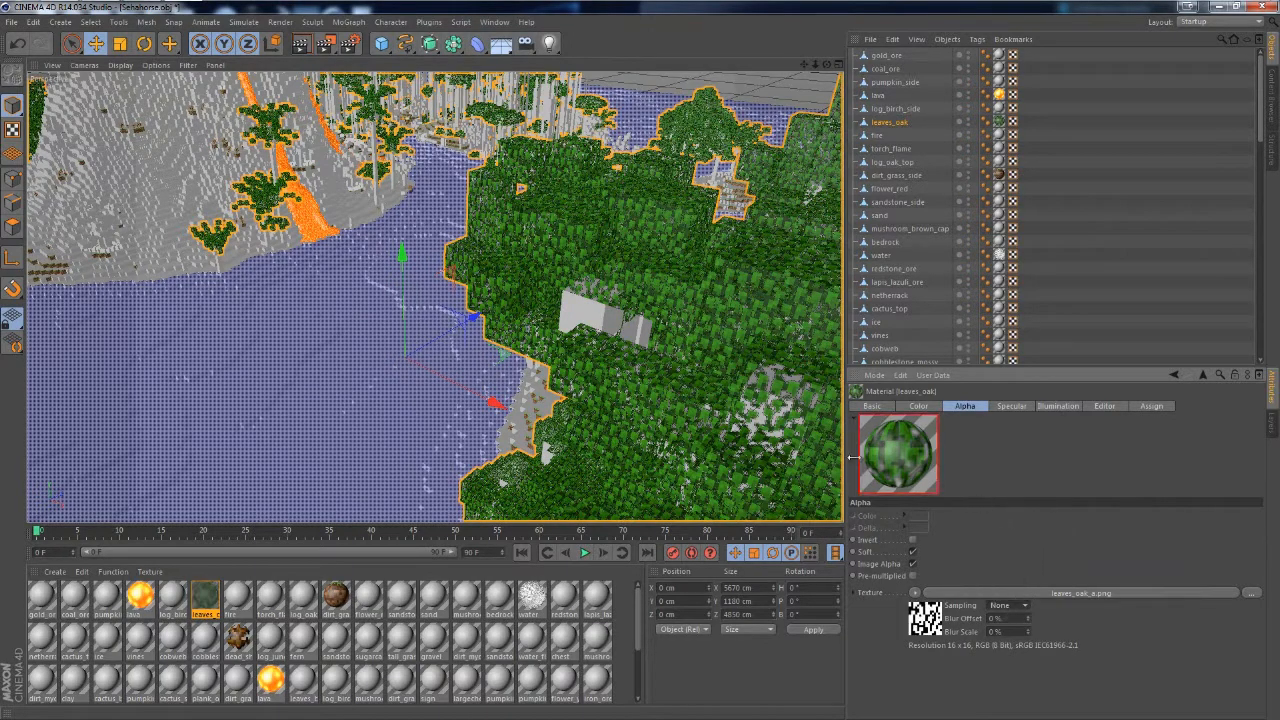
scroll(569, 234, "down", 10)
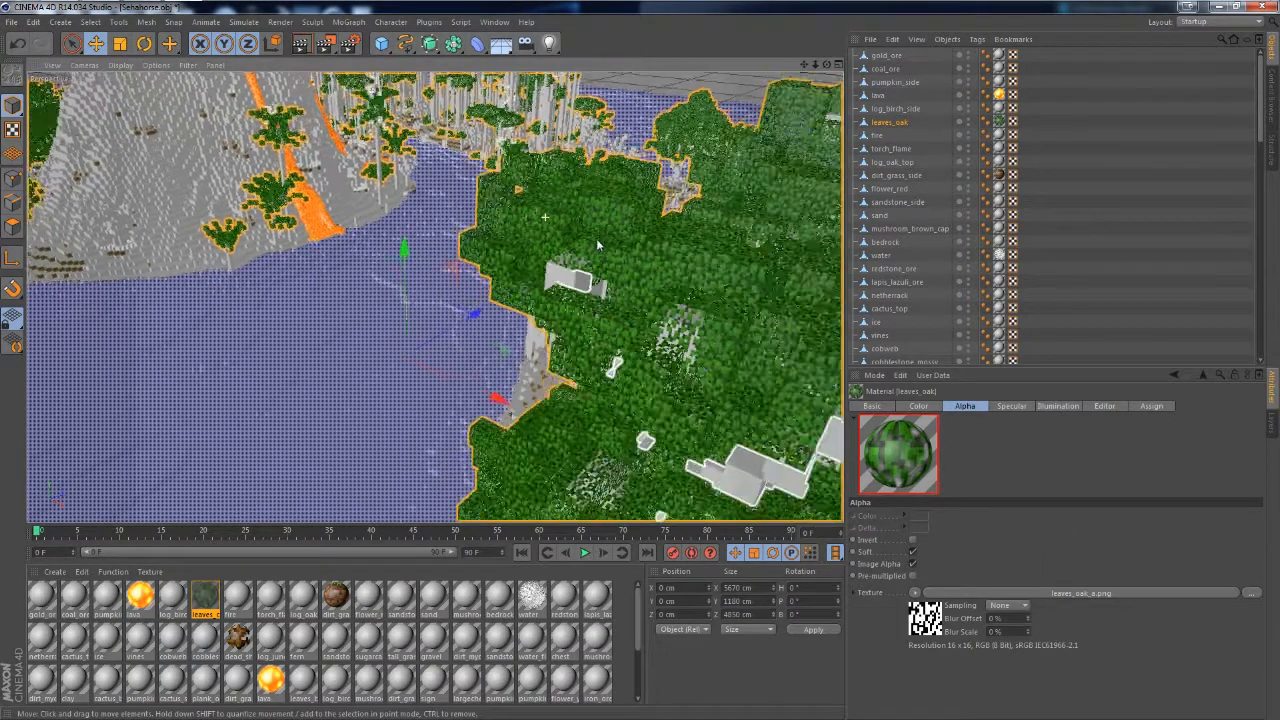
scroll(667, 248, "down", 6)
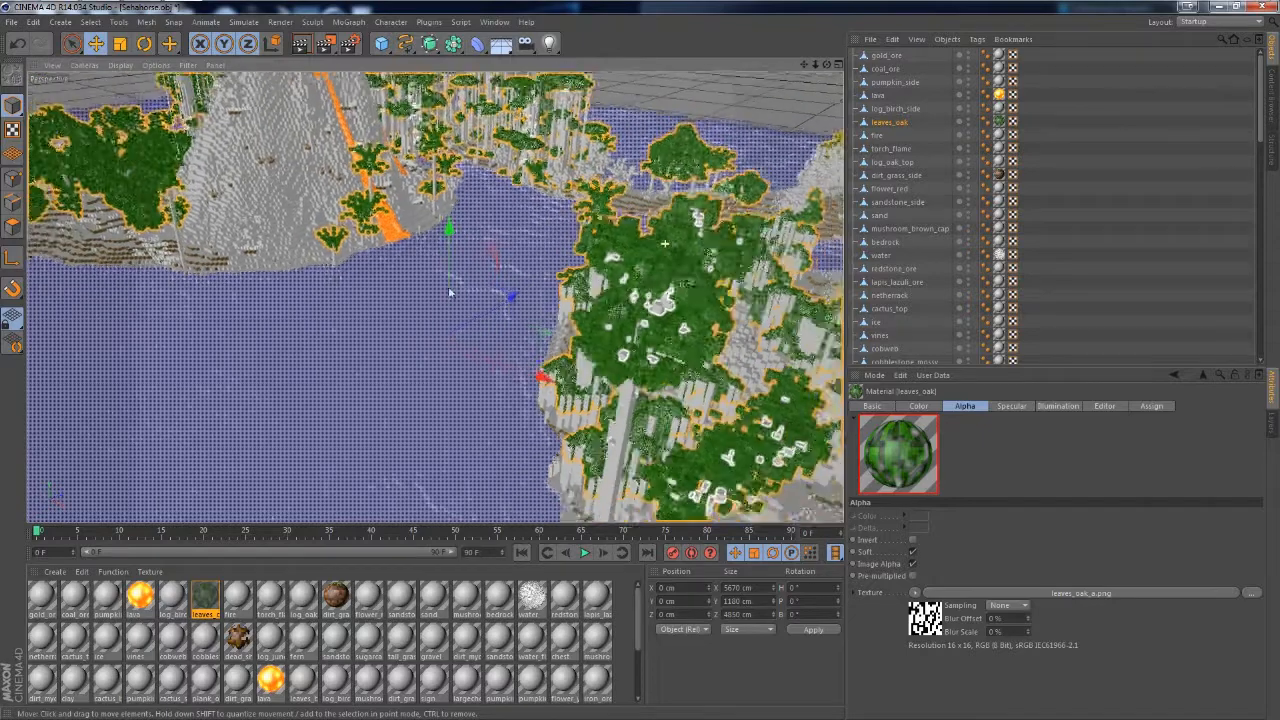
left_click(1000, 609)
left_click(1000, 609)
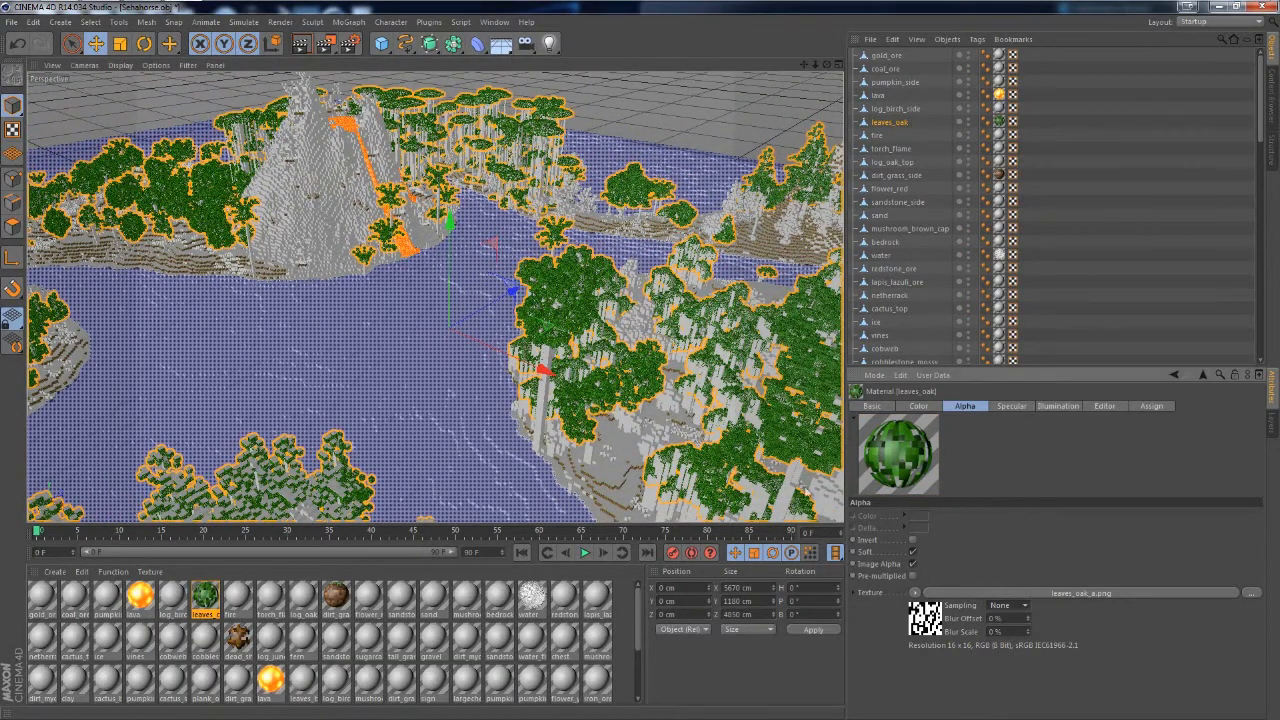
Examine the oak leaves on the trees across all the seahorse islands, from afar and near the volcano
scroll(435, 290, "down", 10)
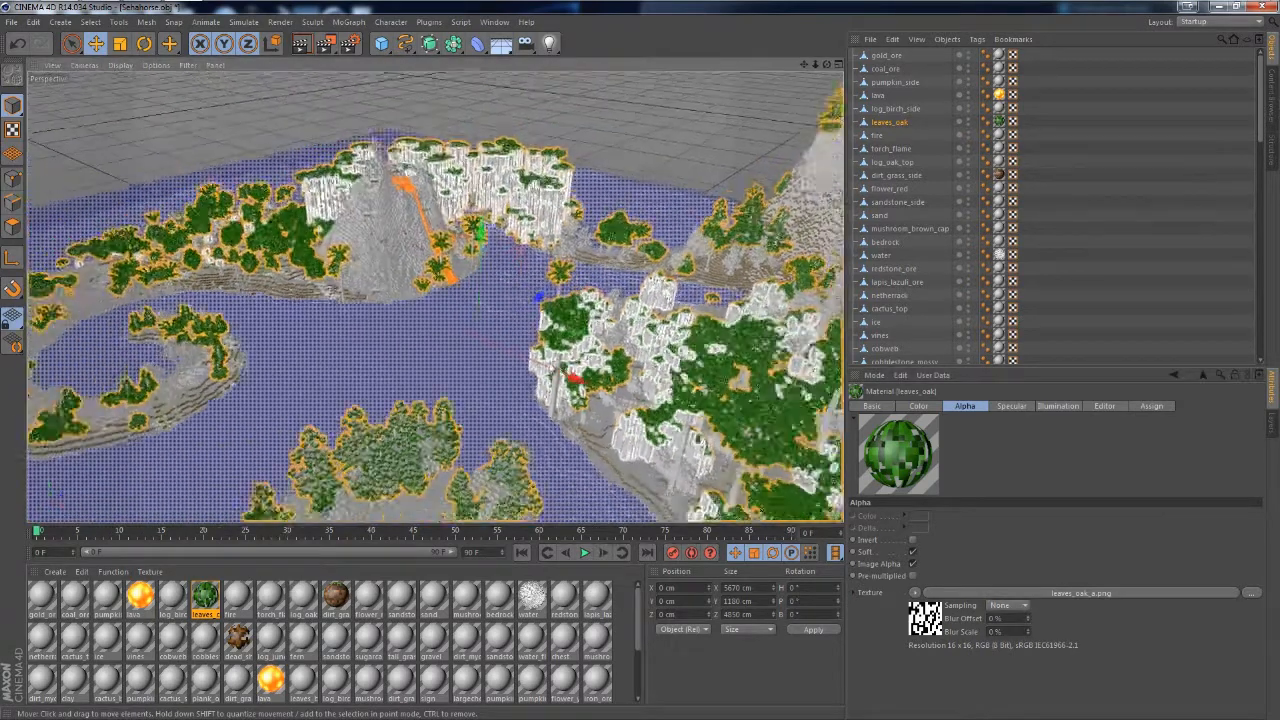
scroll(215, 204, "down", 8)
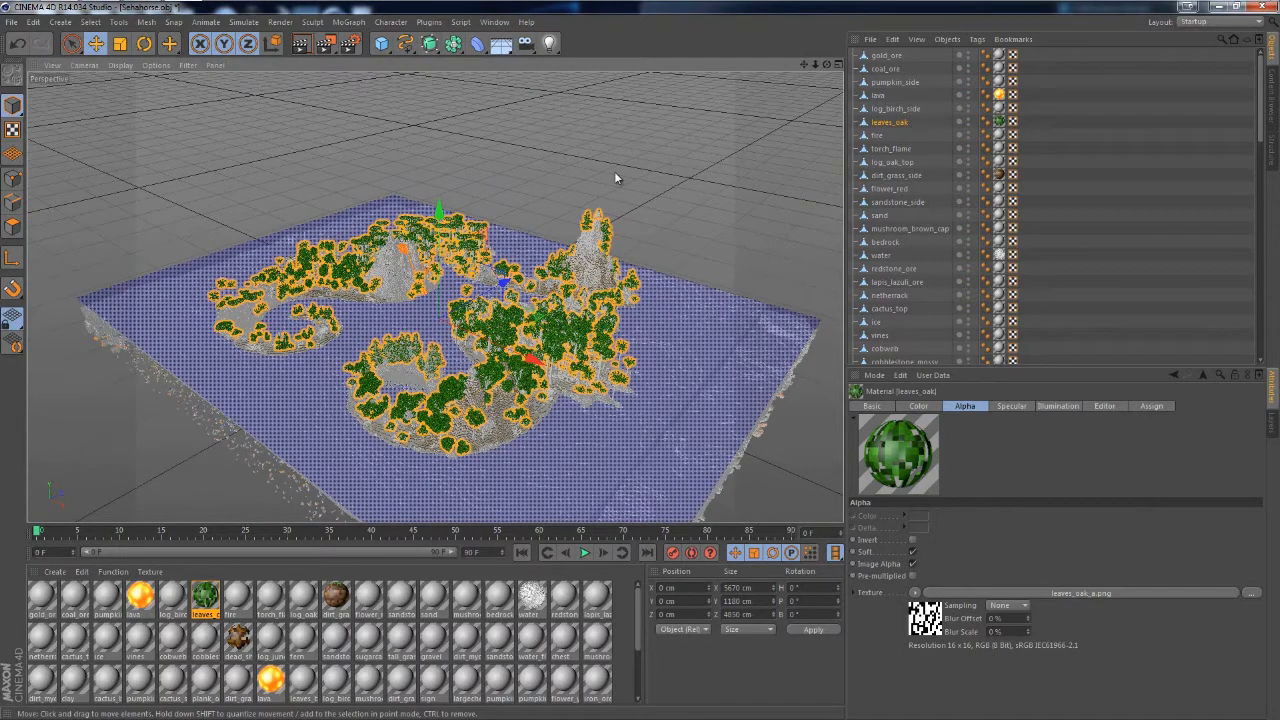
scroll(615, 178, "up", 4)
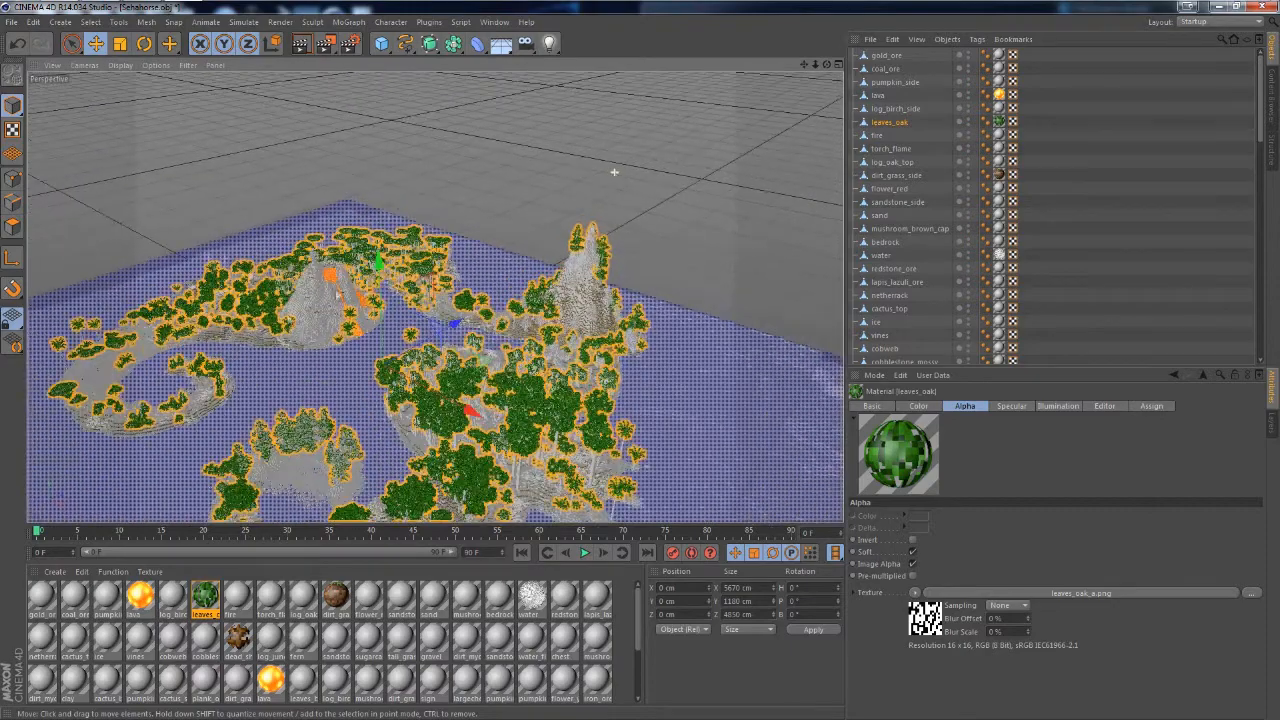
scroll(180, 380, "up", 4)
scroll(317, 387, "up", 4)
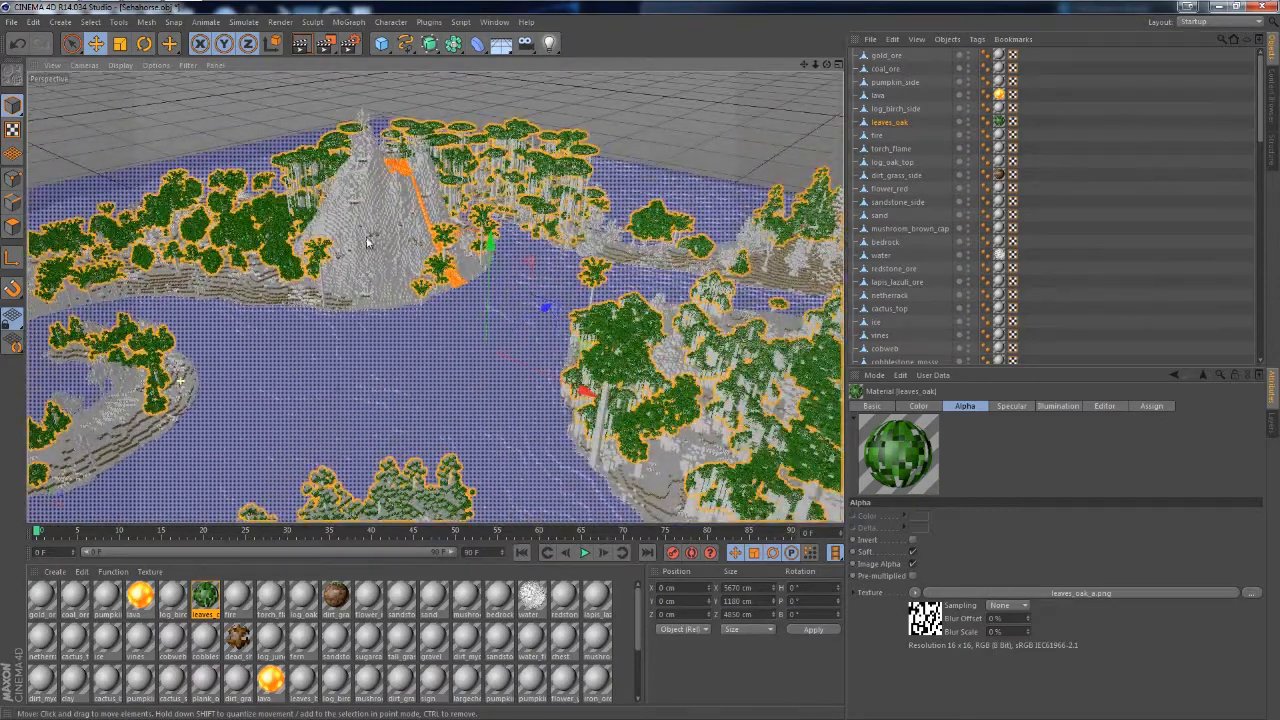
scroll(368, 242, "up", 3)
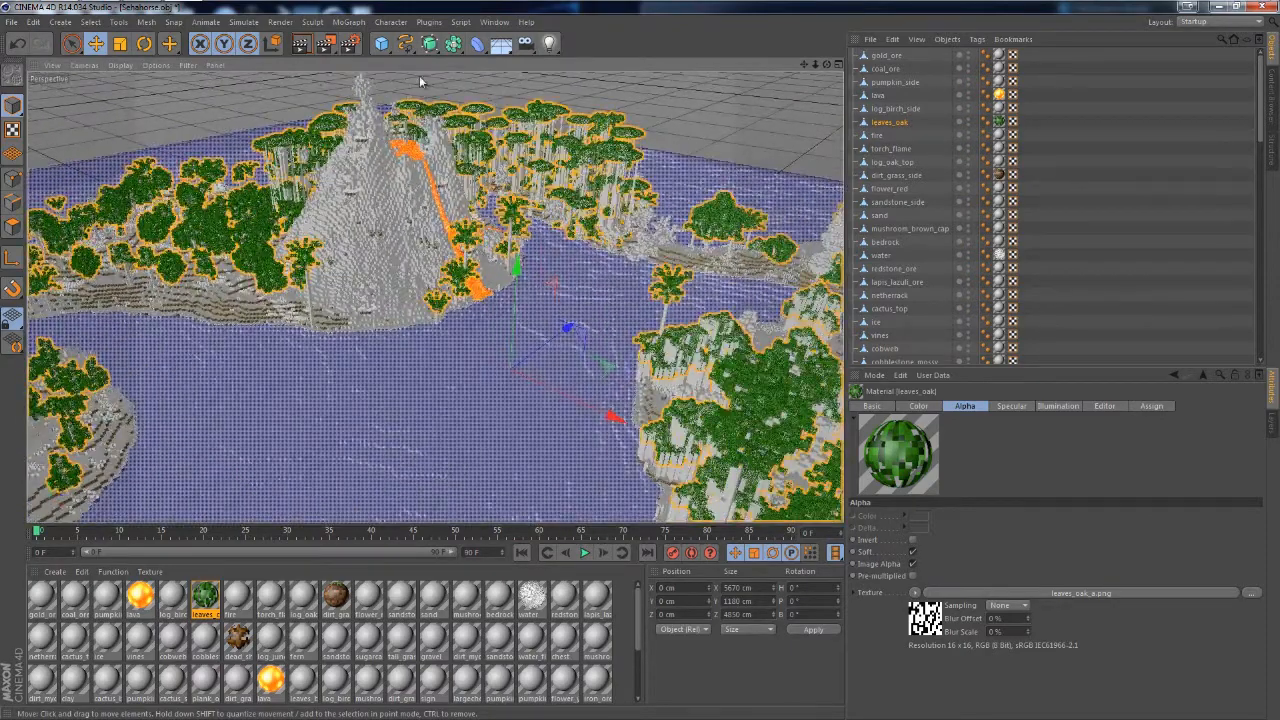
scroll(137, 240, "up", 3)
scroll(254, 192, "up", 3)
scroll(226, 383, "up", 6)
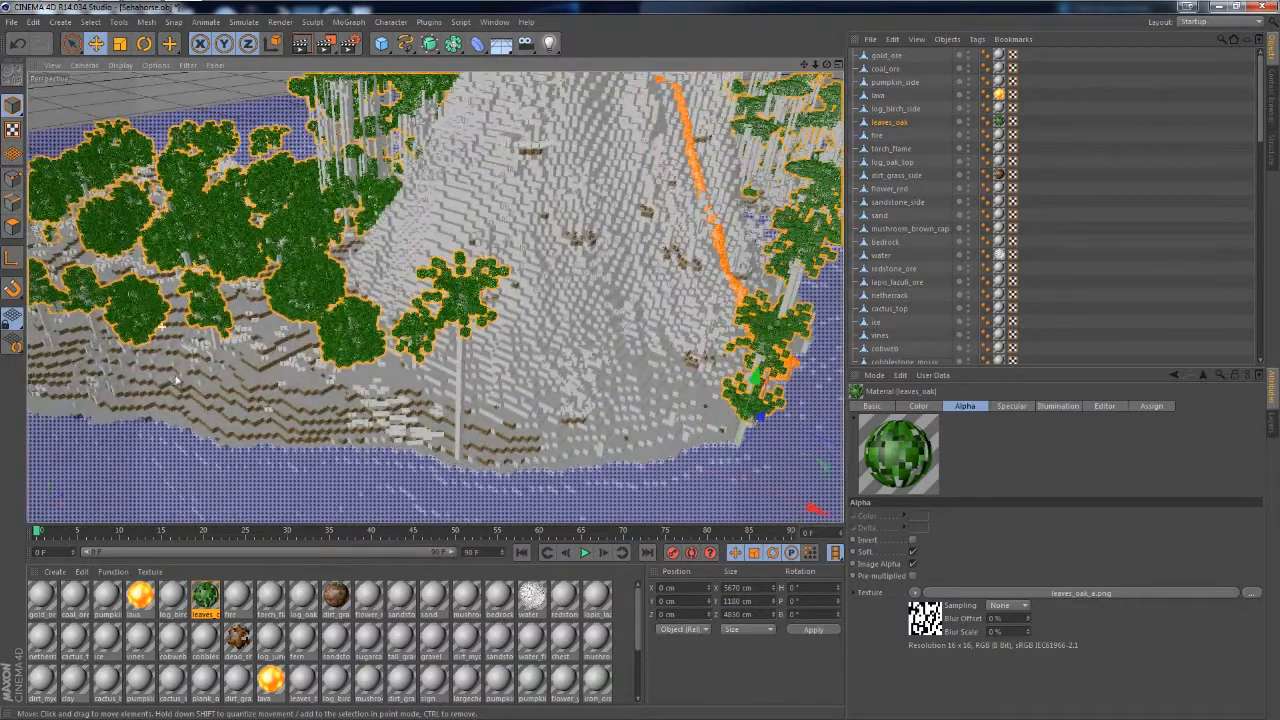
Pick the grass surface below the trees and load dirt_grass_top.png as the dirt_grass_top material's color texture
scroll(230, 382, "up", 4)
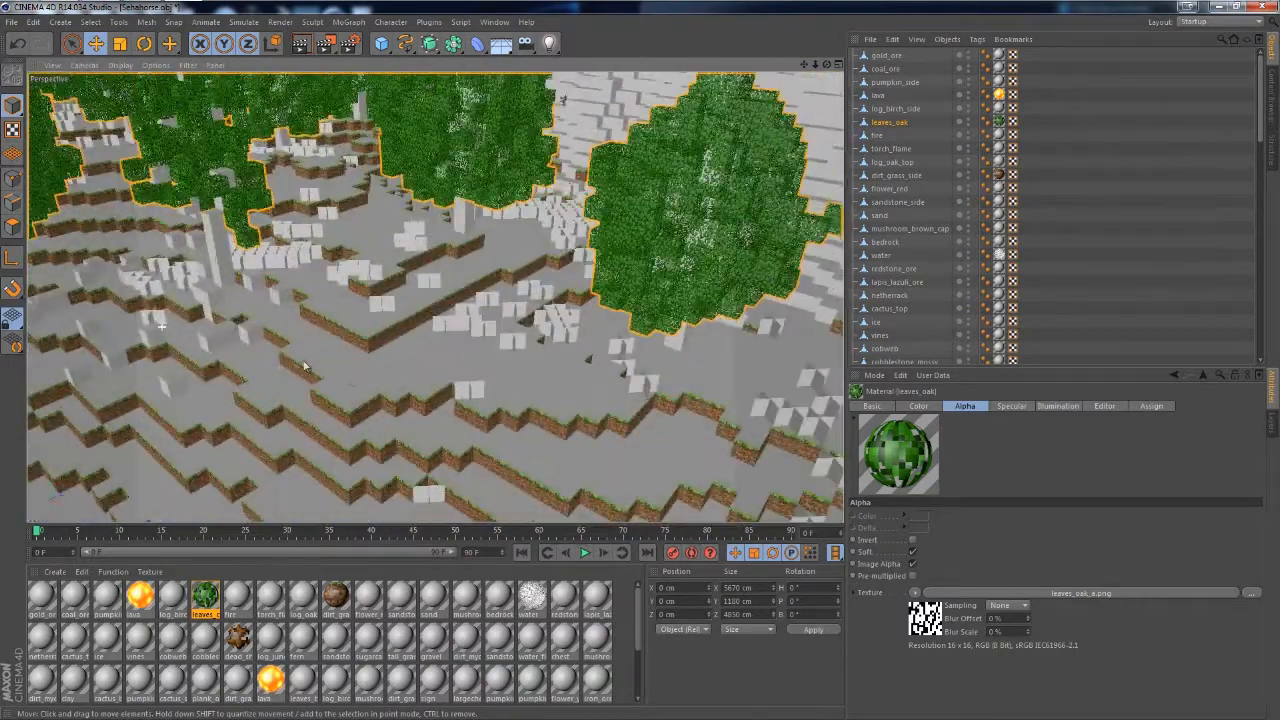
left_click(377, 385)
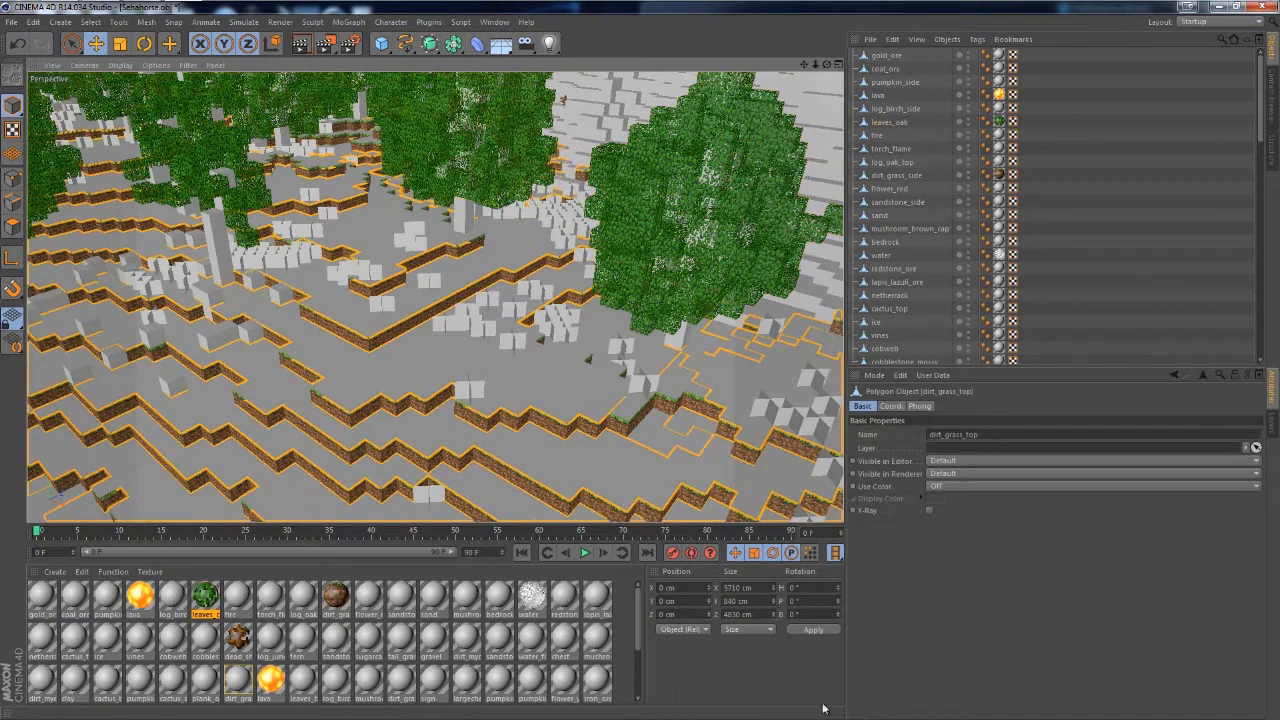
scroll(908, 257, "down", 10)
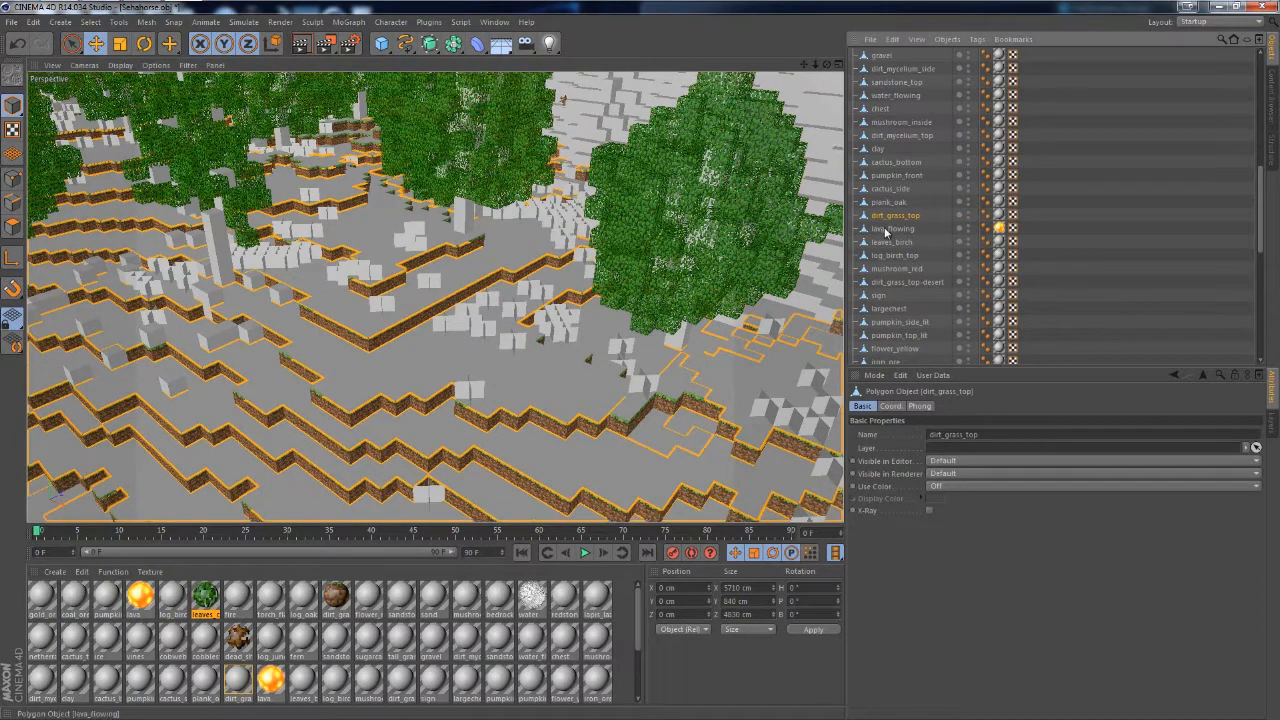
left_click(238, 682)
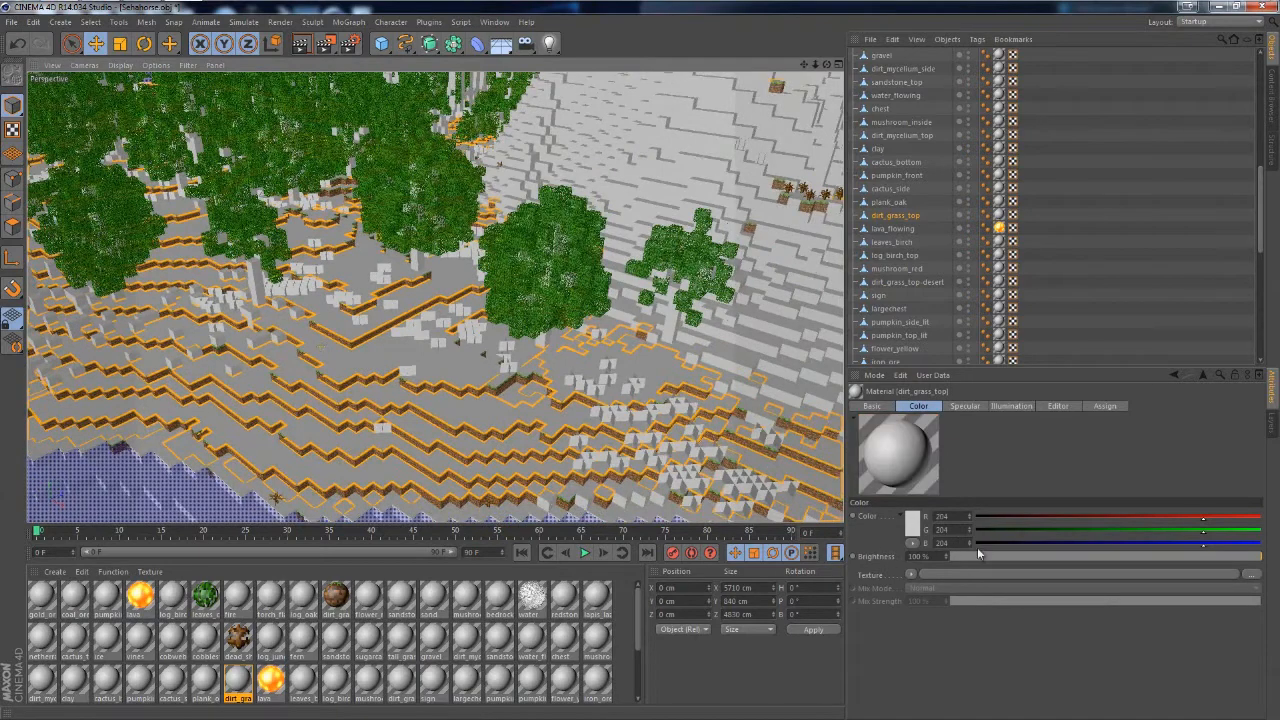
left_click(959, 576)
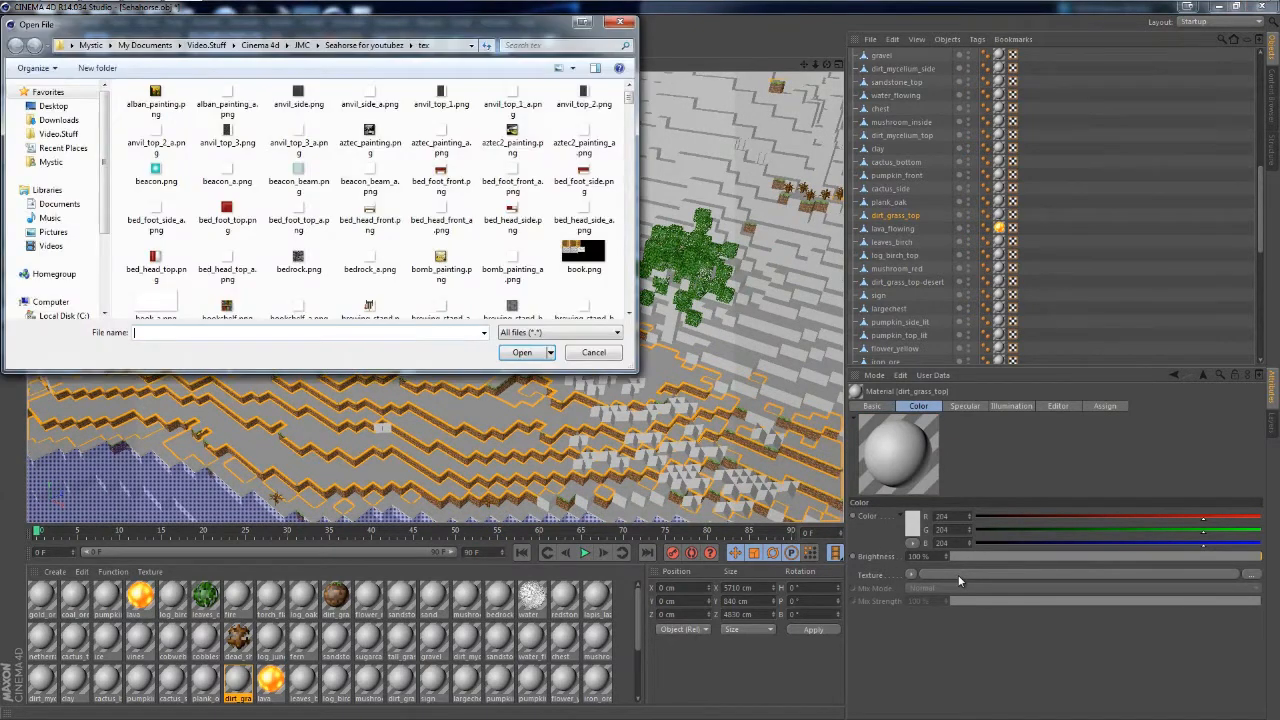
type("dirt")
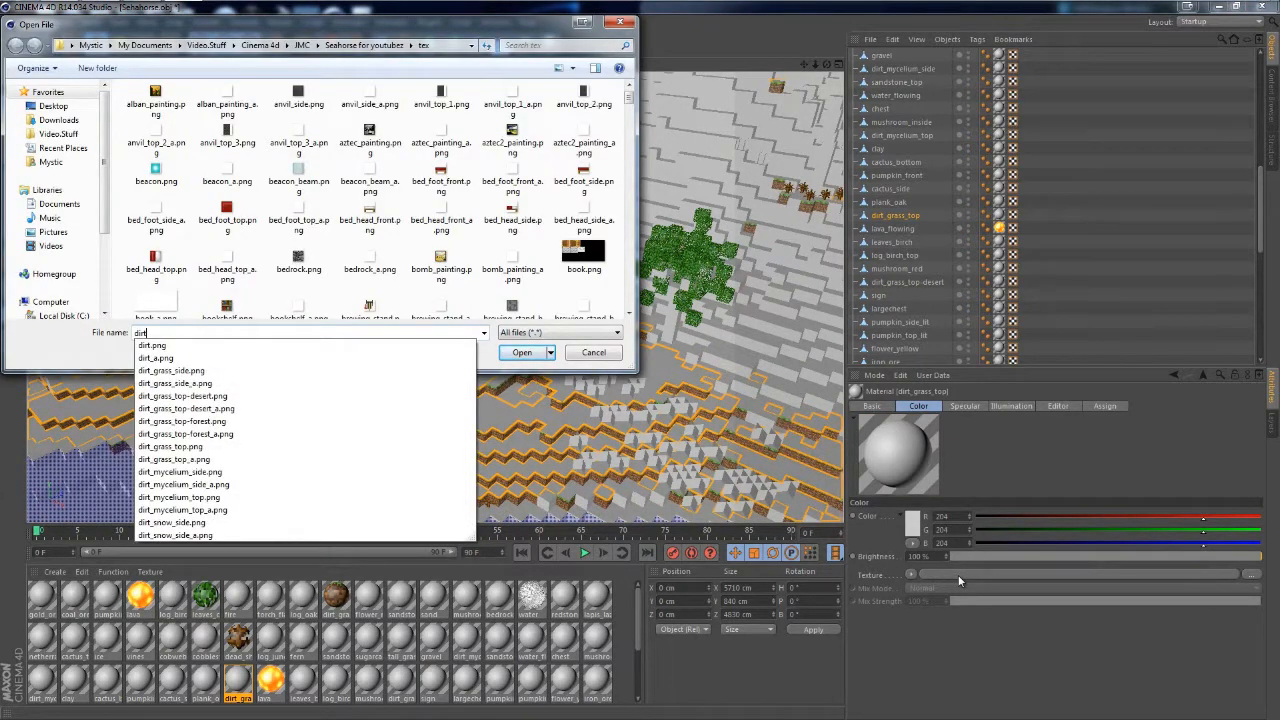
type(")")
key("BackSpace")
key("BackSpace")
type("_g")
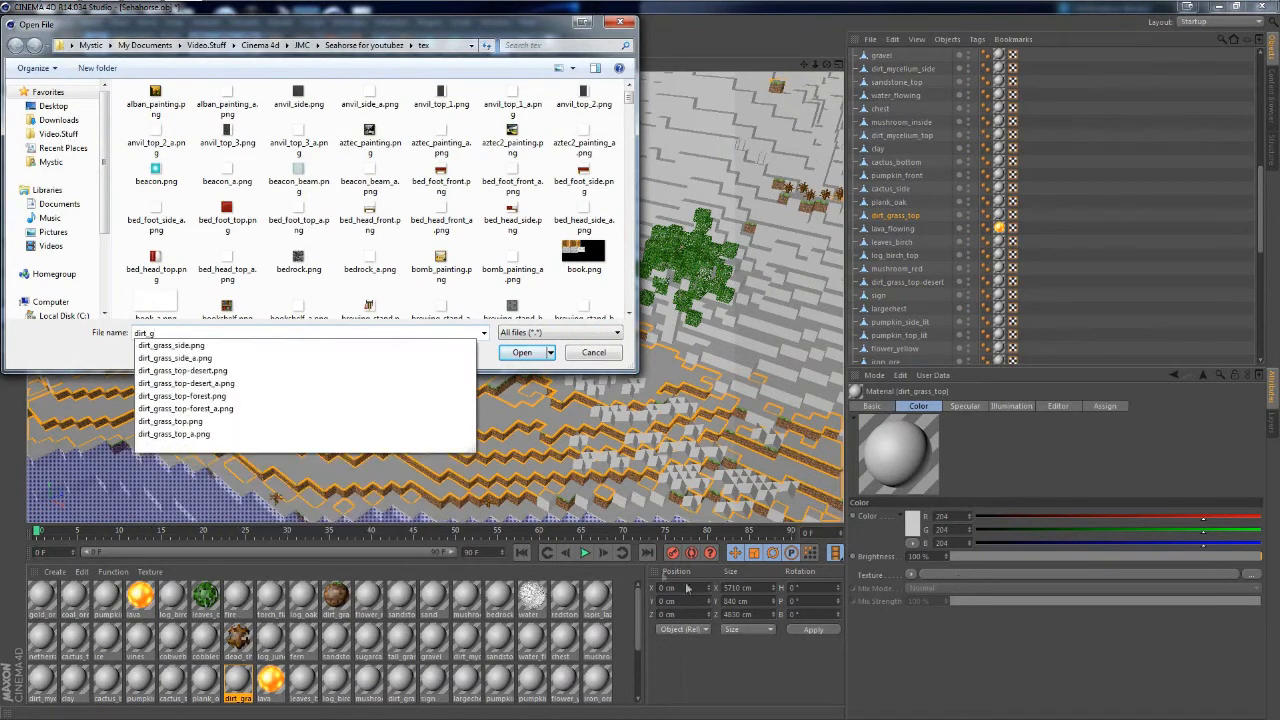
left_click(254, 421)
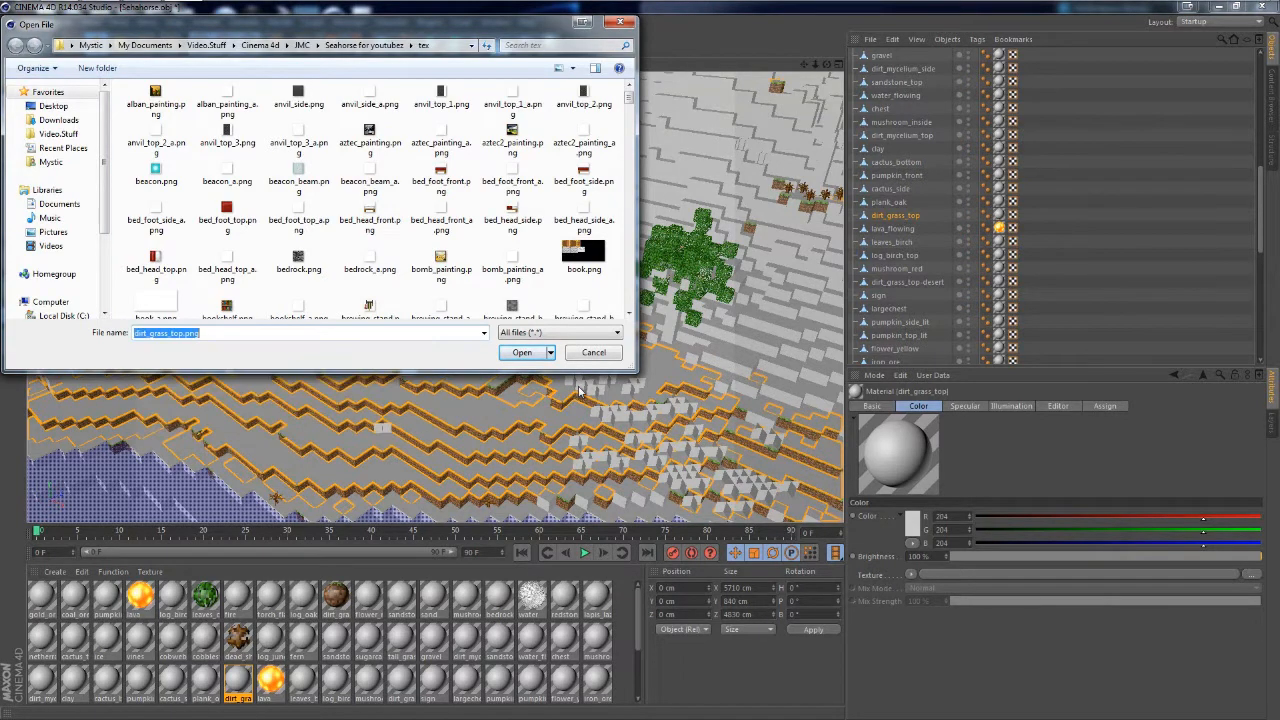
left_click(522, 353)
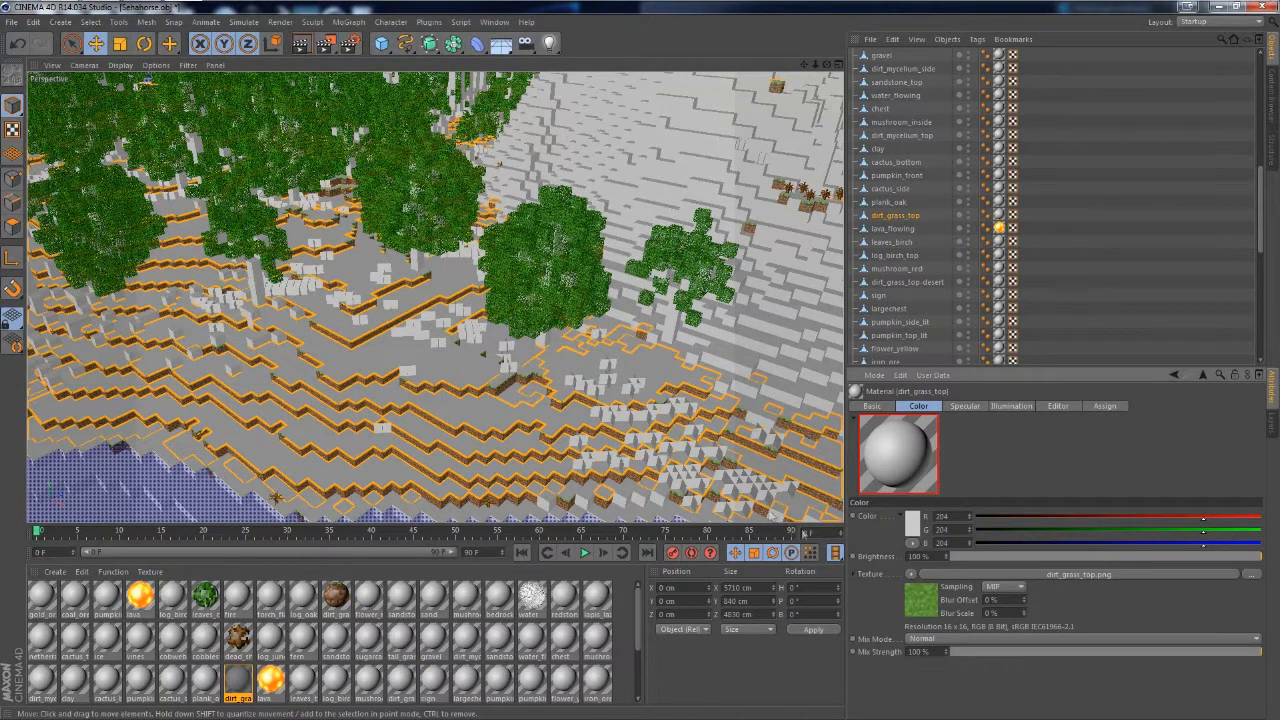
Set the dirt_grass_top texture's sampling to None and deselect the grass mesh to view all the islands
left_click(1003, 586)
left_click(995, 600)
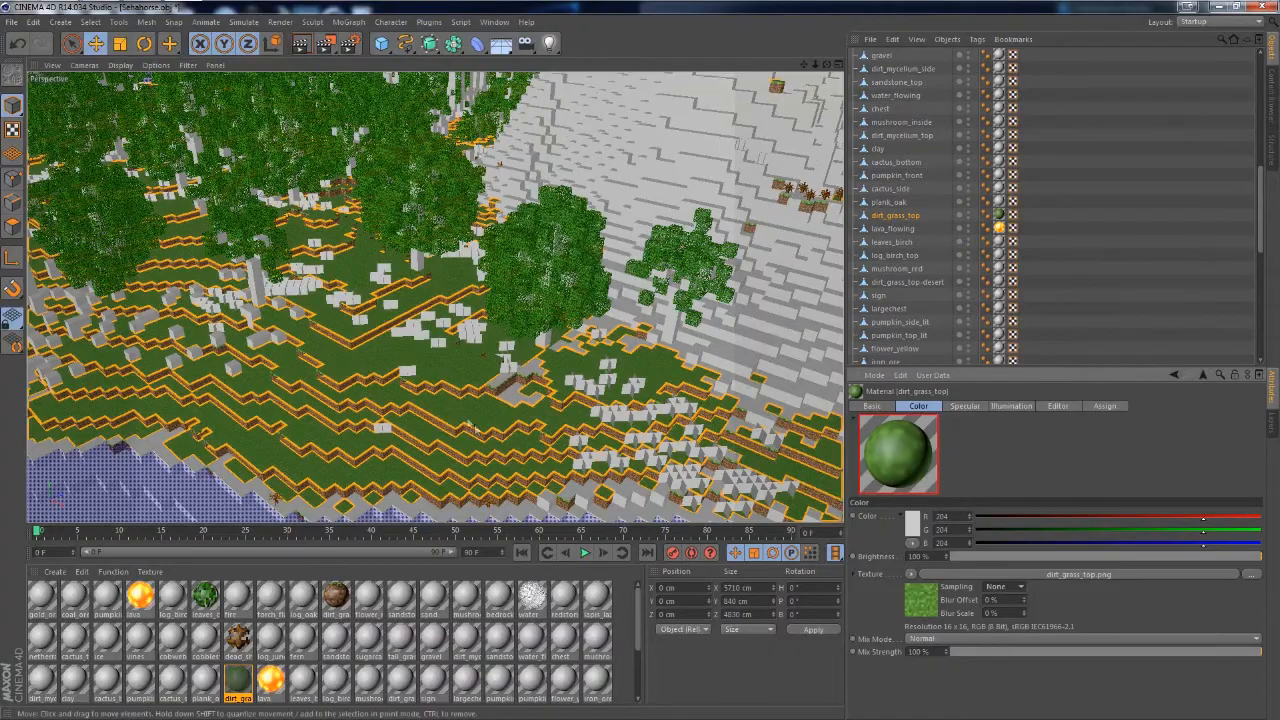
scroll(450, 397, "down", 10)
scroll(450, 397, "down", 4)
left_click_drag(560, 330, 723, 207, "alt")
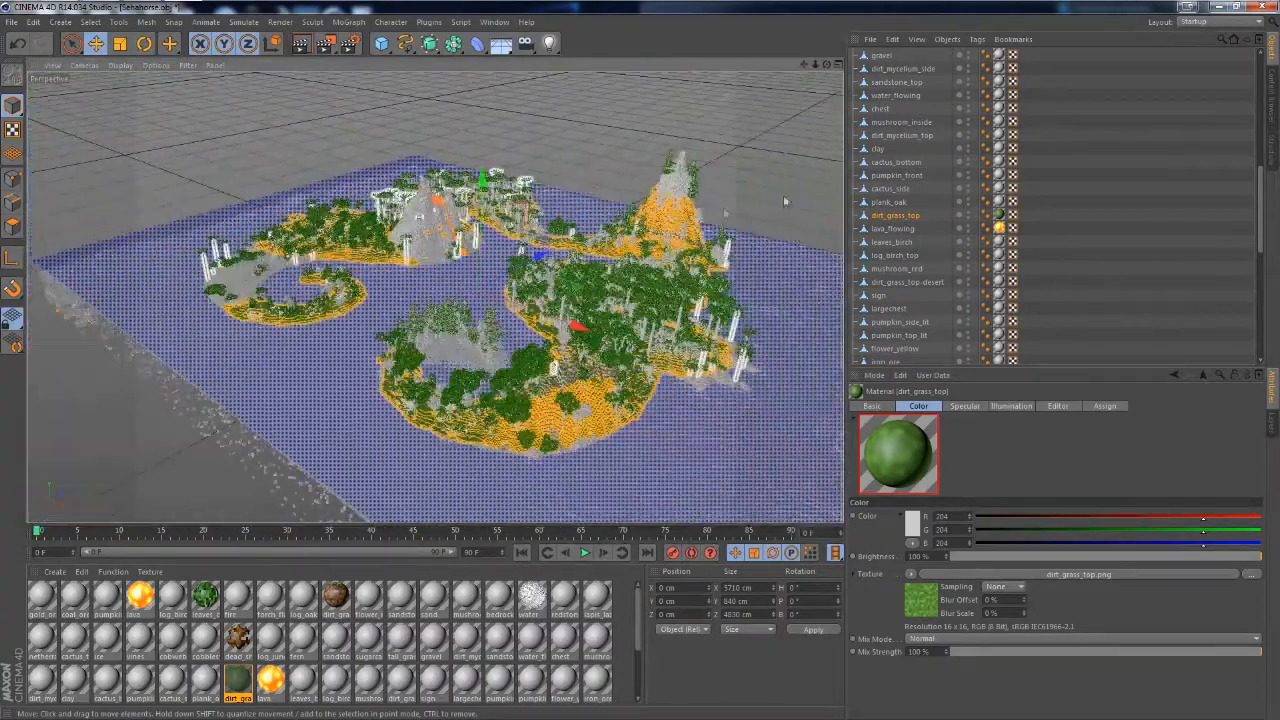
left_click(761, 156)
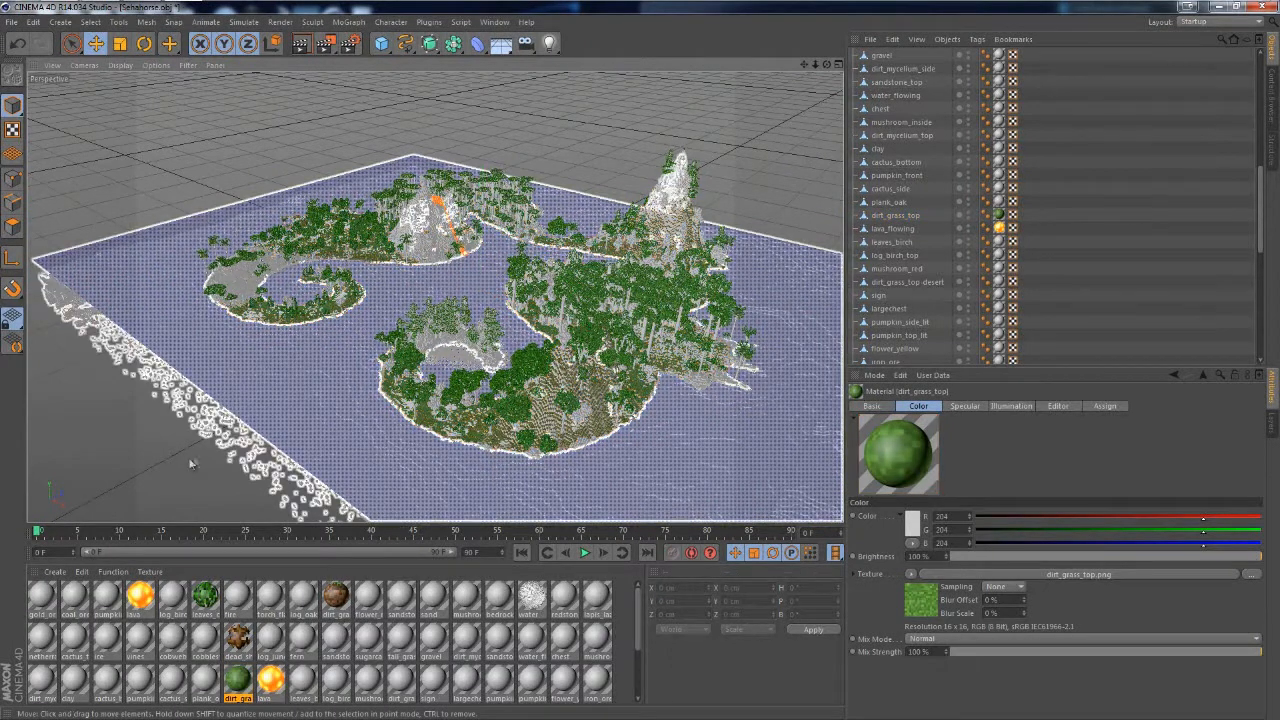
left_click_drag(196, 461, 185, 463, "alt")
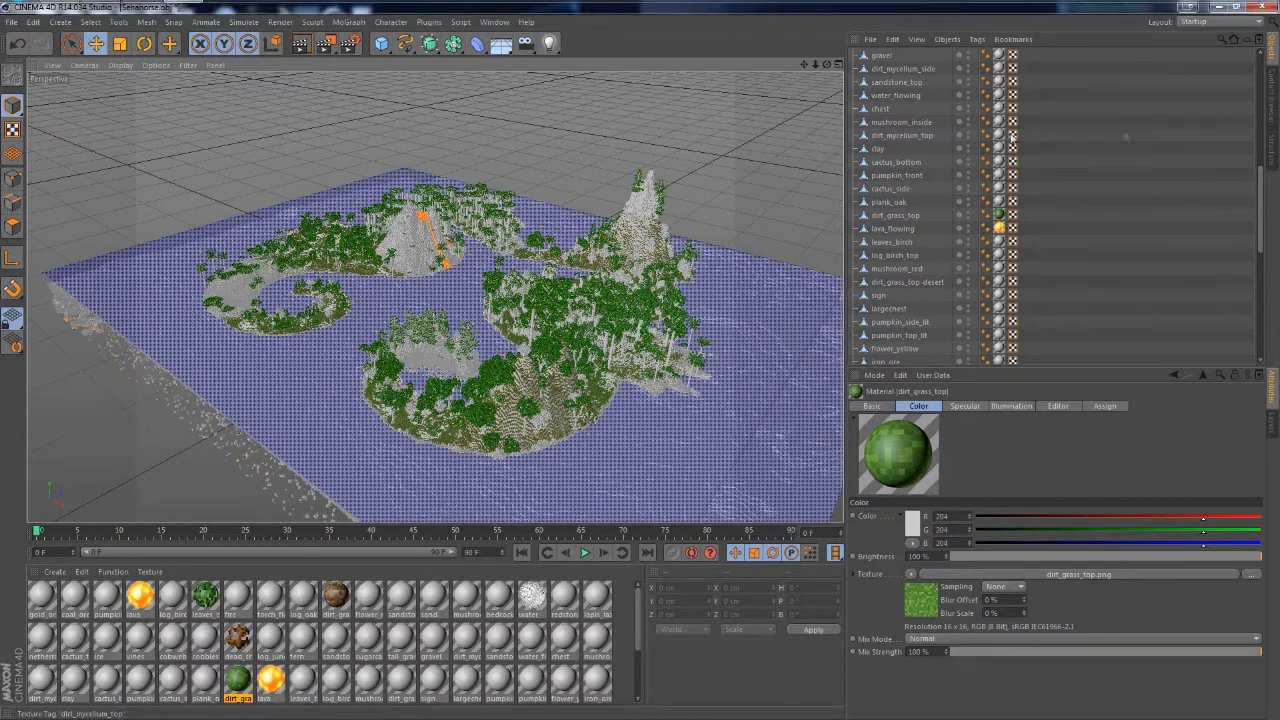
Close Cinema 4D without saving the changes to the Sehahorse.obj project
mouse_move(1146, 6)
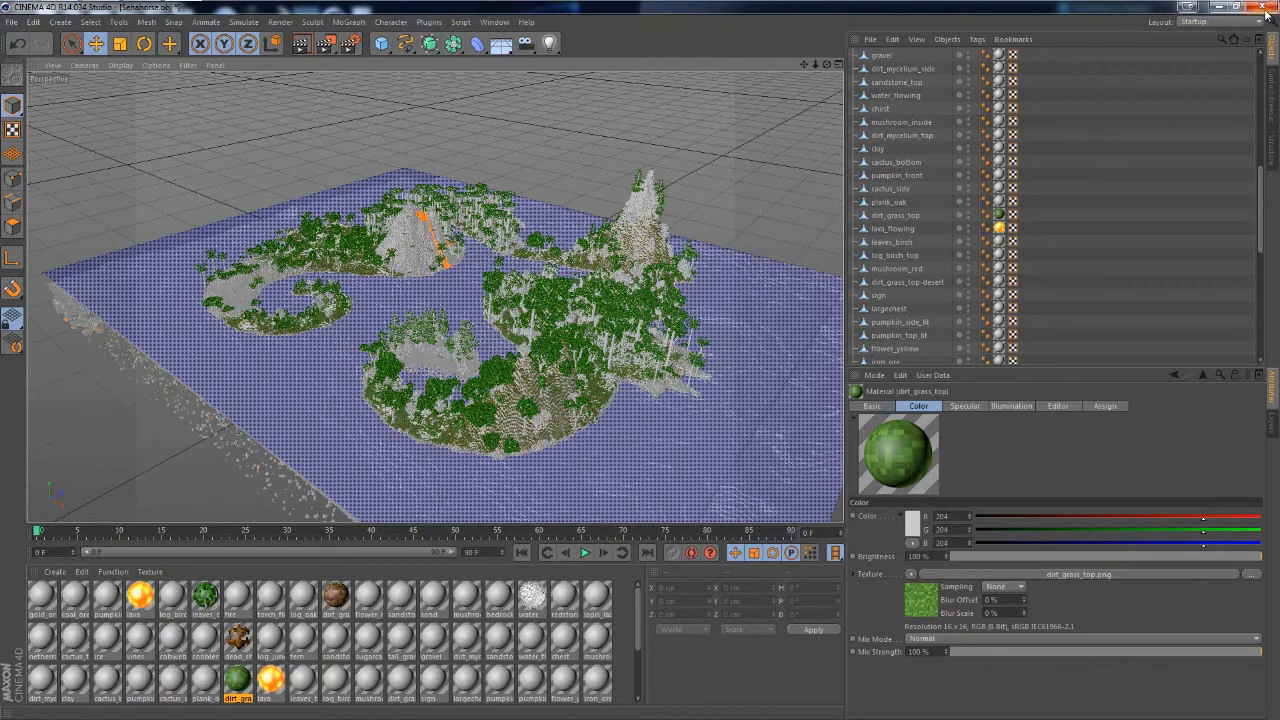
left_click(1265, 8)
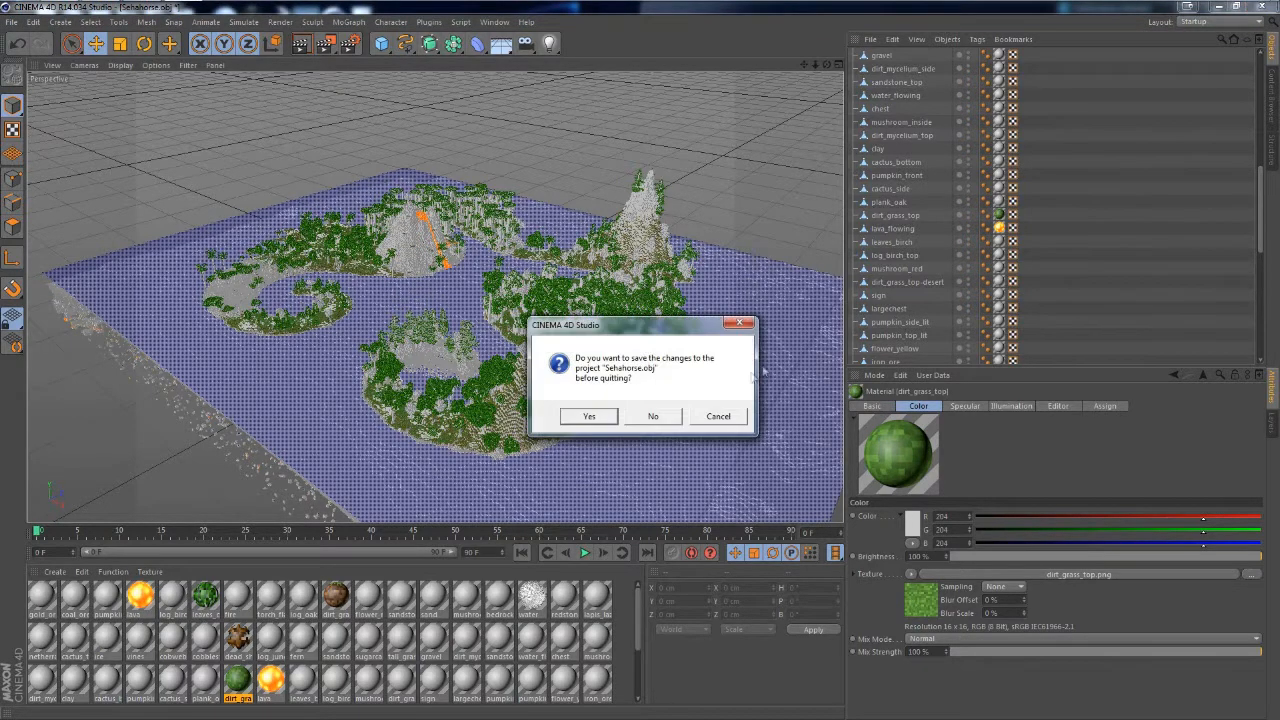
left_click(653, 416)
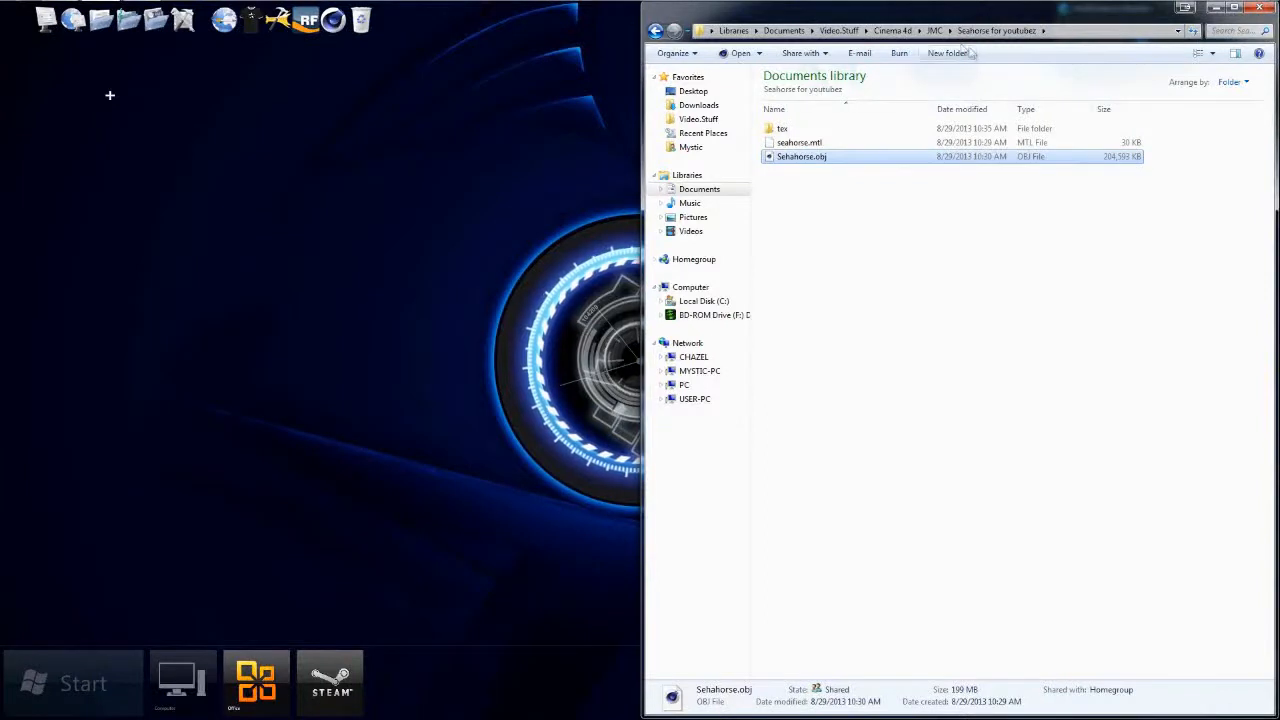
Open Seahorse.c4d from the Seahorse folder inside JMC in Cinema 4D, dismissing the Riptide Pro message
left_click(940, 31)
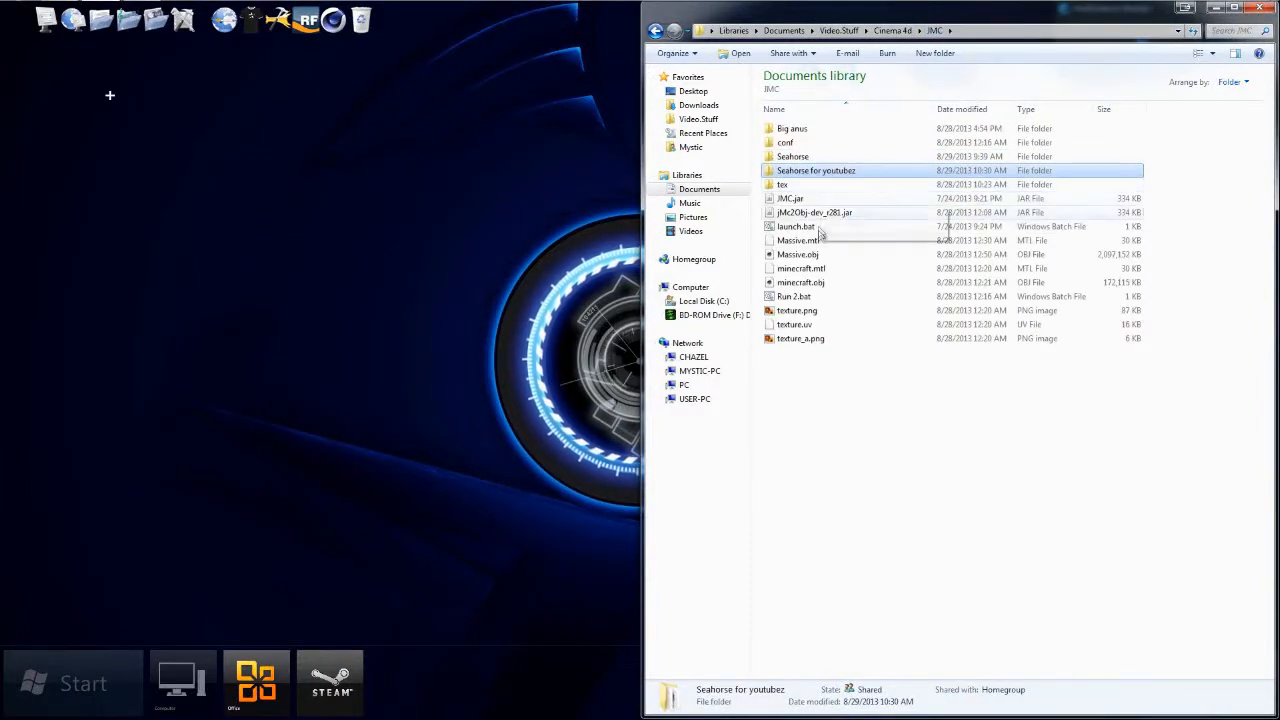
double_click(803, 158)
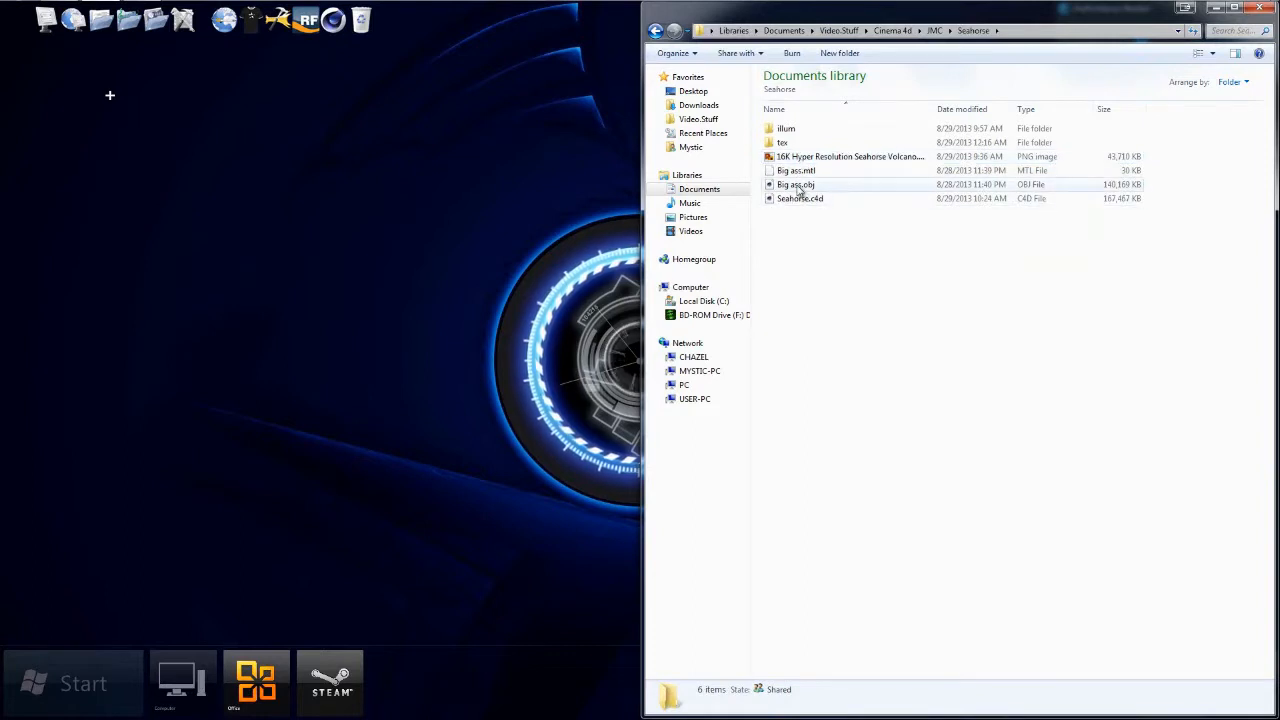
double_click(797, 204)
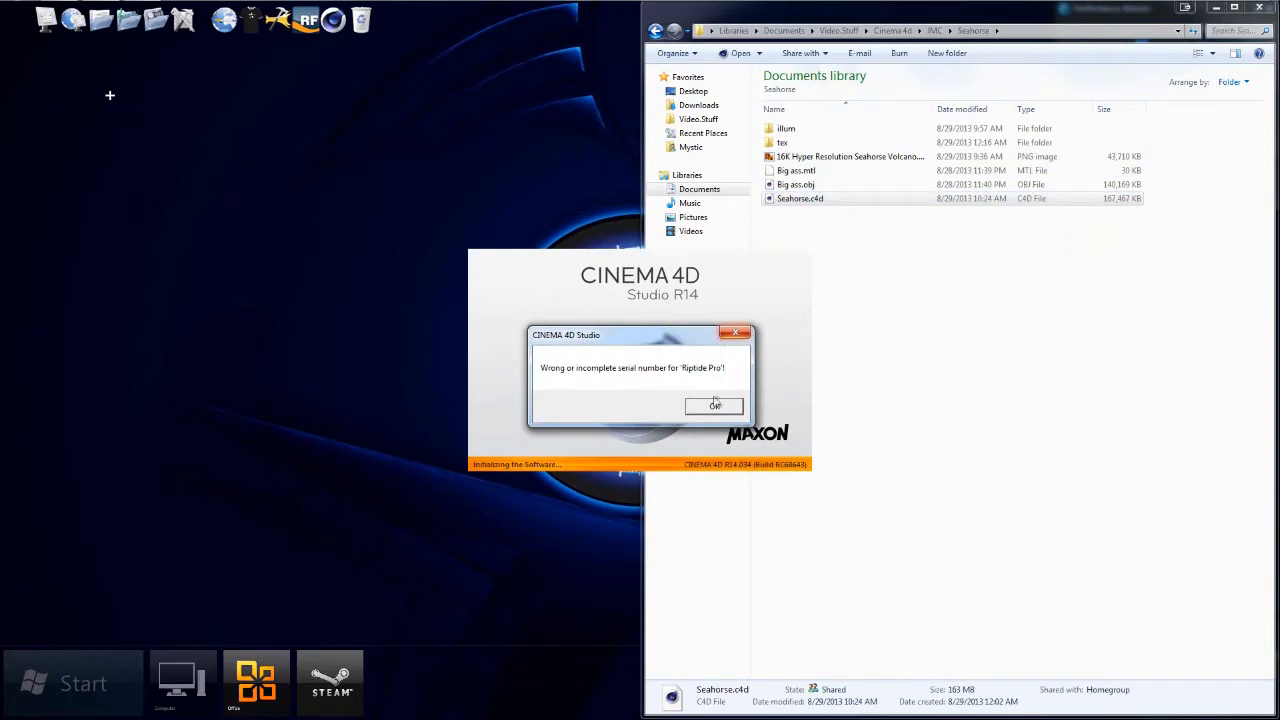
left_click(714, 407)
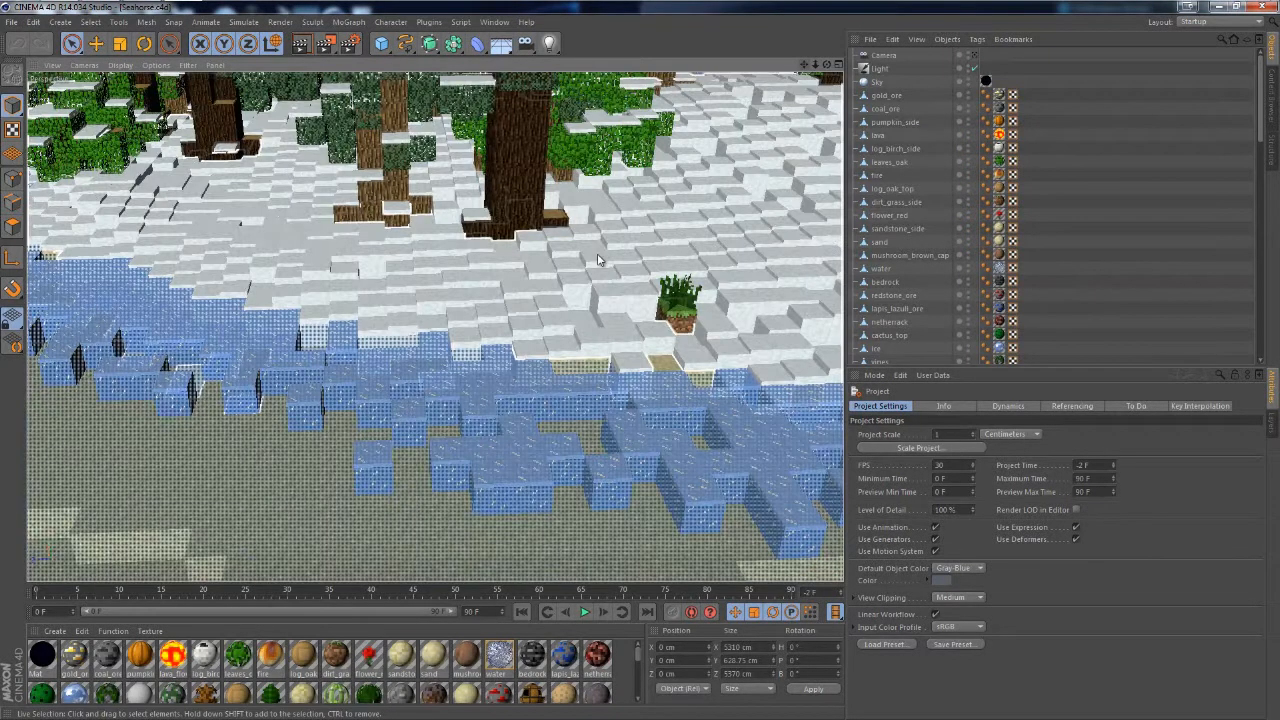
Examine the fully textured seahorse islands from afar and around the volcano, including through the scene camera
scroll(472, 443, "down", 10)
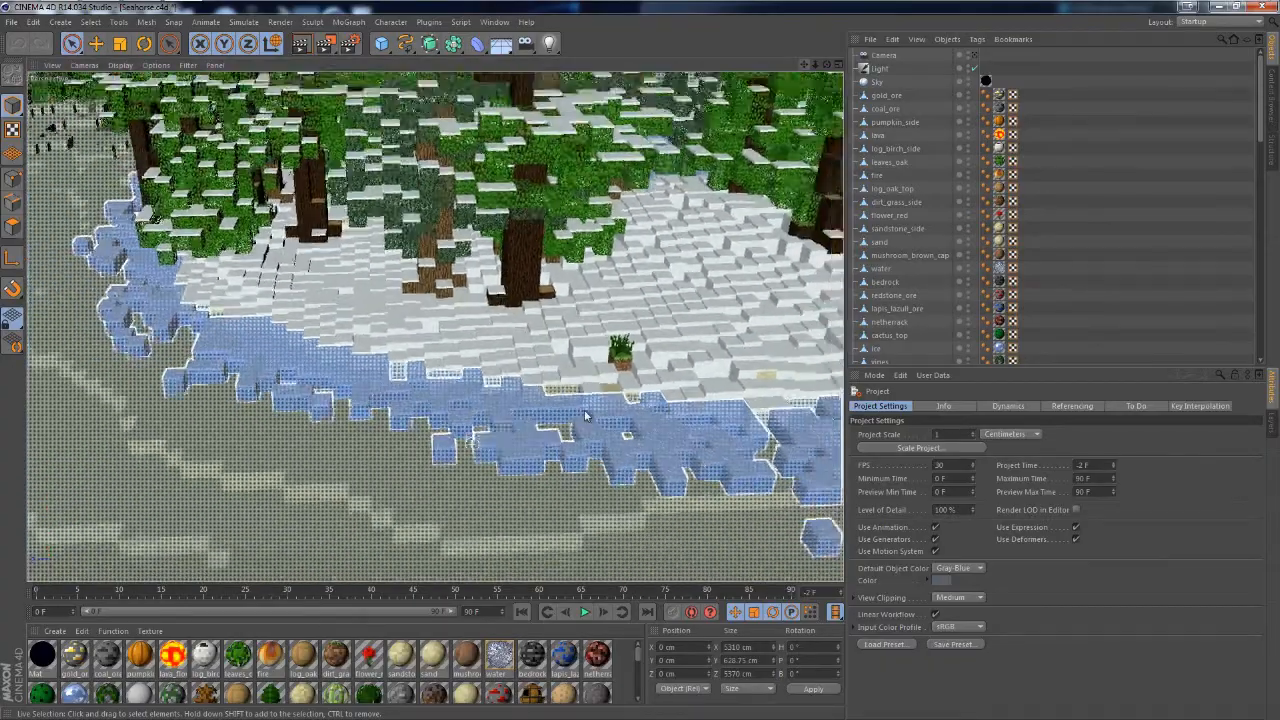
scroll(472, 443, "down", 10)
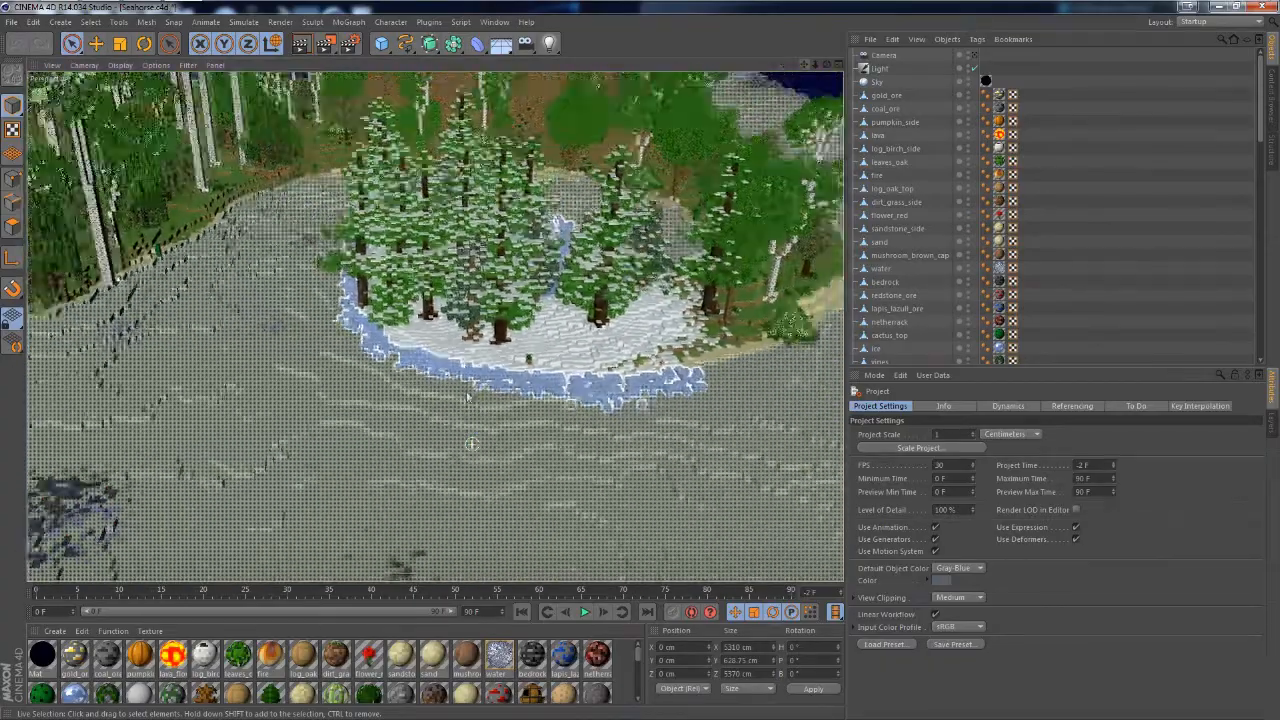
scroll(472, 443, "down", 10)
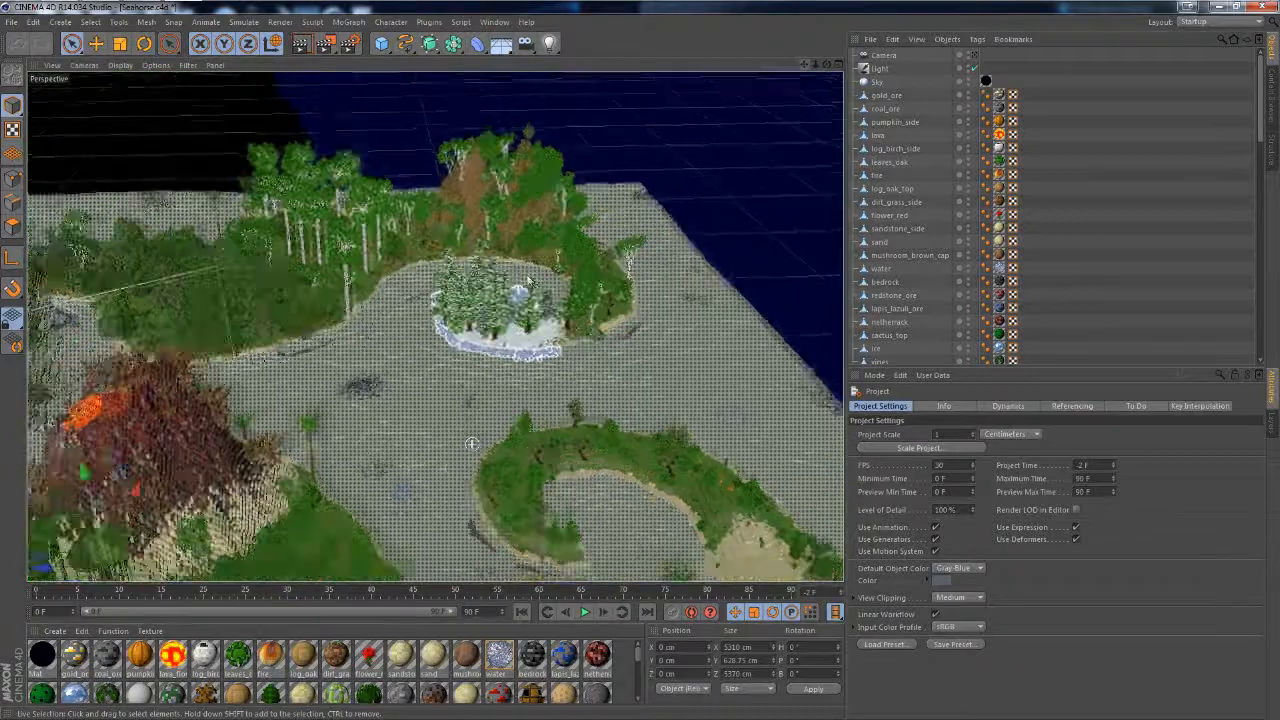
scroll(500, 282, "down", 5)
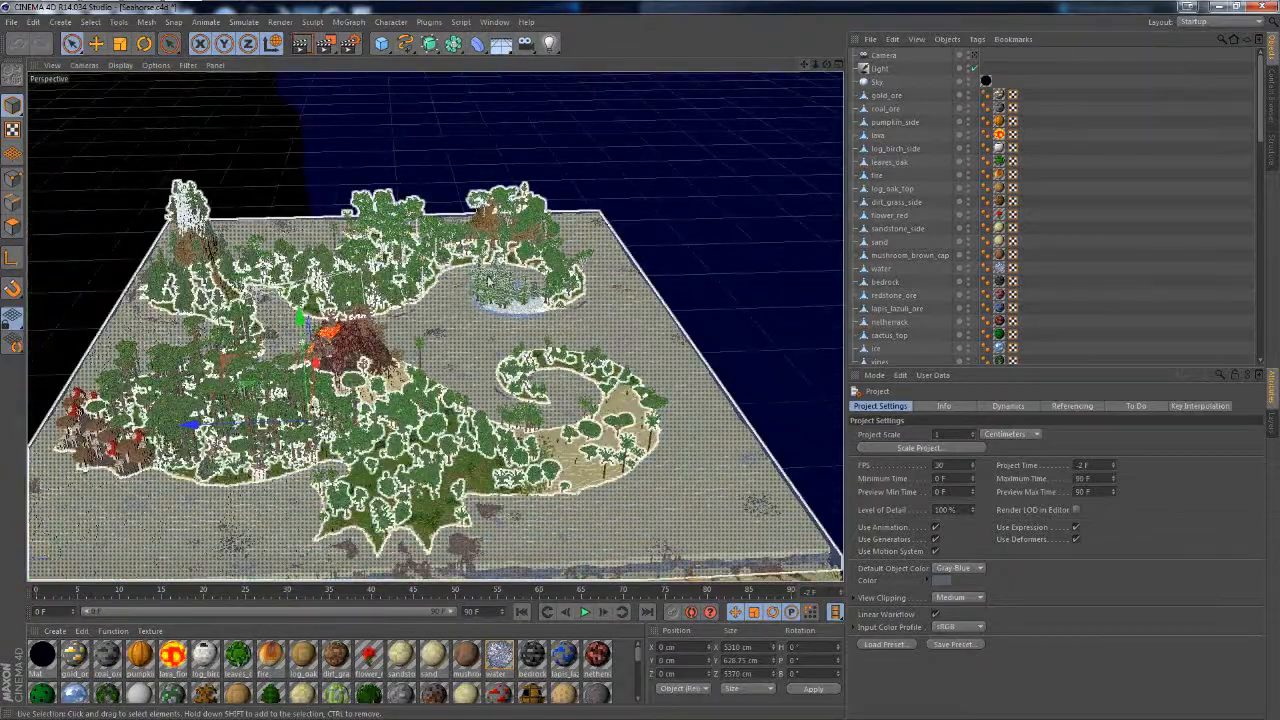
scroll(74, 234, "up", 4)
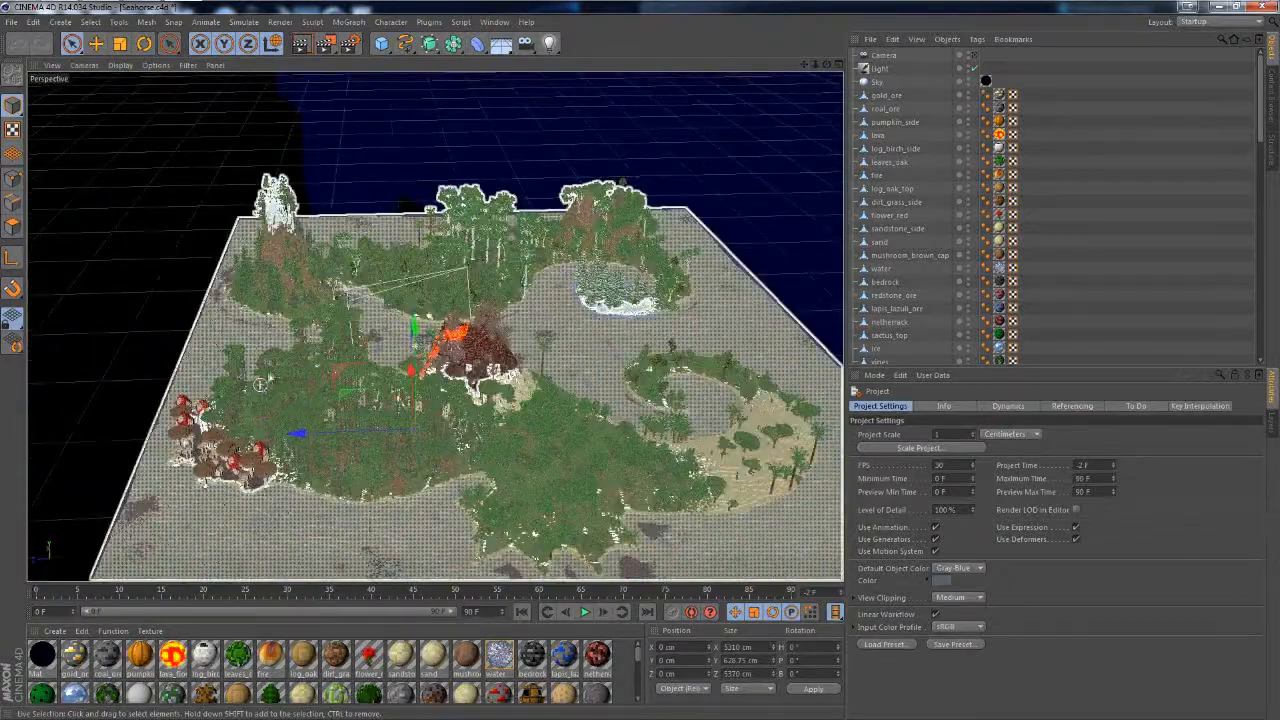
scroll(407, 283, "up", 5)
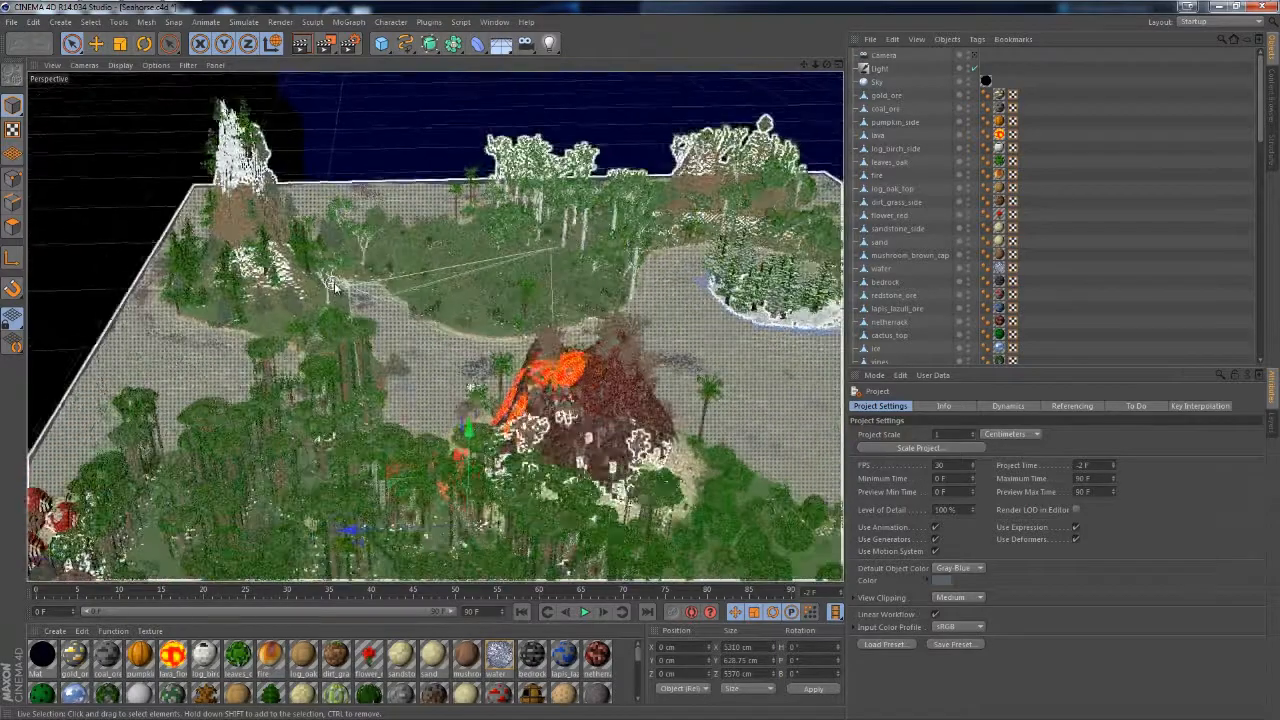
left_click(976, 54)
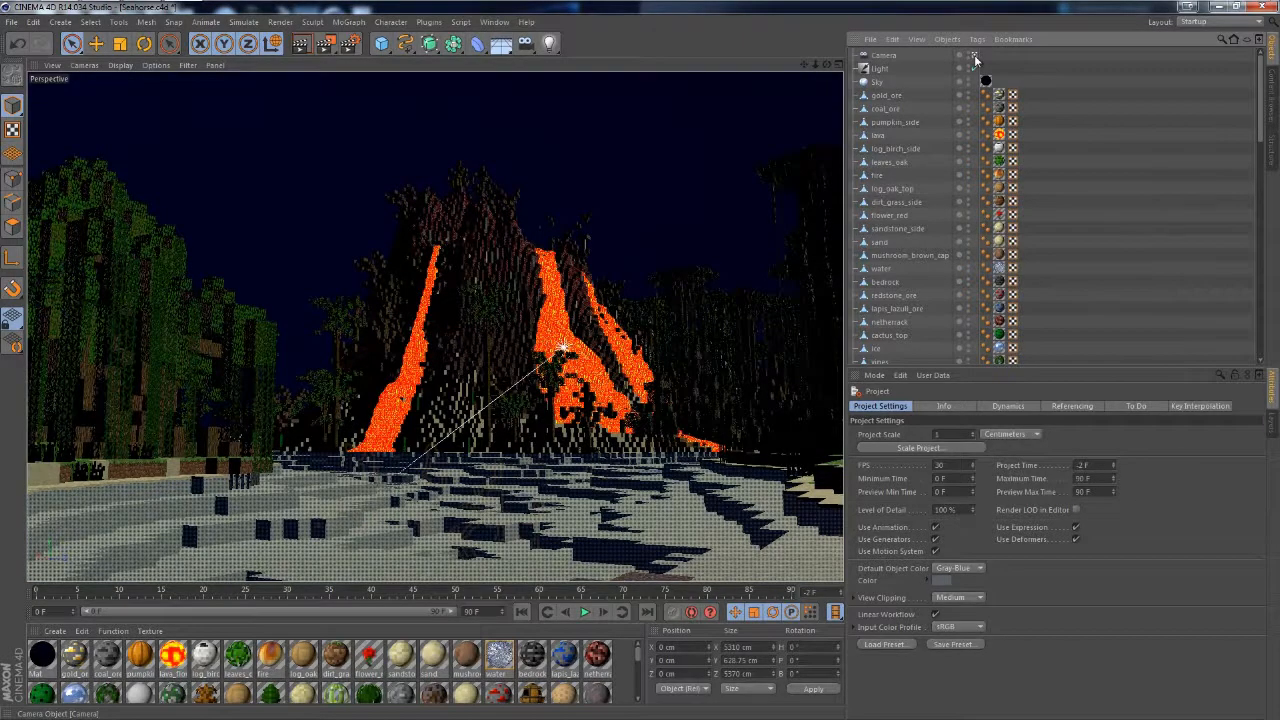
left_click(976, 56)
scroll(422, 232, "up", 4)
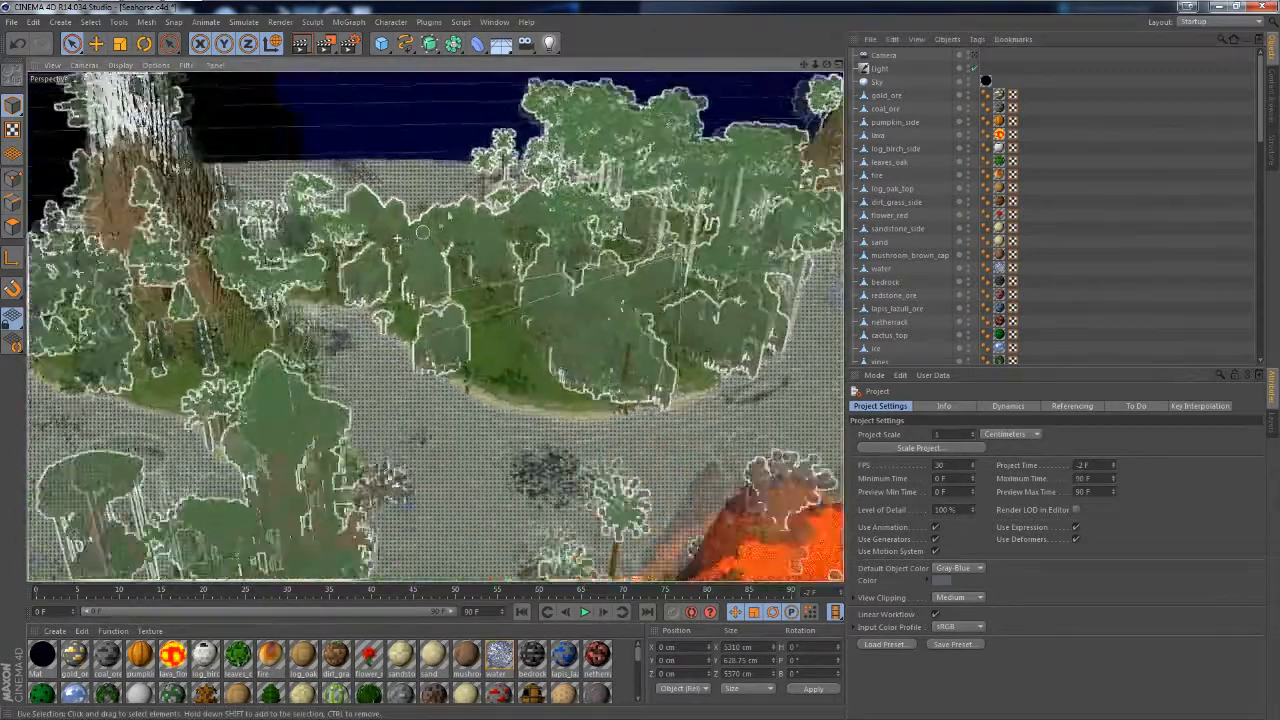
scroll(434, 326, "up", 3)
left_click_drag(827, 64, 920, 60)
scroll(643, 367, "down", 3)
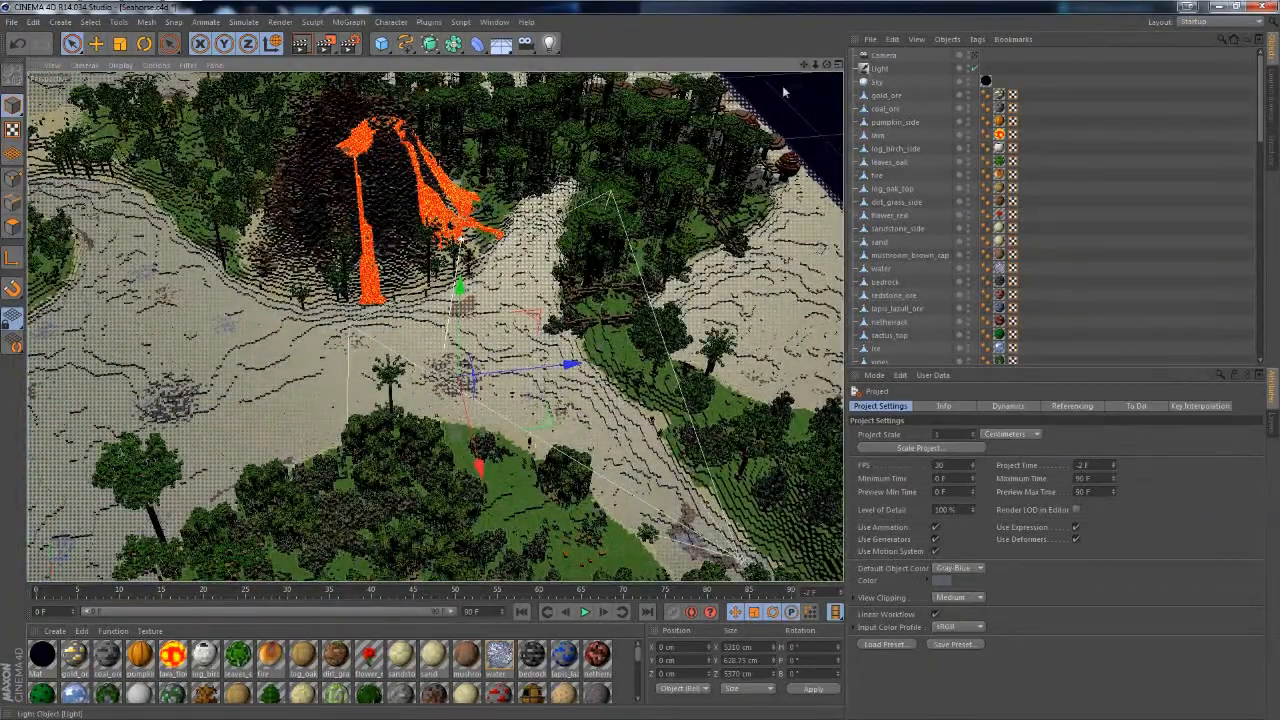
Select the infinite Light object and examine its general settings and its placement around the volcano
left_click(869, 68)
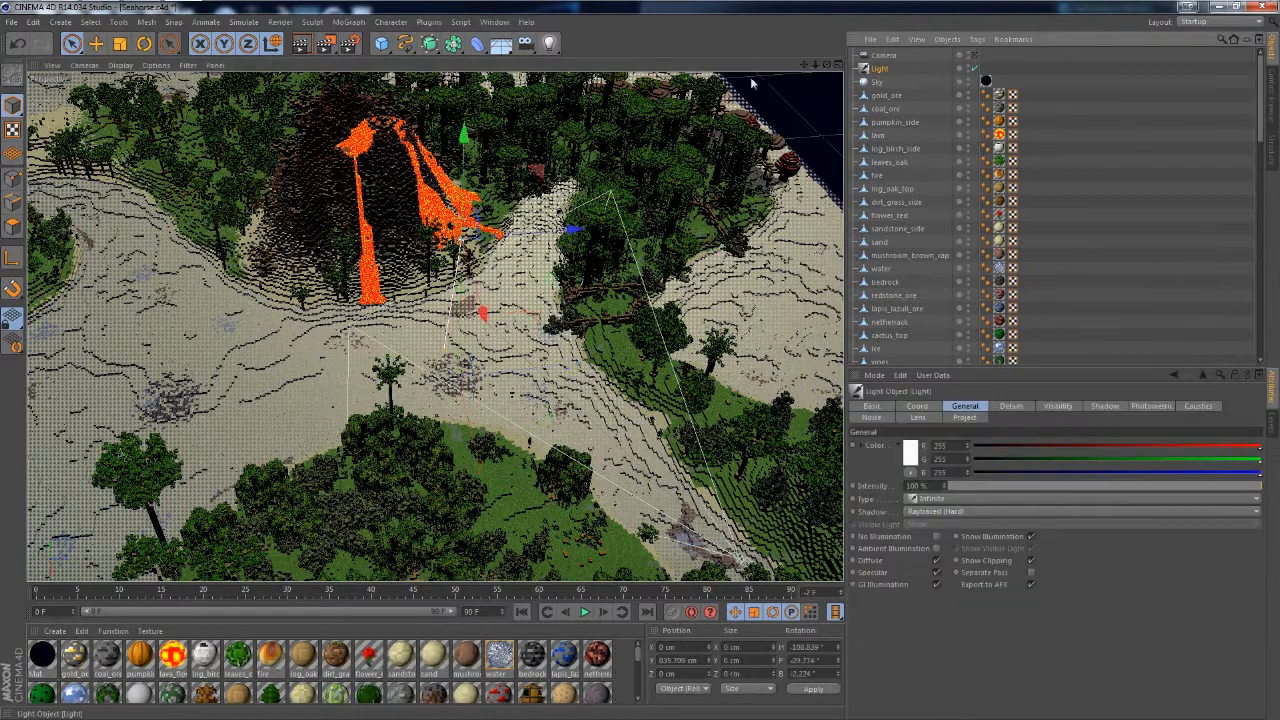
left_click(548, 44)
left_click(145, 44)
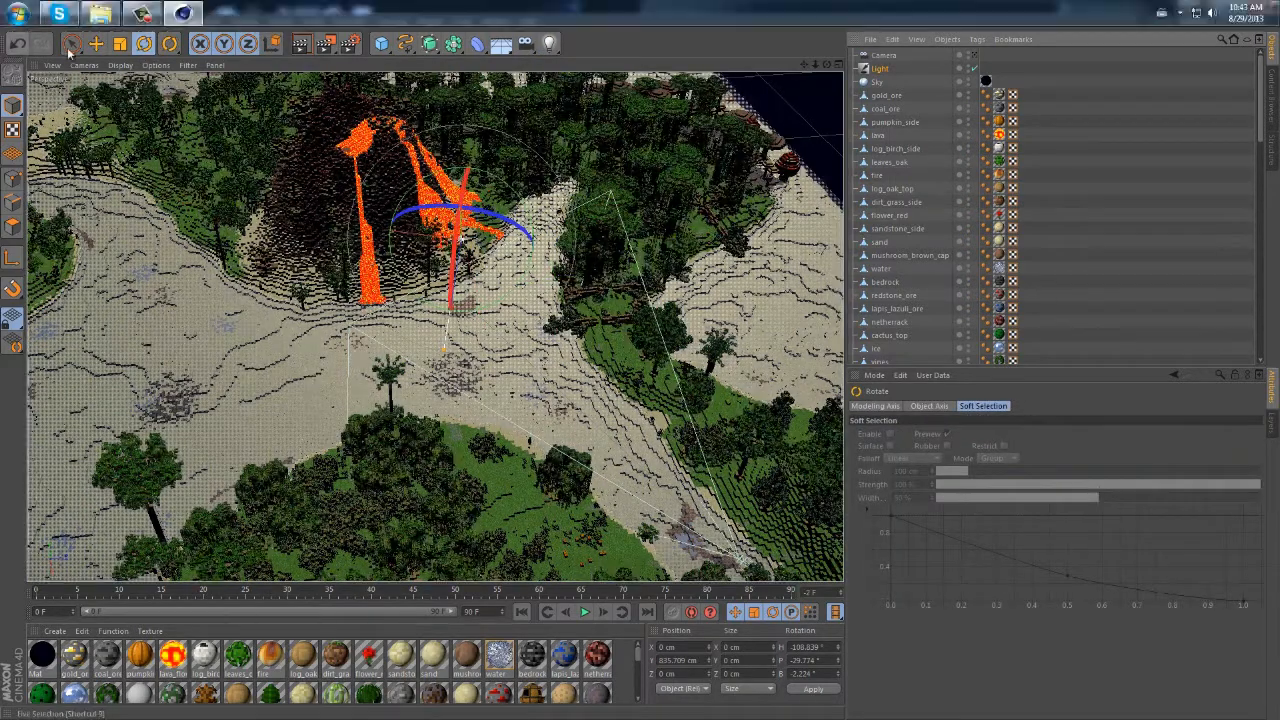
left_click(71, 44)
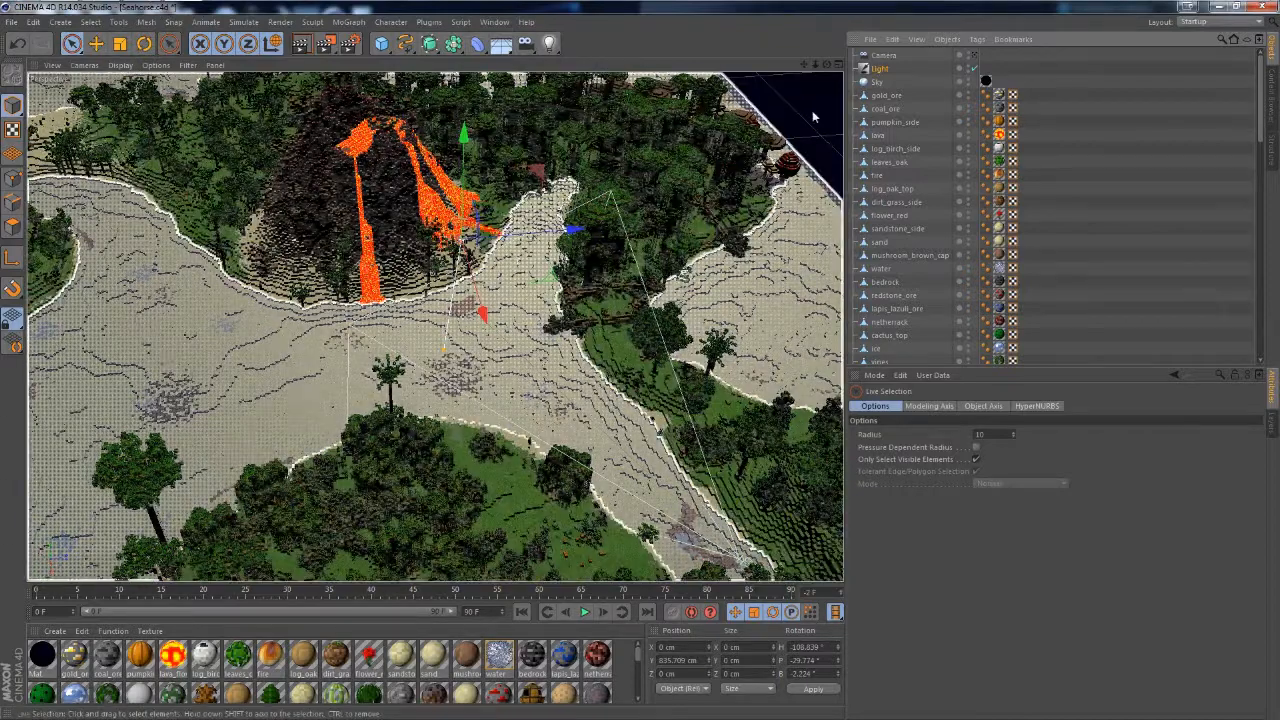
left_click(837, 67)
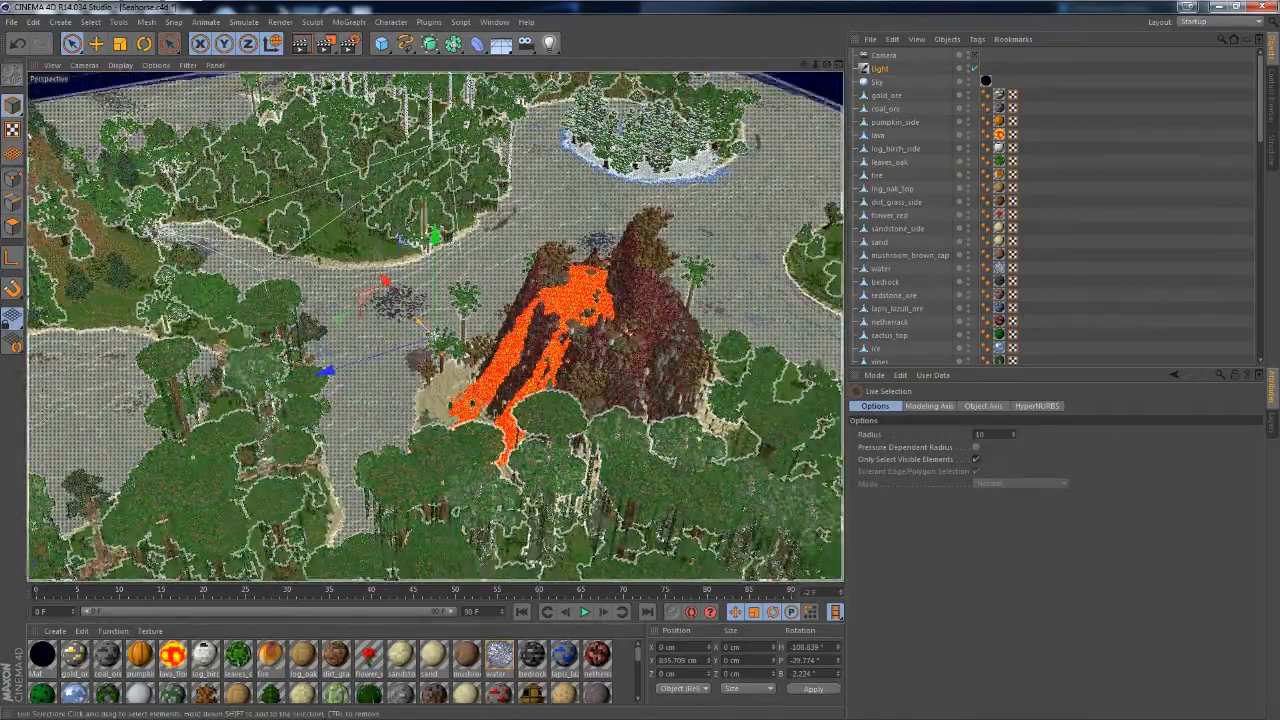
key("e")
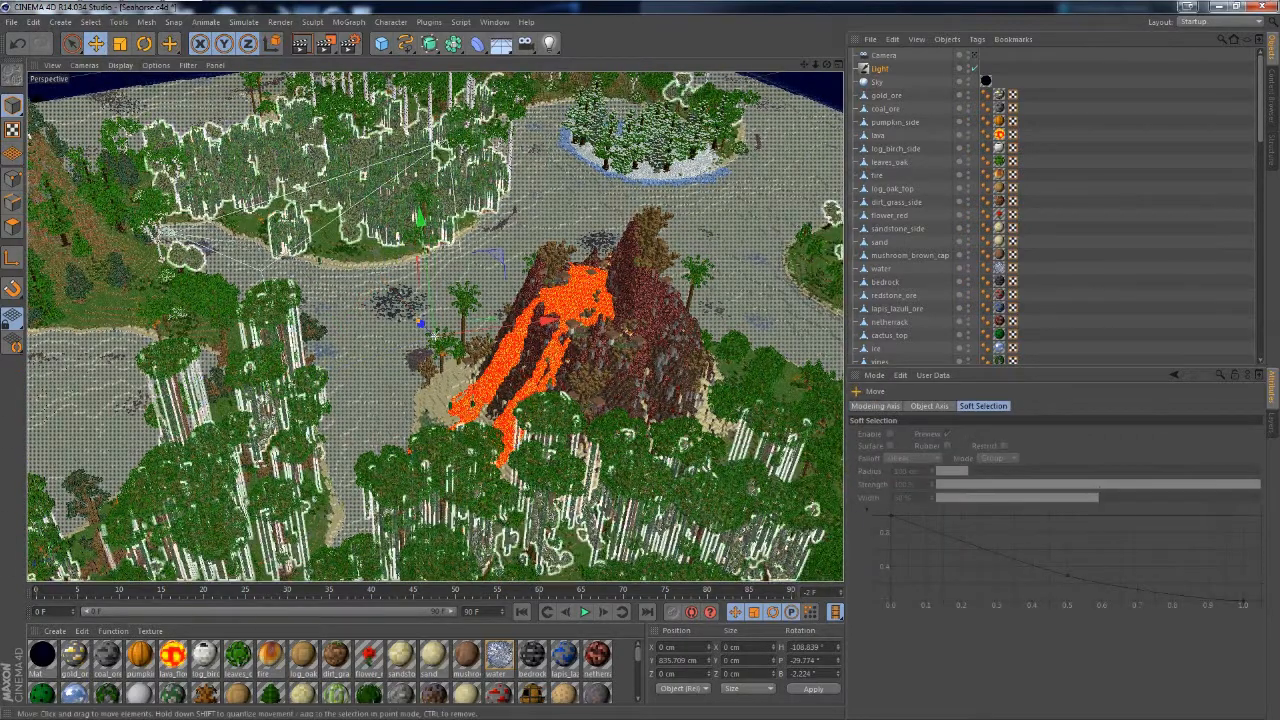
key("space")
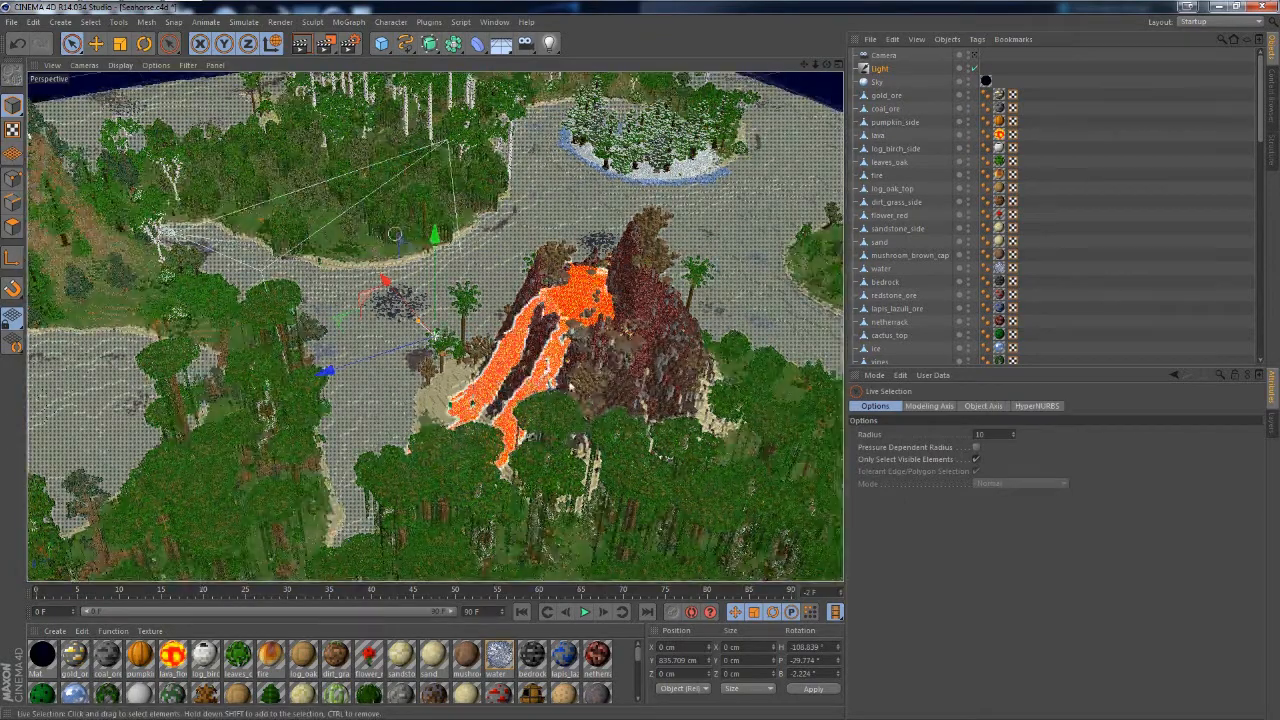
left_click_drag(828, 64, 610, 352)
scroll(511, 291, "up", 5)
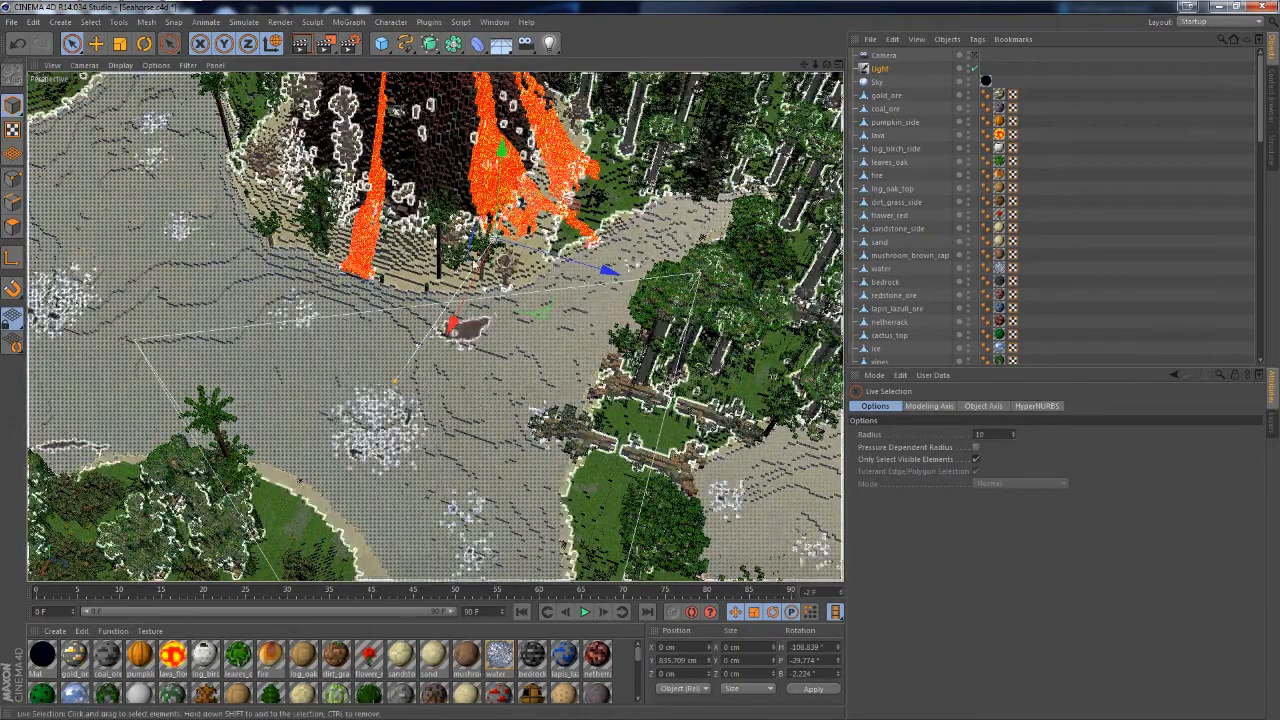
scroll(498, 265, "down", 2)
scroll(480, 275, "down", 2)
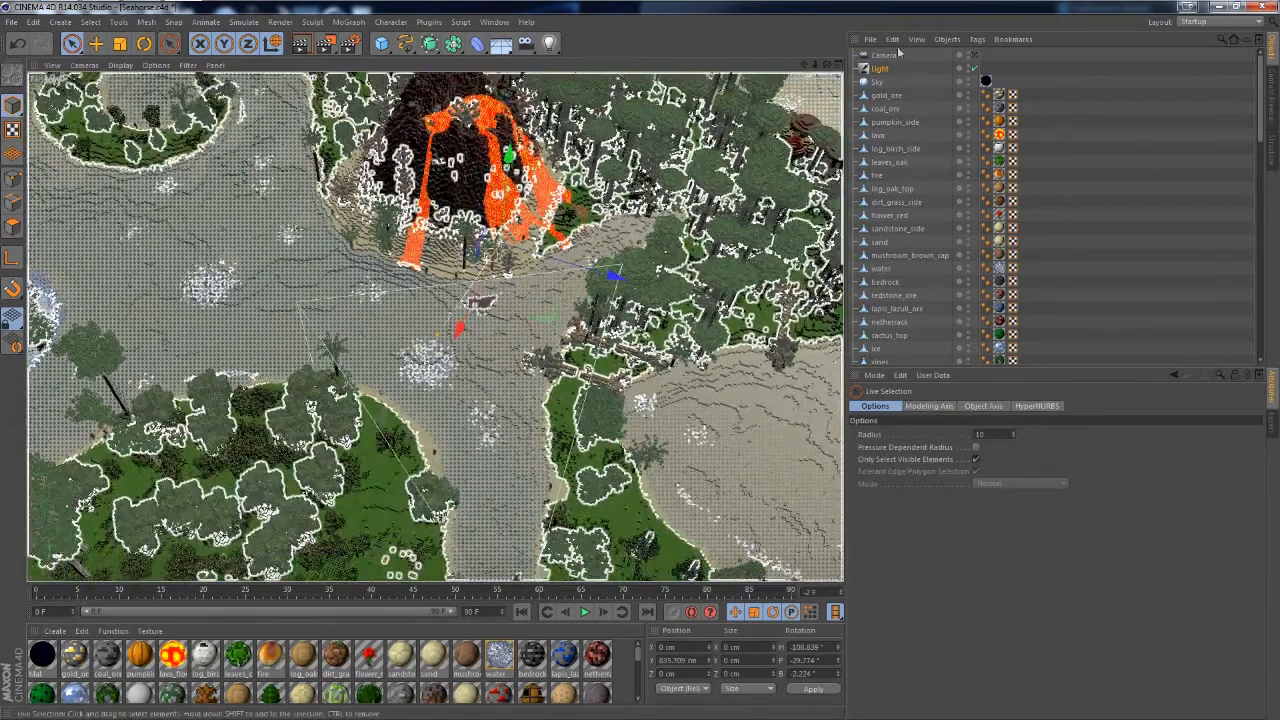
Inspect the Sky object and the gradient color of its Mat material, and look through the scene camera
left_click(435, 287)
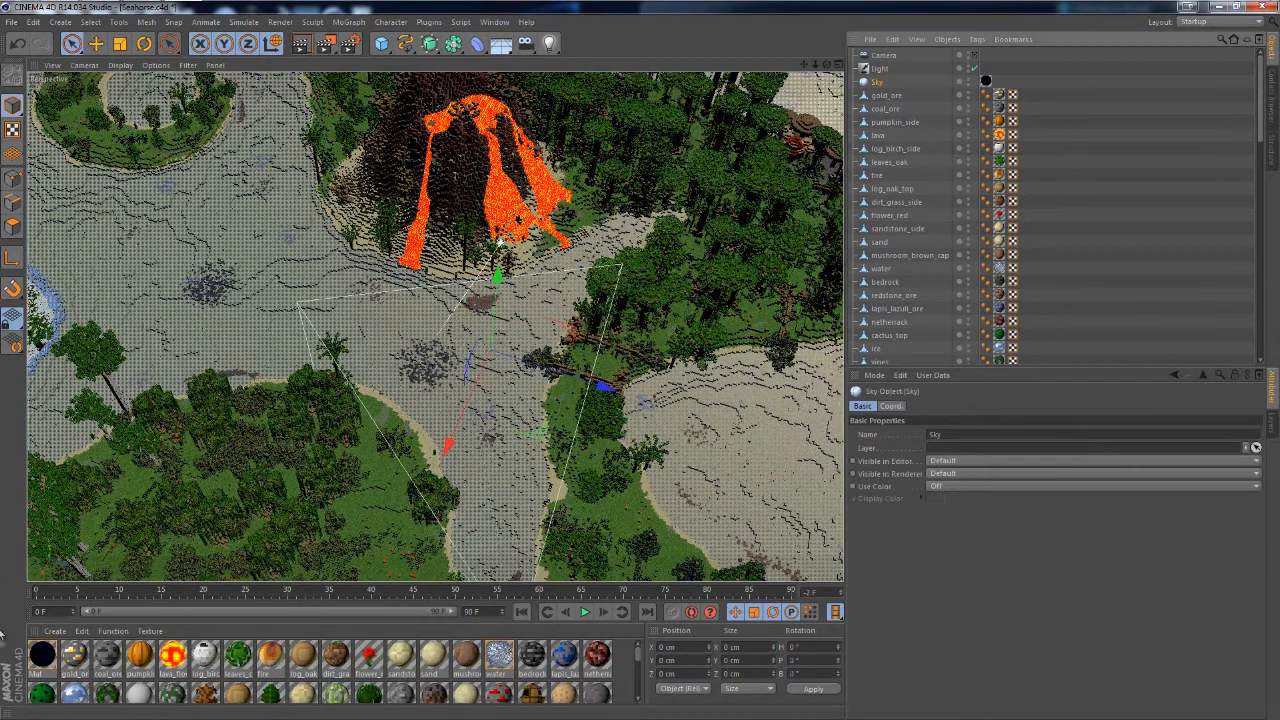
left_click(41, 655)
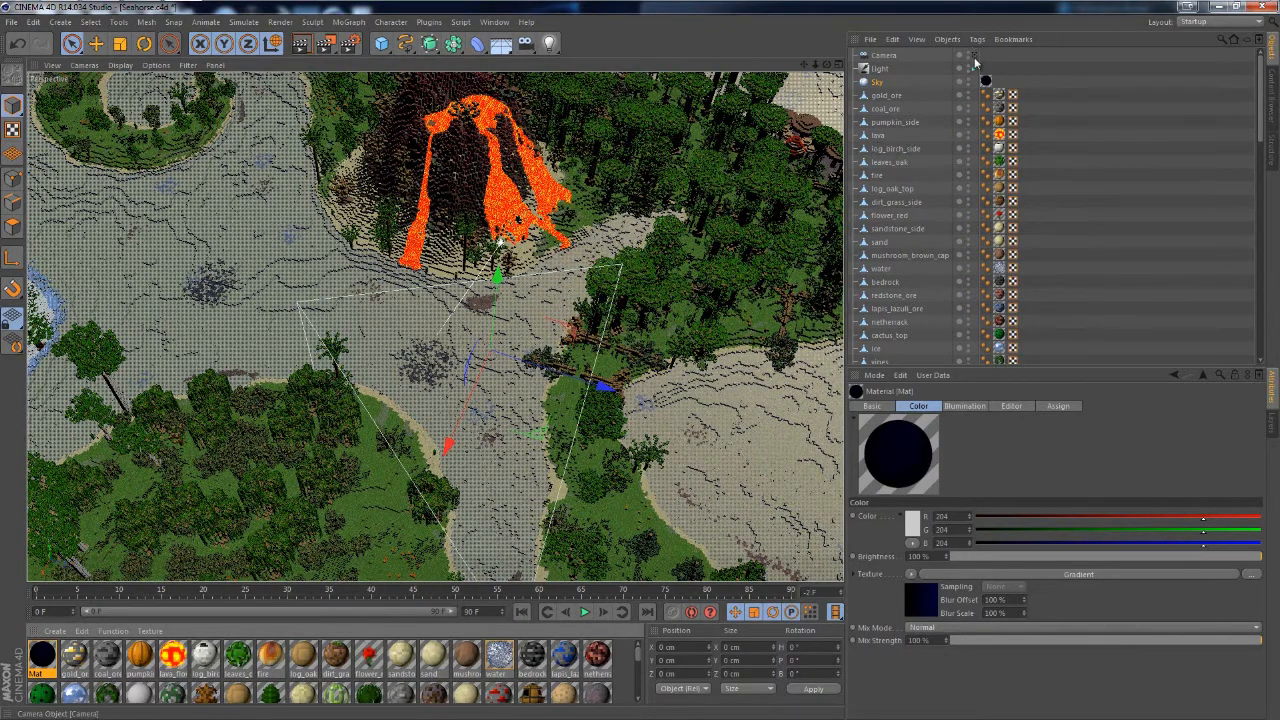
left_click(974, 56)
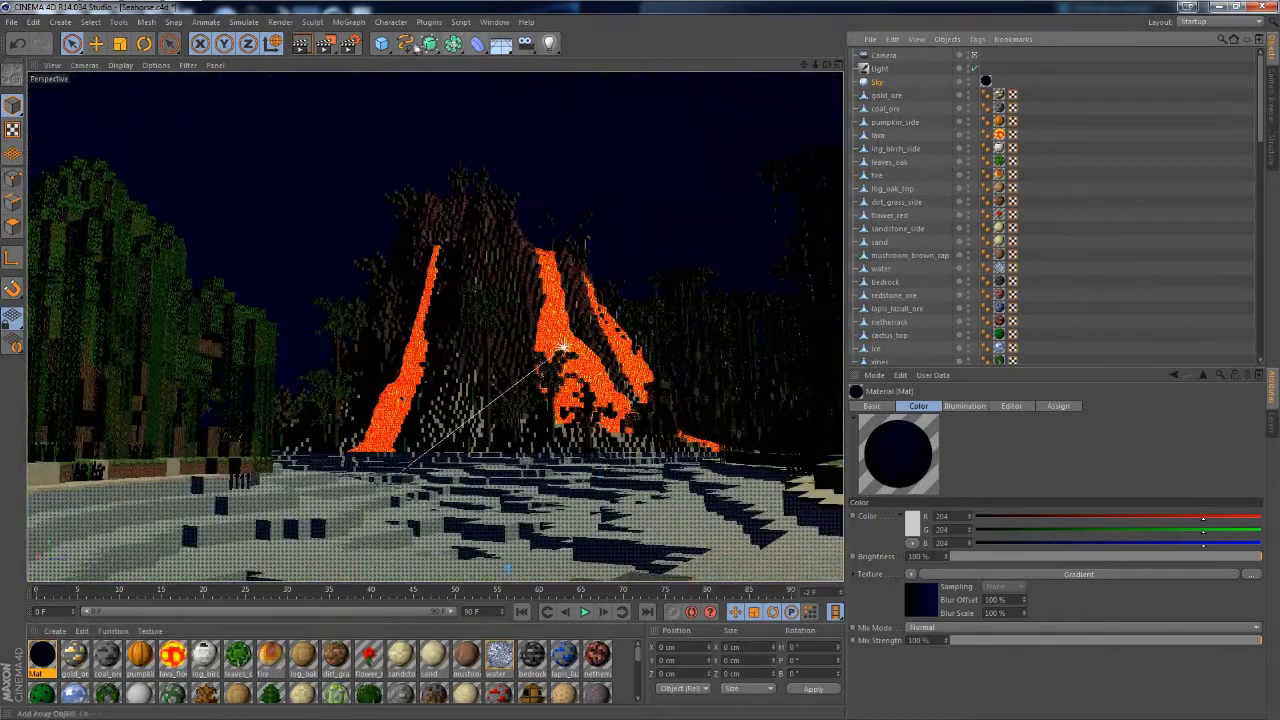
Open the render settings and examine the Anti-Aliasing, Save and Output settings
left_click(348, 55)
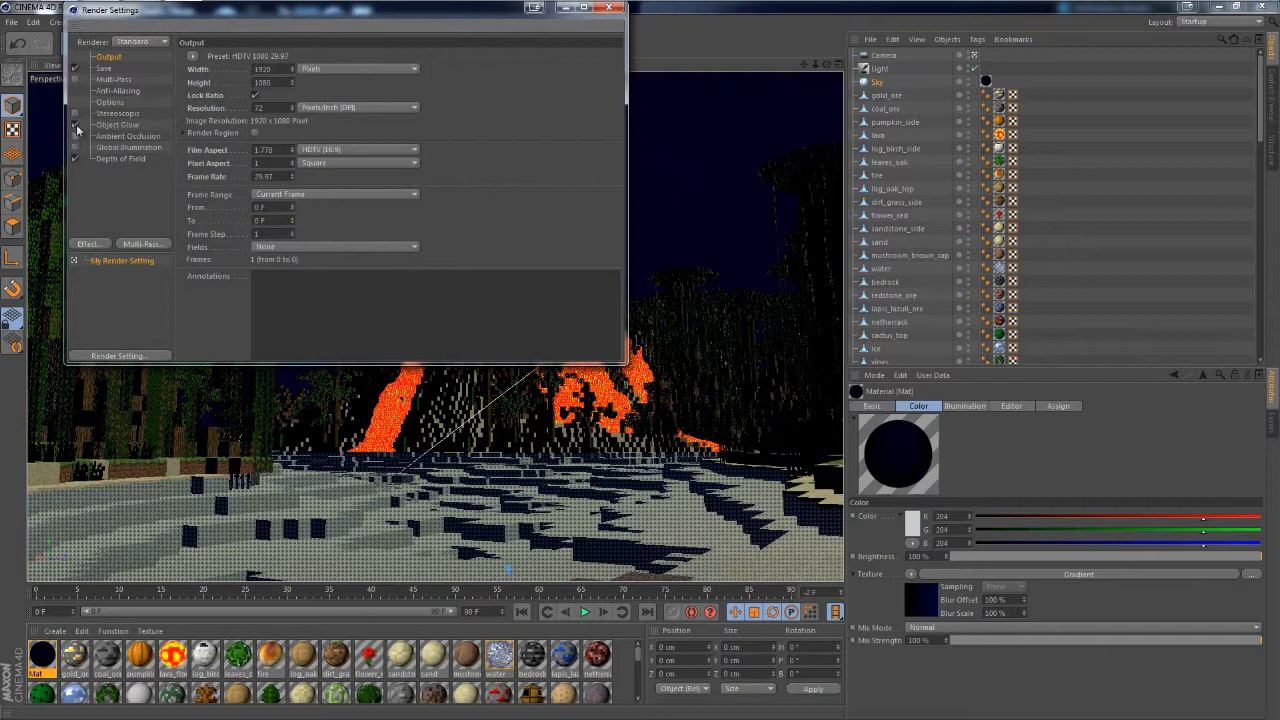
left_click(117, 91)
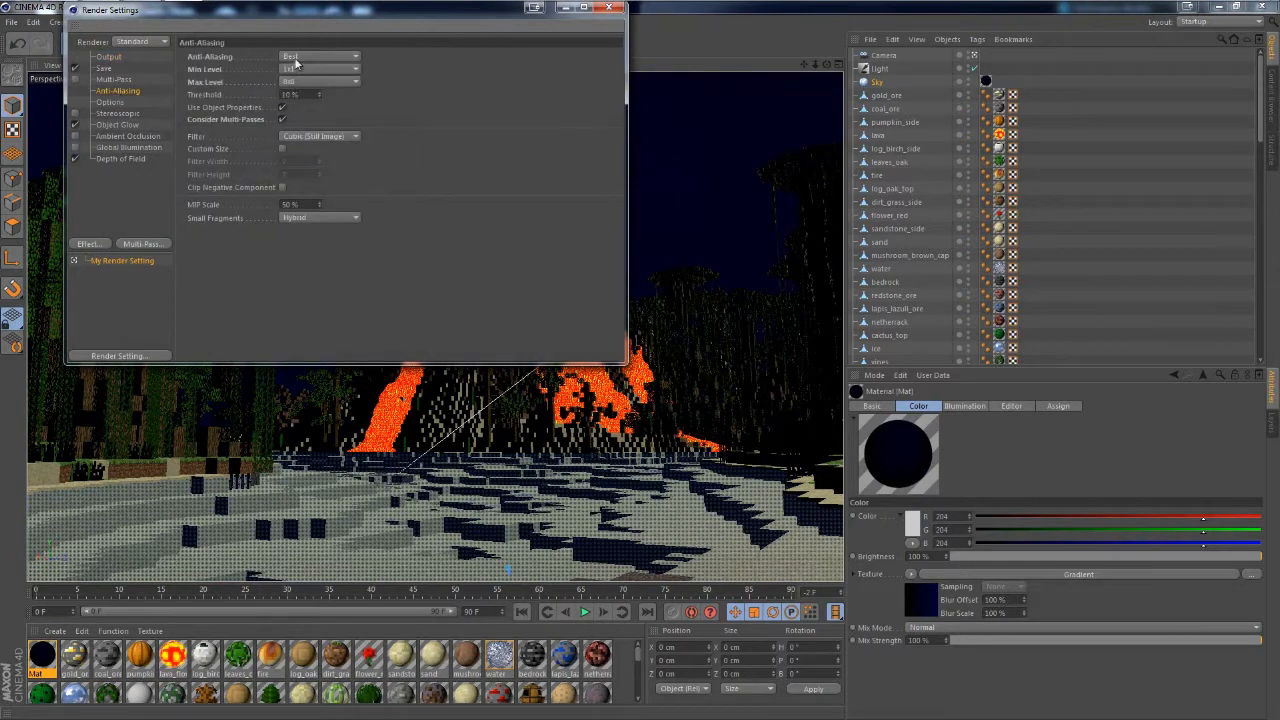
left_click(106, 68)
left_click(115, 91)
left_click(106, 68)
left_click(110, 57)
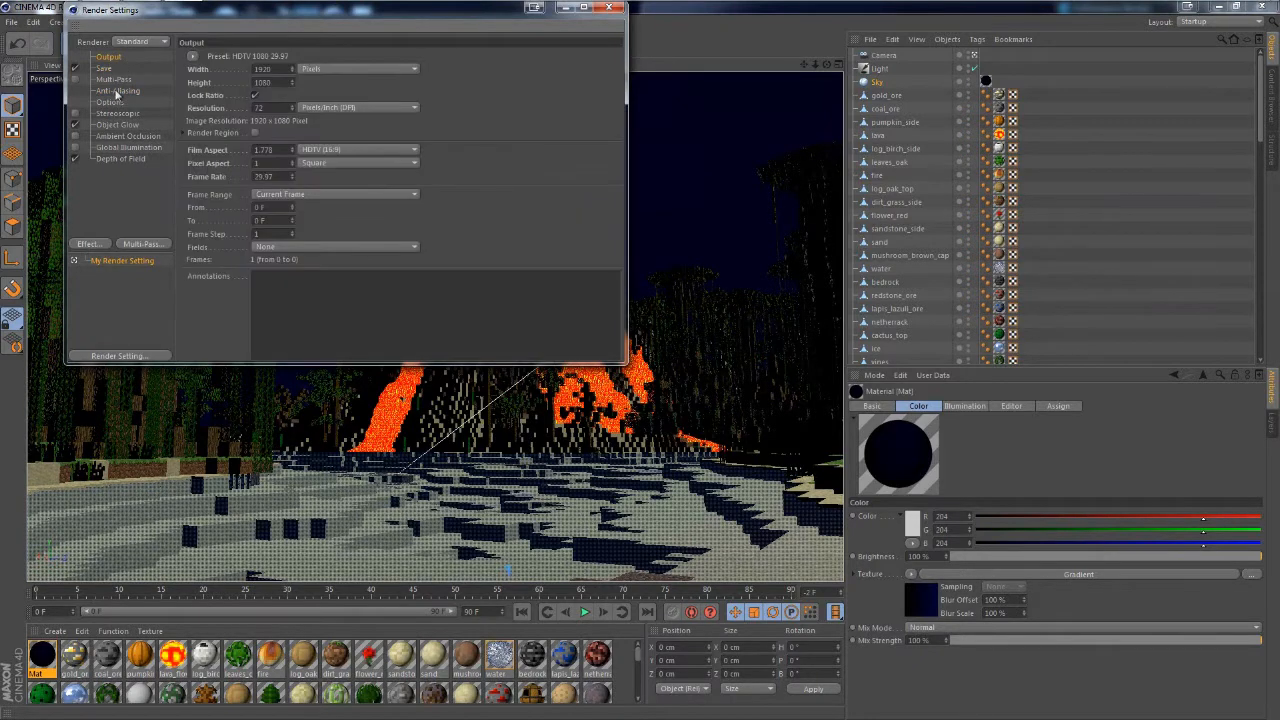
Enable Ambient Occlusion and Global Illumination in the render settings, reviewing them along with Object Glow and Depth of Field
left_click(123, 128)
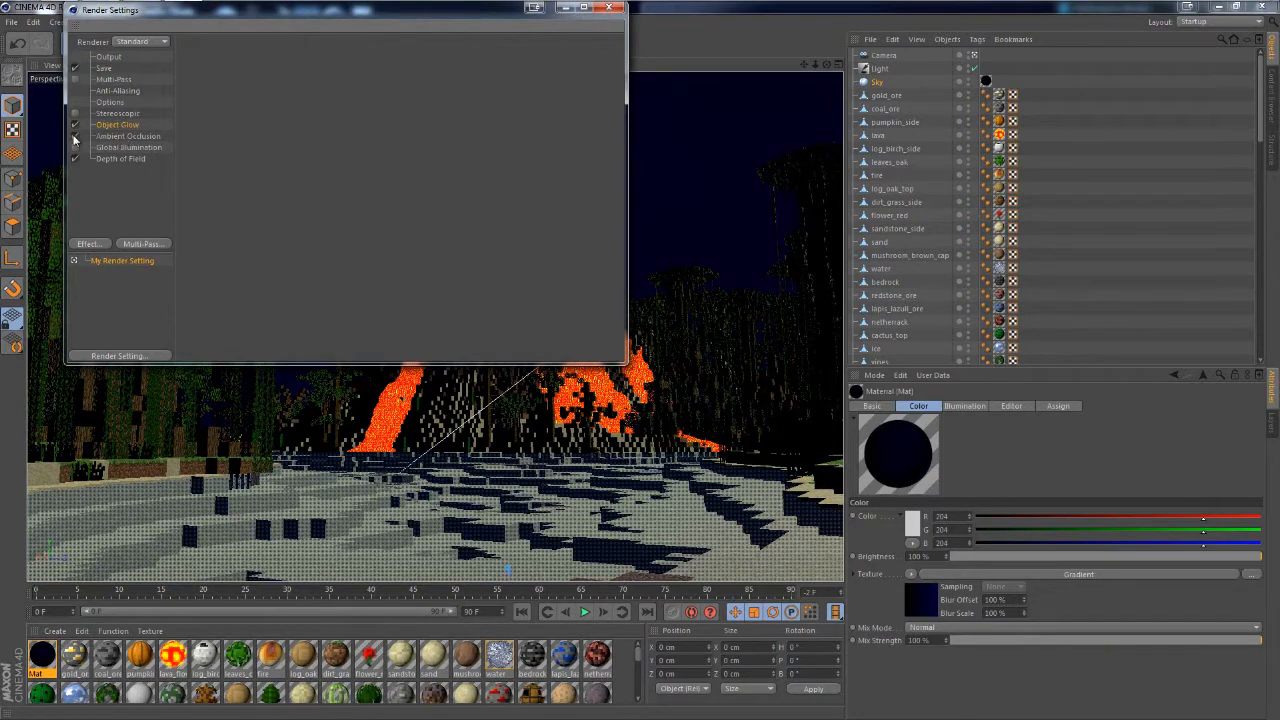
left_click(116, 147)
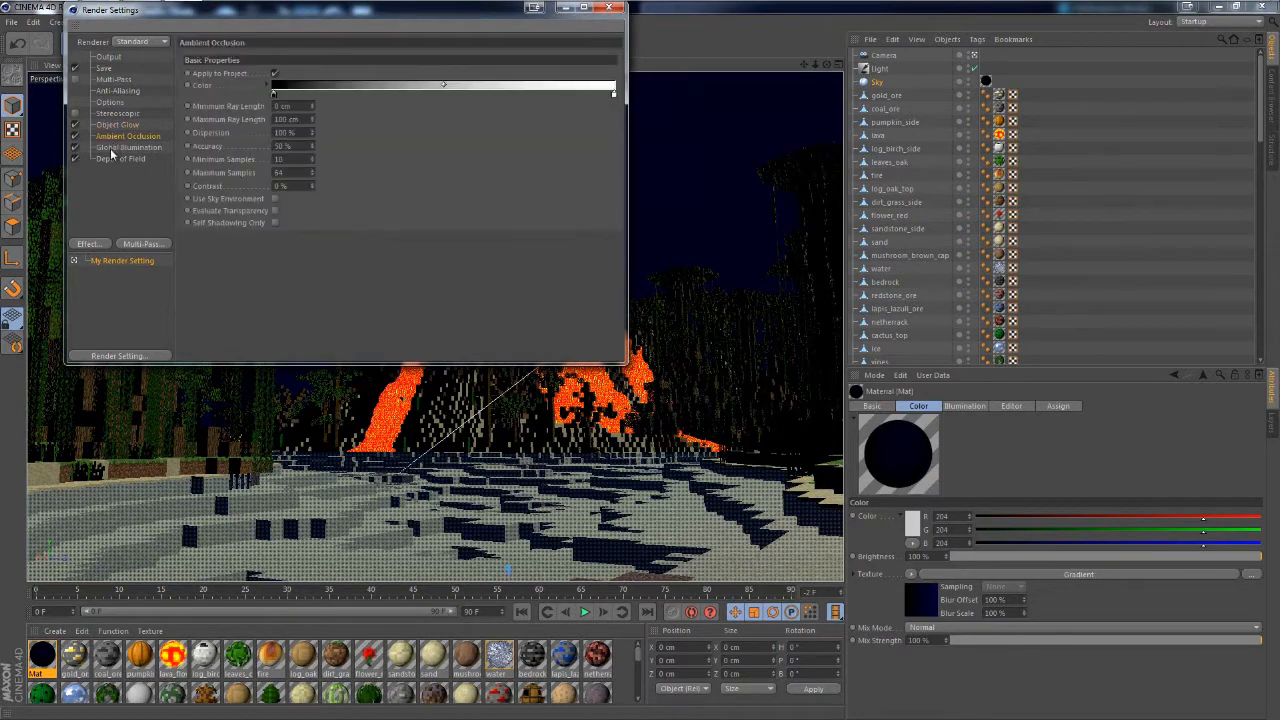
left_click(116, 159)
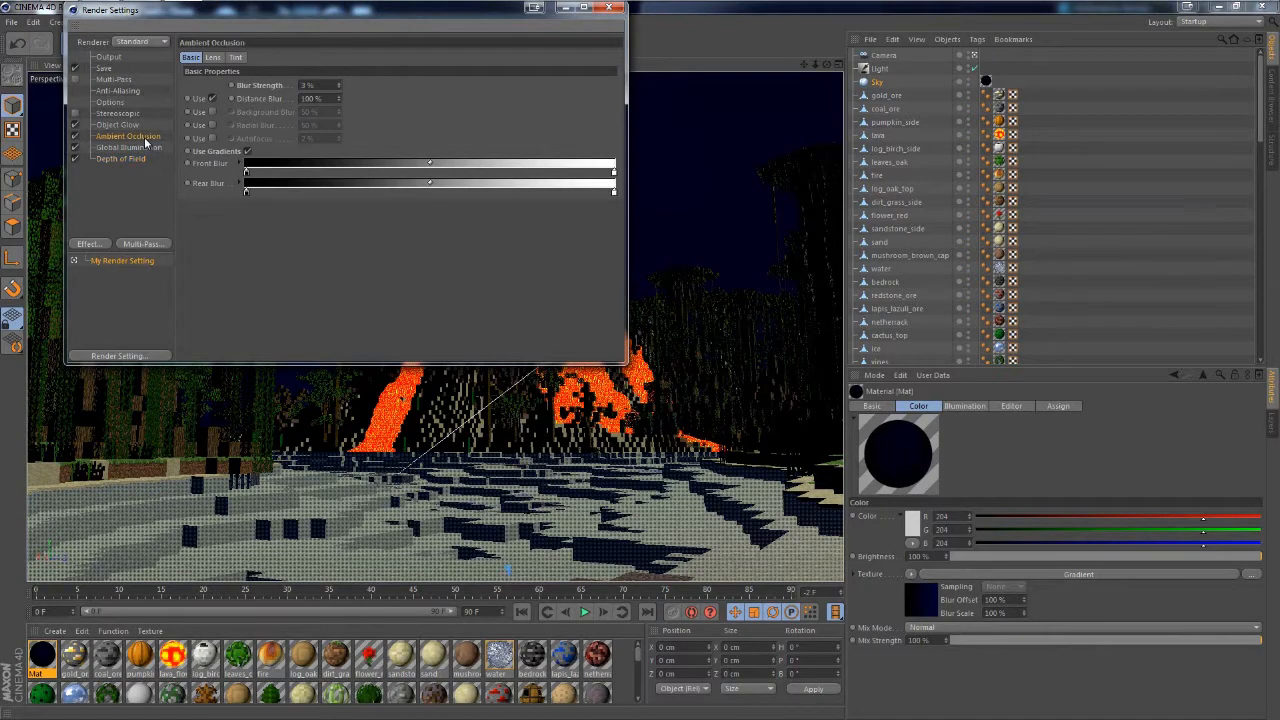
left_click(140, 137)
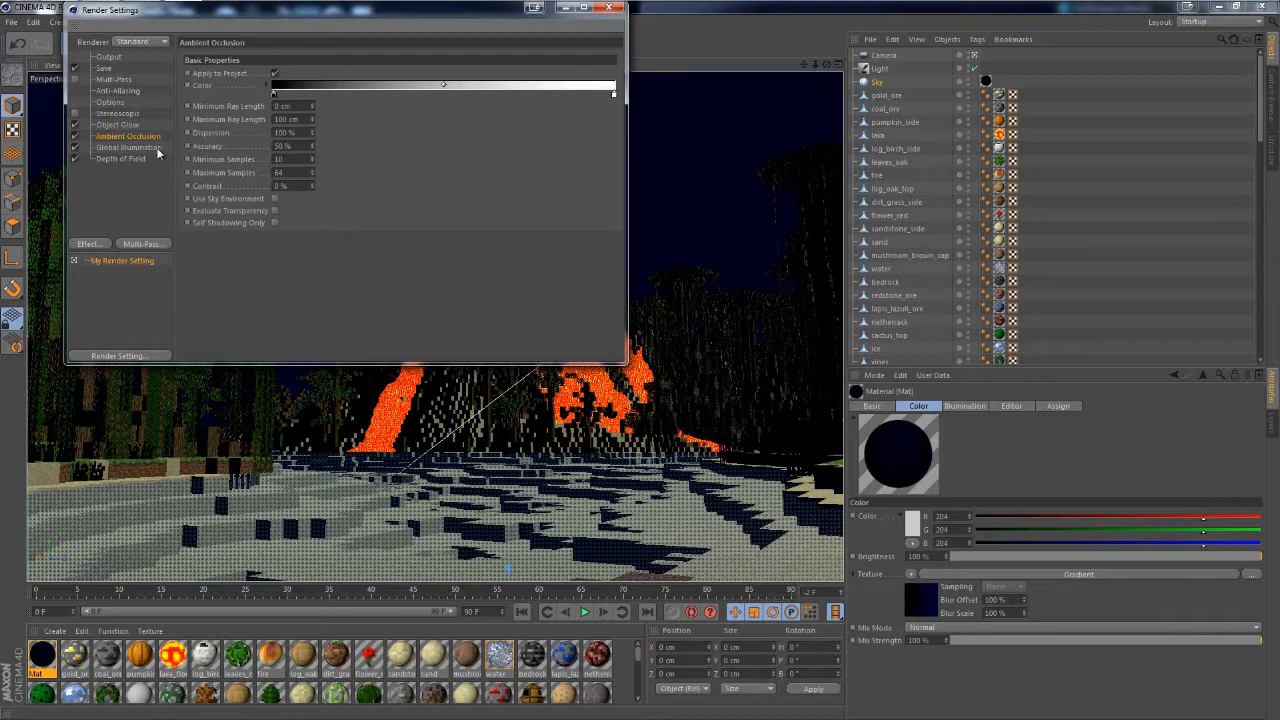
left_click(140, 147)
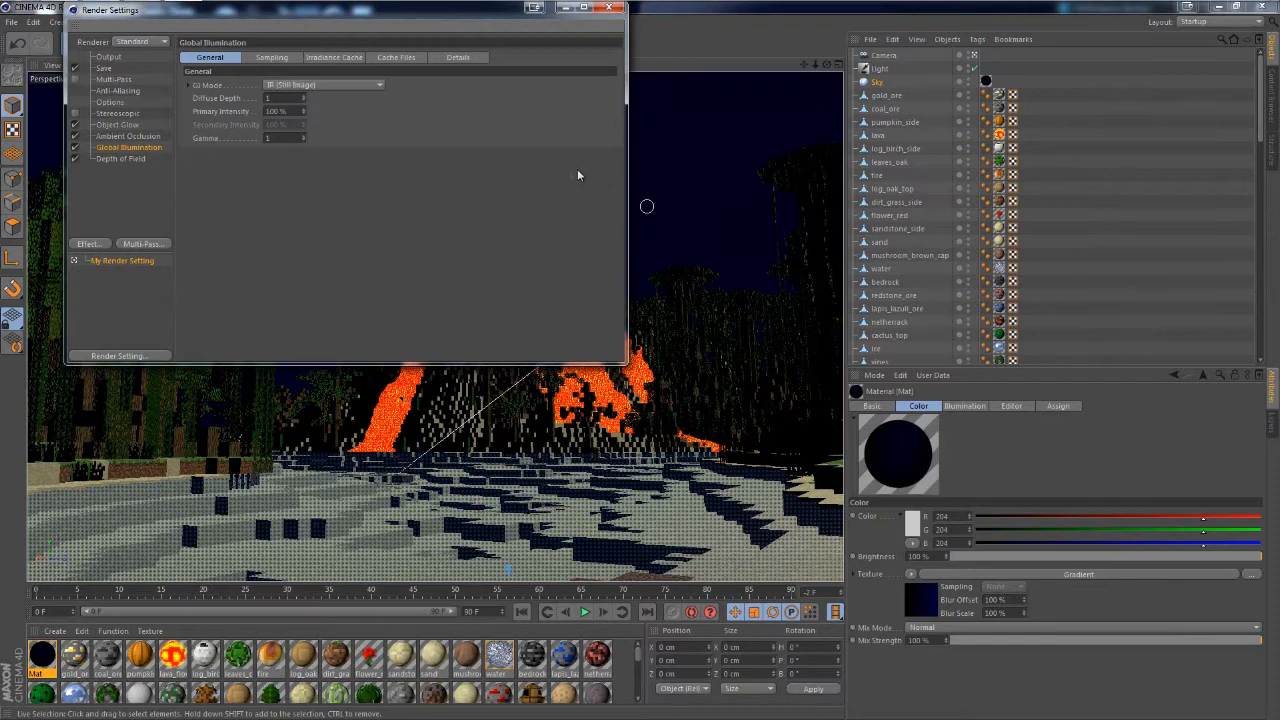
left_click(609, 7)
Render the volcano scene in a maximized Picture Viewer, dismiss the Windows color scheme message, and close the viewer after inspecting the image
left_click(326, 44)
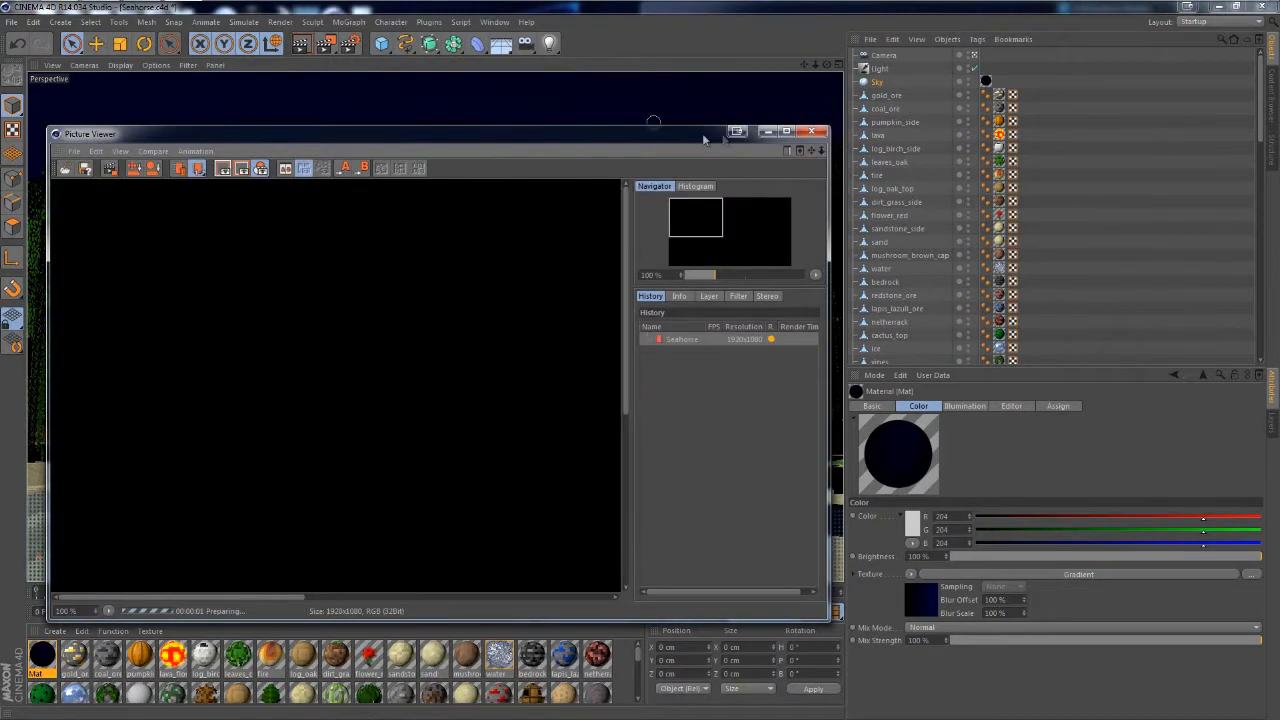
left_click(786, 131)
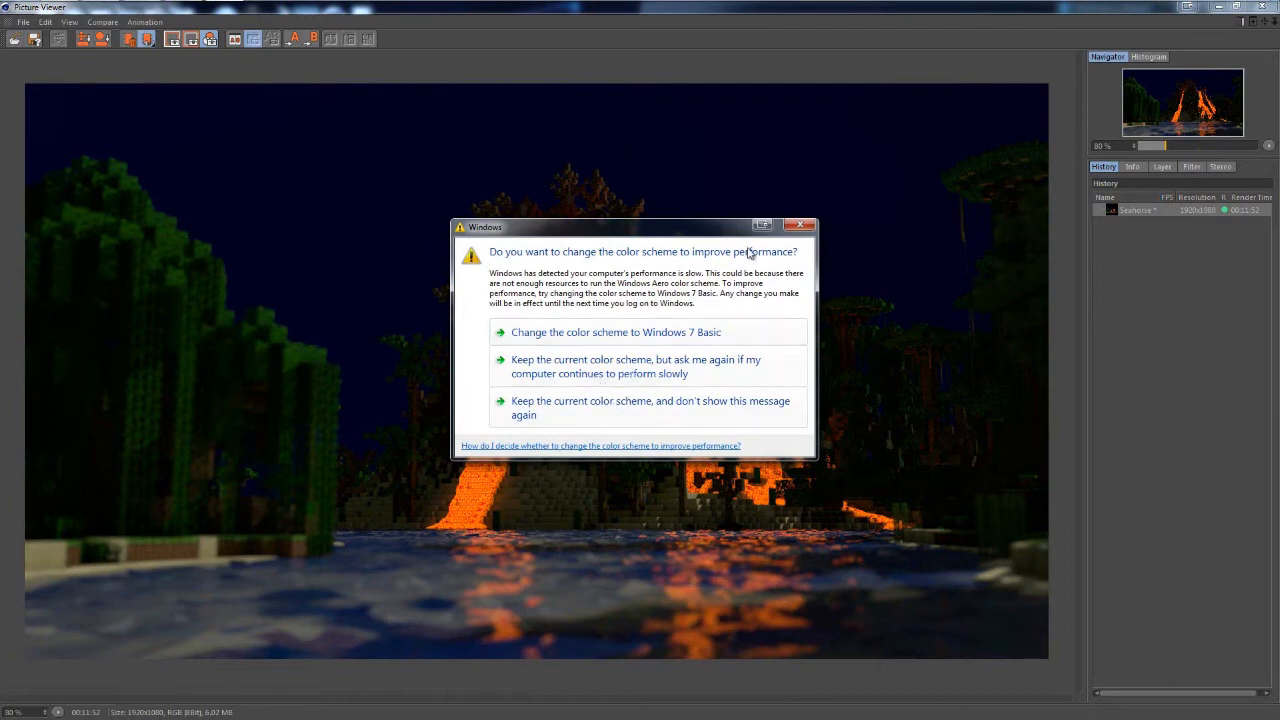
left_click(800, 225)
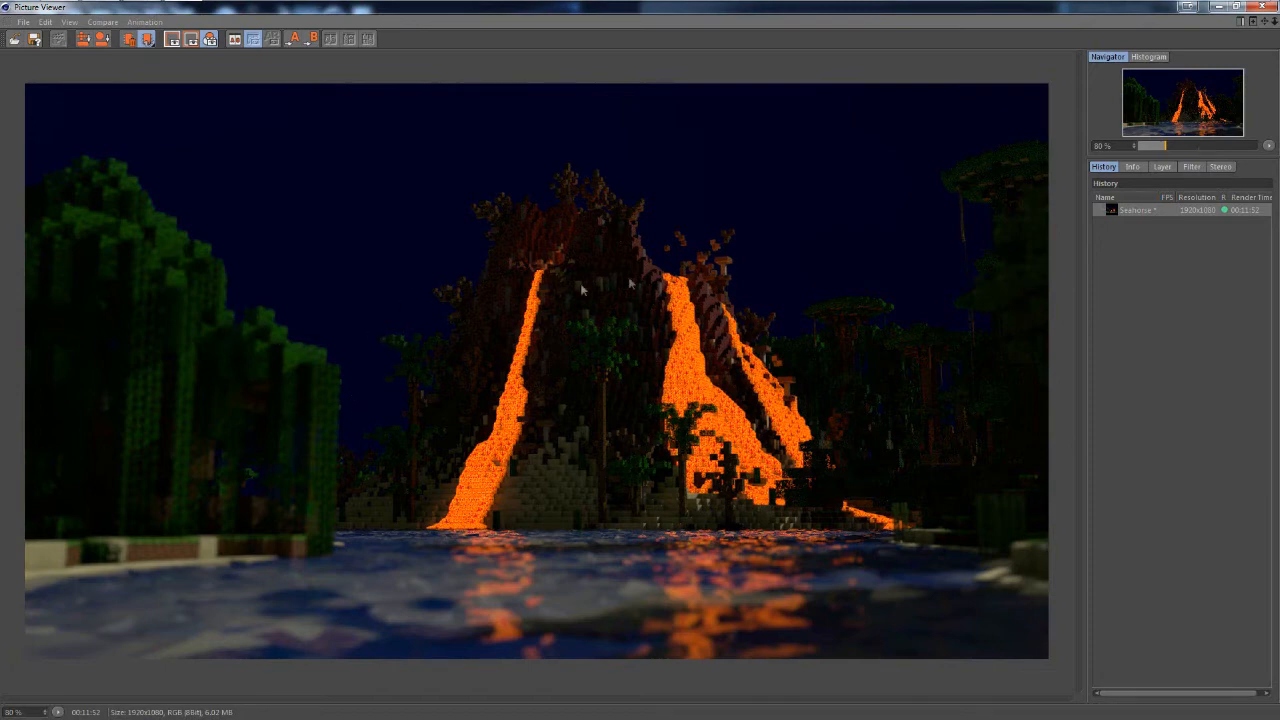
left_click(1262, 7)
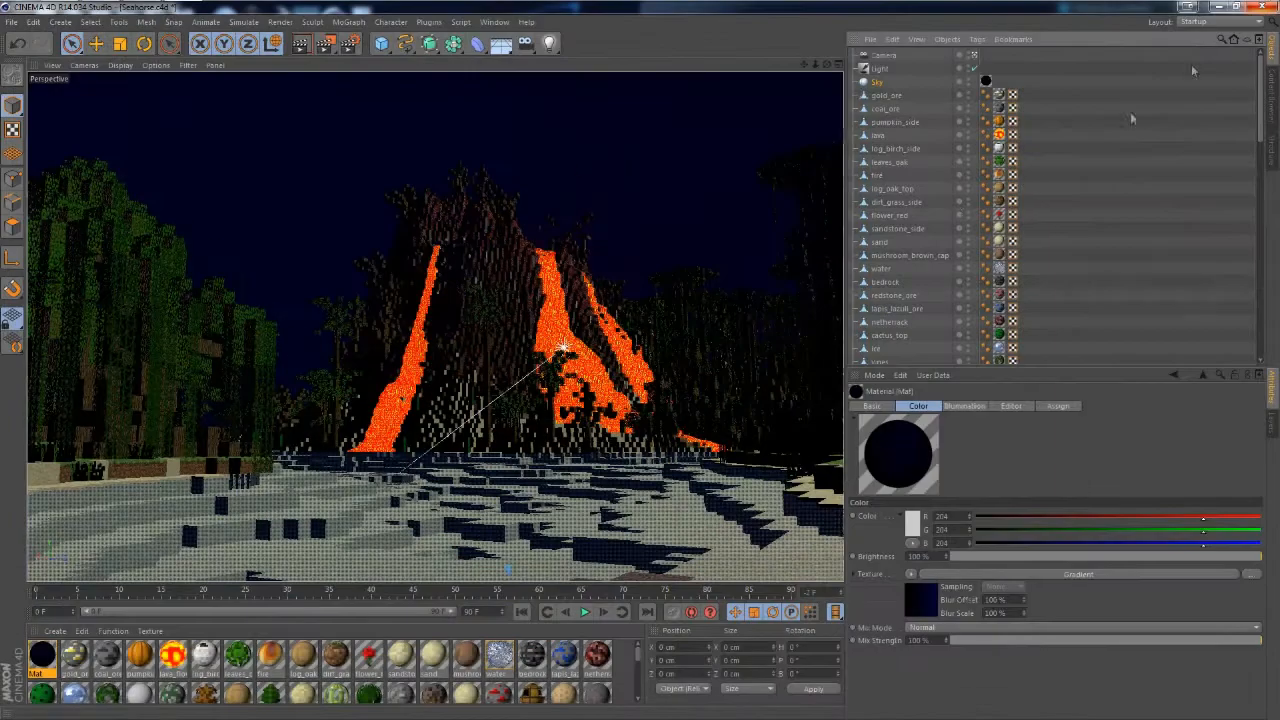
Check the Light object's shadow settings and start another render of the scene to the Picture Viewer
left_click(880, 69)
left_click(1106, 407)
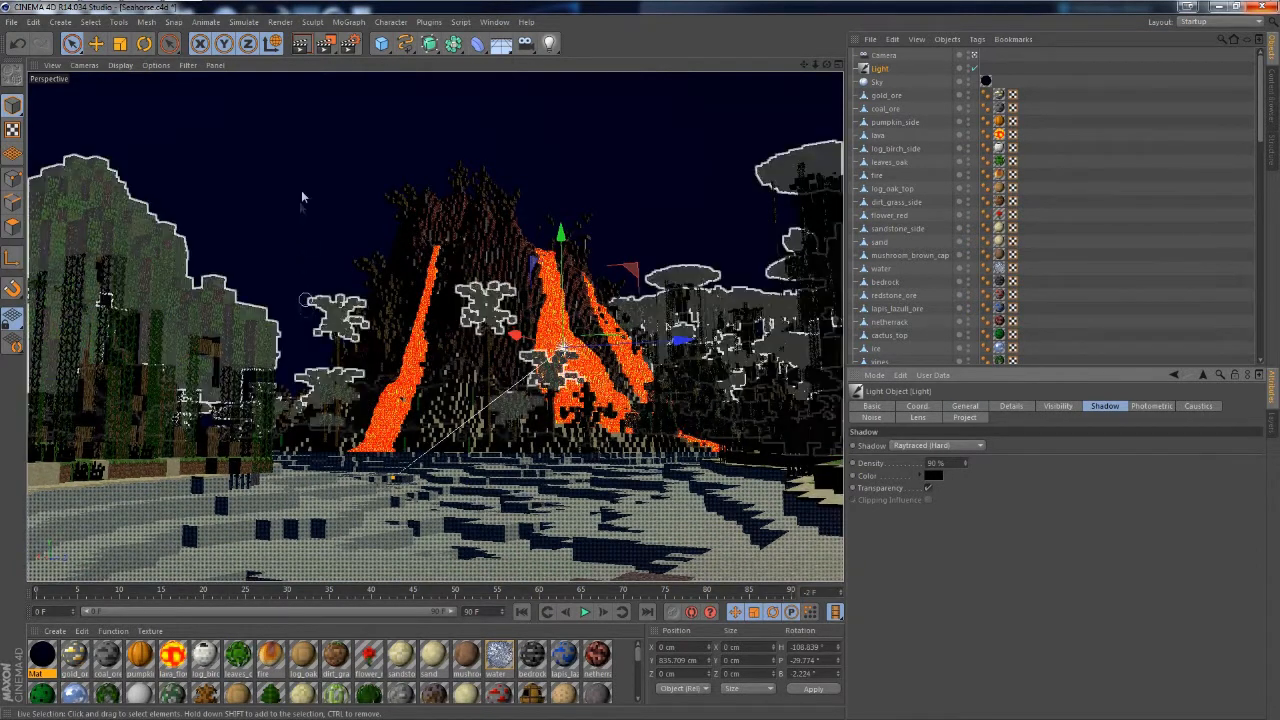
left_click(326, 43)
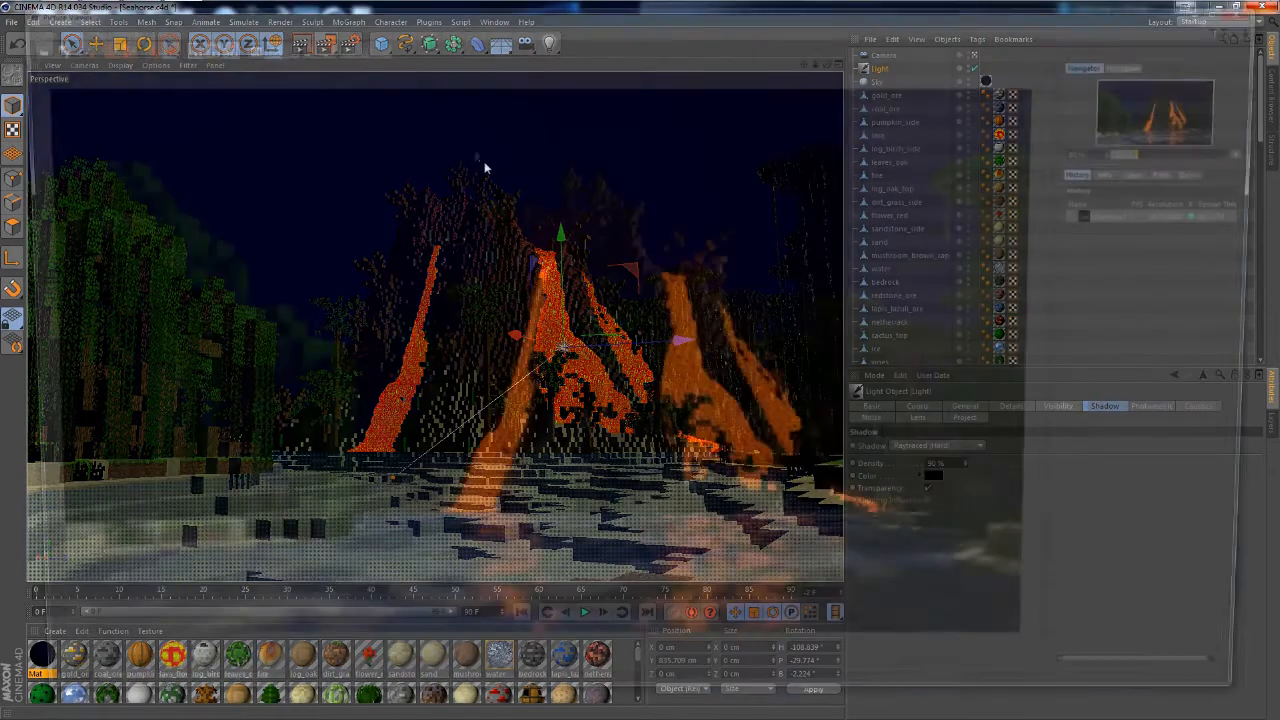
Examine the running render and display the completed Seahorse render from the Picture Viewer history
right_click(1170, 230)
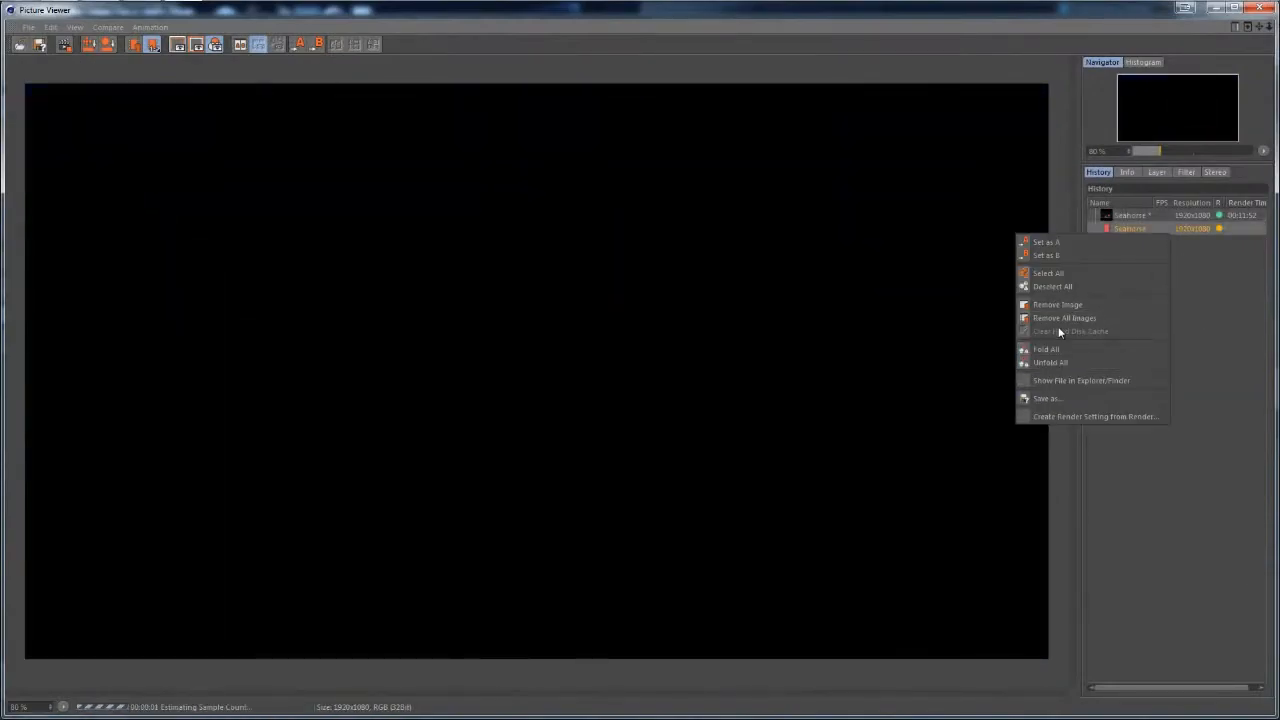
left_click(836, 345)
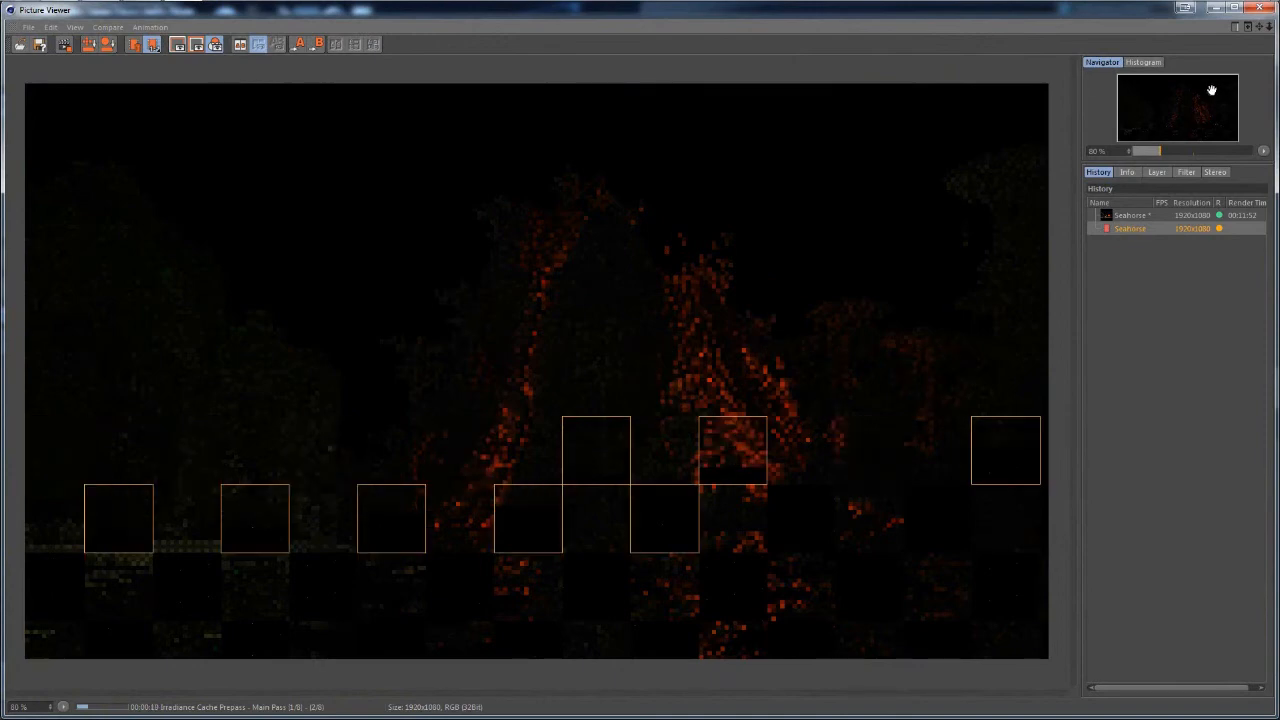
left_click(1124, 218)
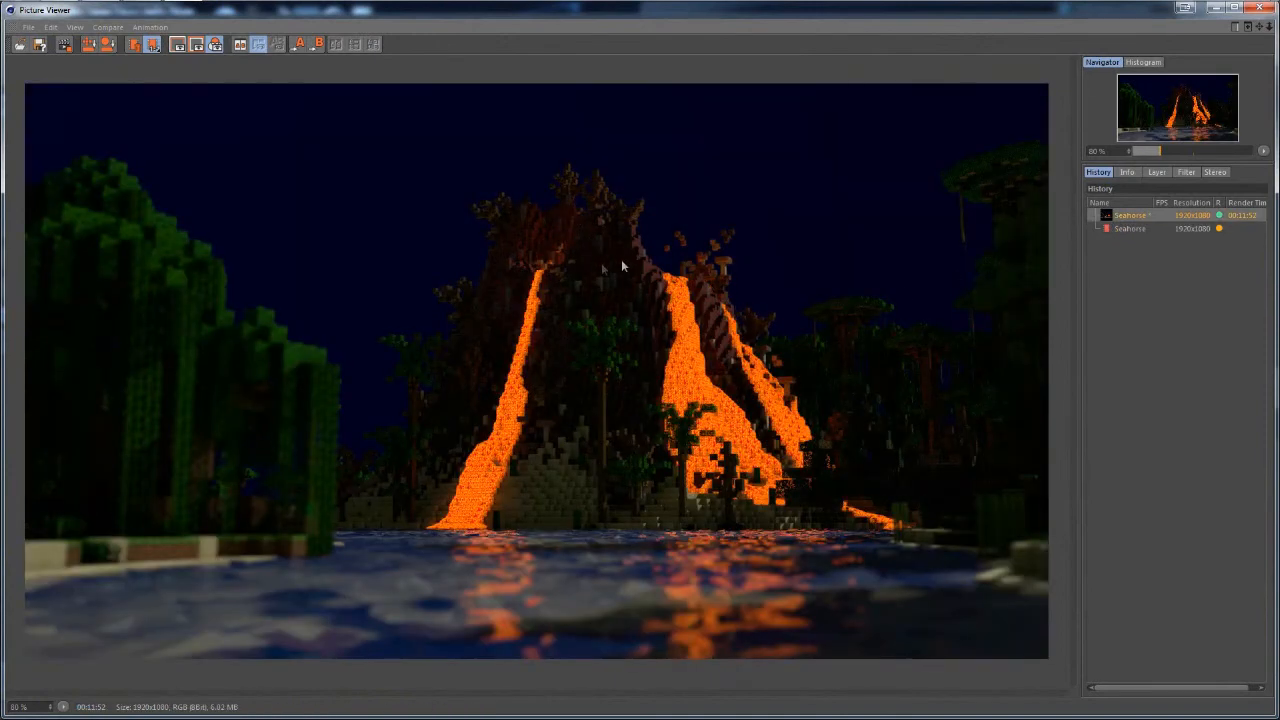